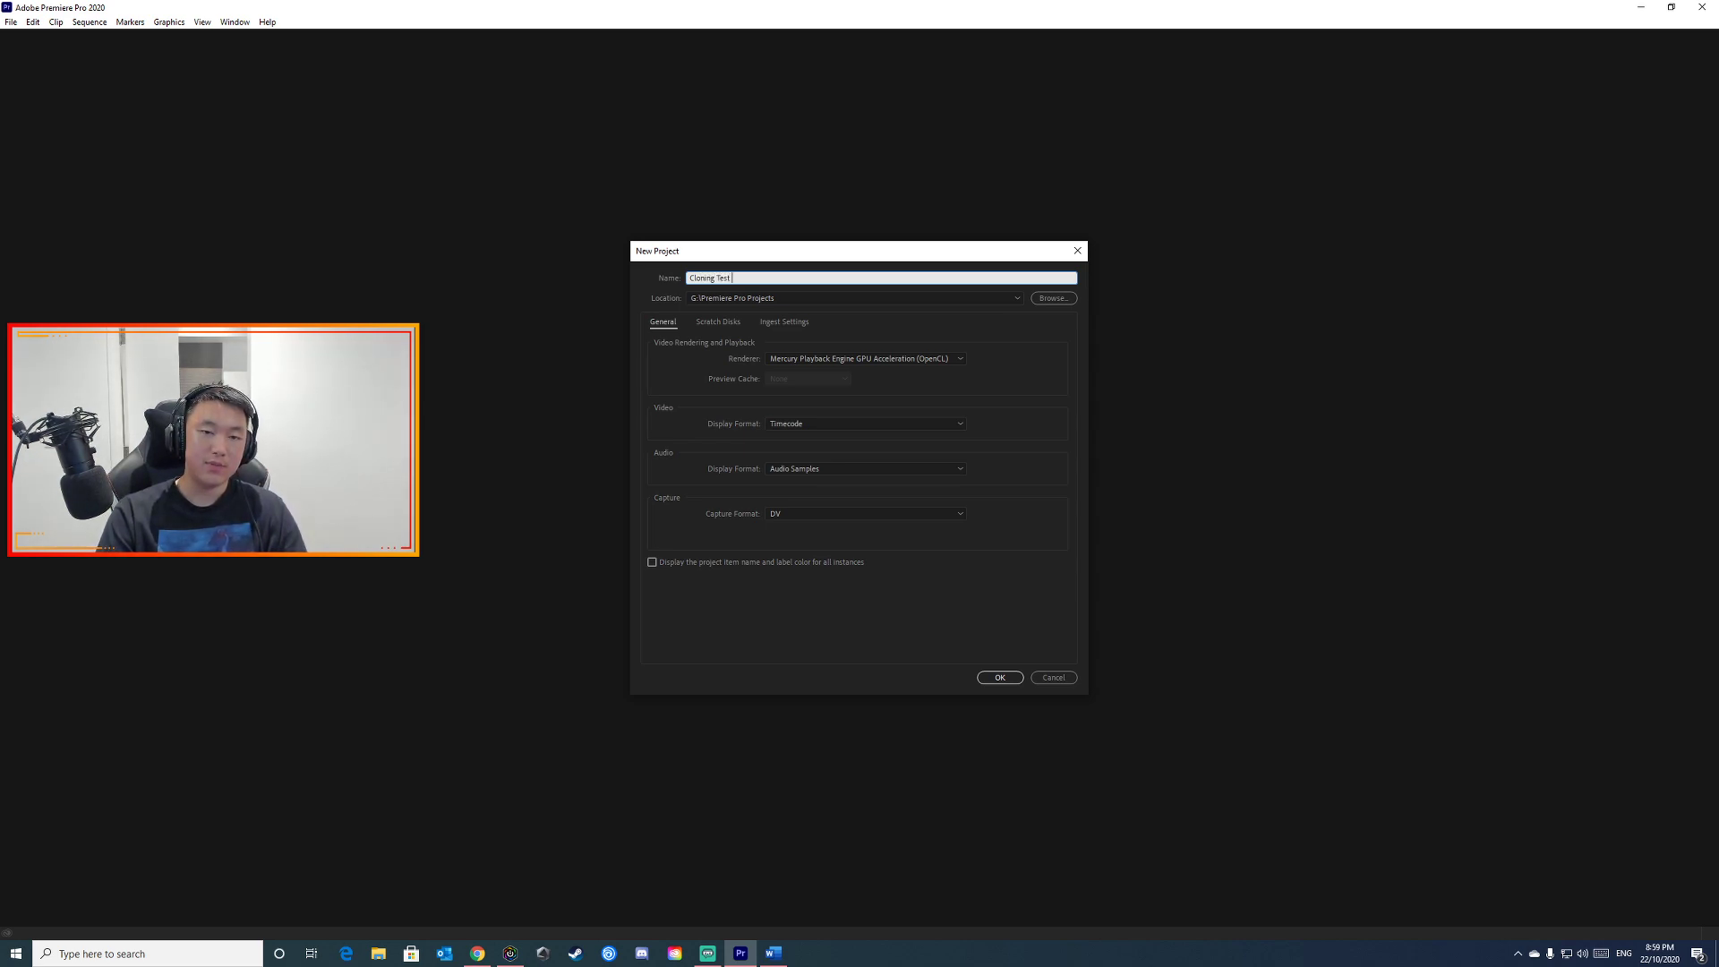
Step: Confirm the New Project dialog to create the project Cloning Test #2
key(Return)
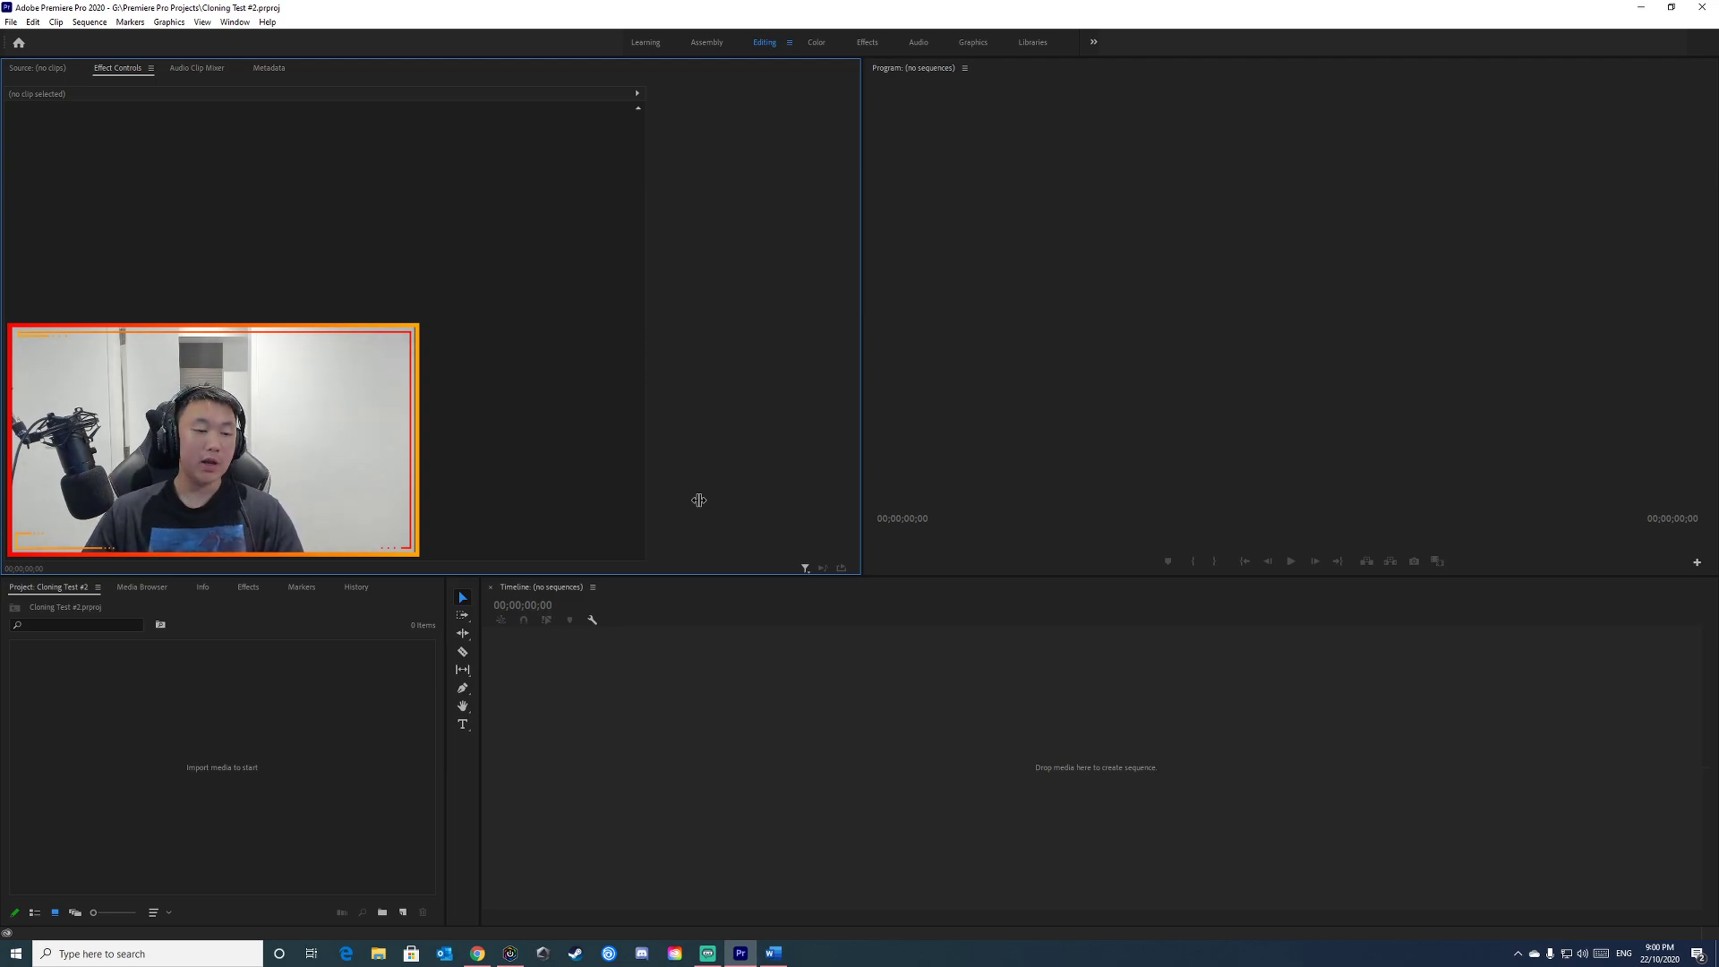
Step: Import Video.MP4 from G: > Videos > Real Life Videos > Tutorials > How to Clone
double_click(305, 743)
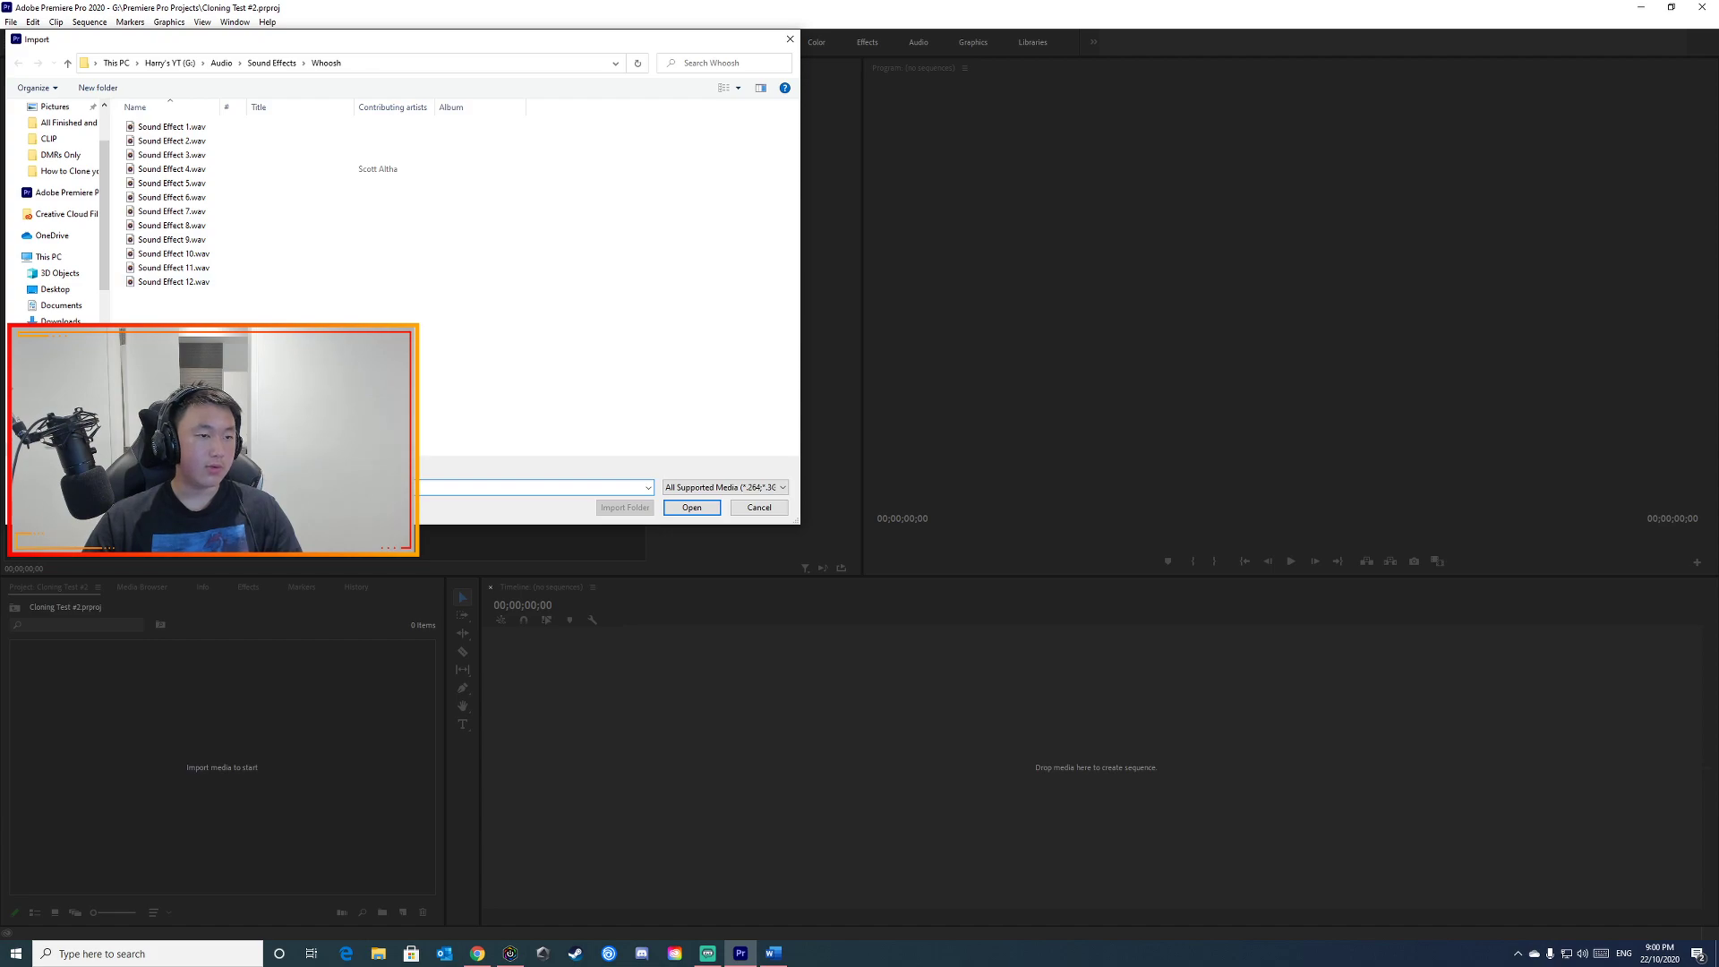
click(170, 63)
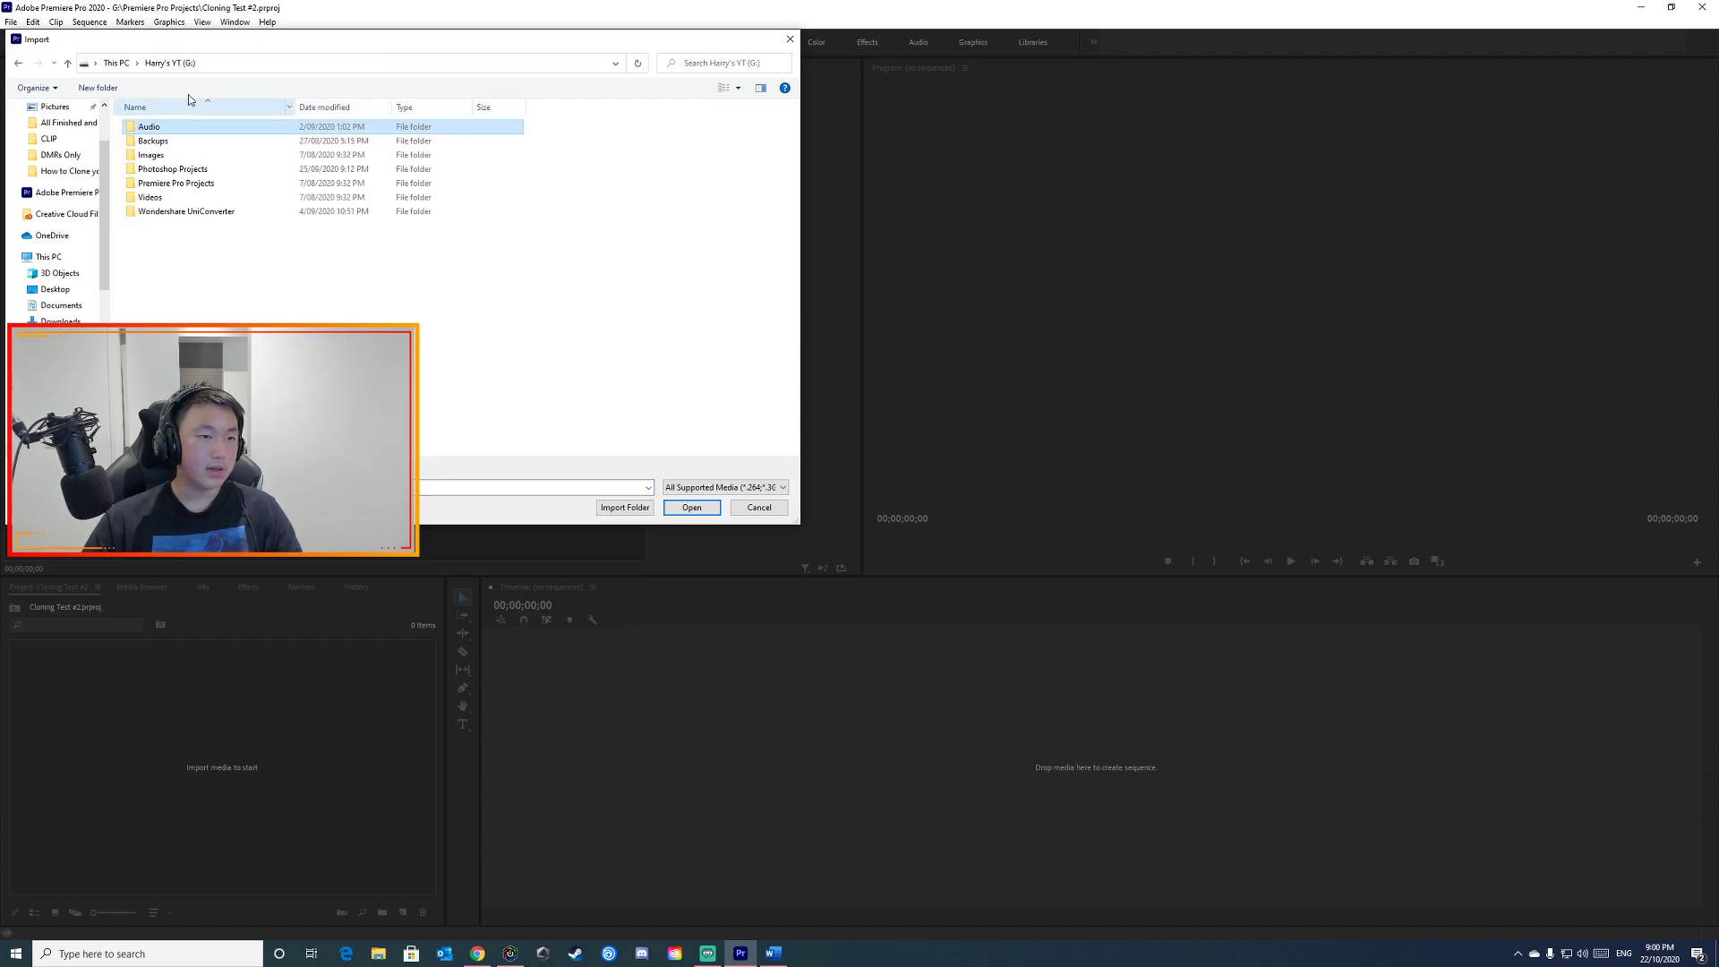
double_click(179, 198)
double_click(198, 169)
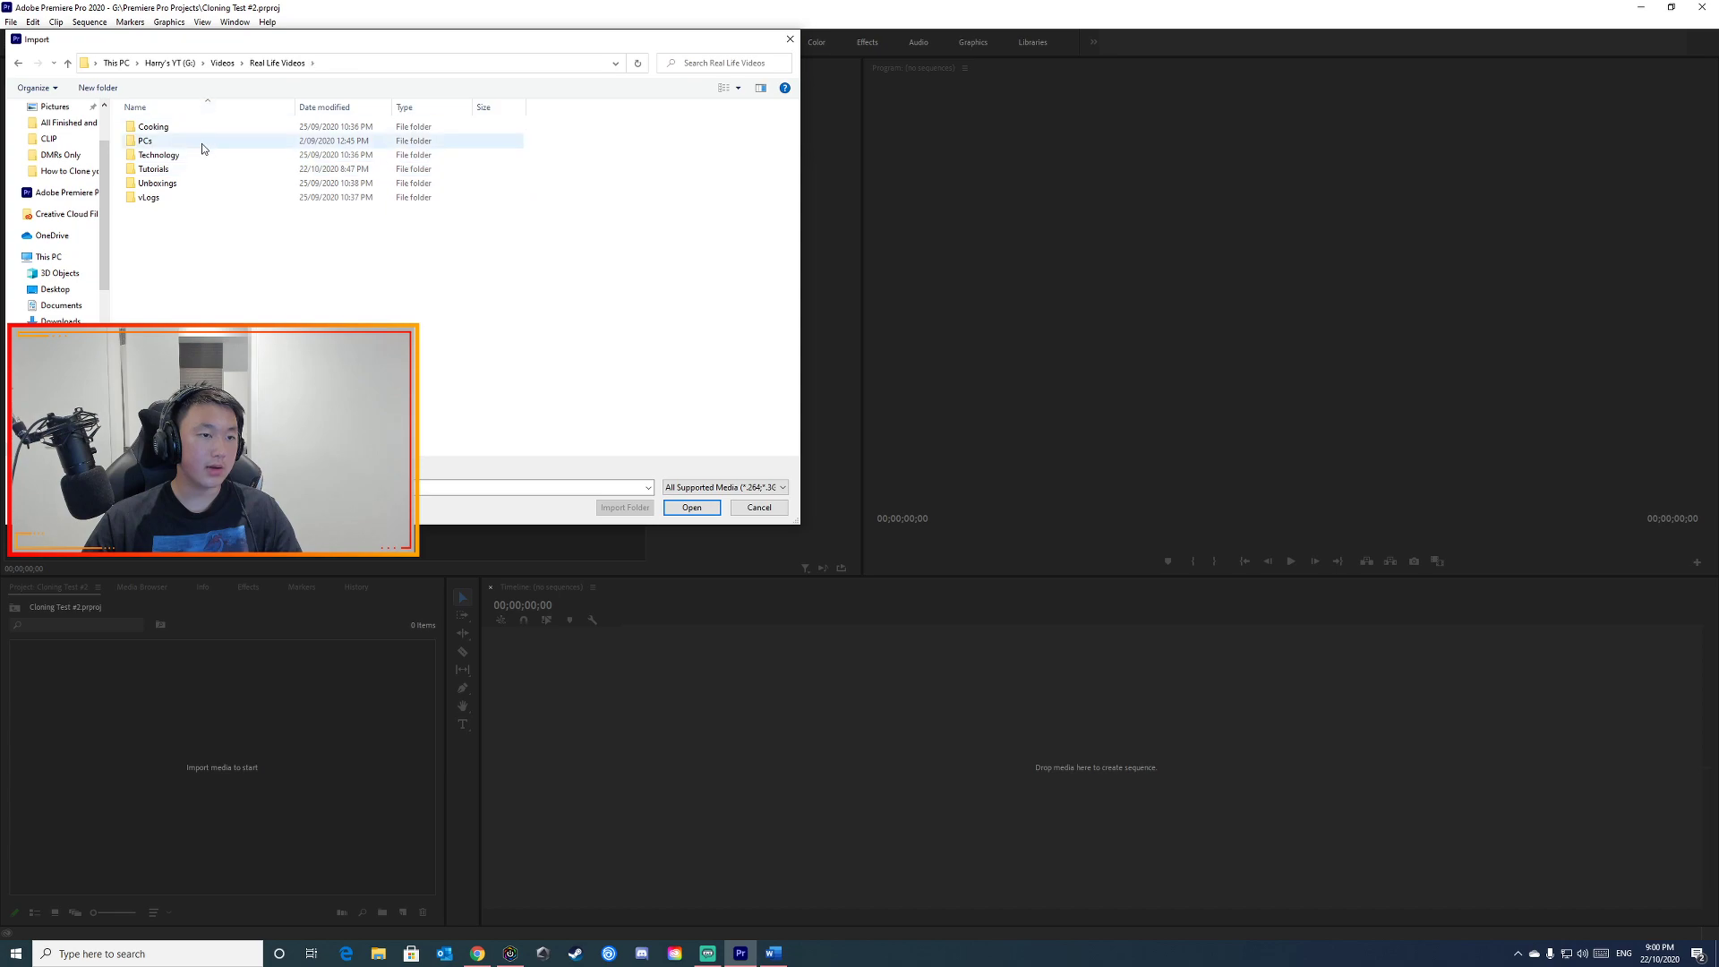
double_click(190, 182)
double_click(212, 126)
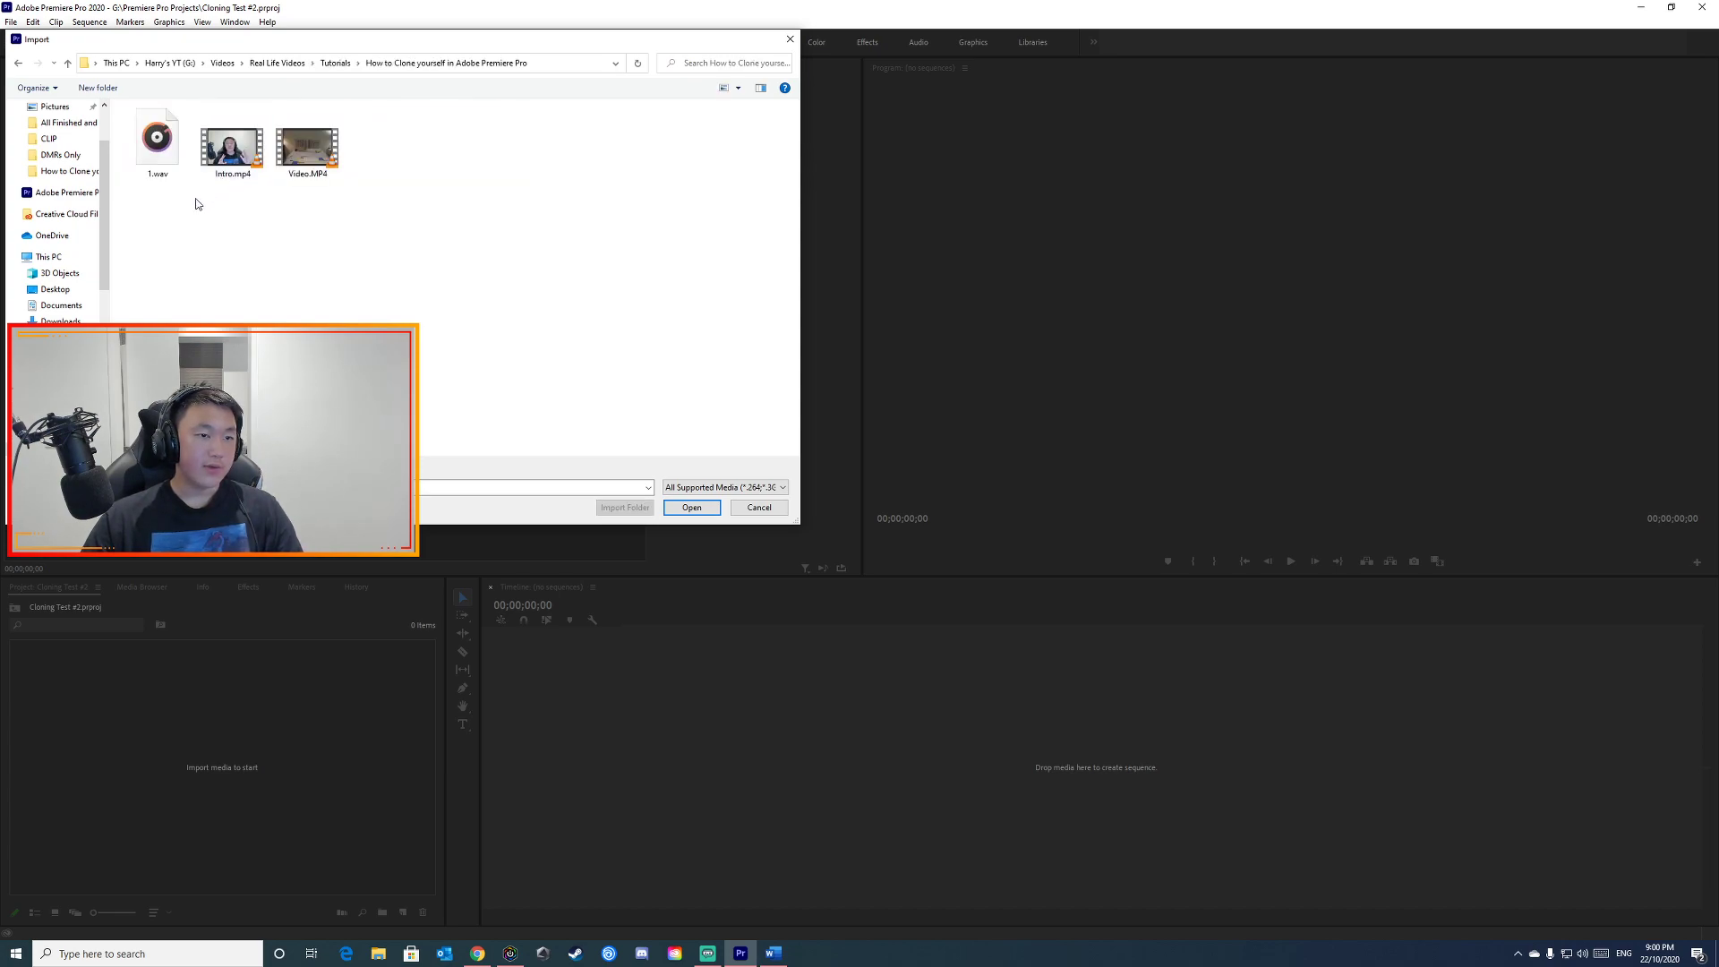
double_click(307, 143)
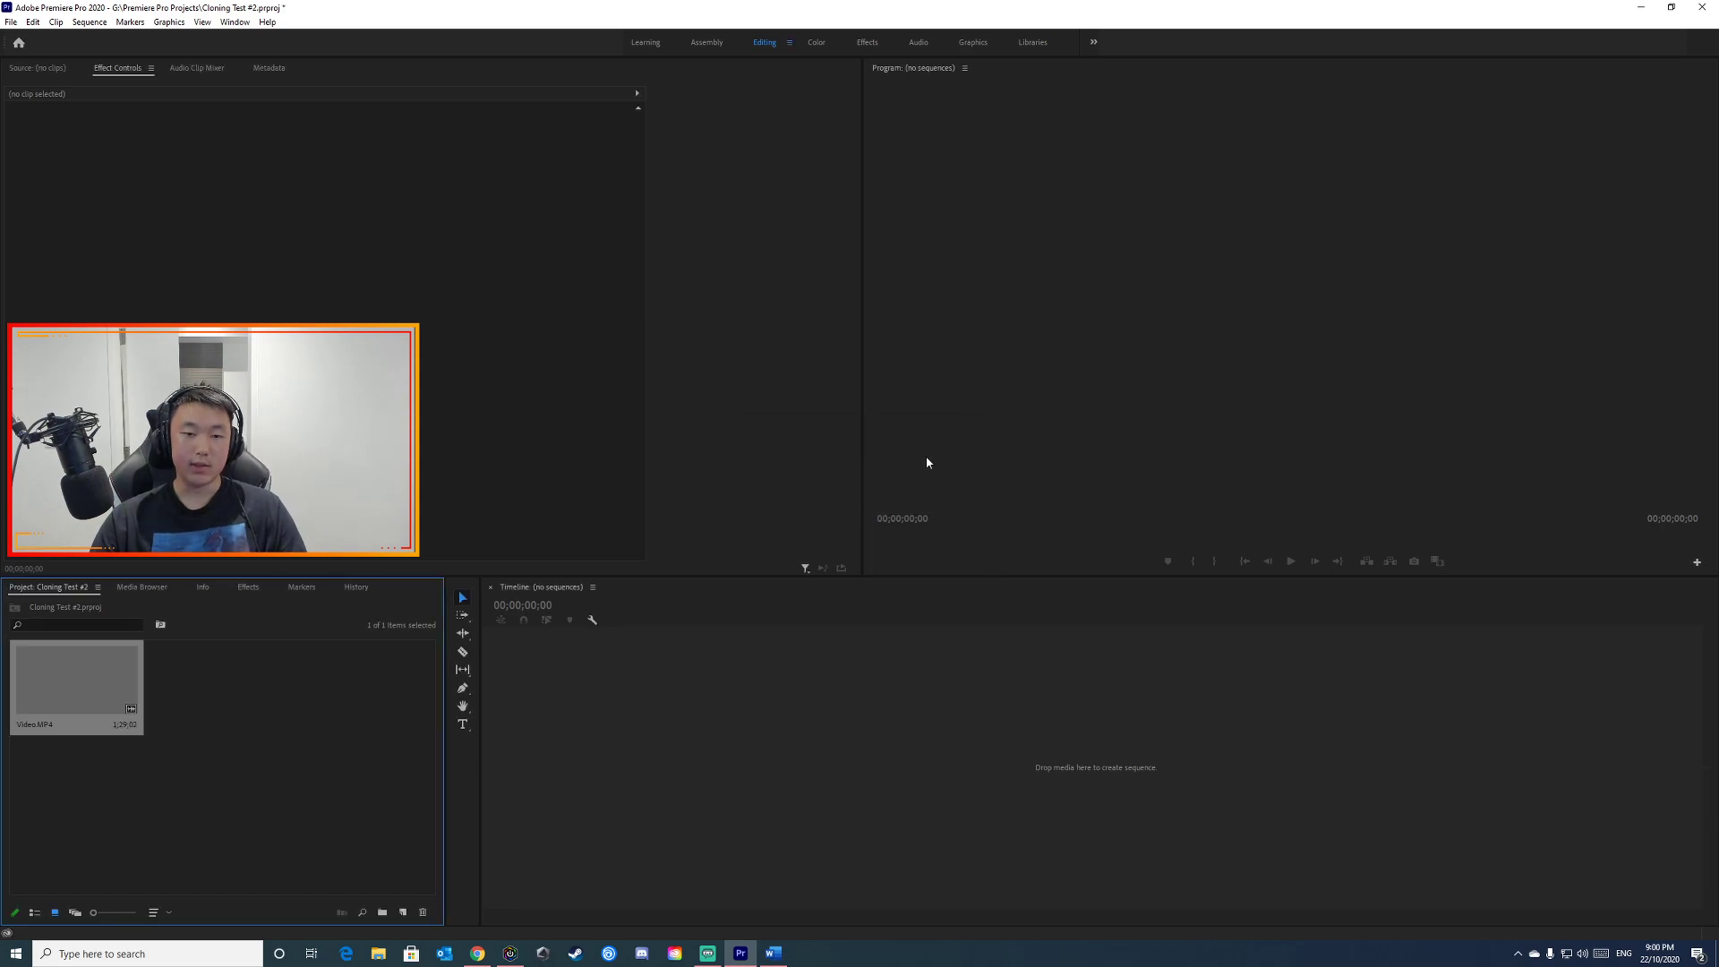
Step: Drag Video.MP4 into a new sequence, then unlink its audio and delete it
drag(70, 685, 675, 781)
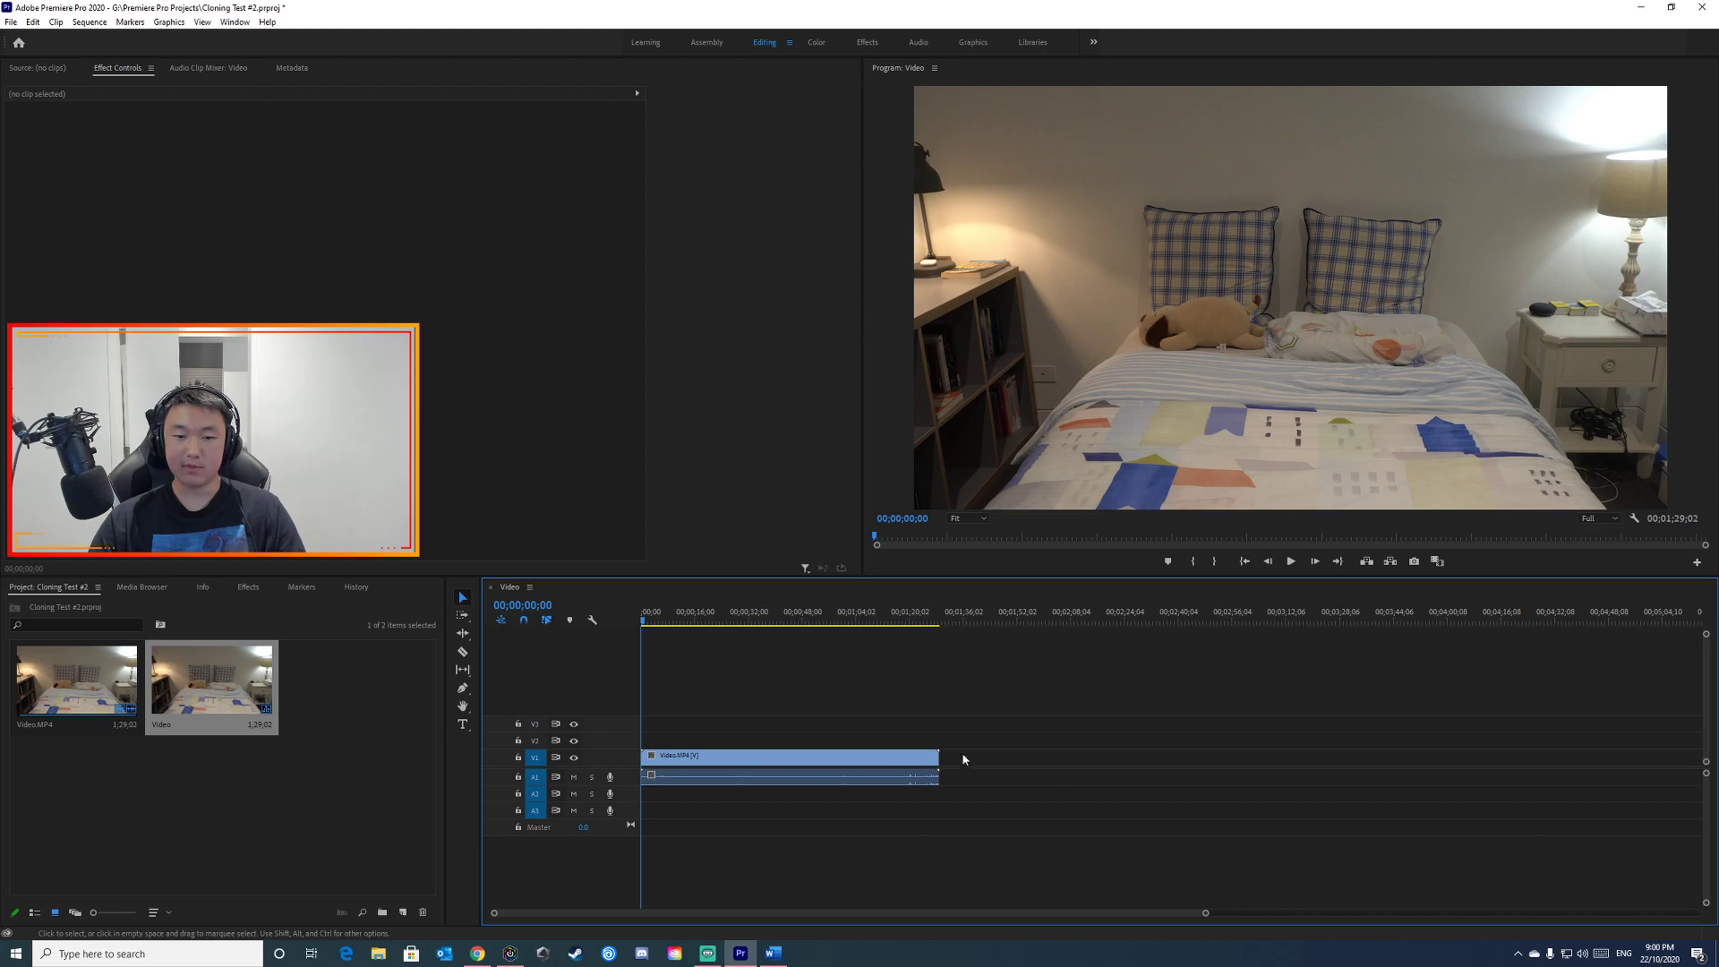
click(695, 758)
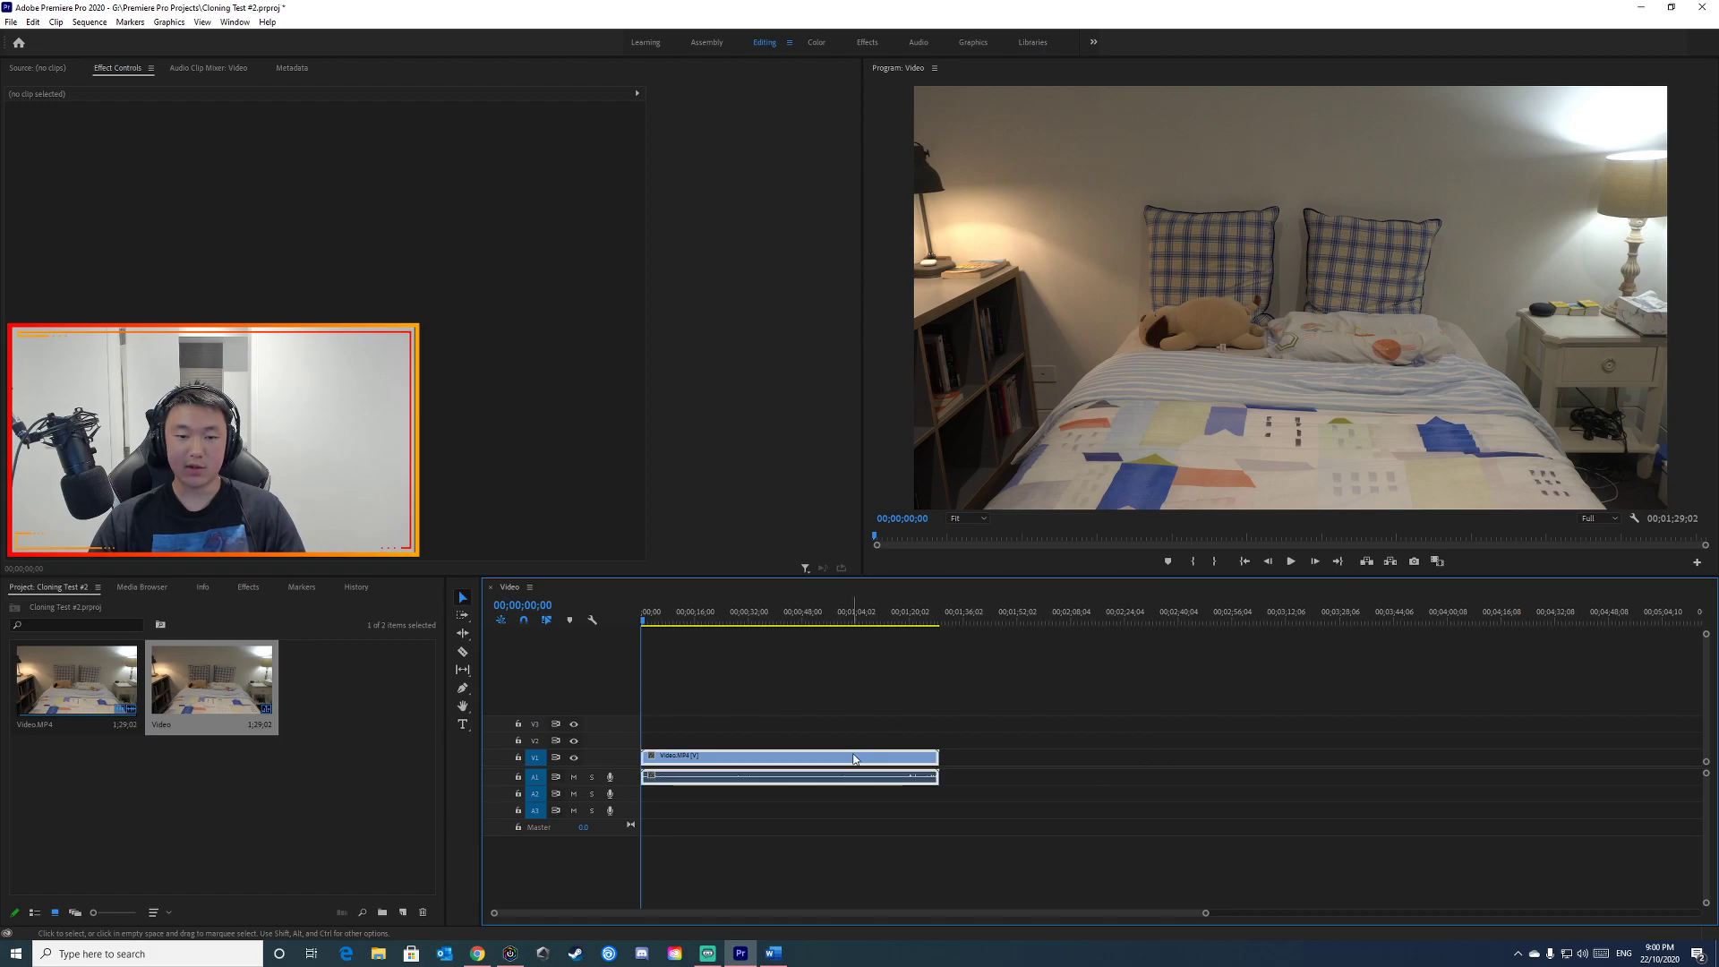
right_click(695, 758)
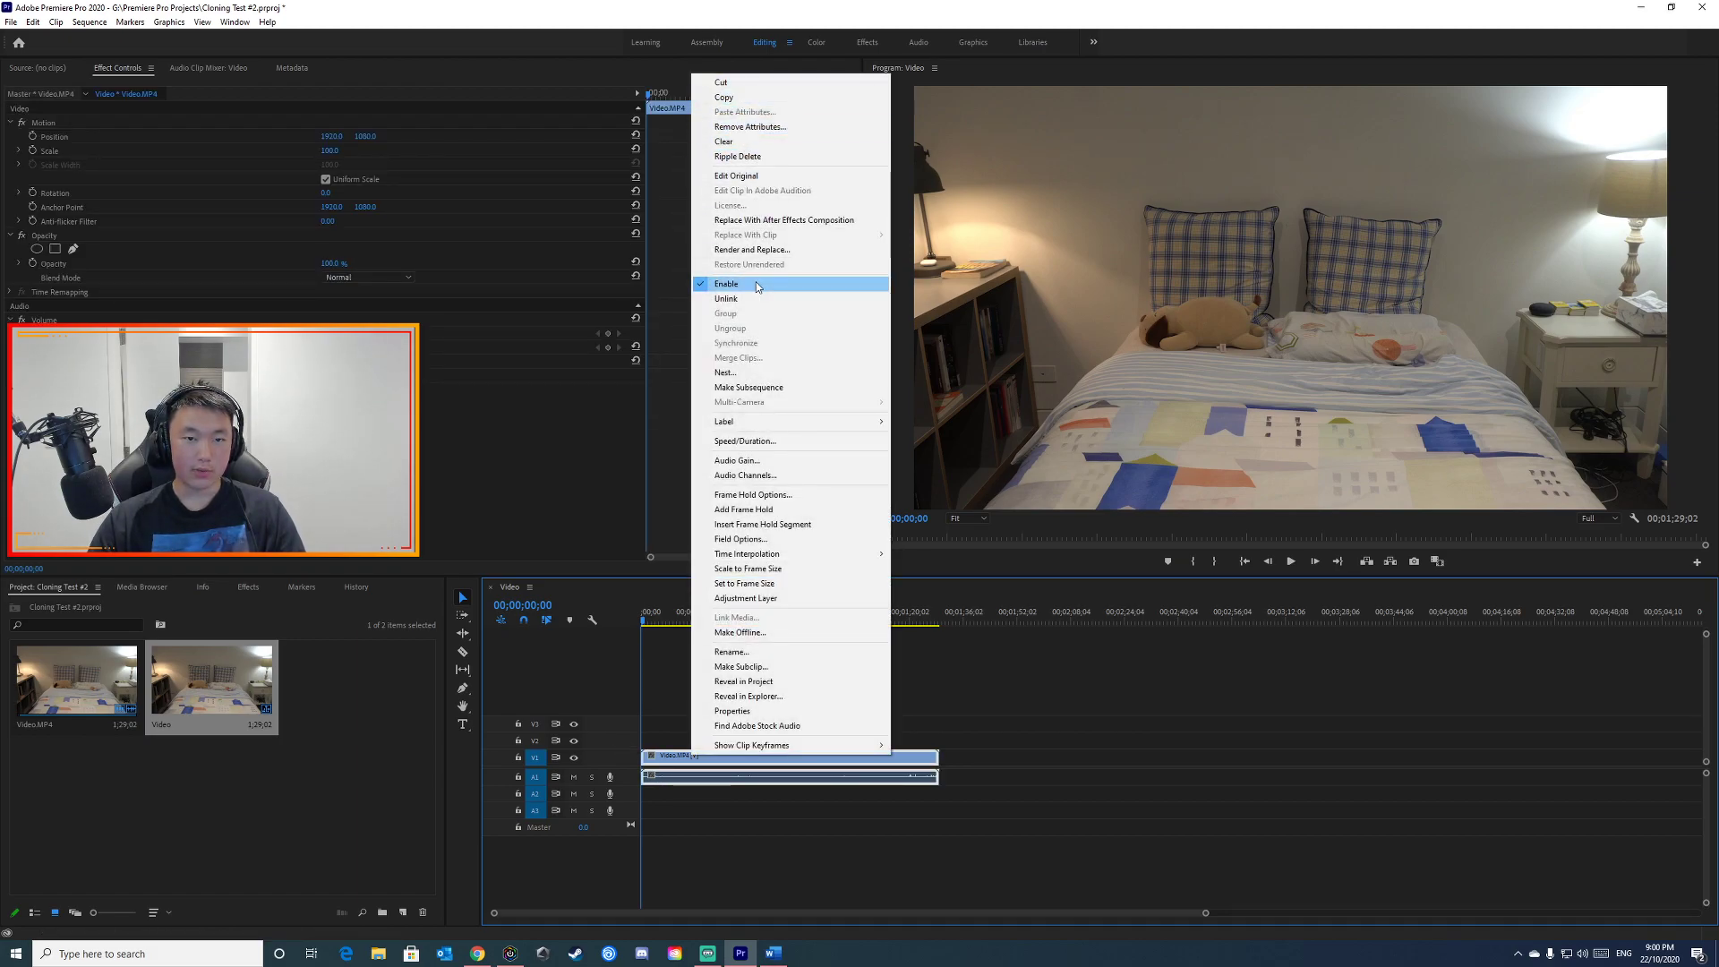
click(726, 298)
click(672, 779)
key(Delete)
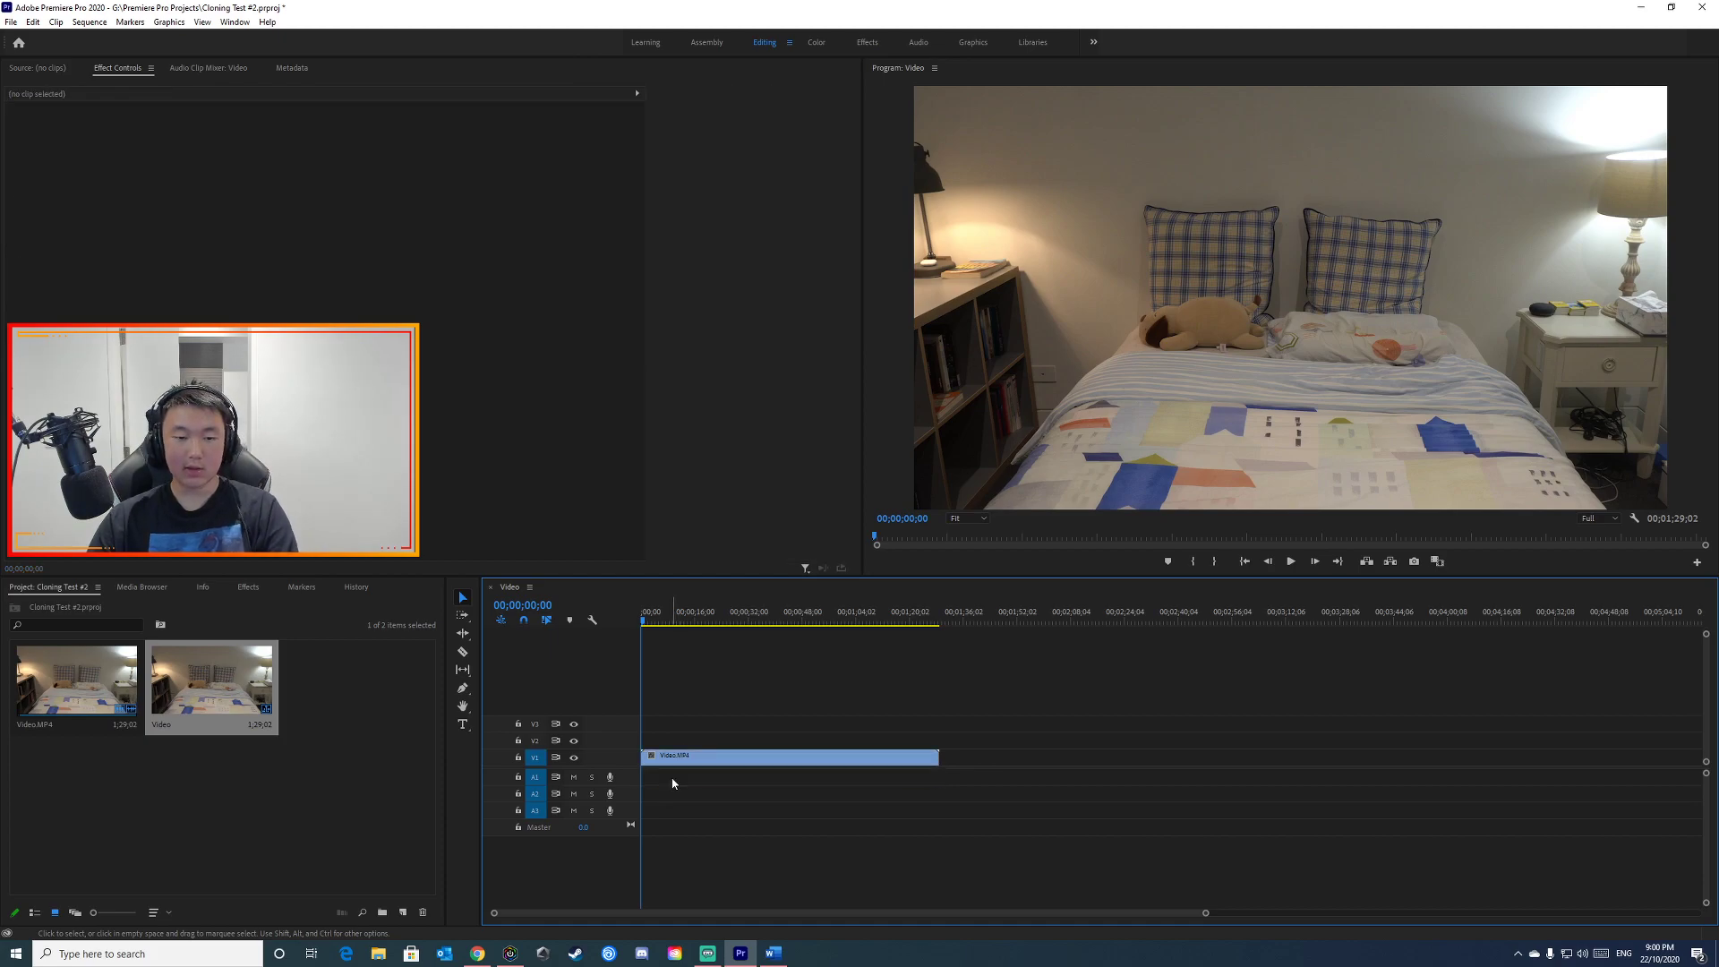
drag(661, 624, 654, 632)
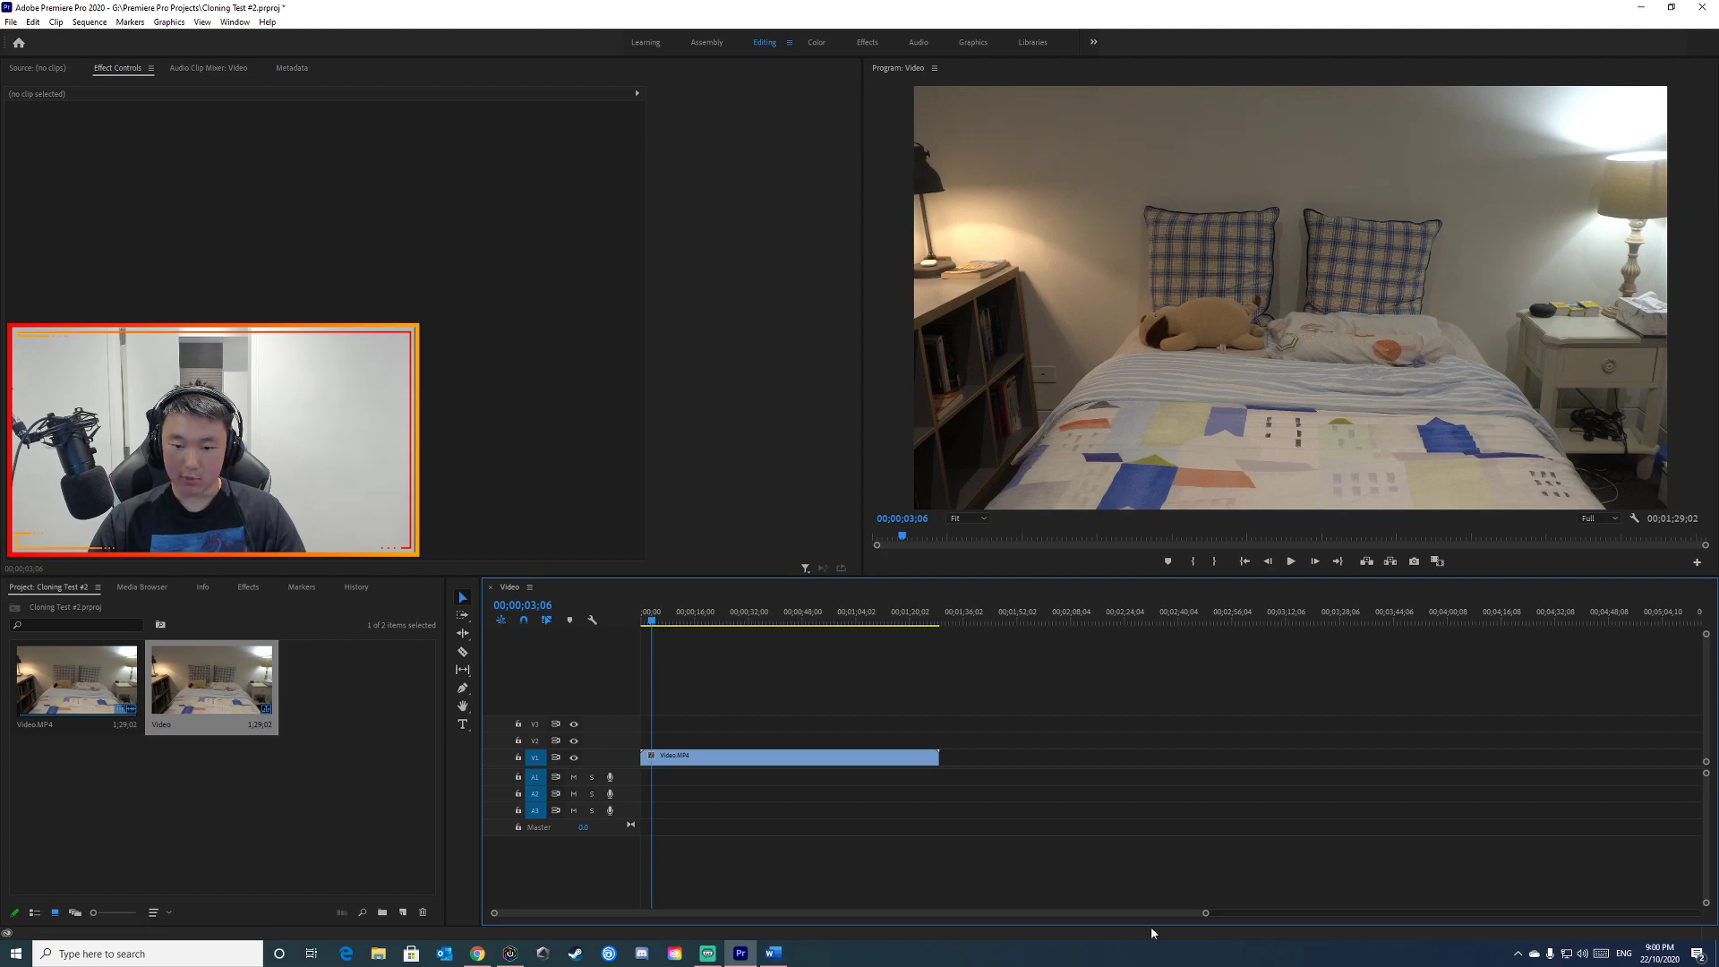
Step: Trim the first few seconds off the clip and play the sequence from the start
drag(1205, 912, 608, 913)
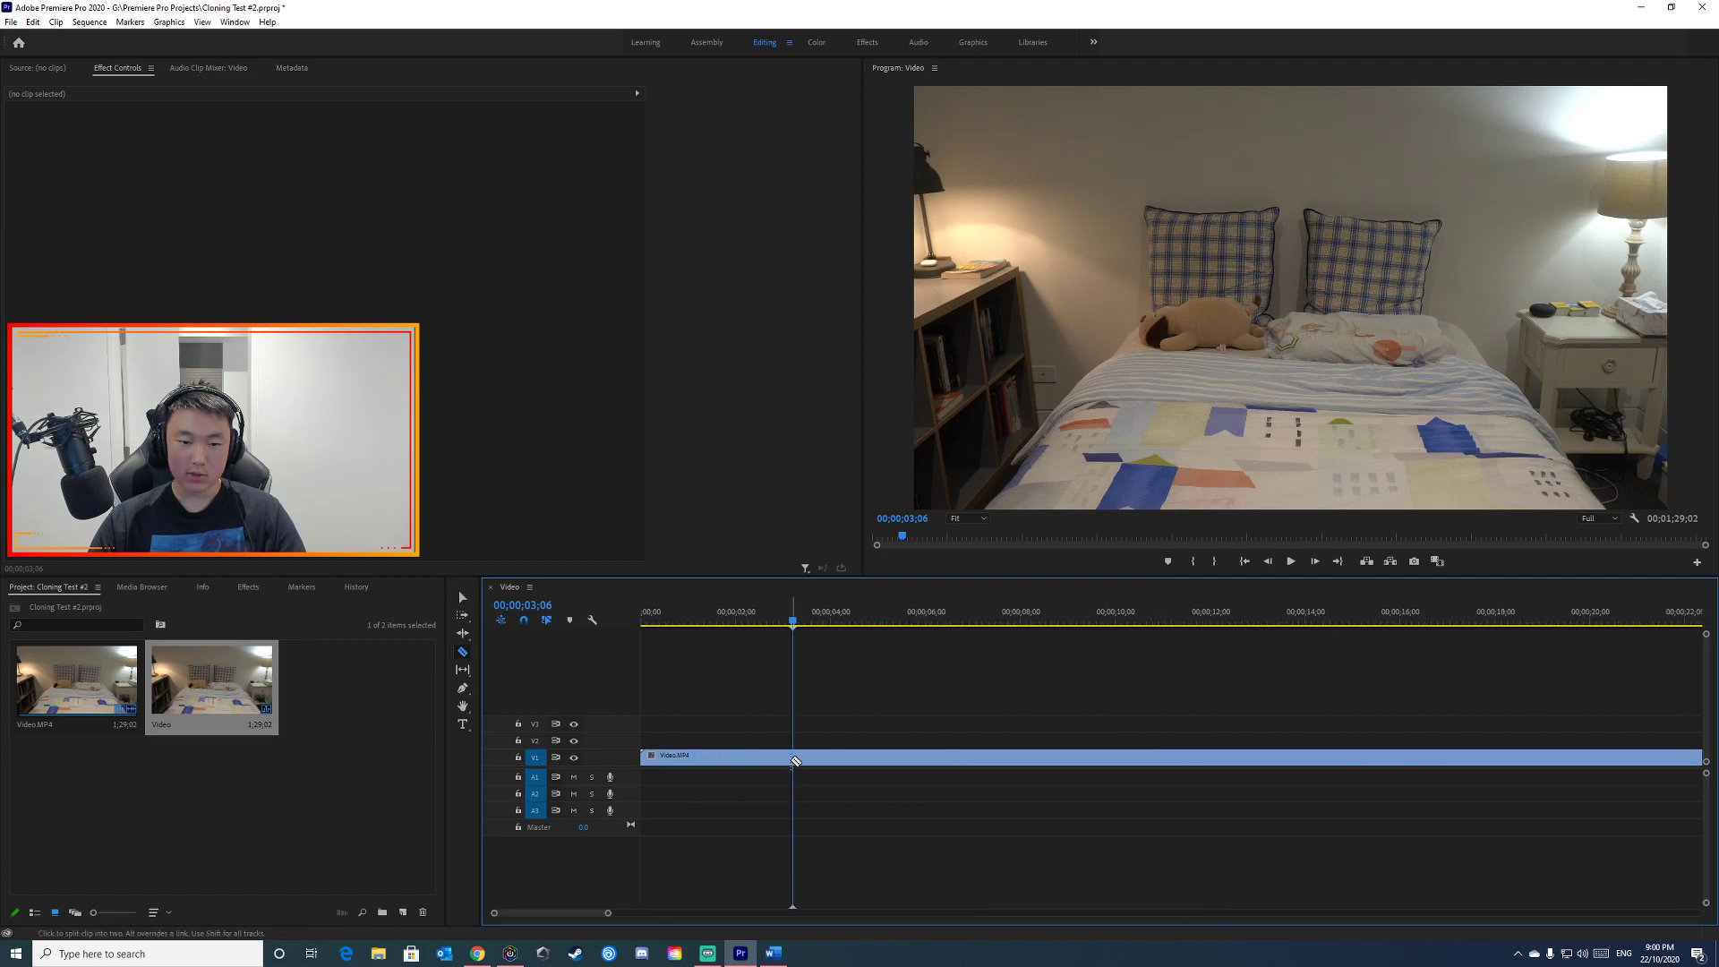
mouse_move(730, 758)
mouse_down()
mouse_move(882, 766)
mouse_move(716, 757)
mouse_up()
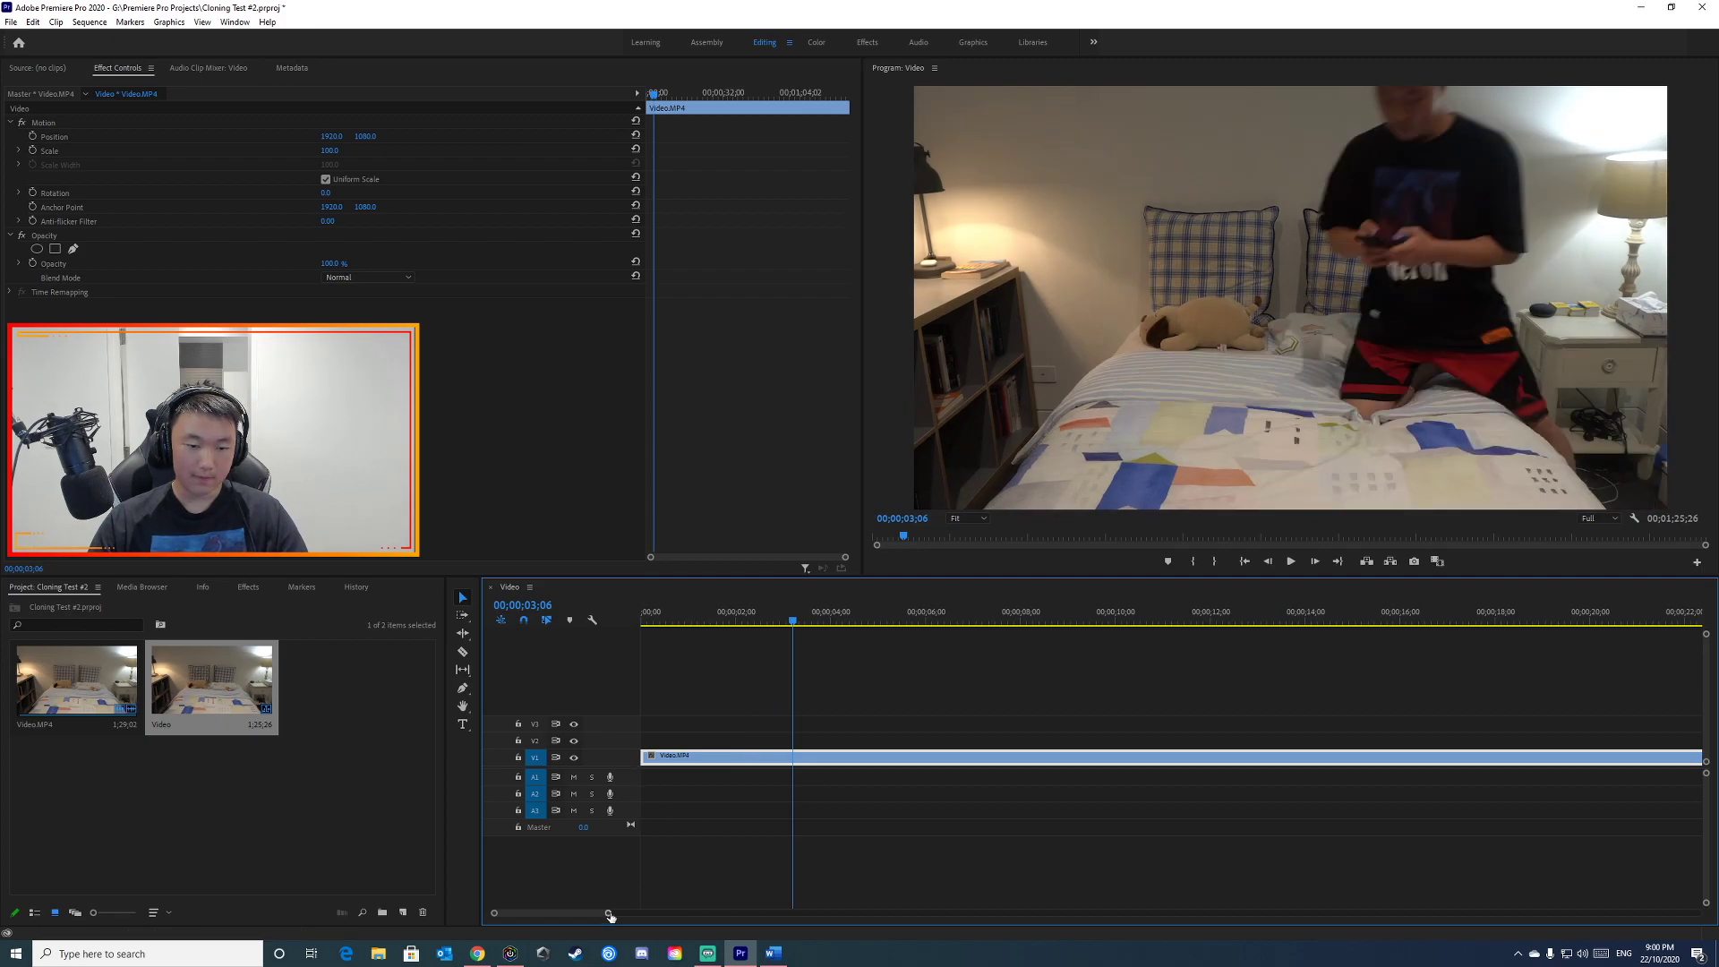
drag(610, 915, 715, 913)
key(Home)
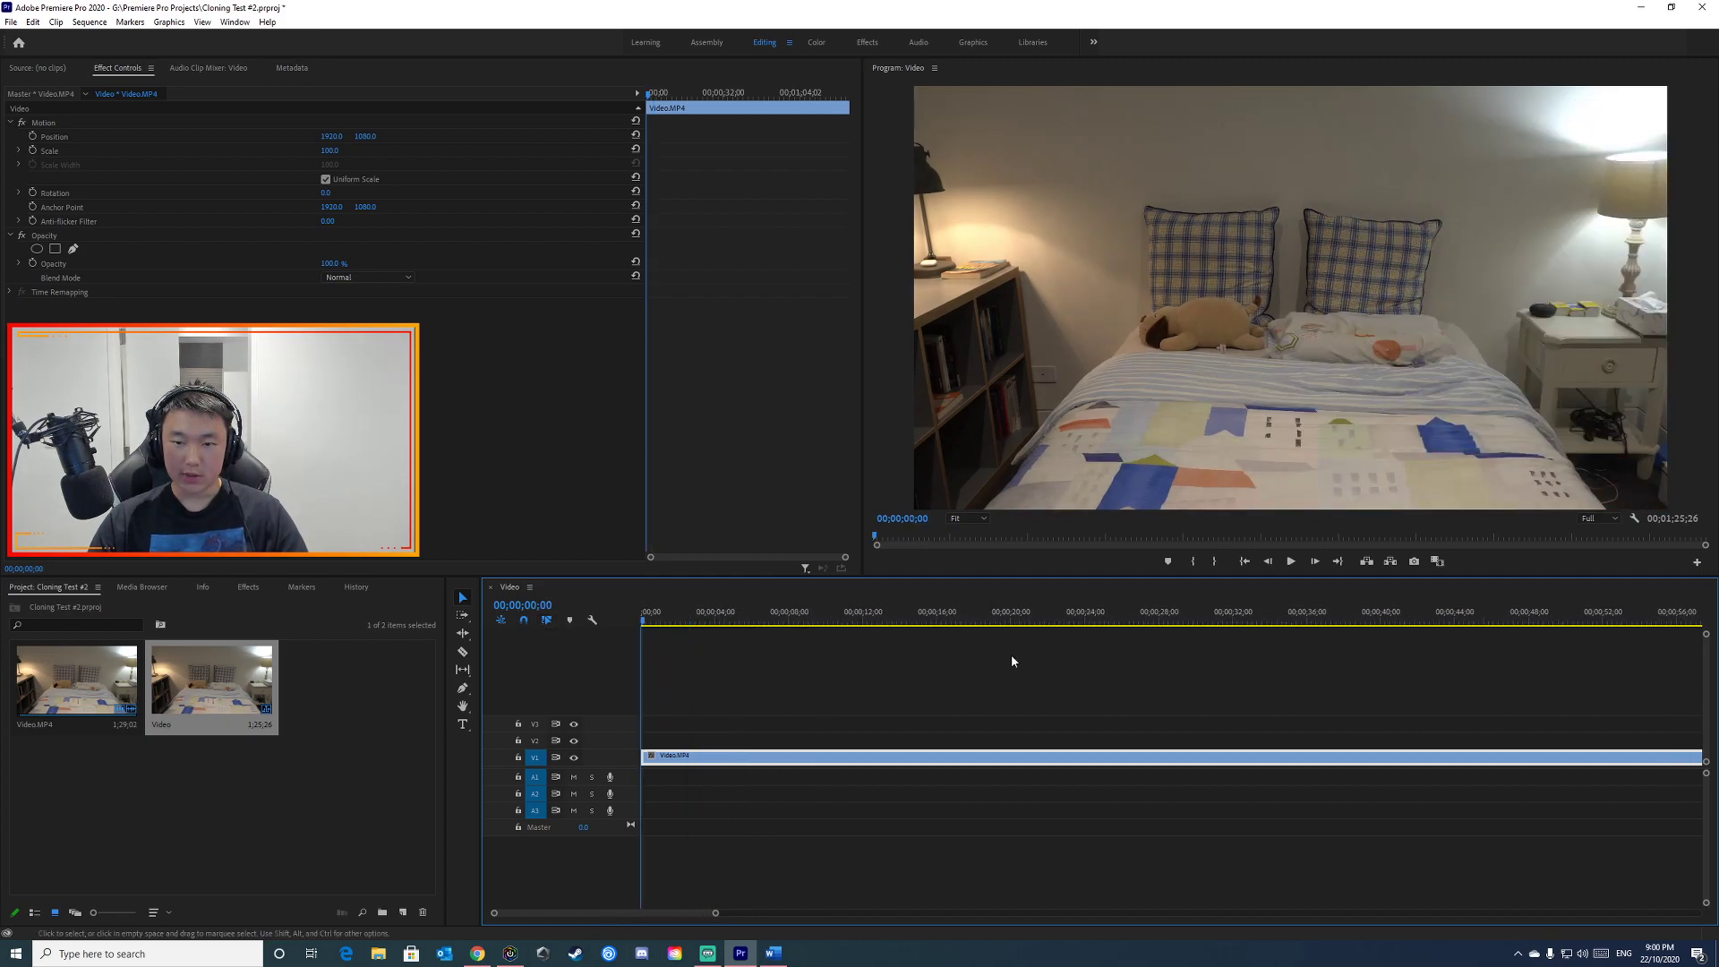
click(1011, 663)
key(space)
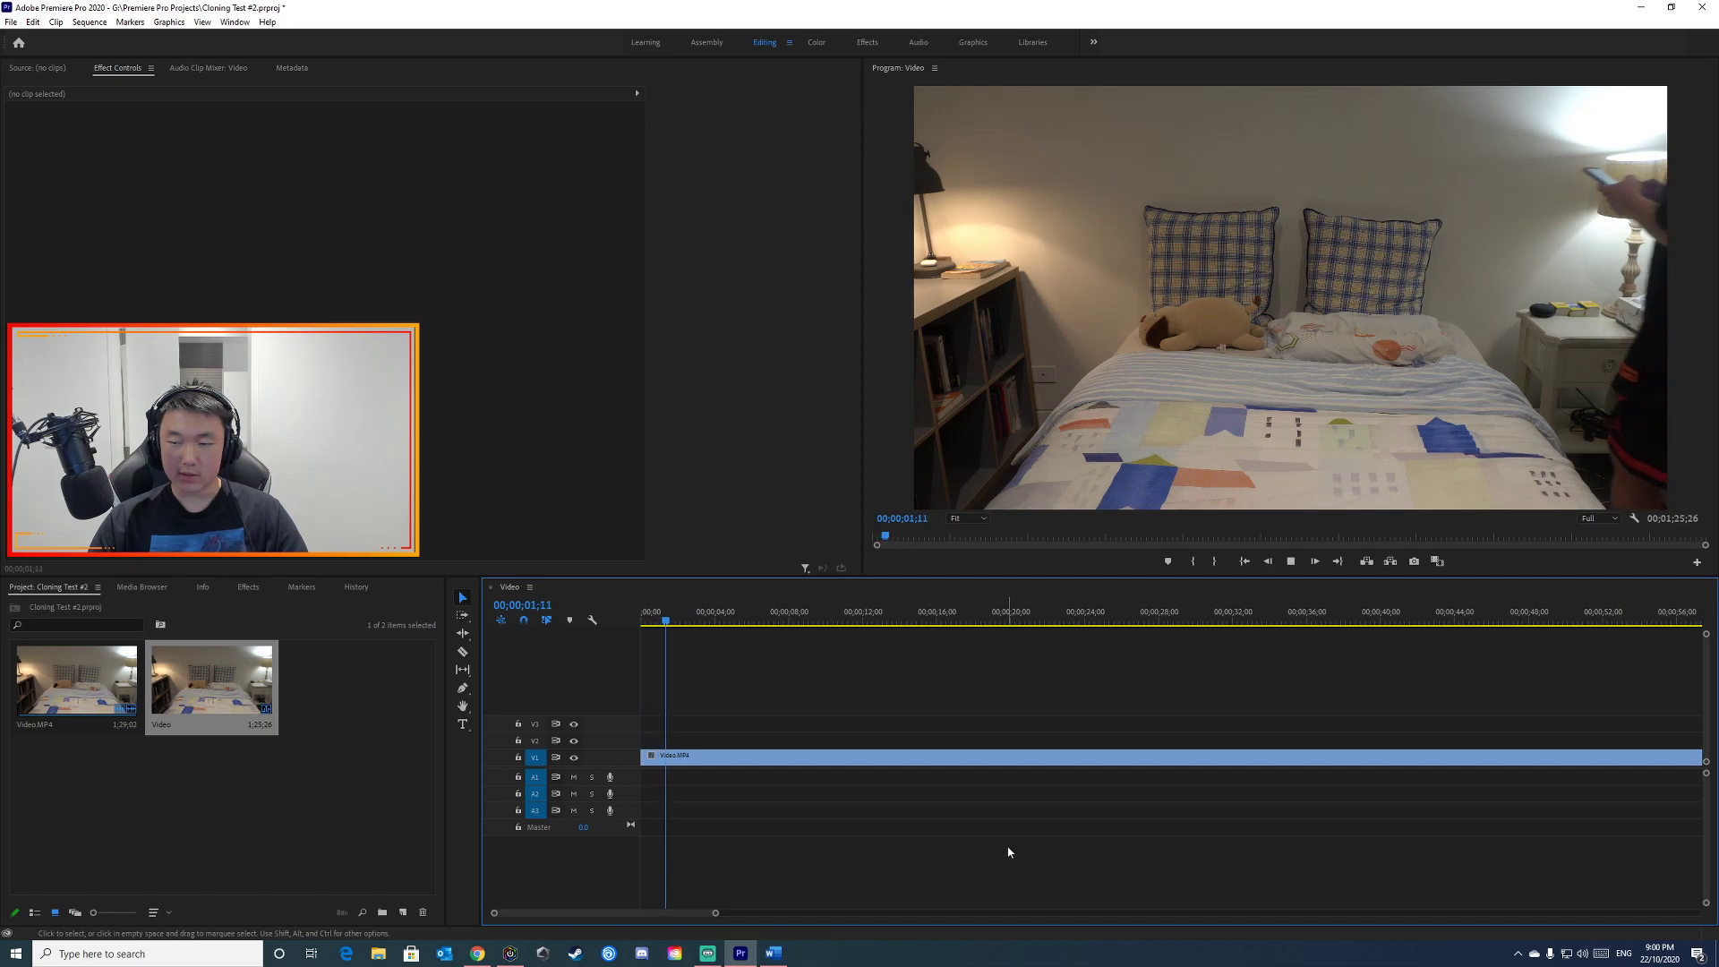
key(space)
Step: Razor-cut the clip at 00;00;28;13, where the person sits on the bed
drag(715, 913, 782, 913)
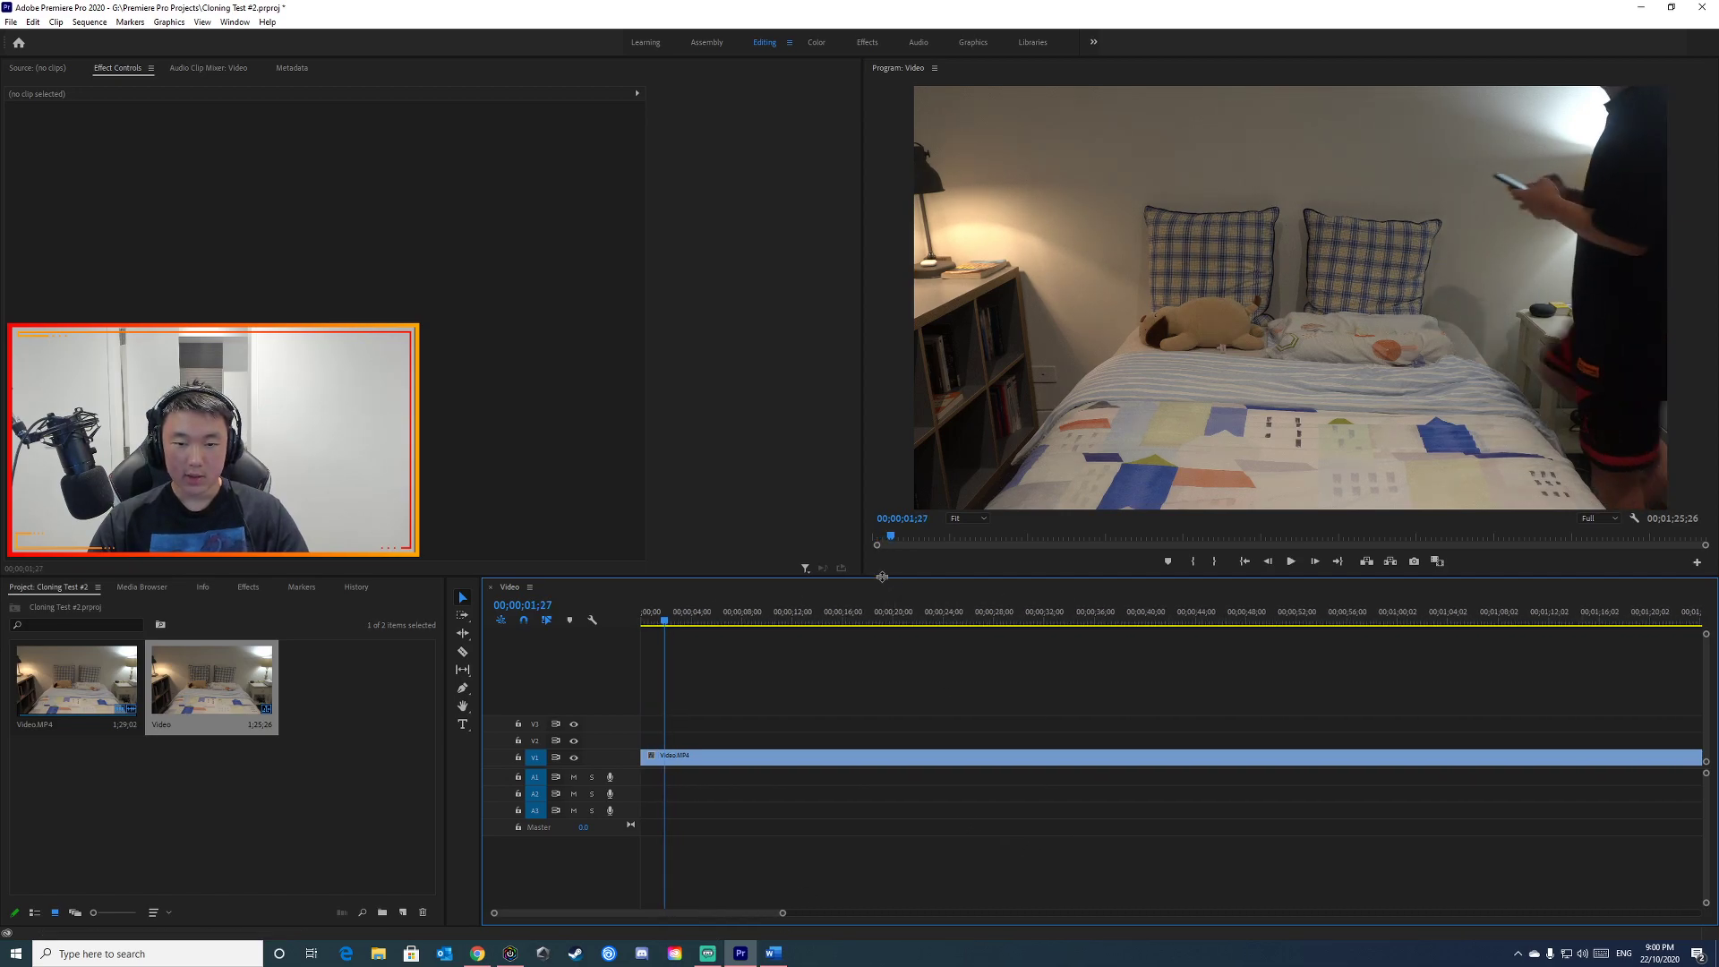
drag(851, 617, 999, 630)
key(c)
click(1002, 757)
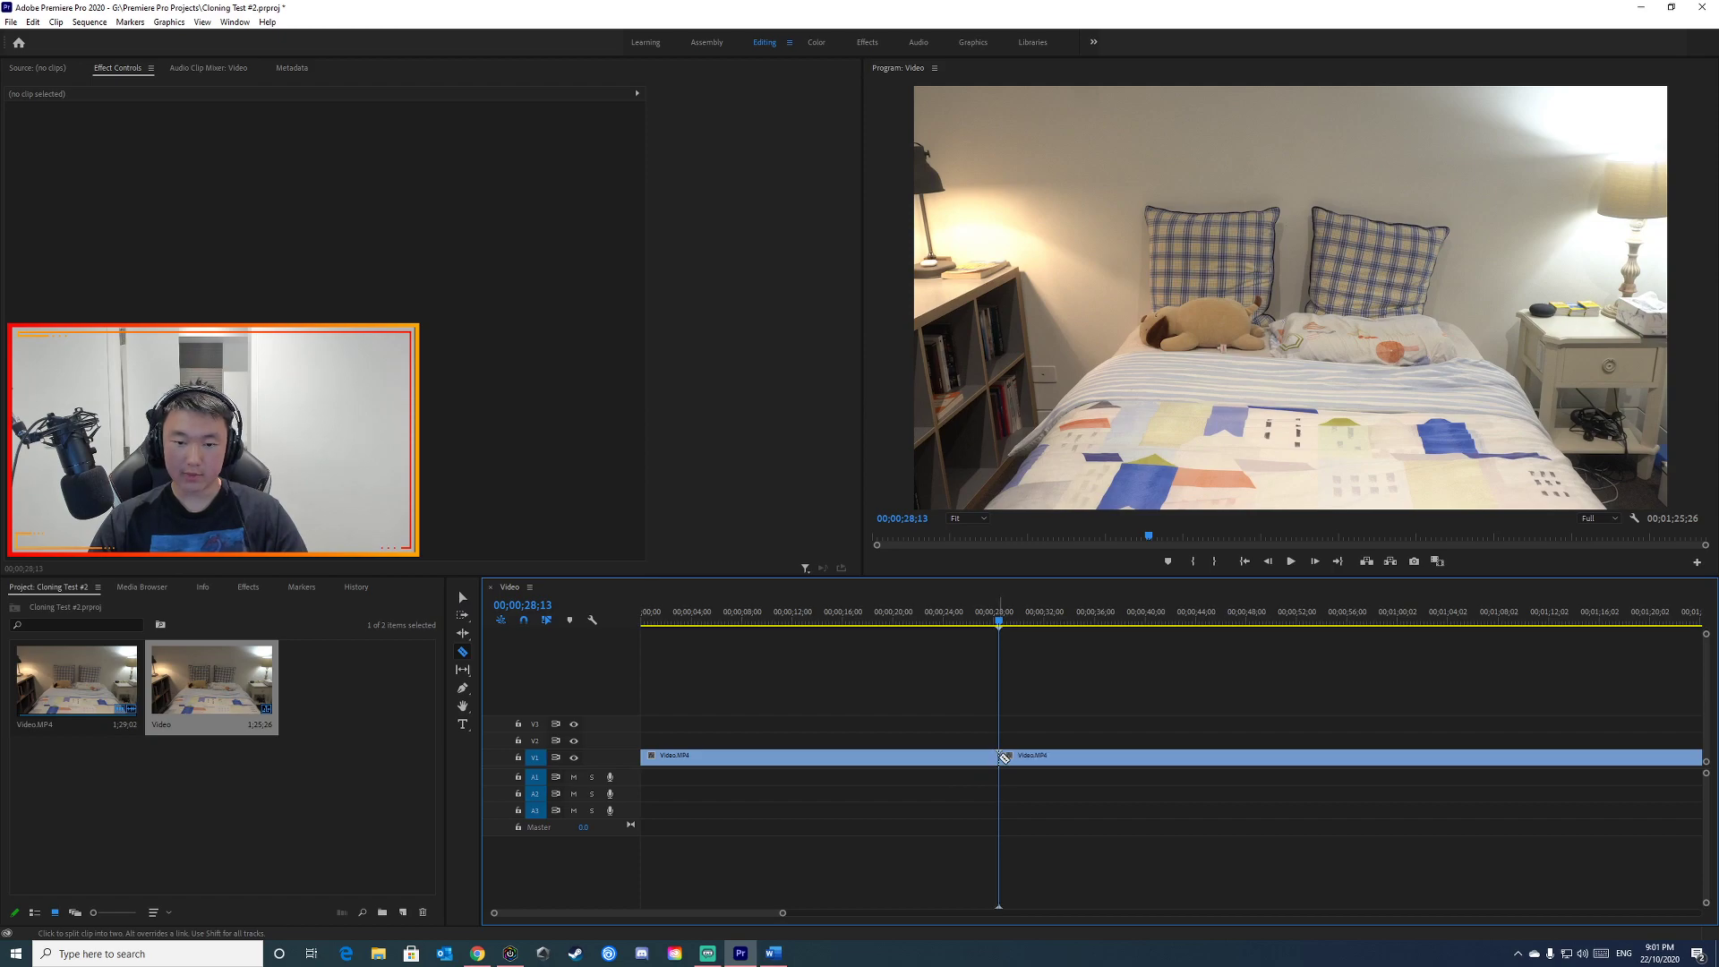
key(v)
scroll(1021, 705, down, 4)
scroll(904, 757, up, 4)
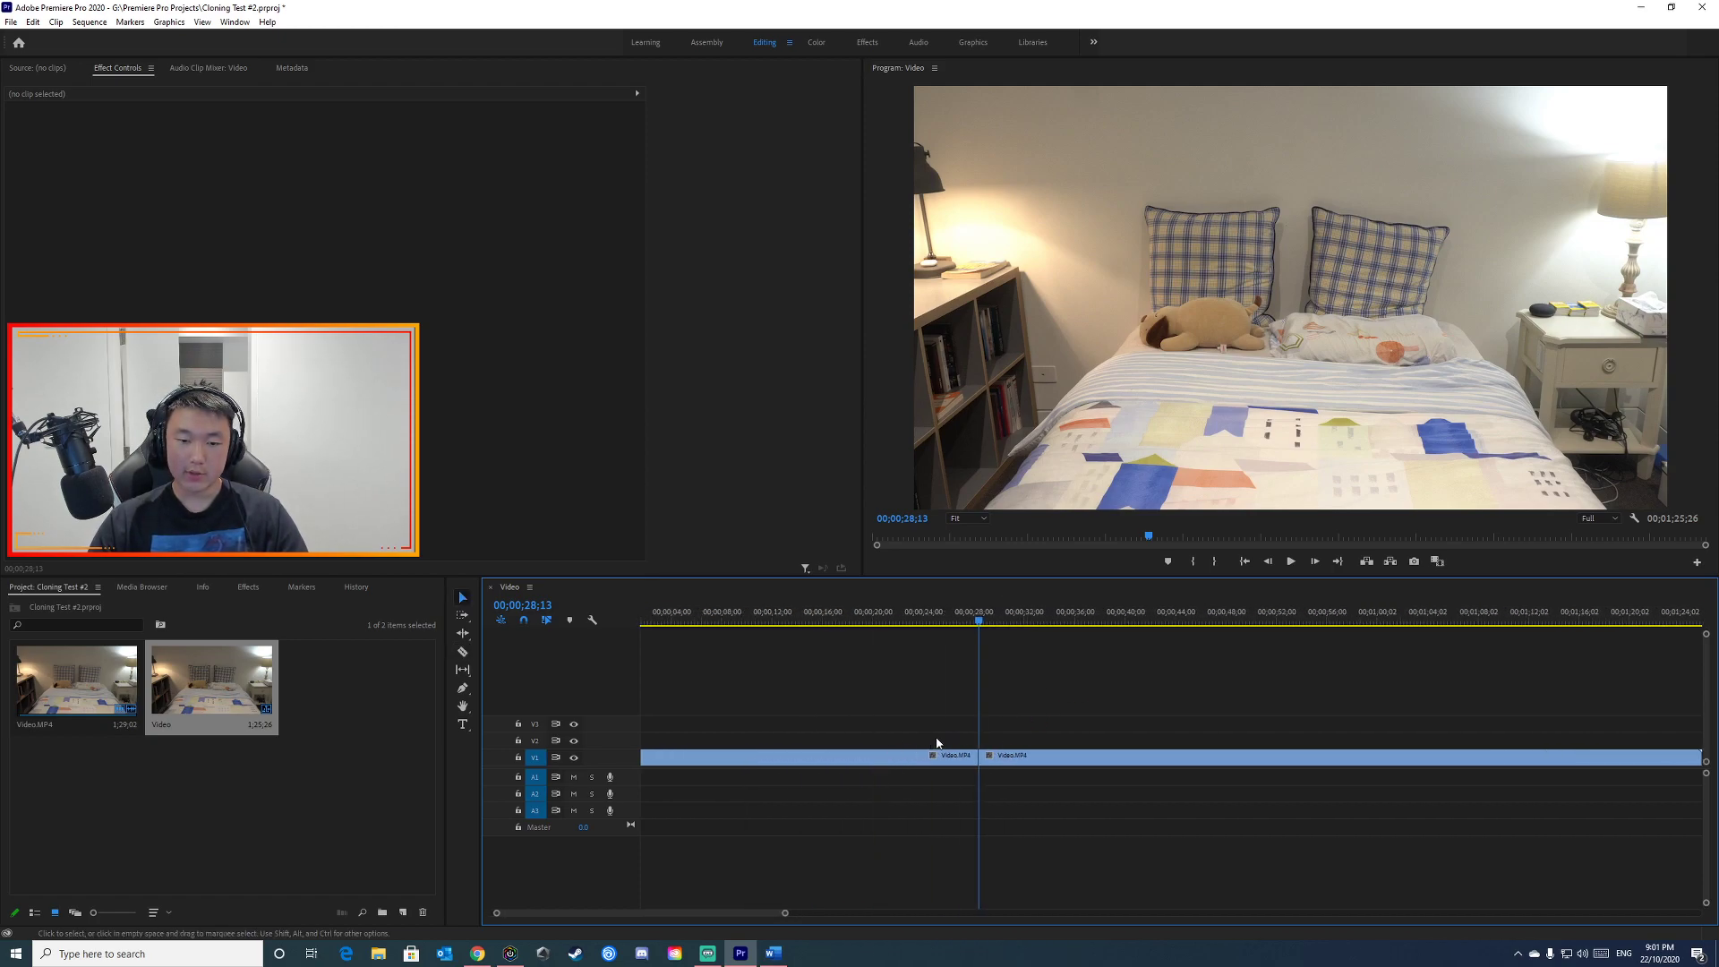
scroll(938, 743, up, 1)
drag(999, 624, 1224, 697)
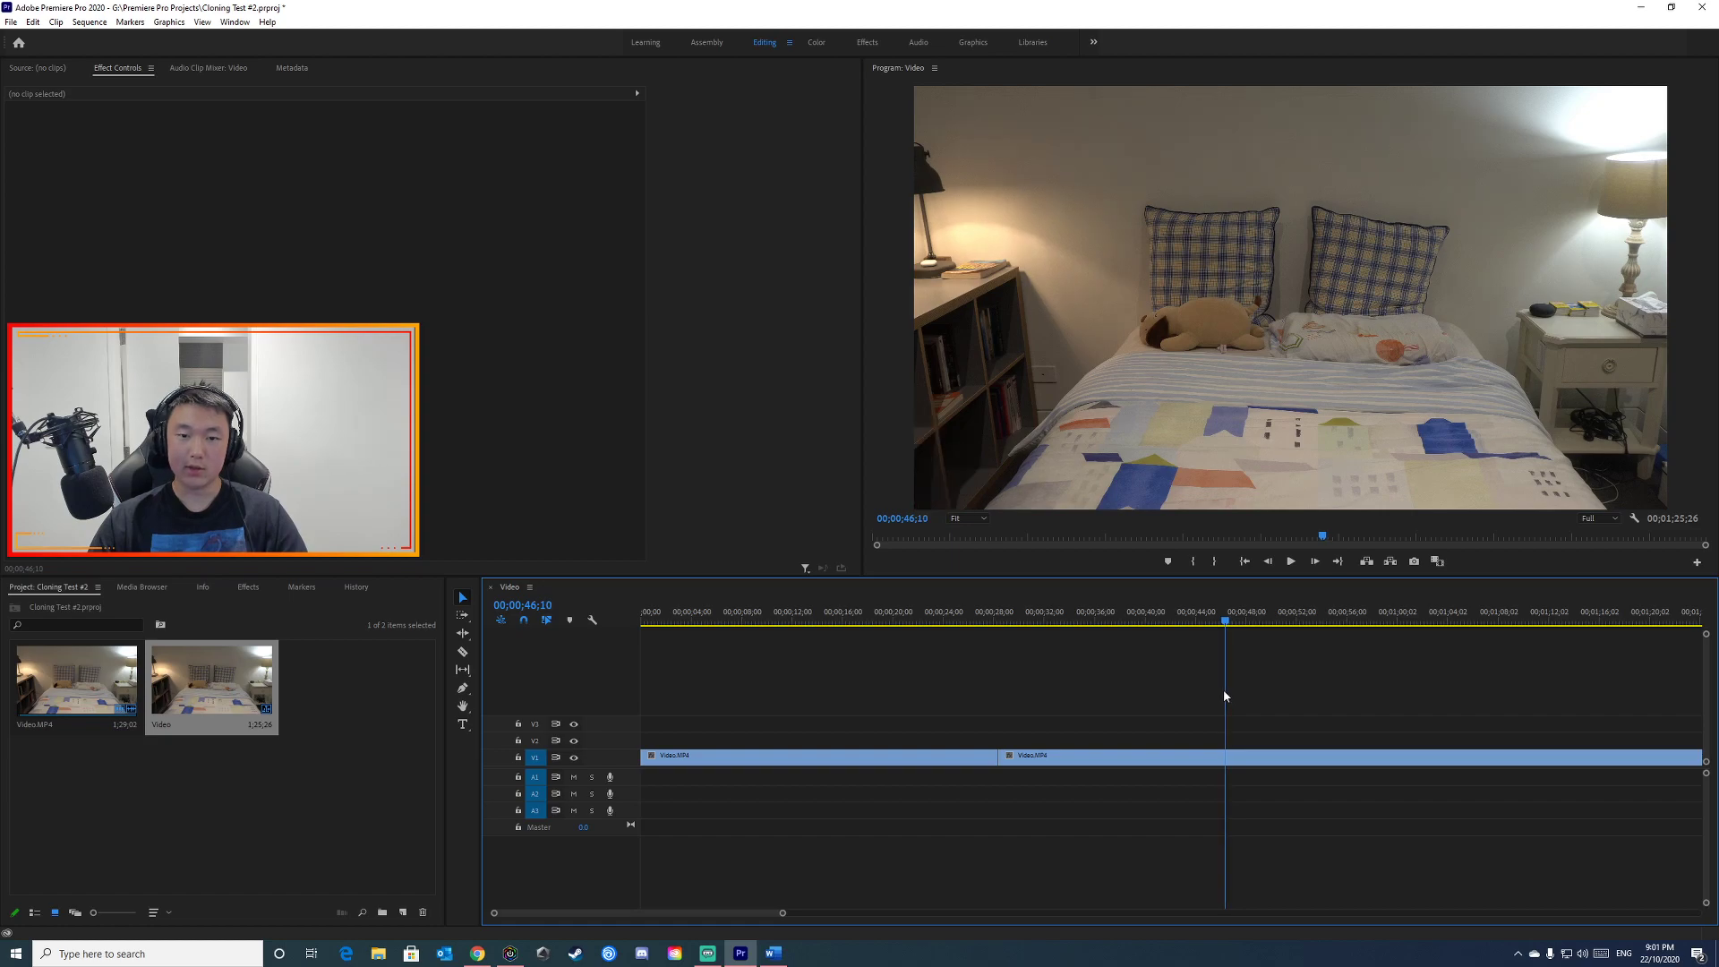
Step: Cut the clip at 00;00;46;10 and delete the middle section
key(ctrl+k)
click(1218, 758)
key(Delete)
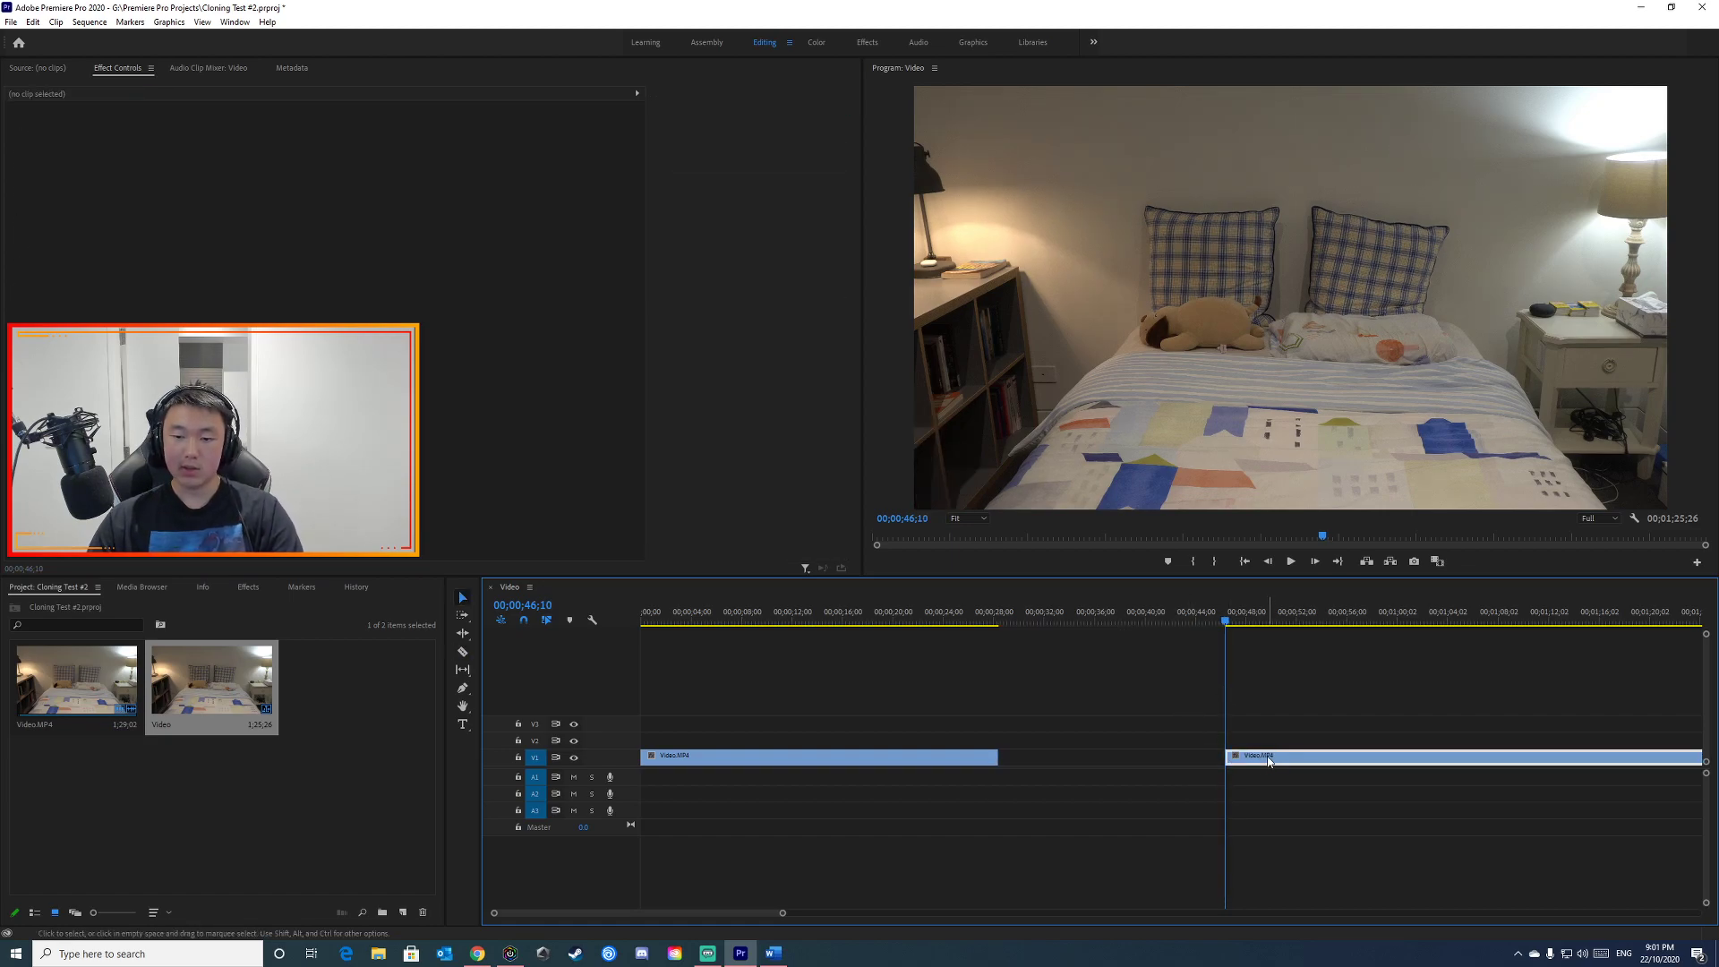
Step: Stack both pieces at the sequence start, the earlier piece on V2 above the later
drag(1277, 758, 694, 740)
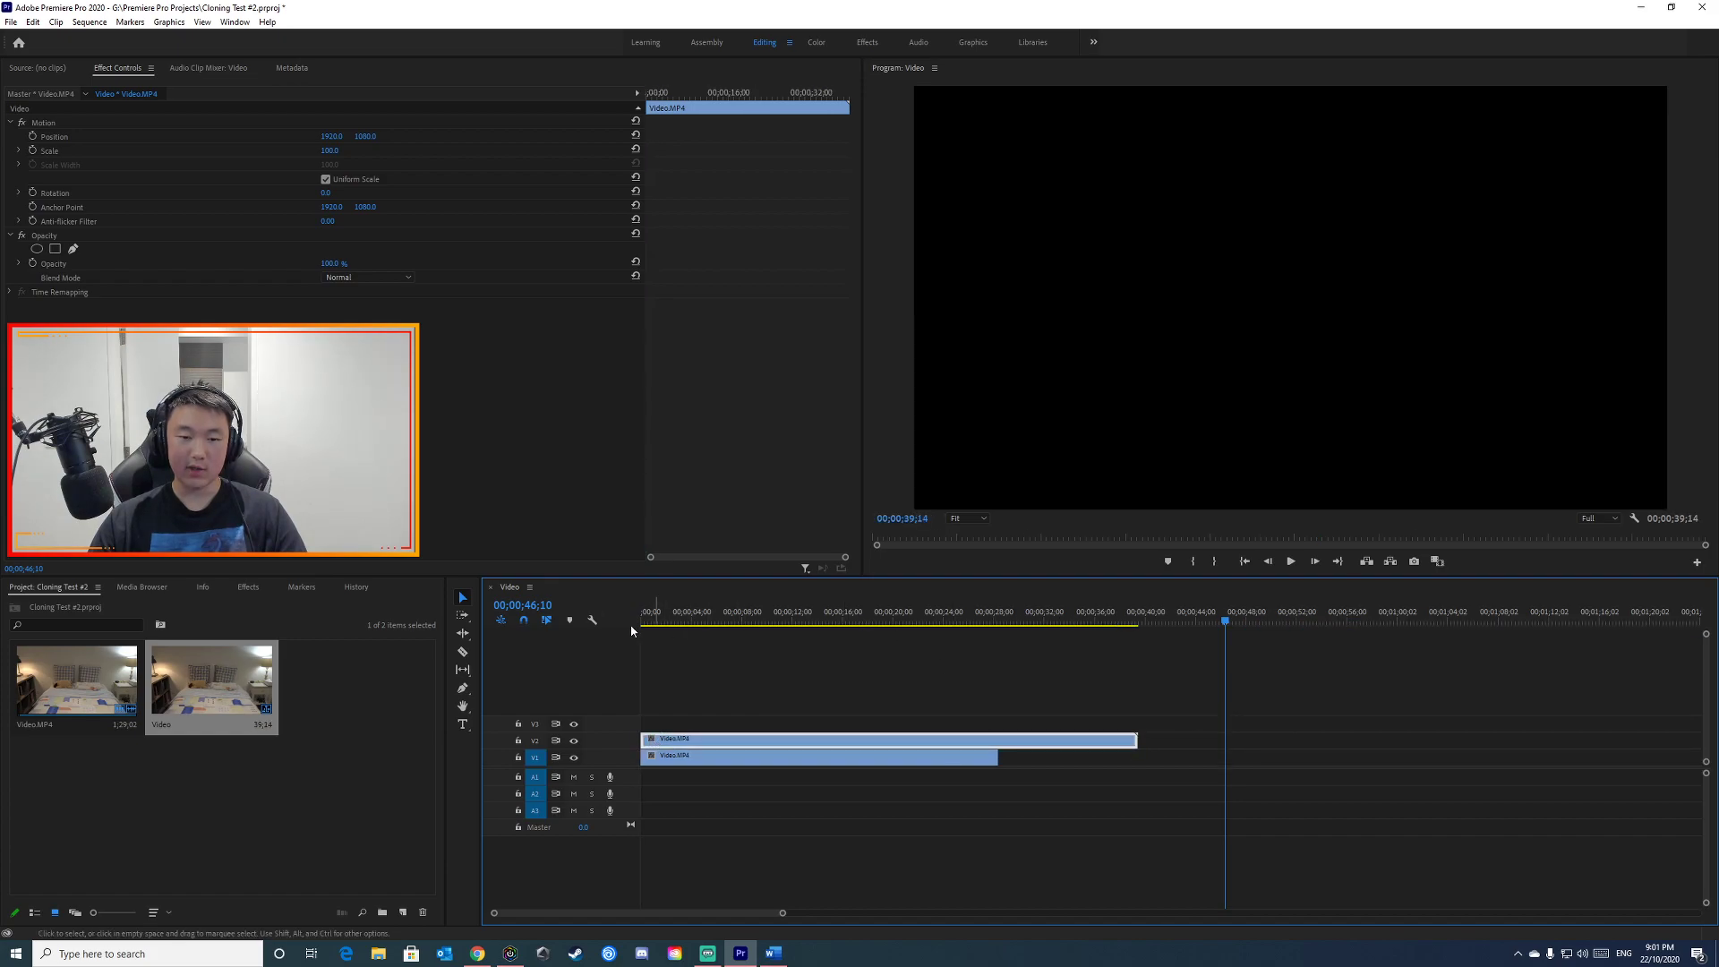
drag(644, 619, 1167, 624)
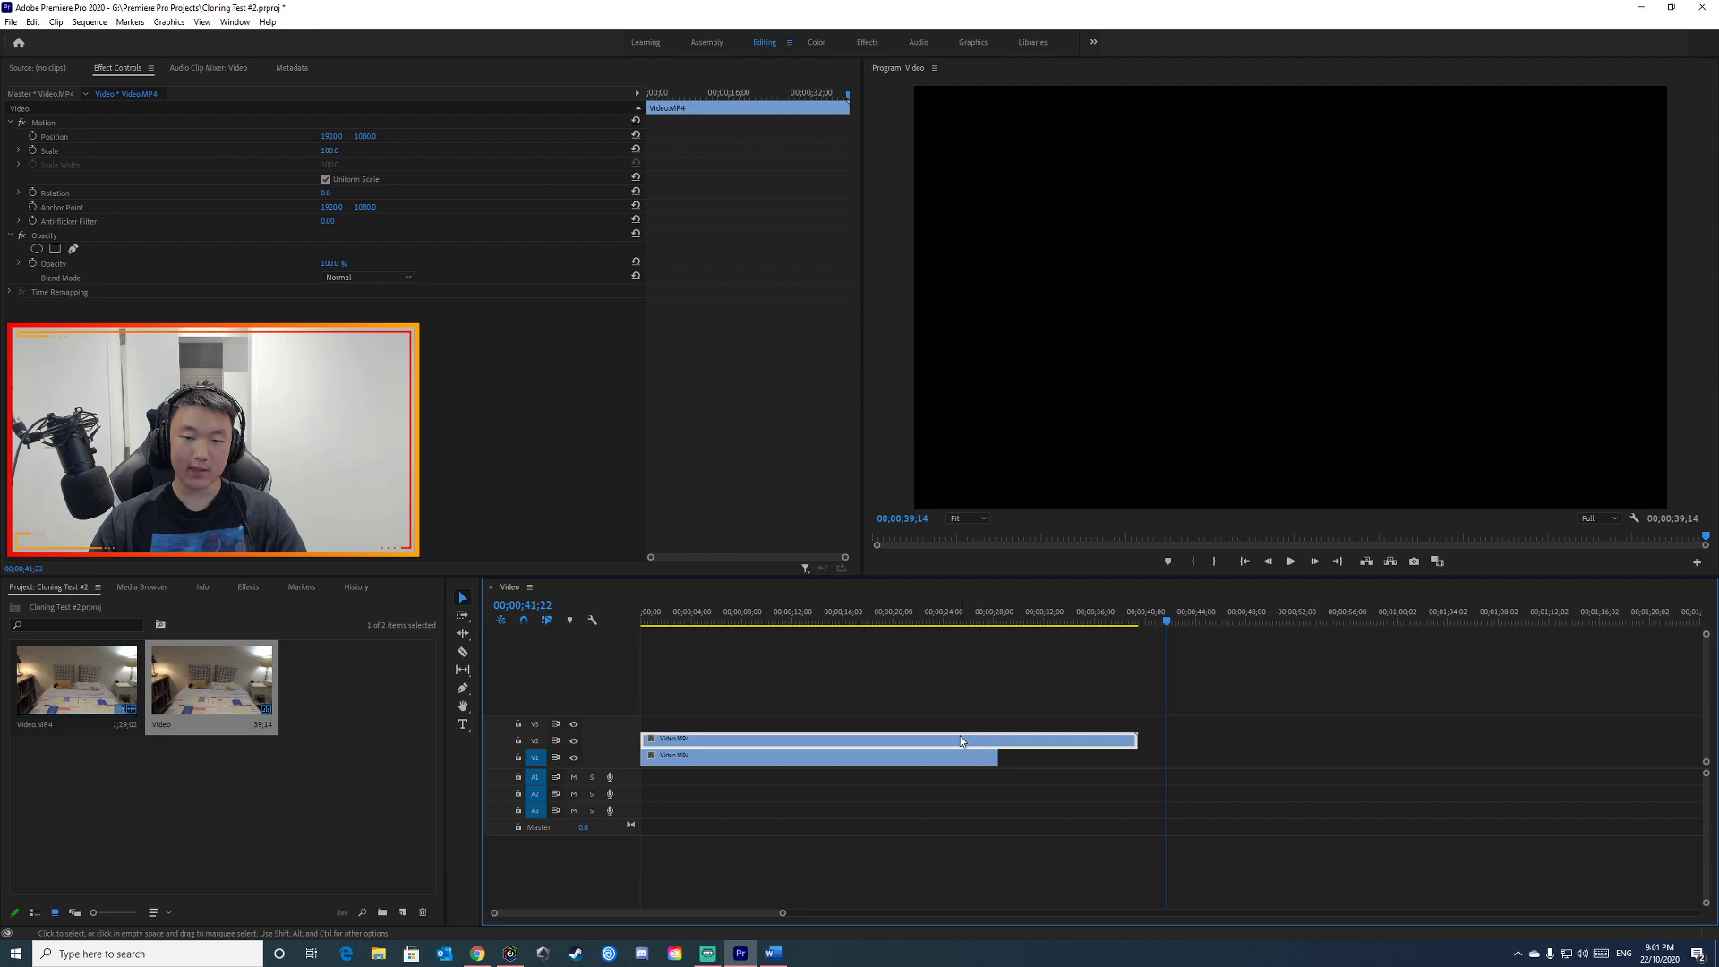
drag(646, 739, 933, 739)
drag(1114, 757, 718, 766)
key(Home)
key(space)
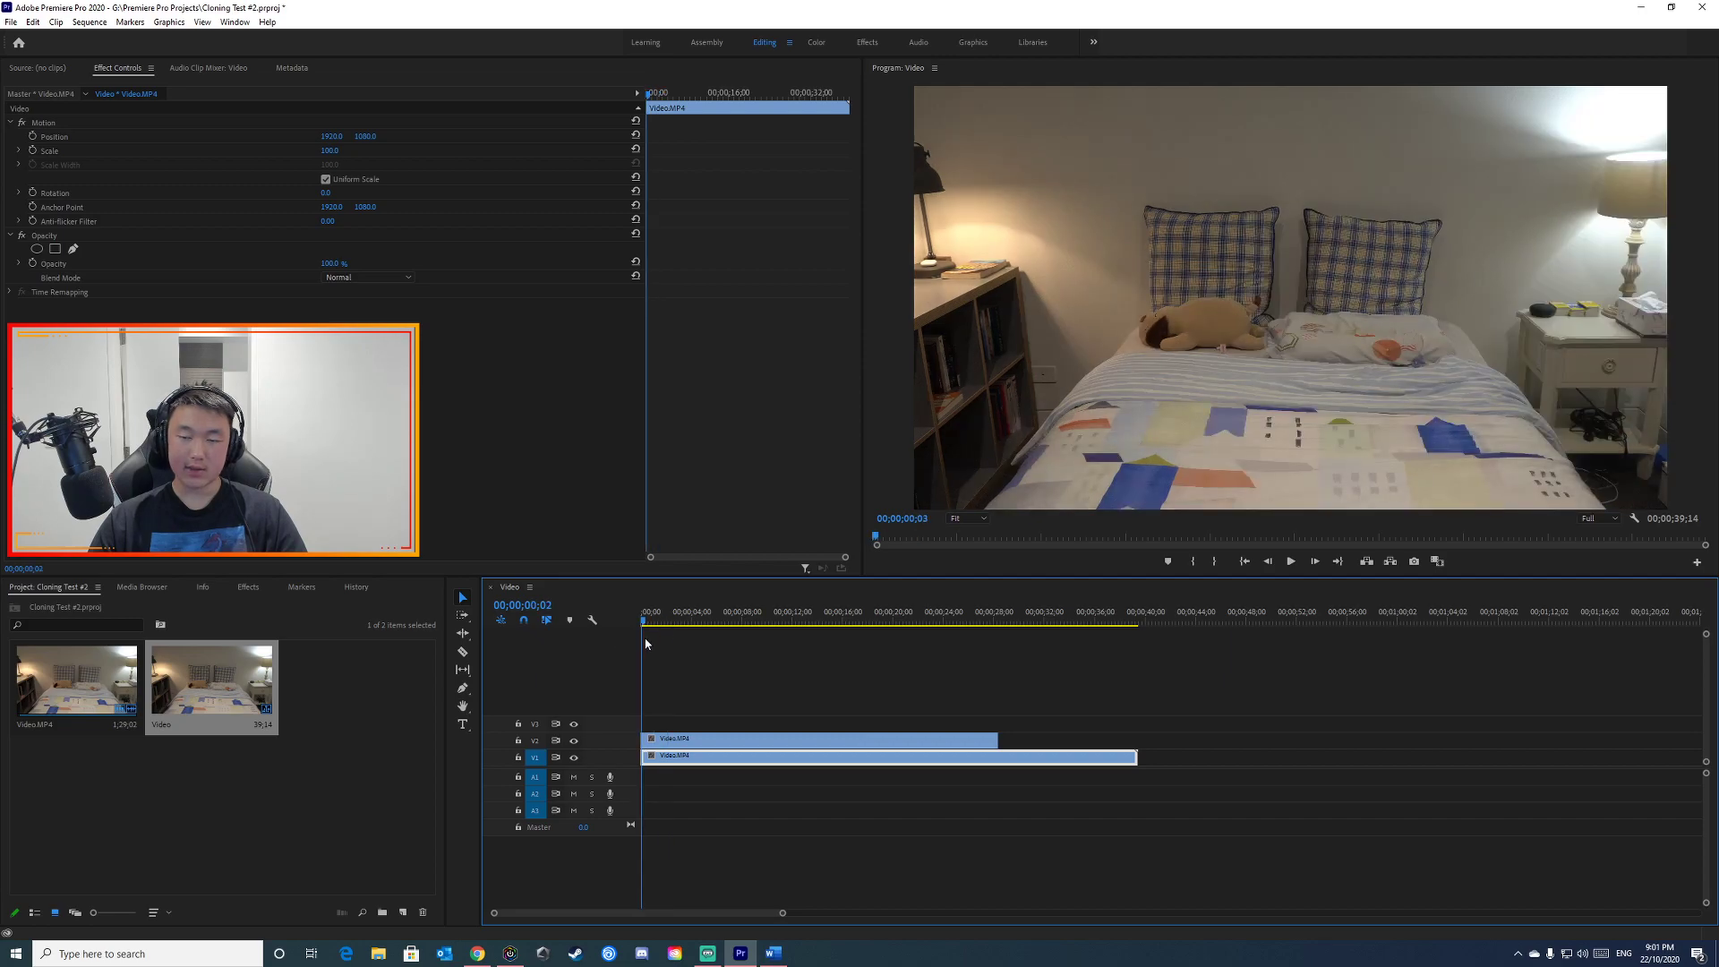
Step: Toggle V2's track output to compare clips, leave it visible, and return to 00;00;00;00
drag(706, 627, 838, 639)
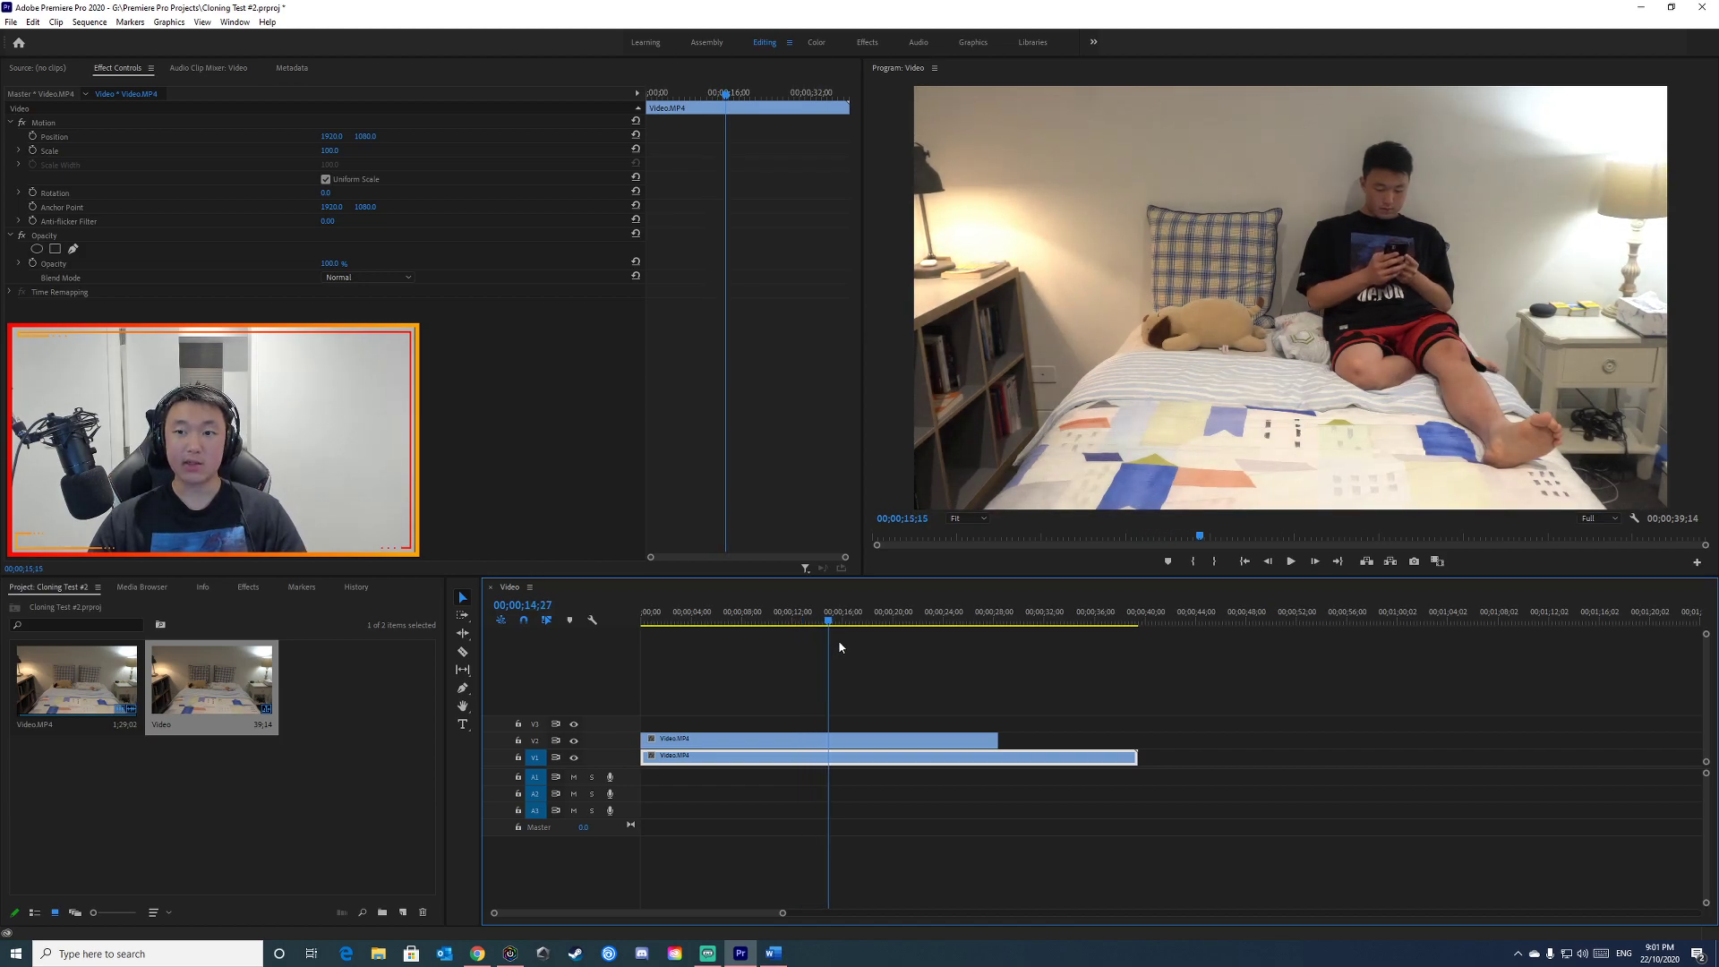
click(789, 747)
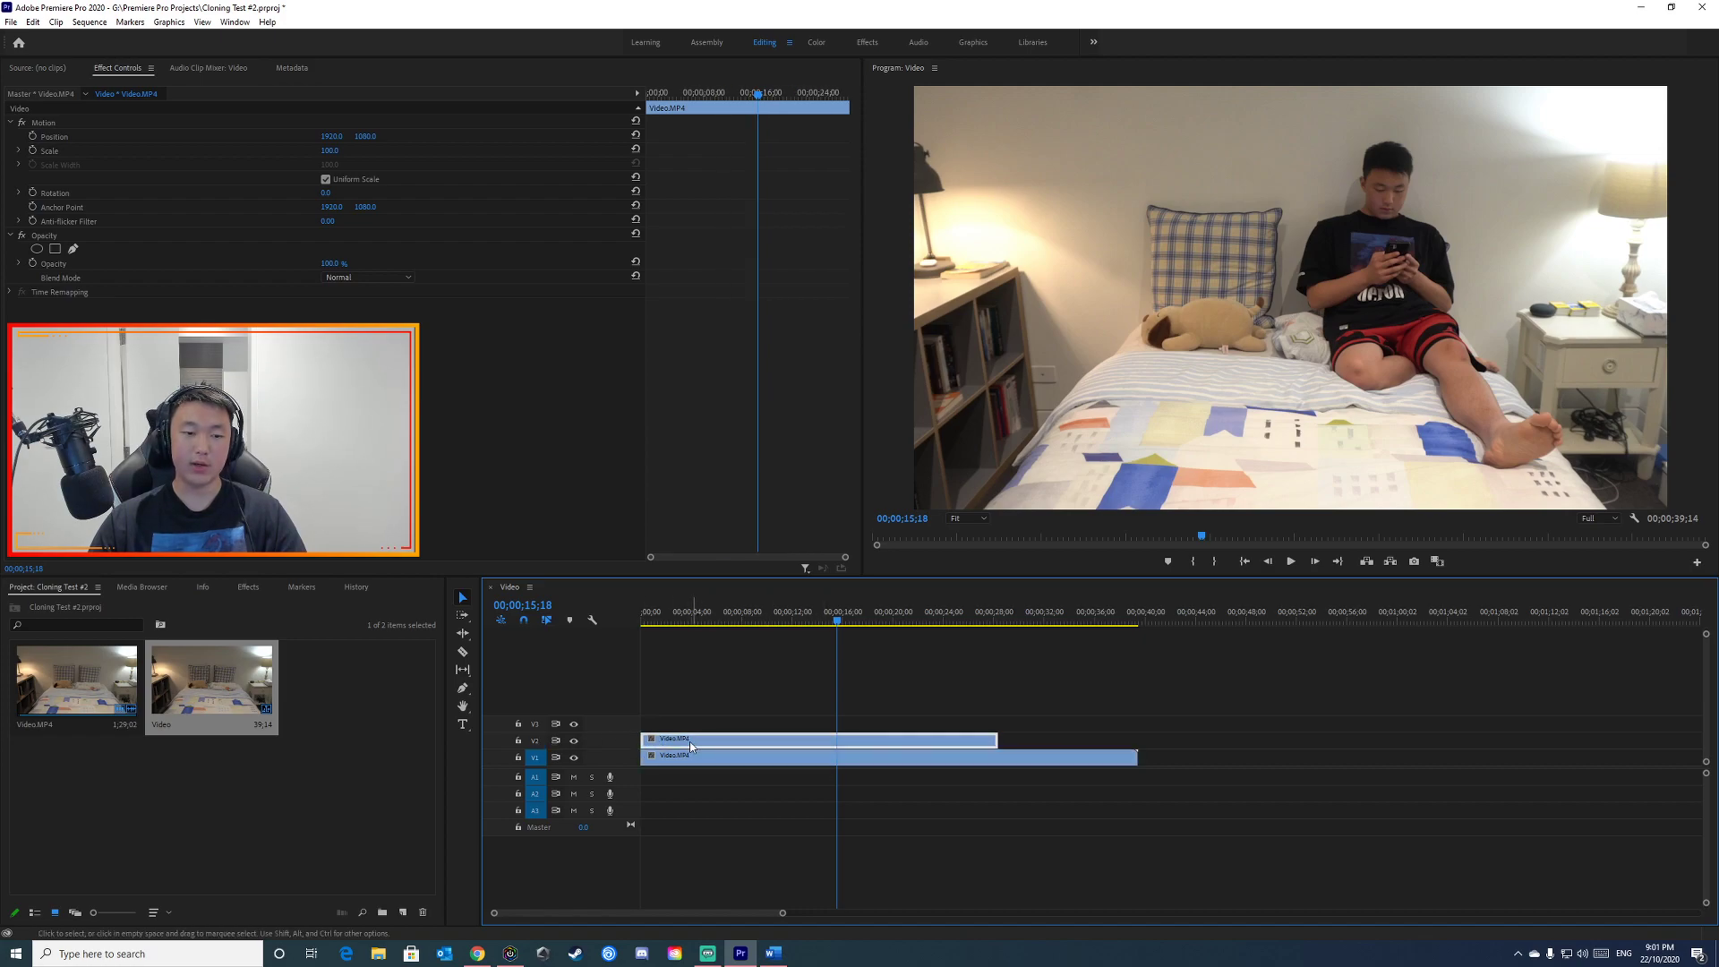
click(574, 742)
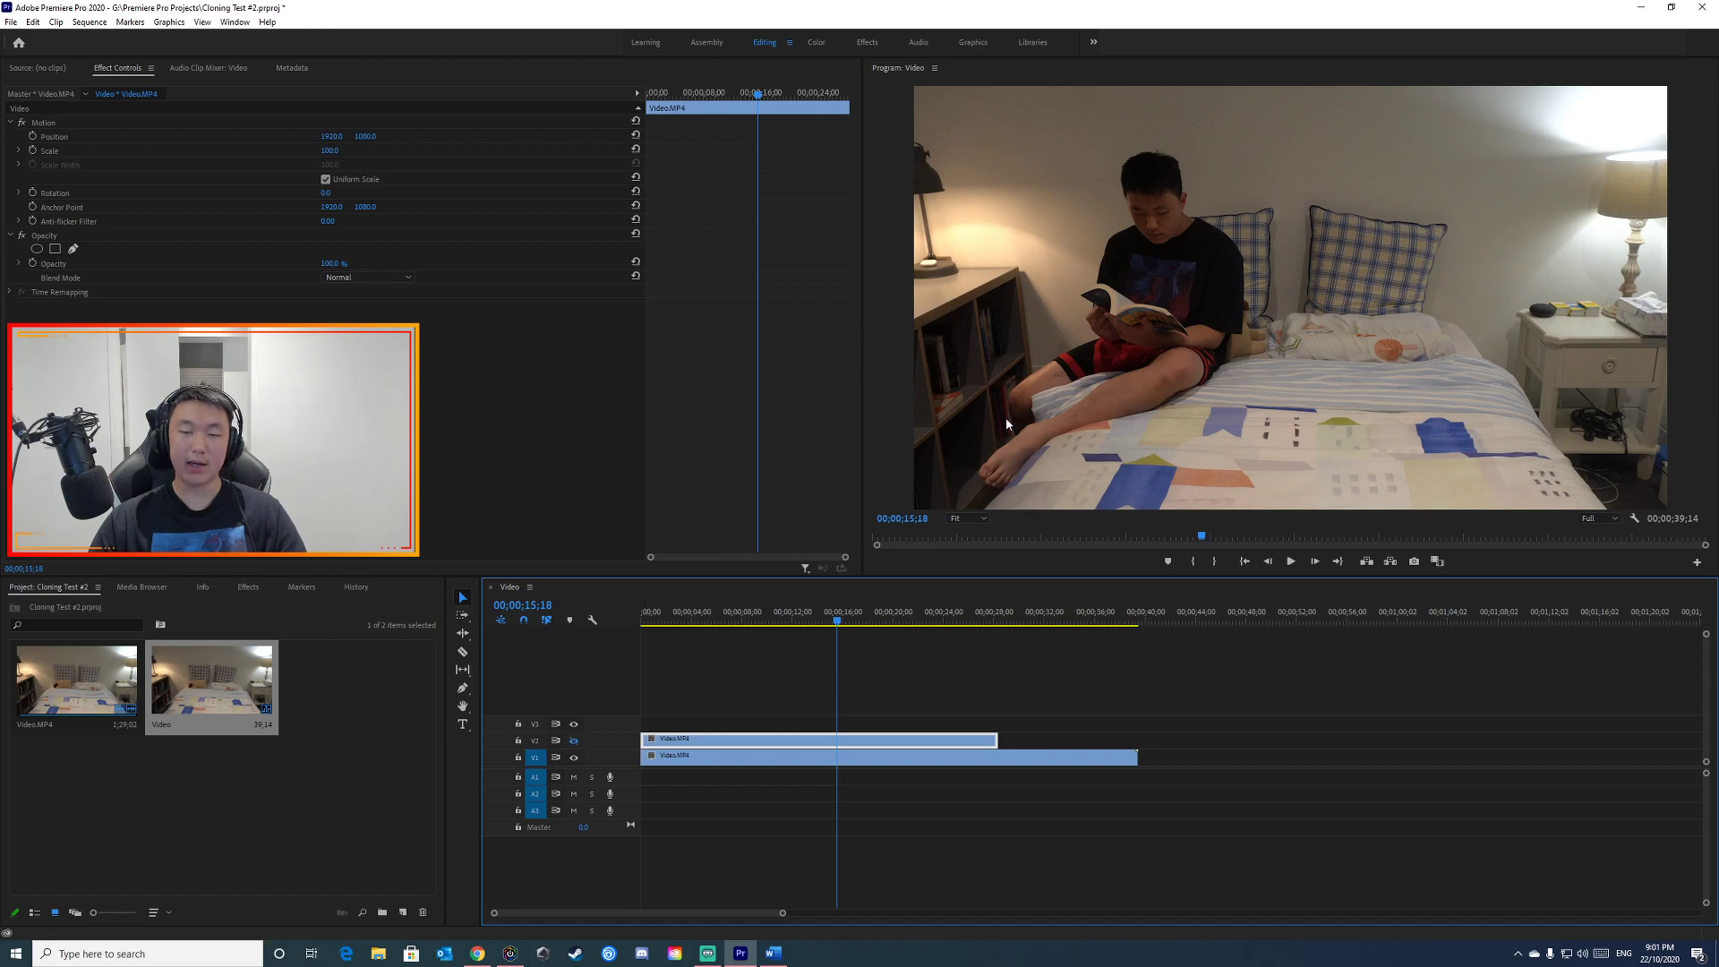
click(574, 742)
click(576, 741)
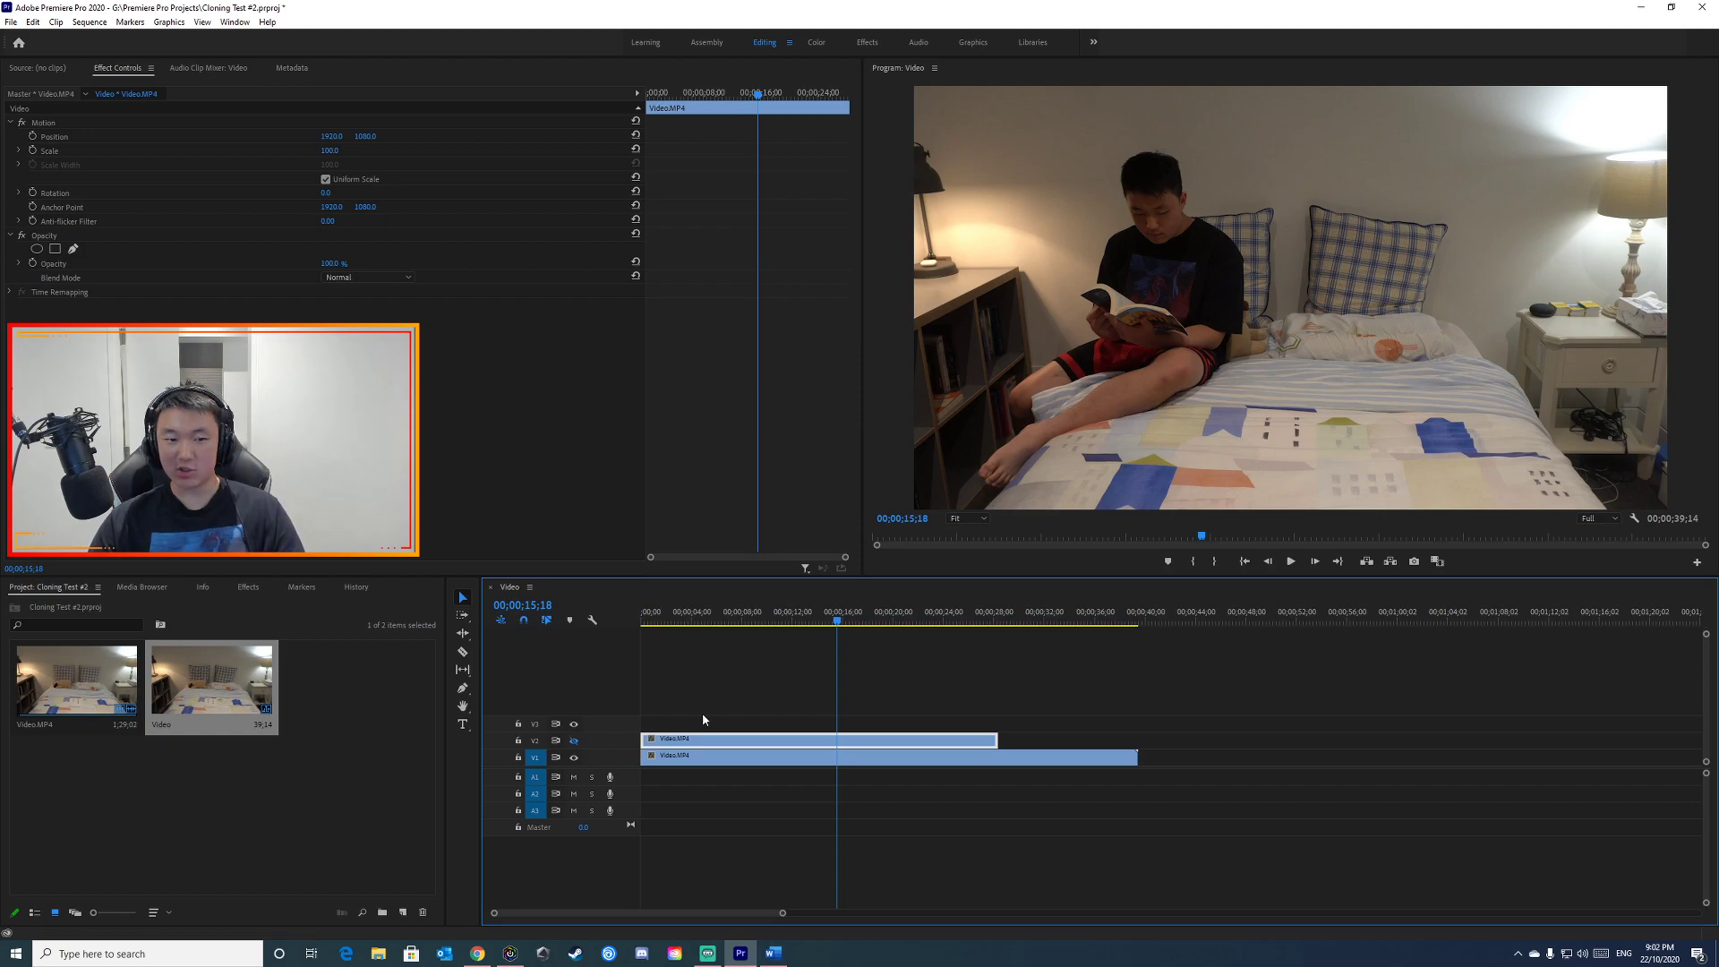
click(574, 740)
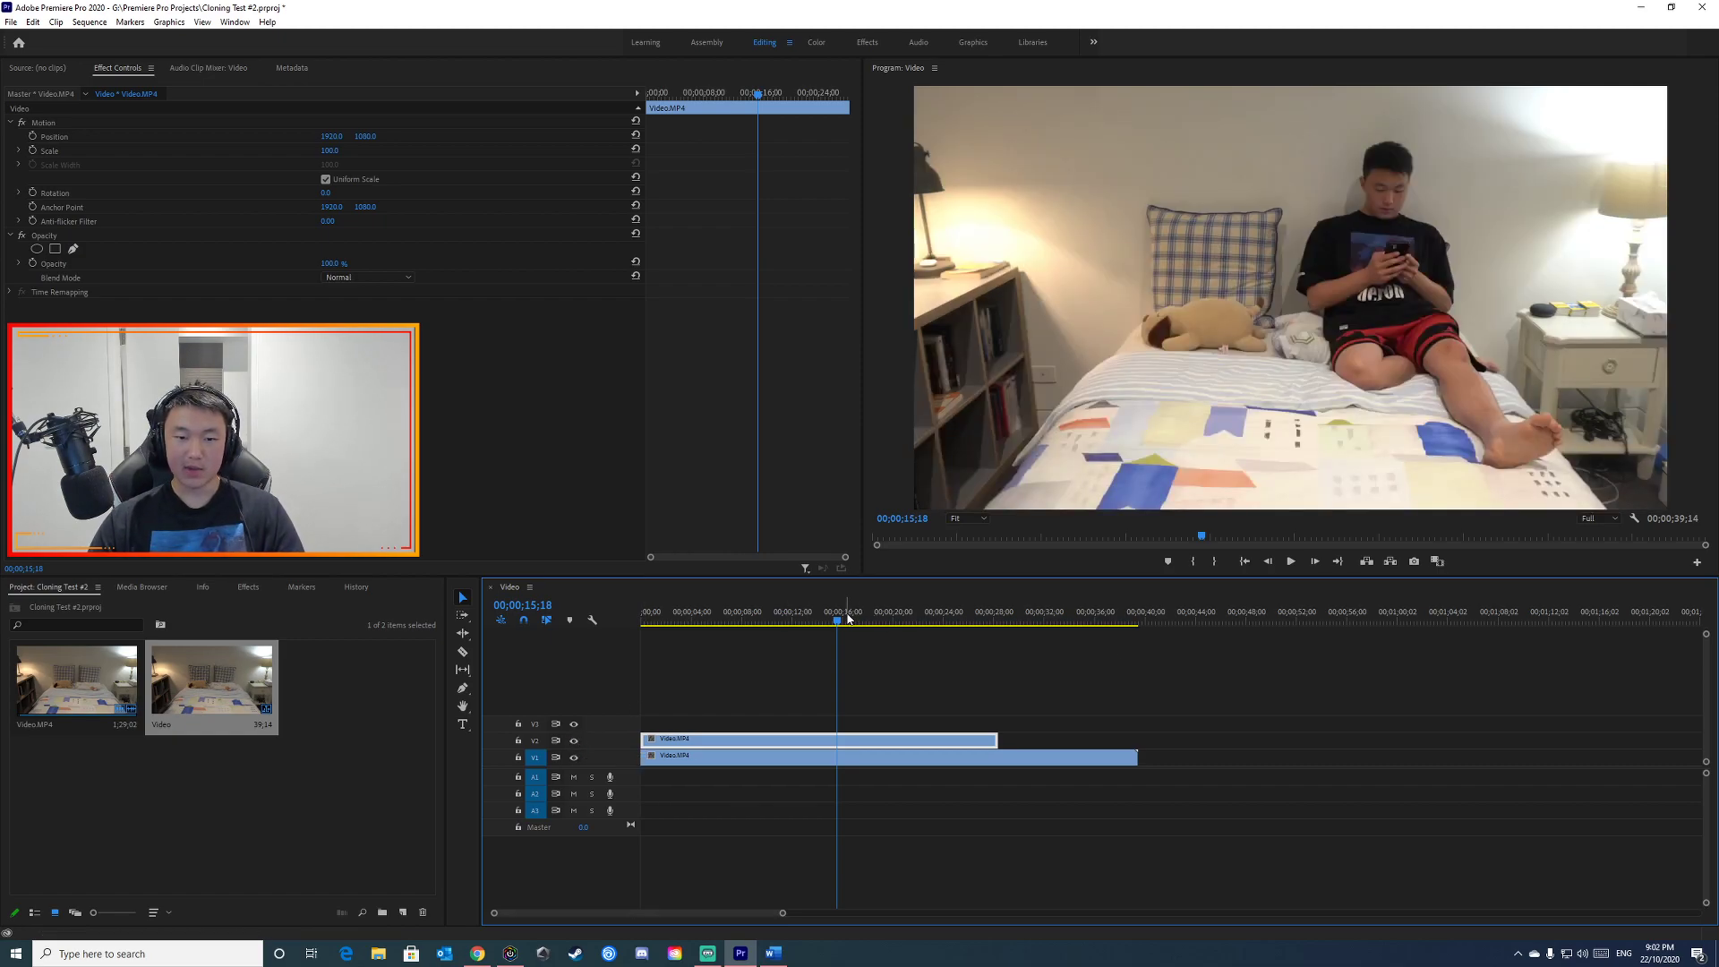
drag(848, 618, 561, 638)
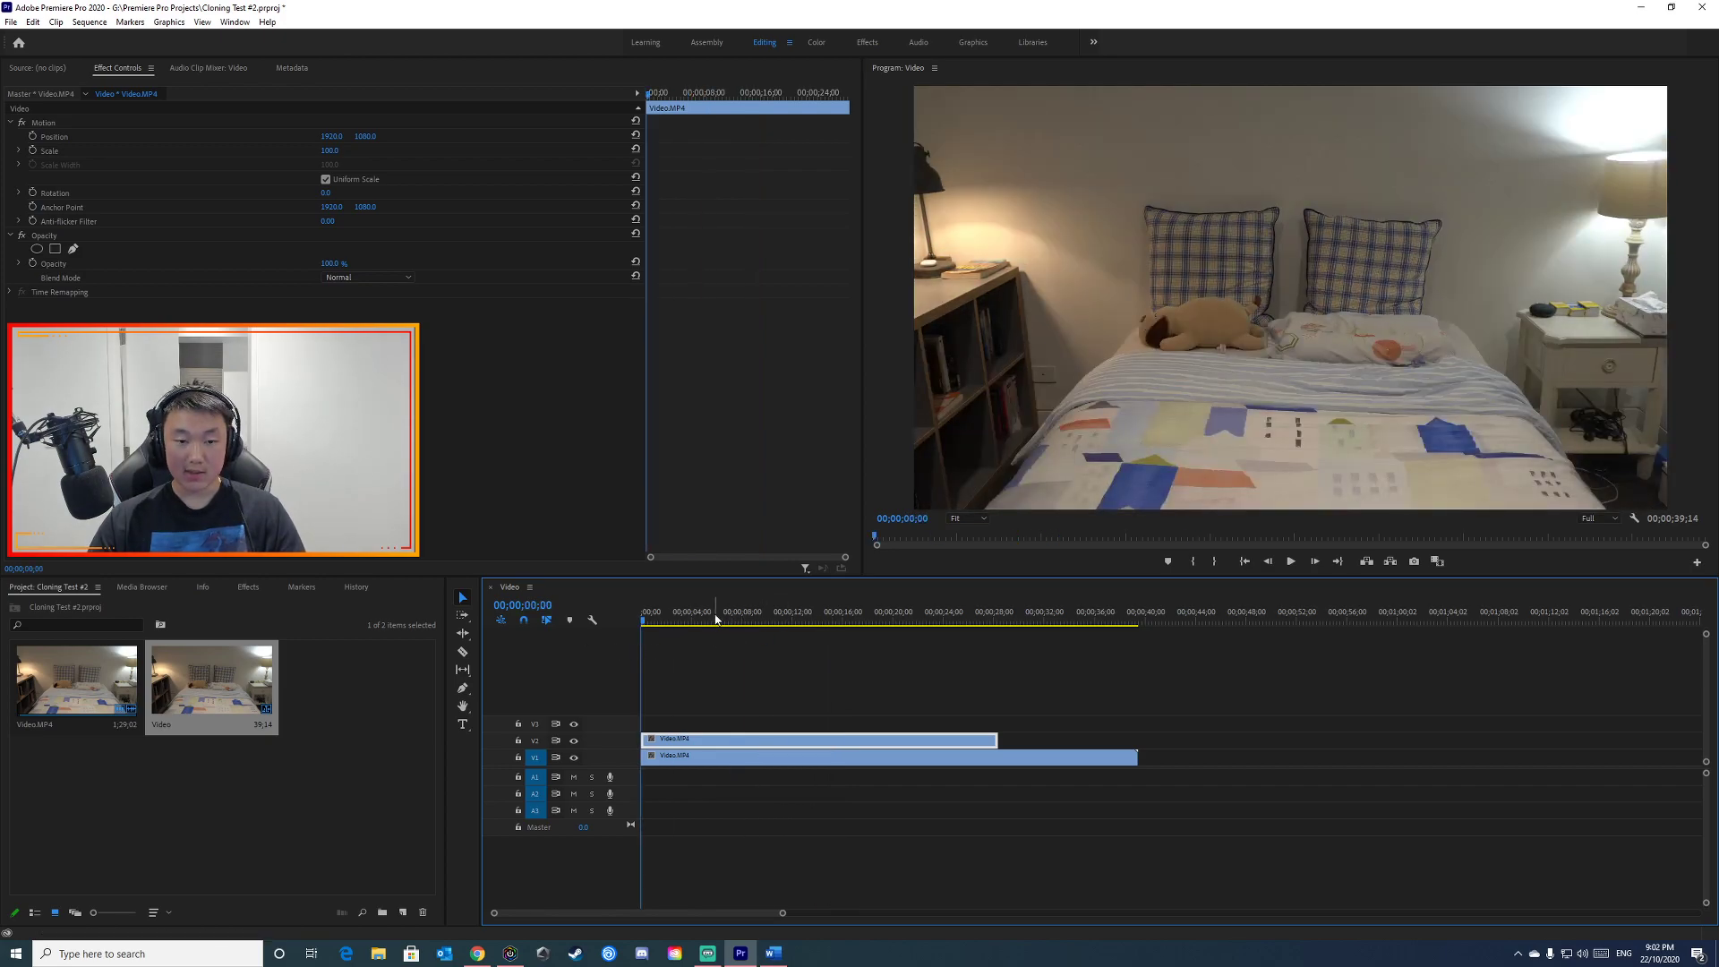
Step: Draw a four-point opacity pen mask around the right half of the top clip
drag(714, 618, 951, 648)
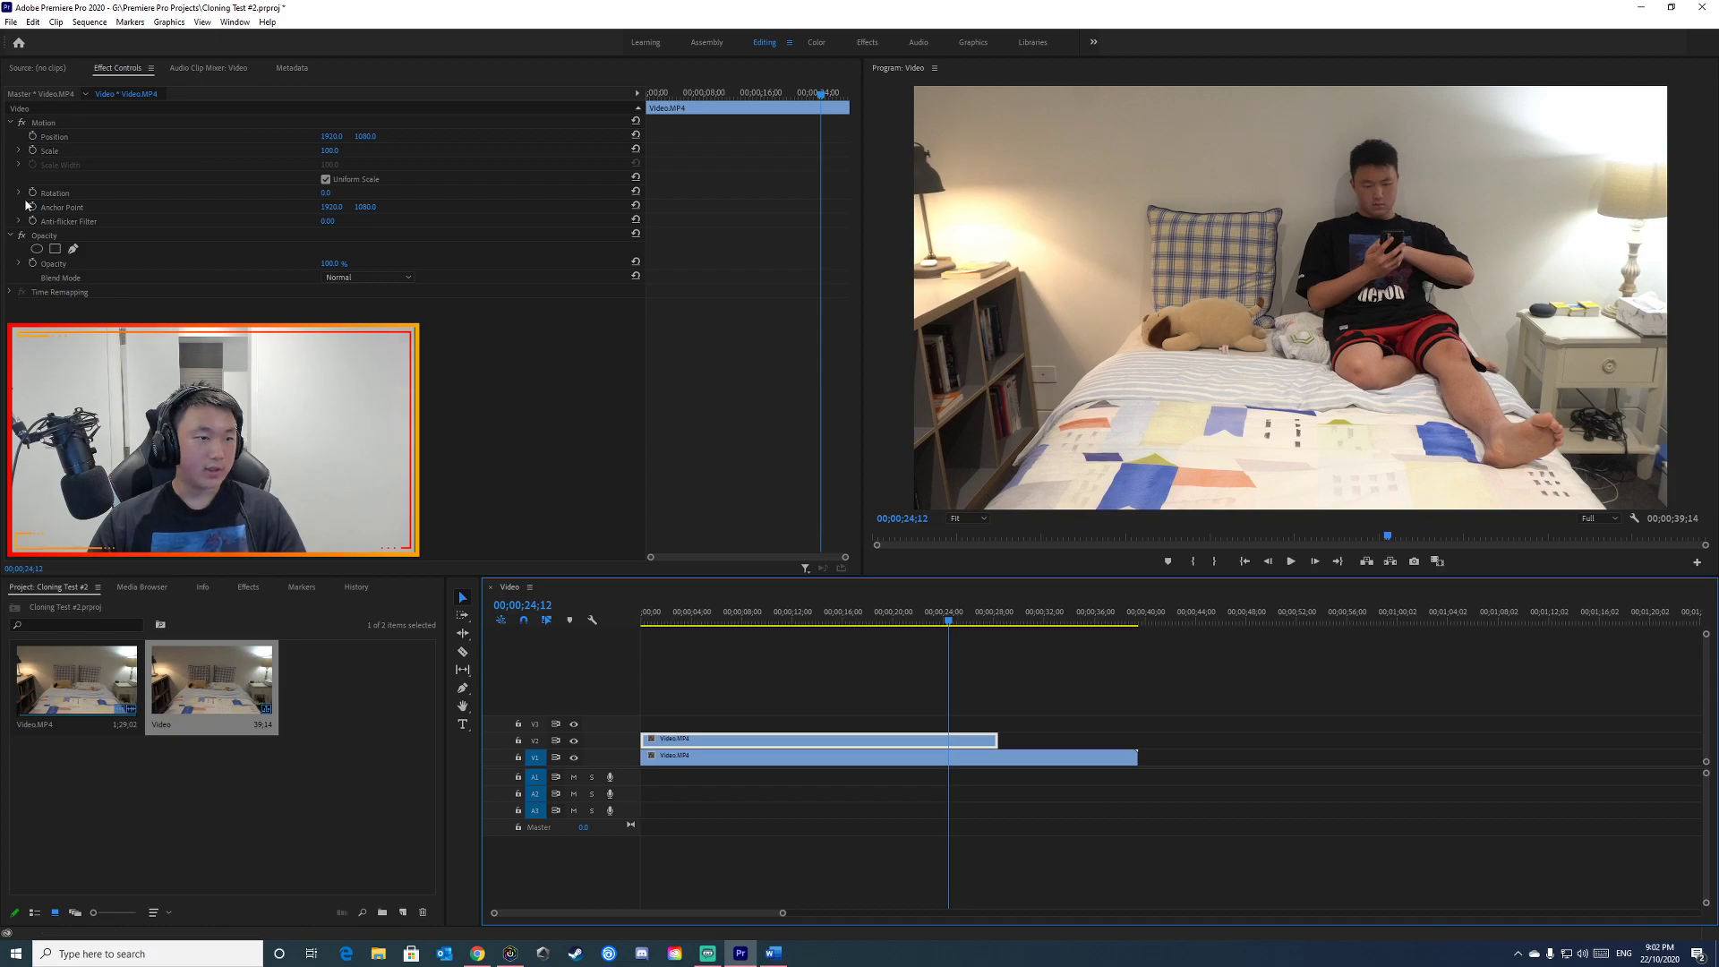
click(74, 250)
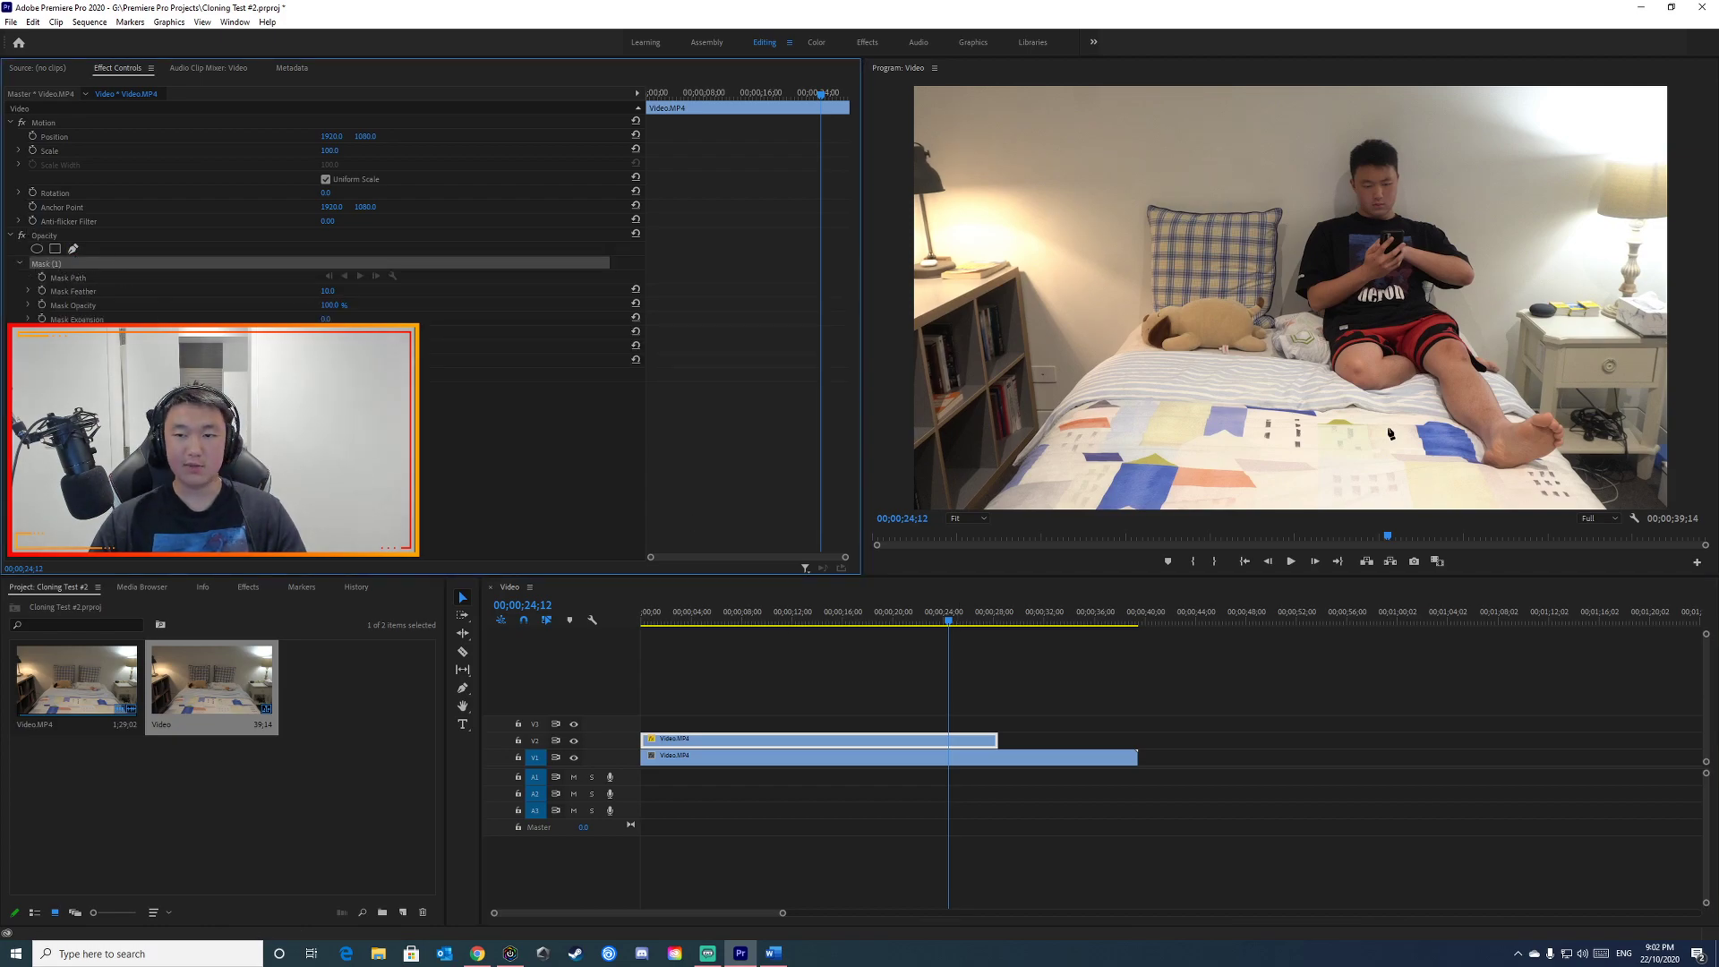
click(1293, 103)
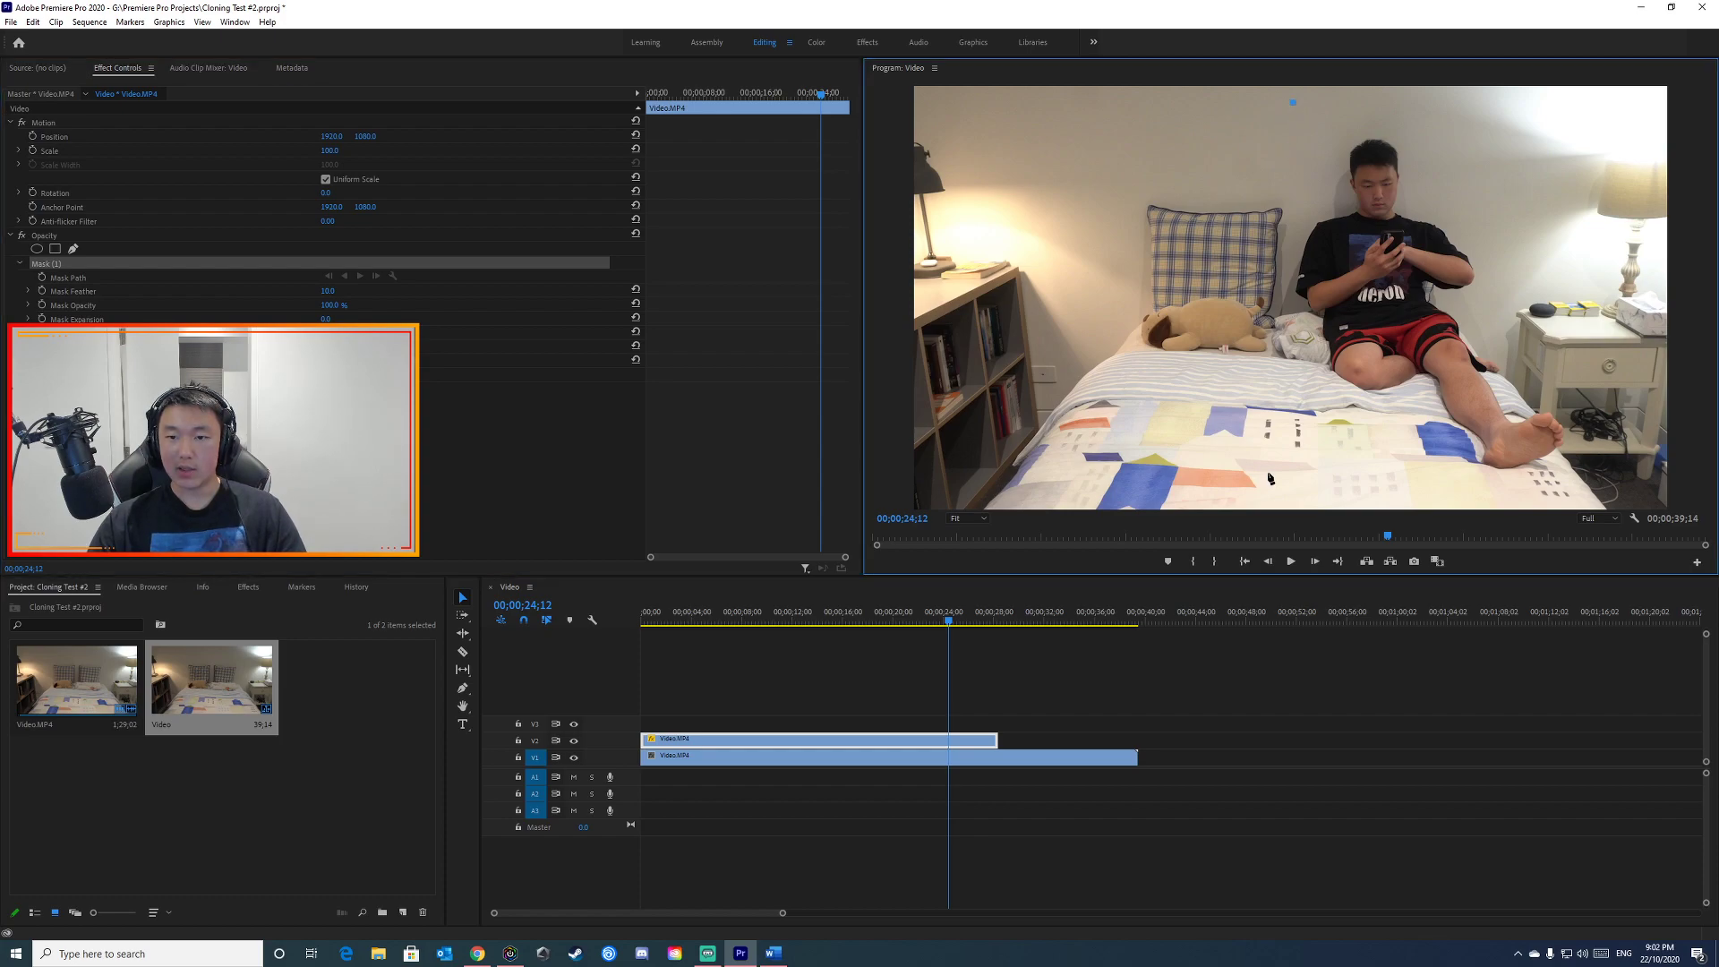
click(1299, 481)
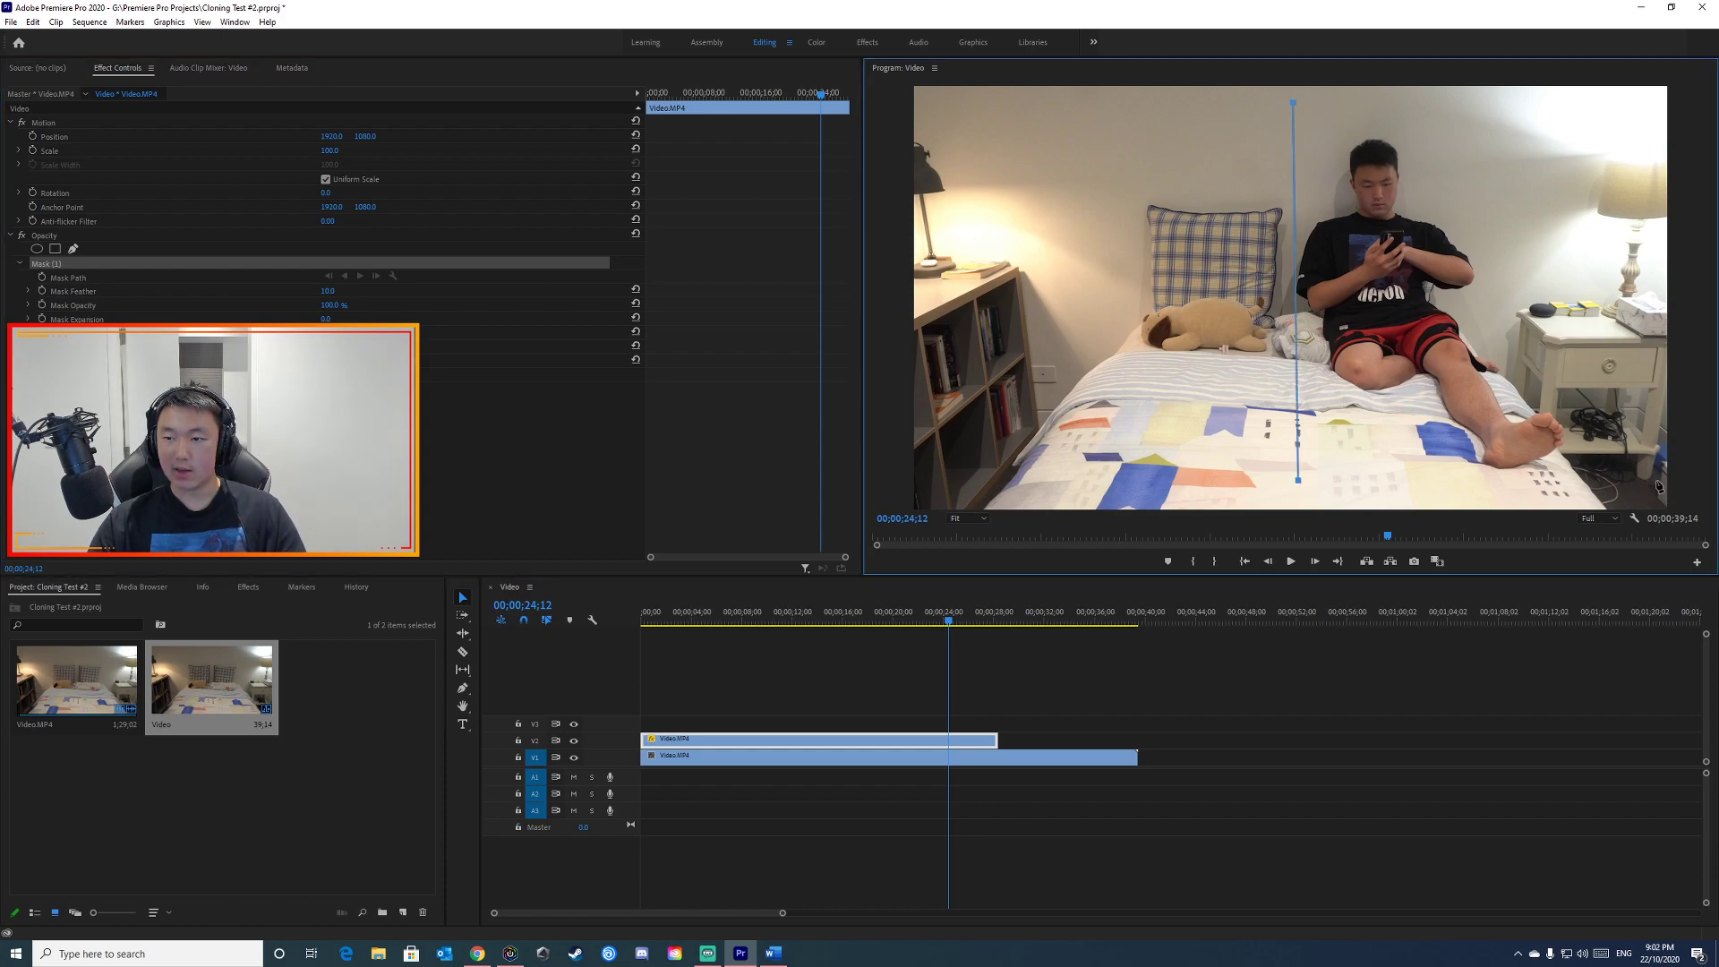
click(1657, 481)
click(1643, 100)
click(1294, 104)
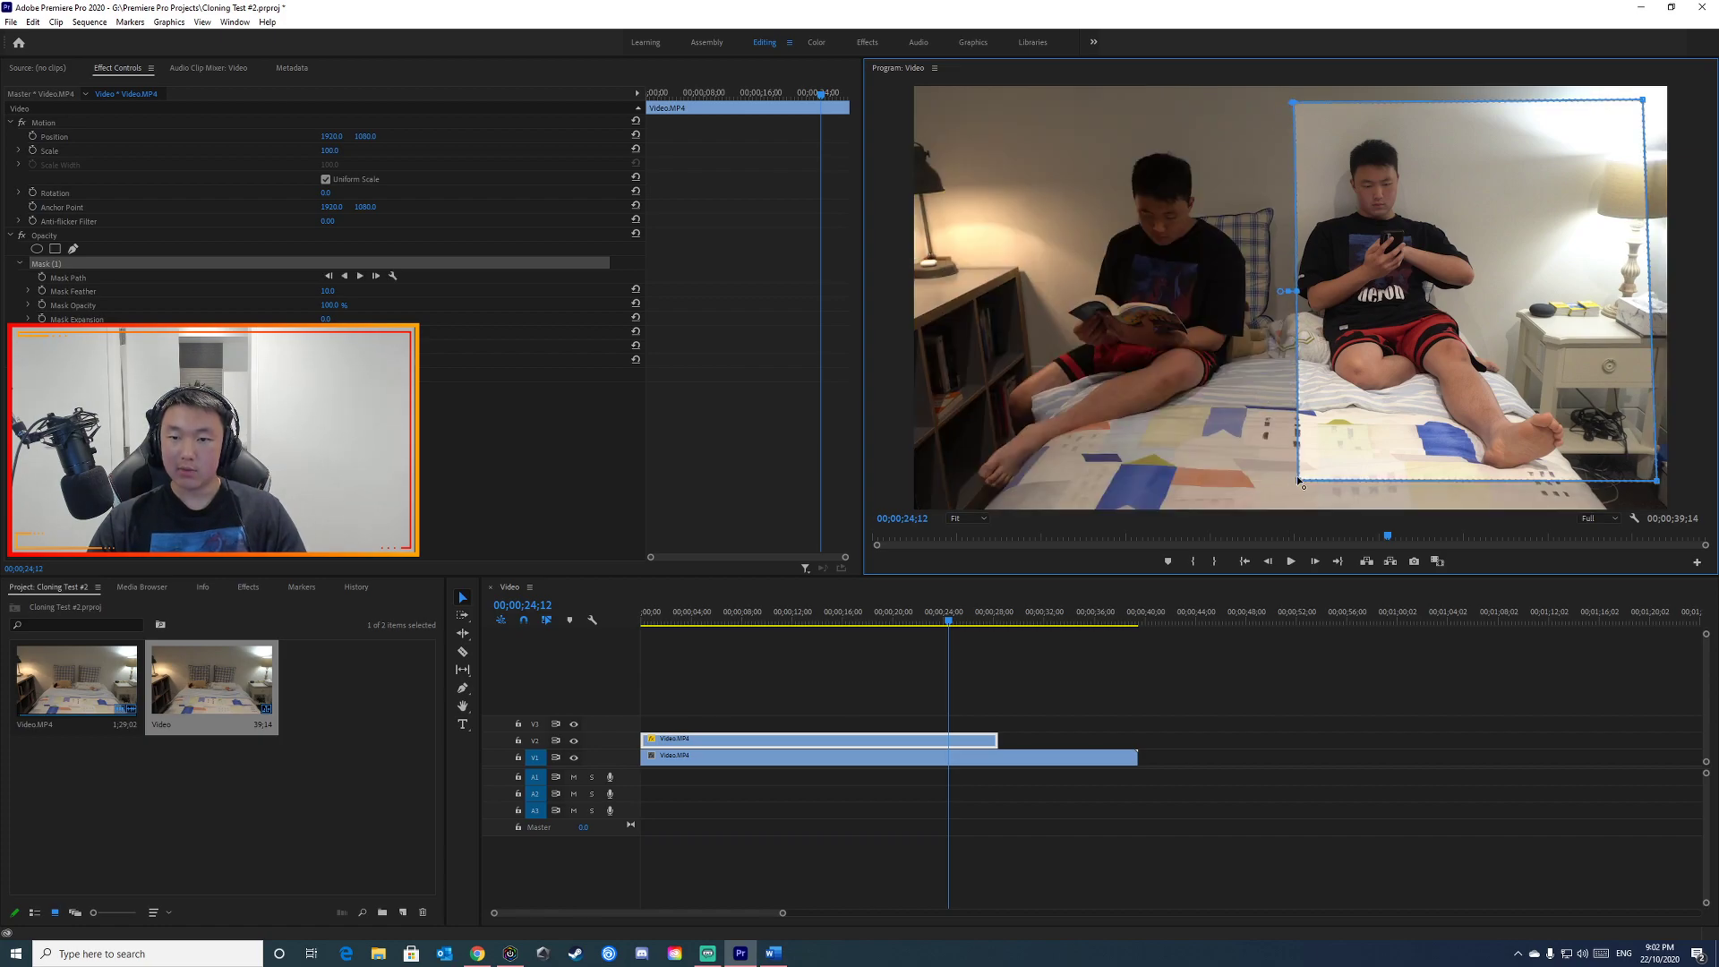
Step: Extend the mask's corners beyond the frame edges and preview the merged result
drag(1298, 481, 1281, 508)
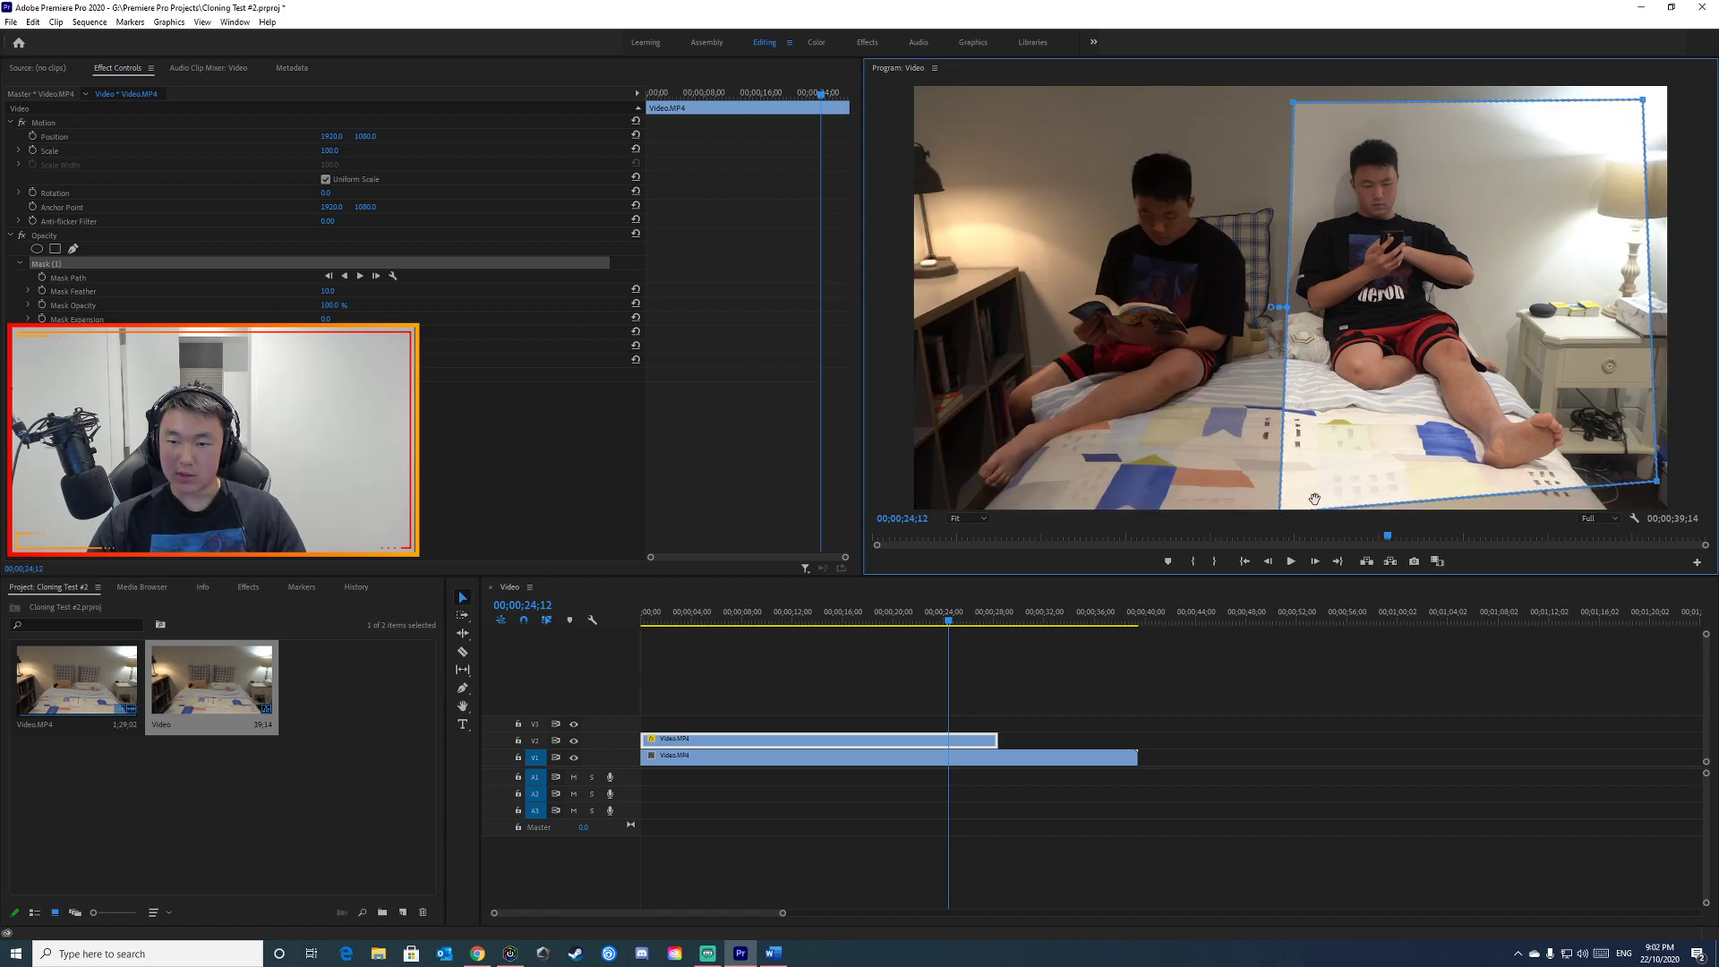
drag(1658, 480, 1674, 517)
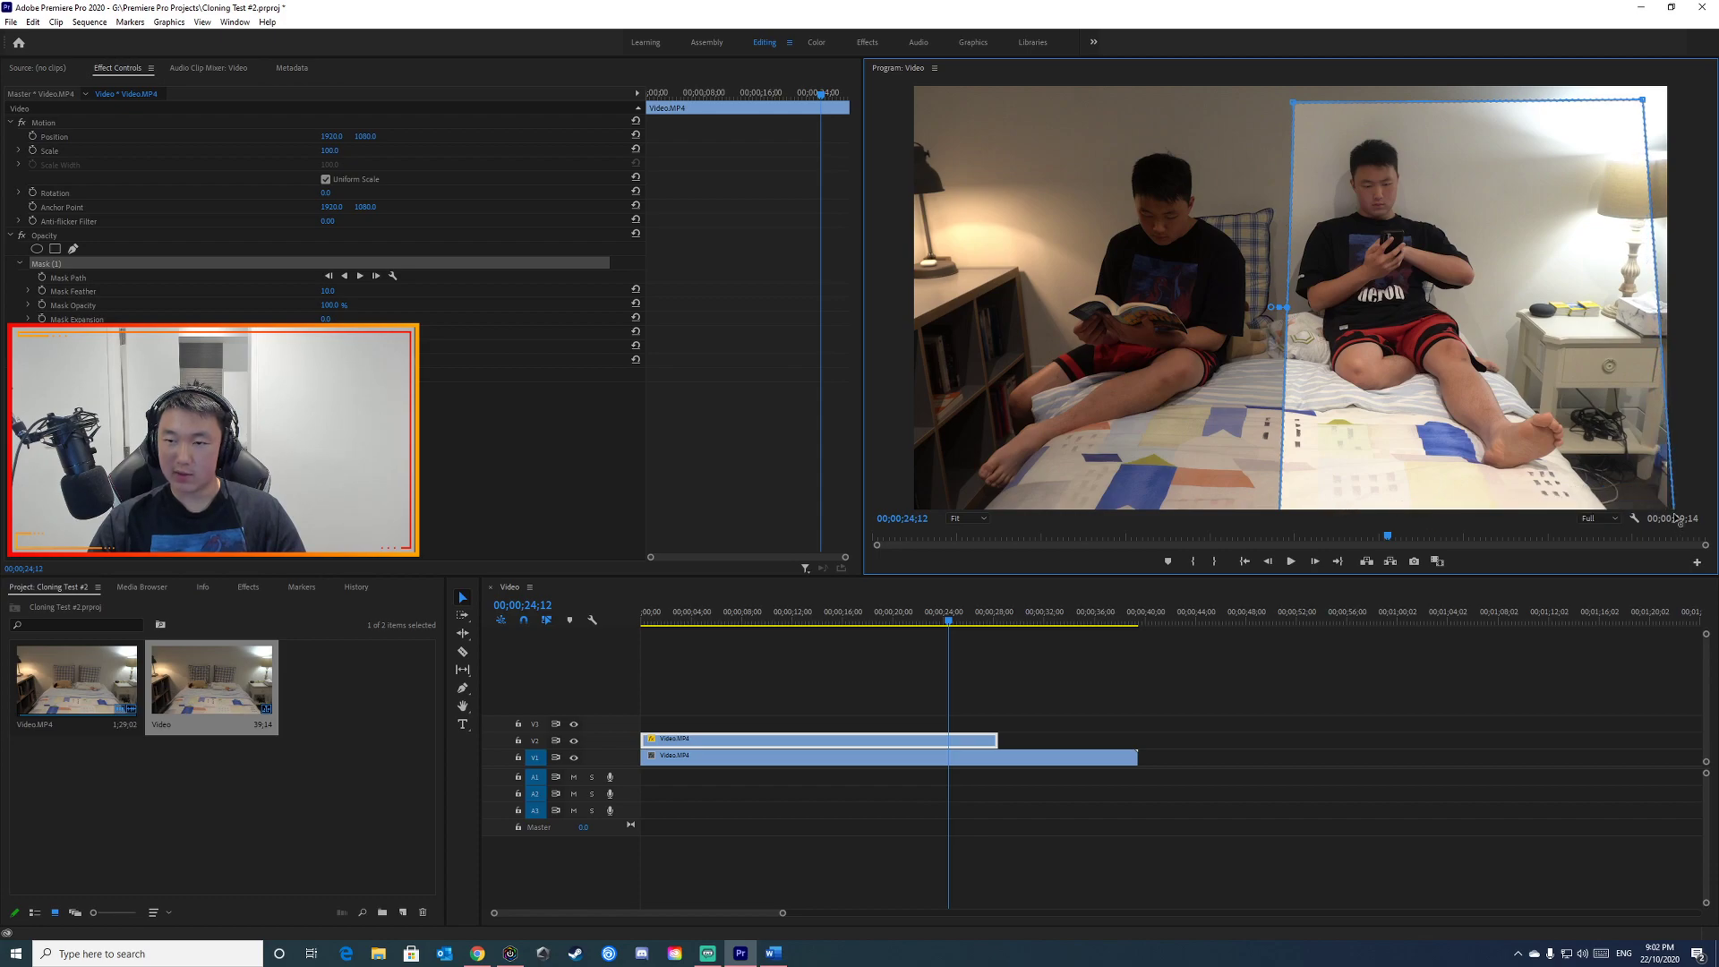
drag(1294, 101, 1279, 43)
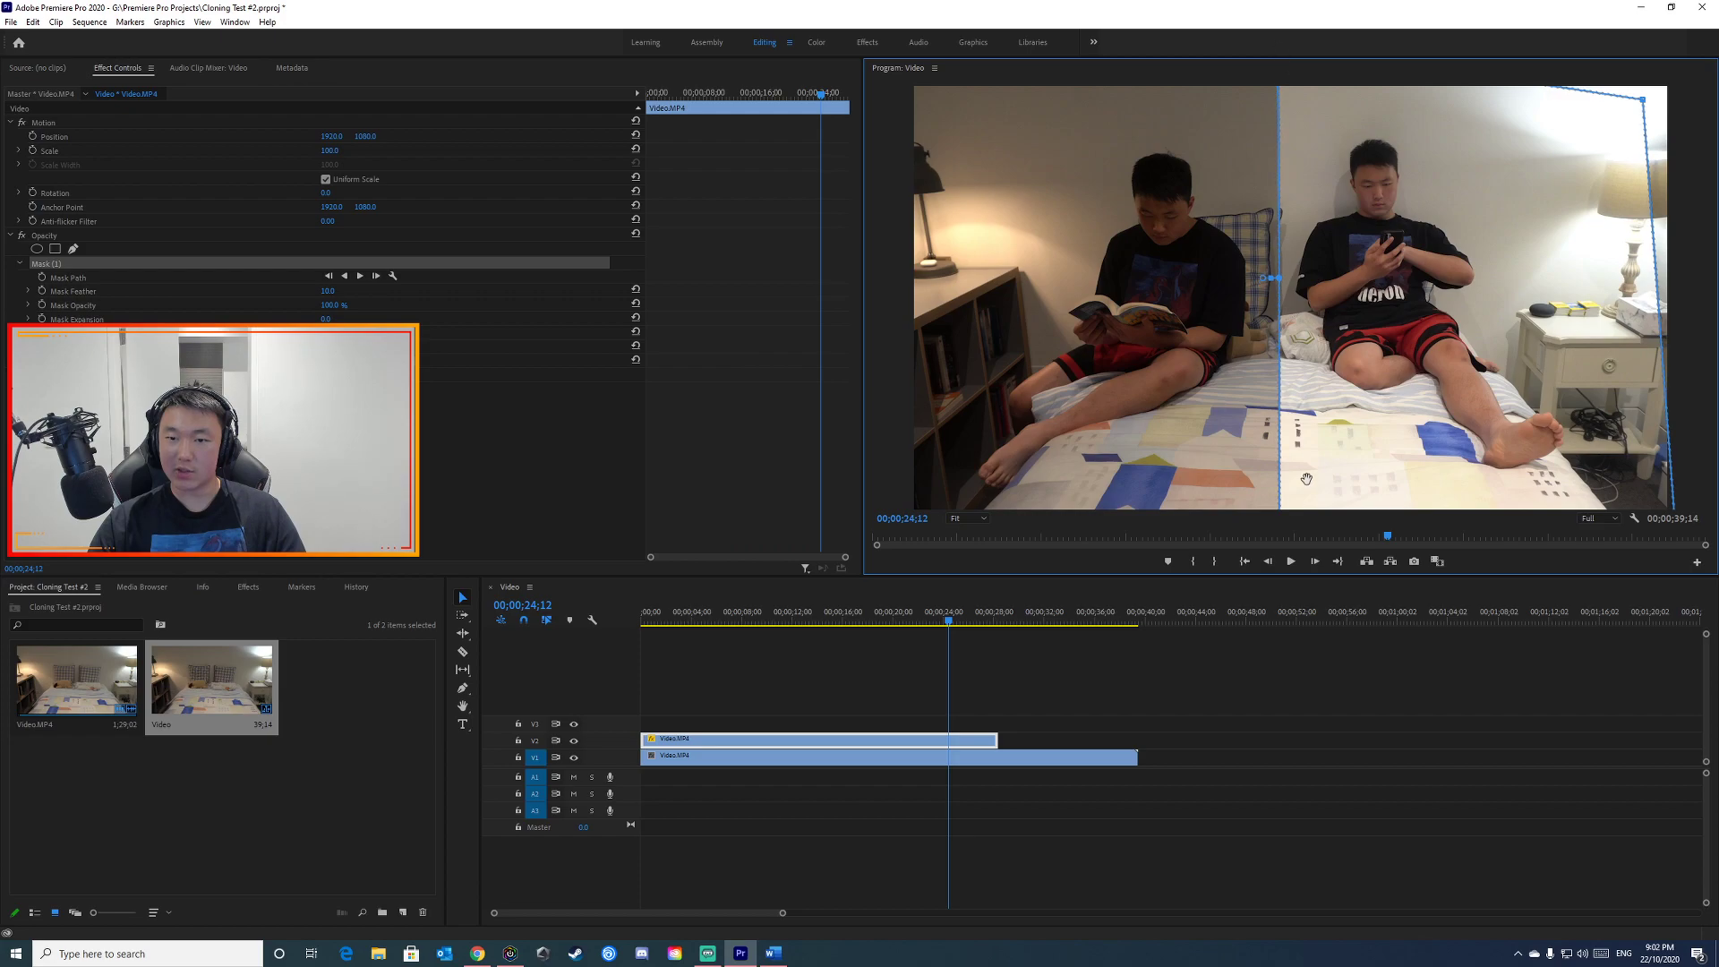
drag(1644, 101, 1704, 64)
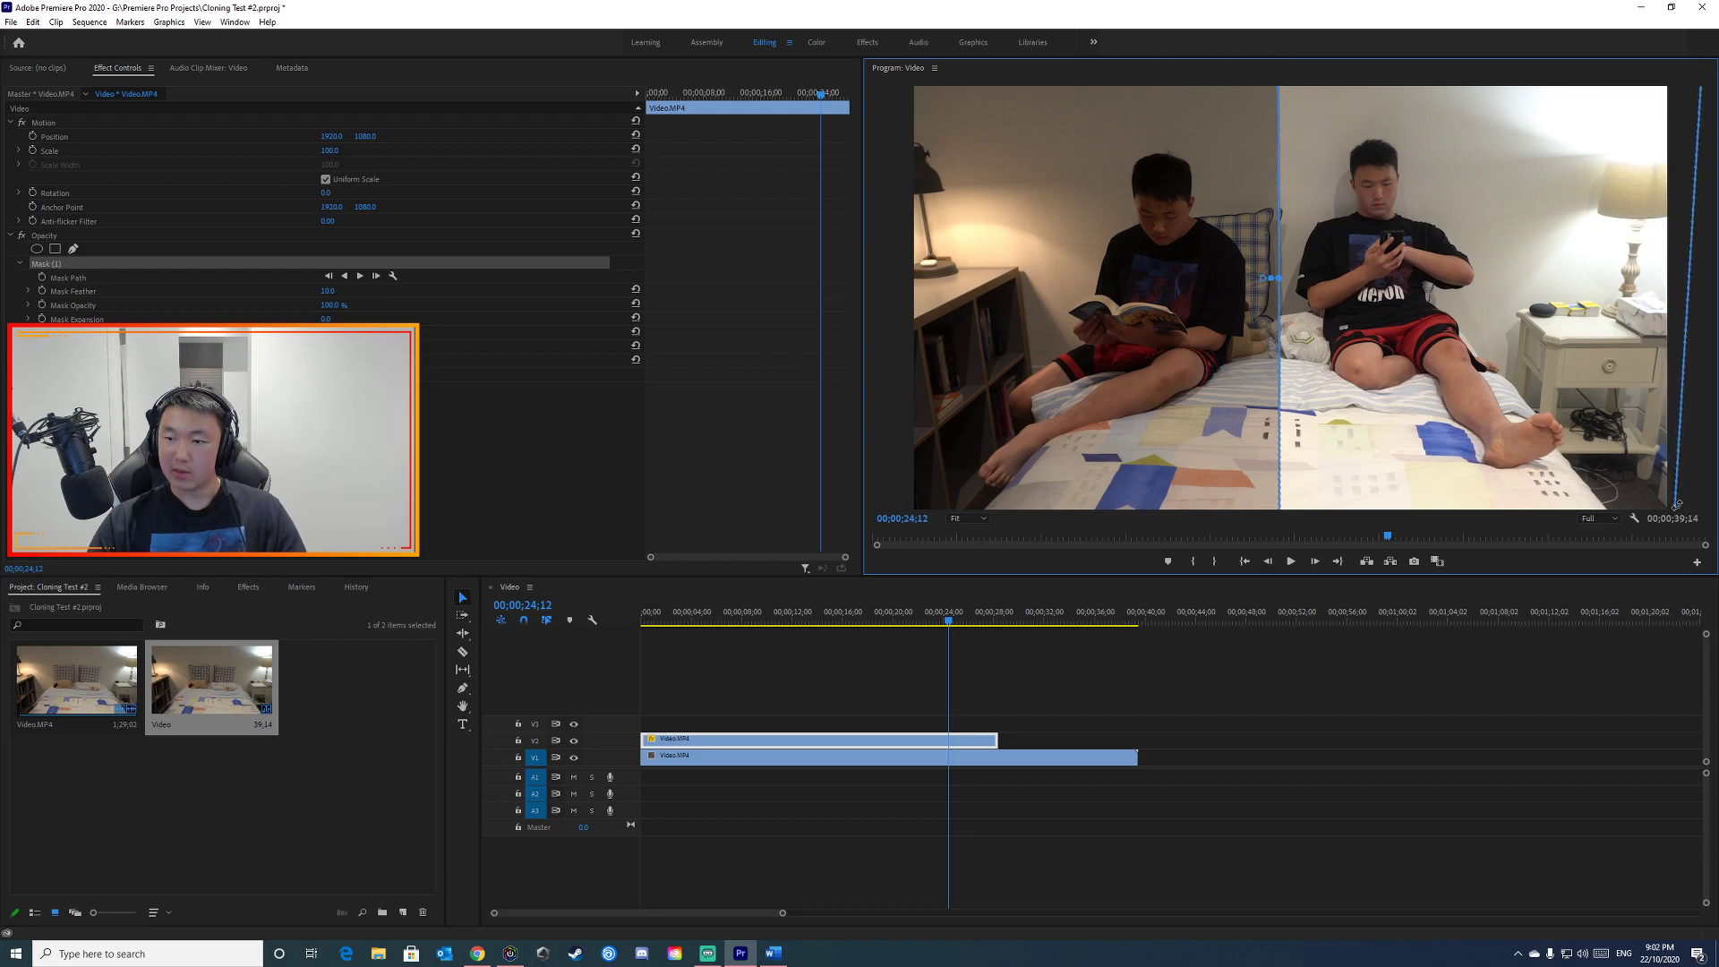
drag(1677, 505, 1688, 506)
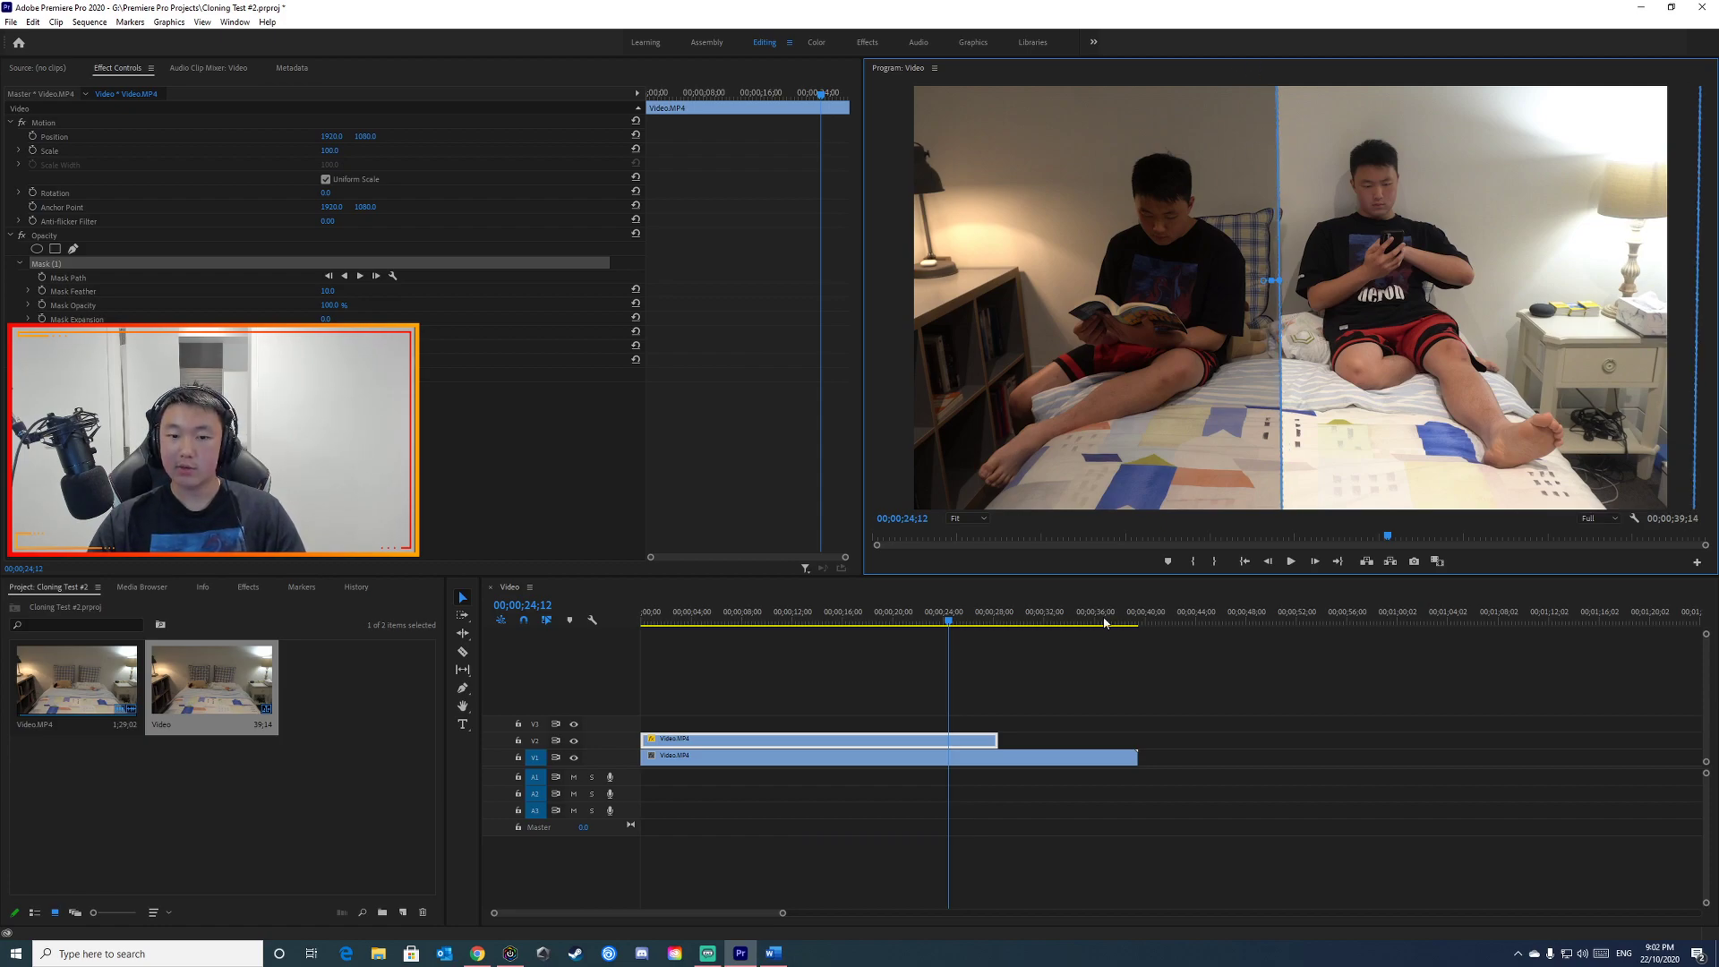
click(1035, 668)
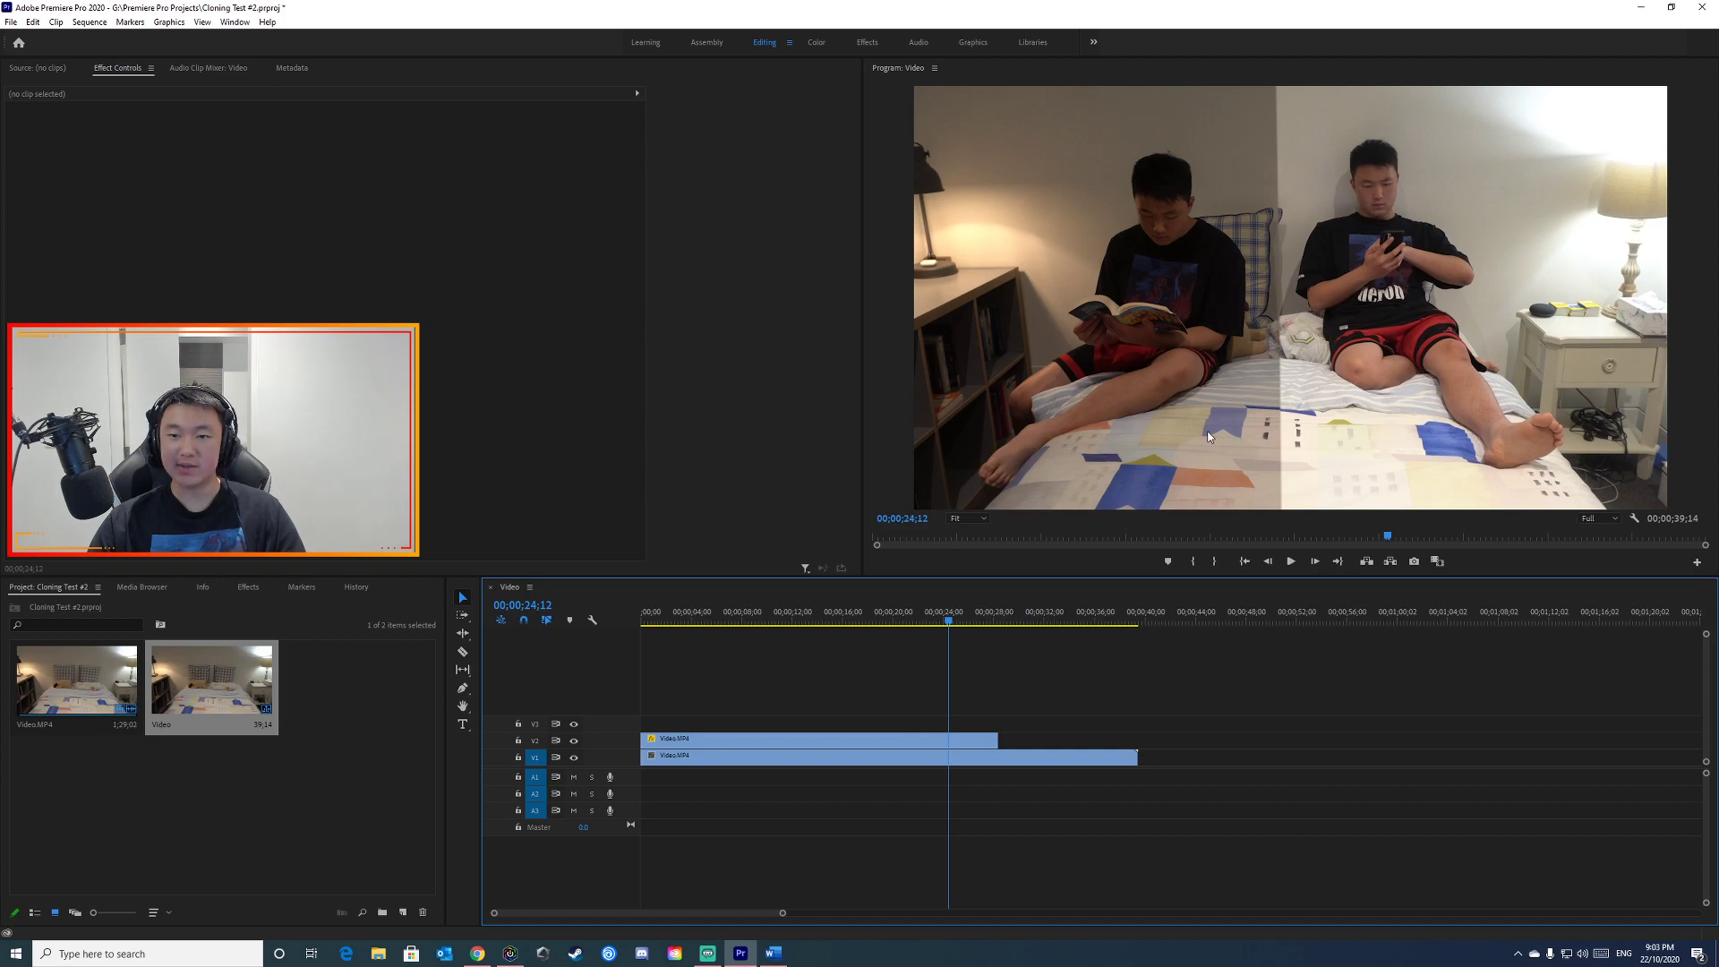
Step: Move to 10;05 and inspect the top clip's mask settings in Effect Controls
drag(907, 617, 768, 618)
click(753, 753)
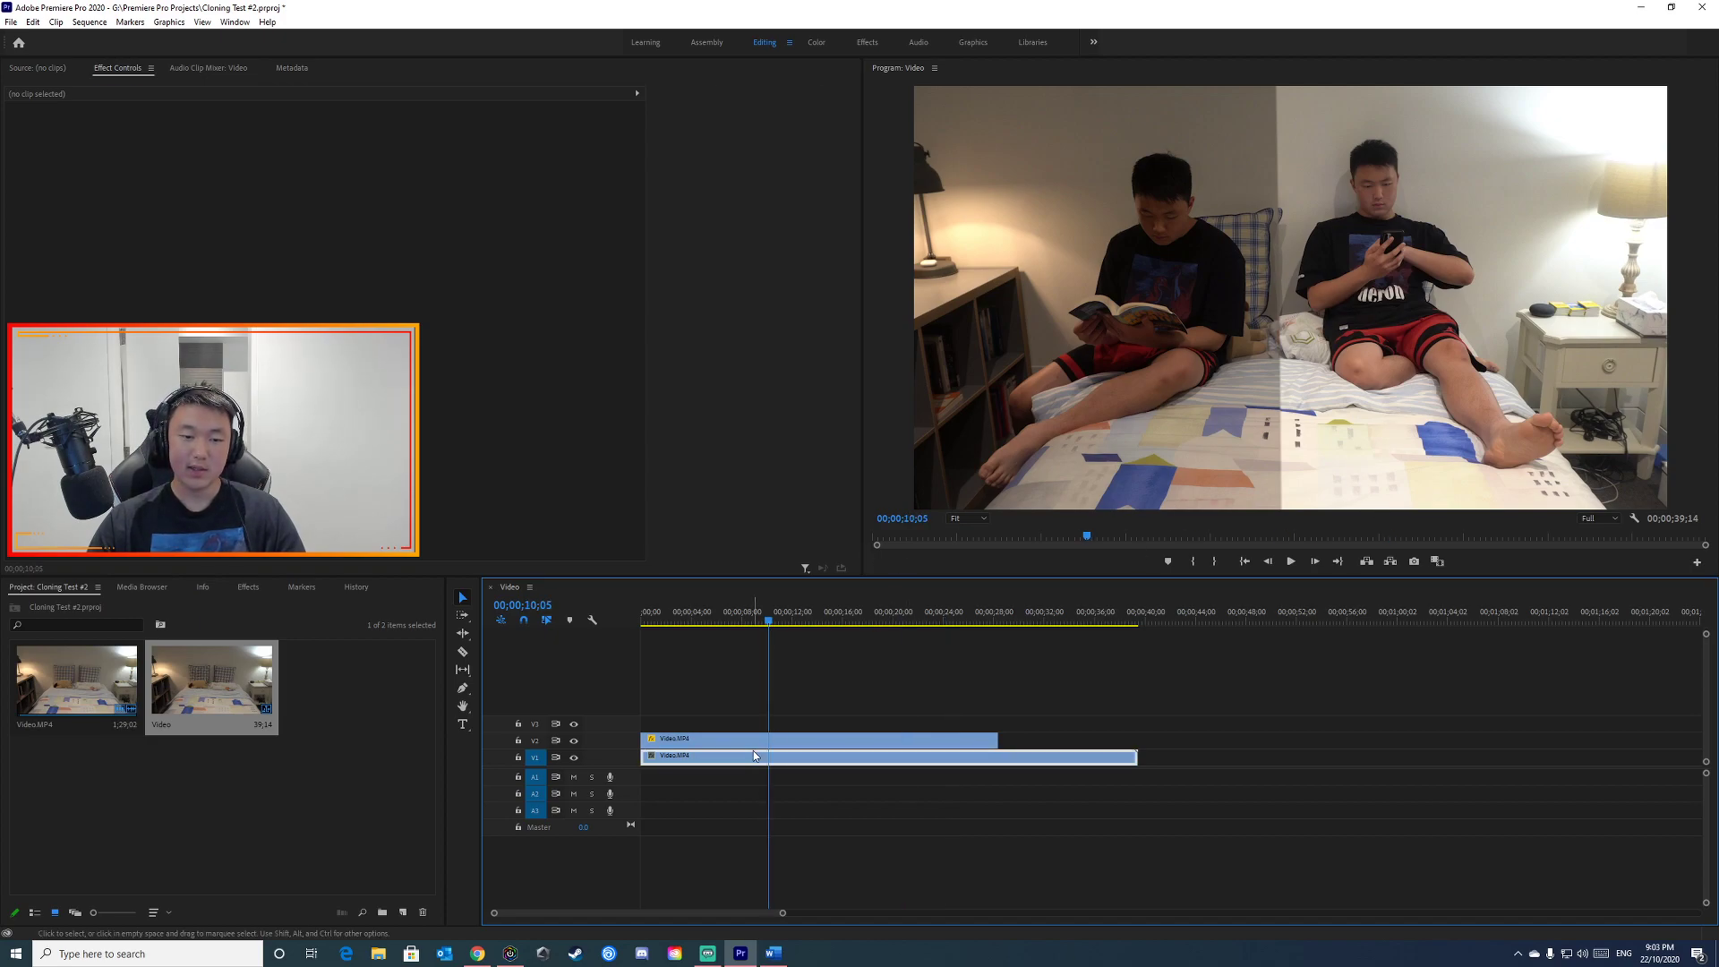
click(785, 737)
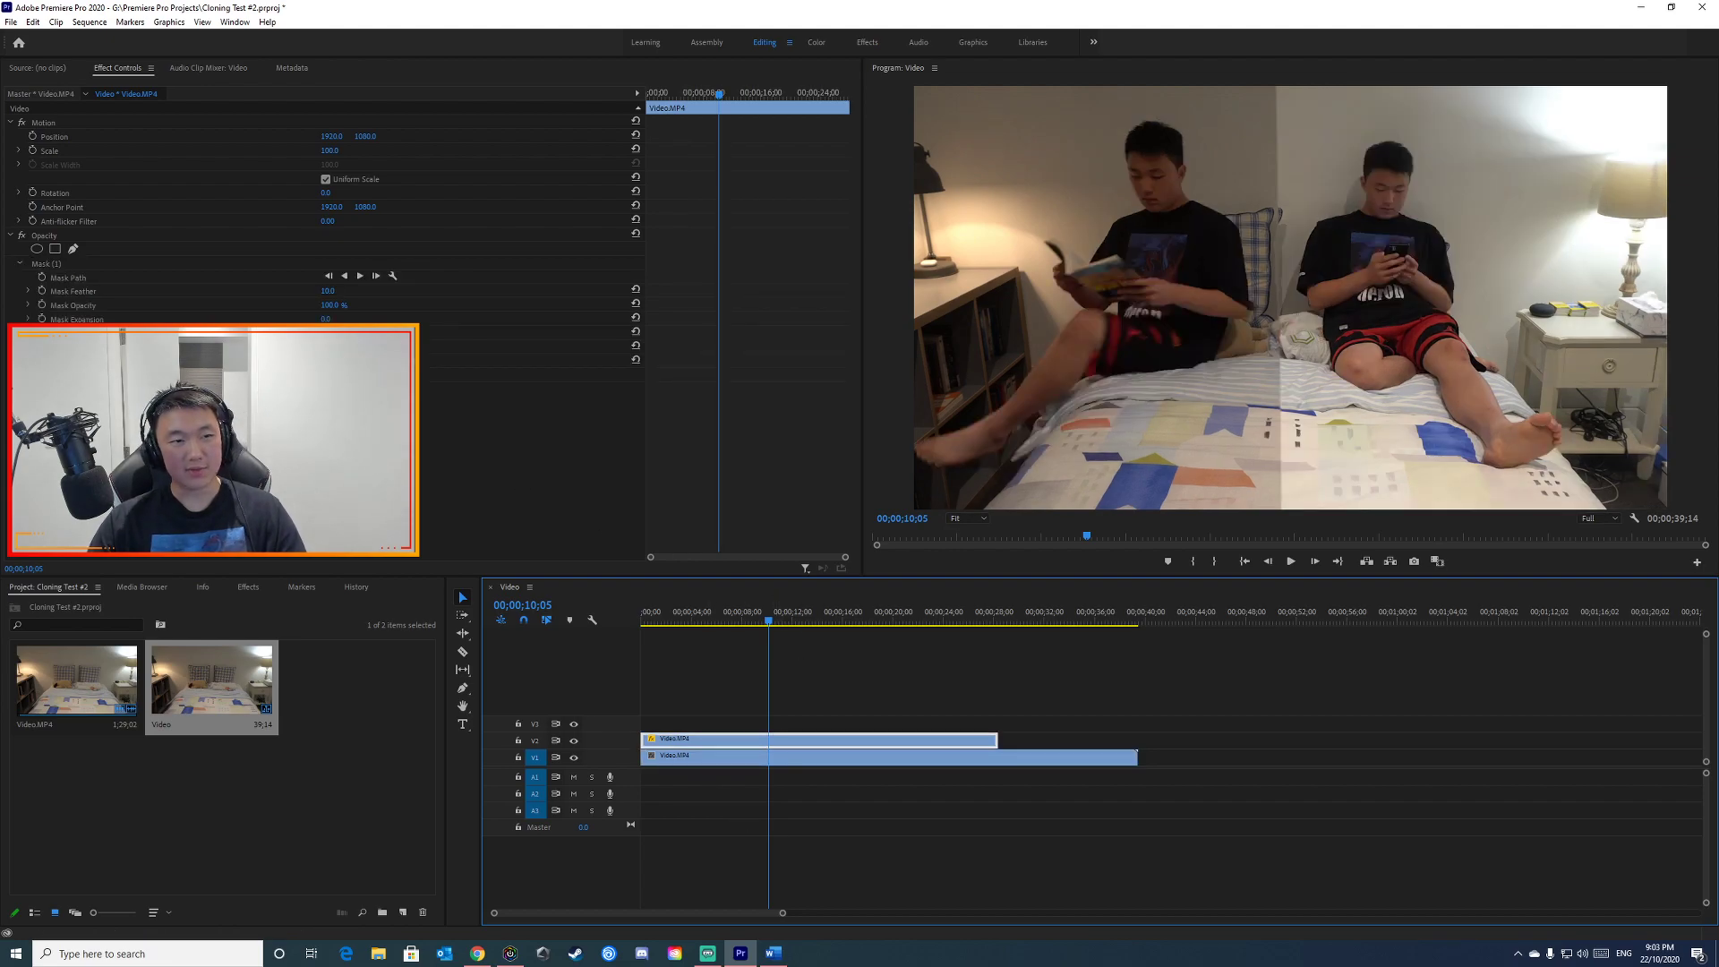
click(856, 448)
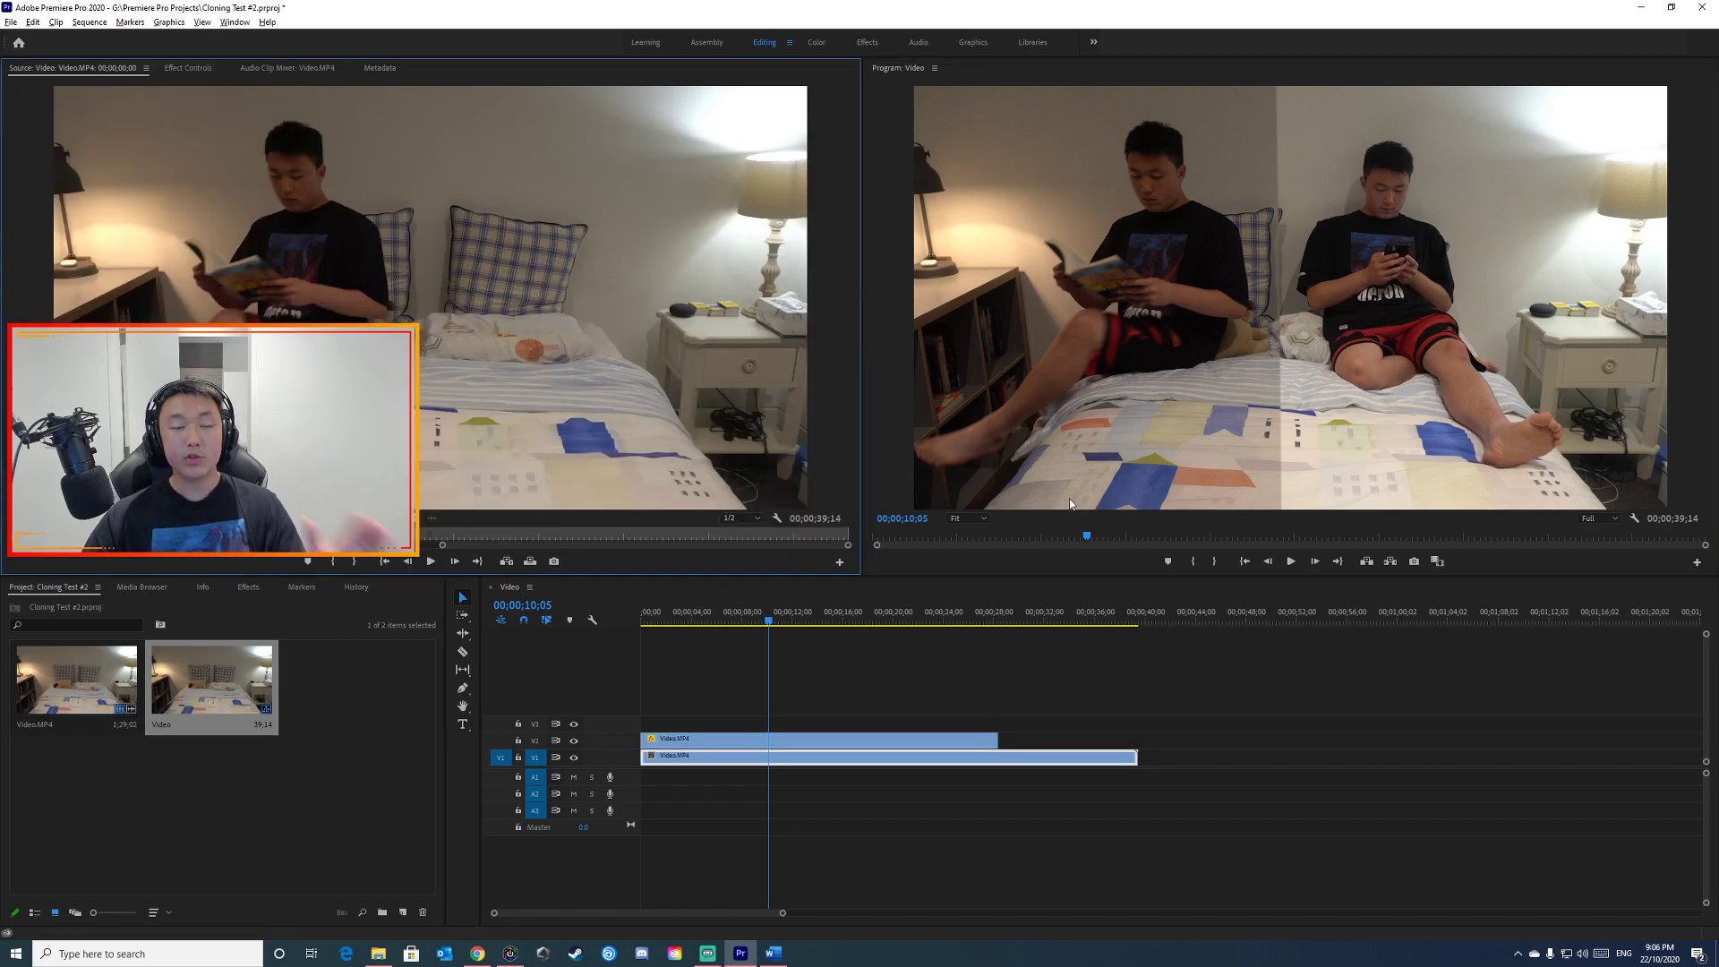
click(187, 68)
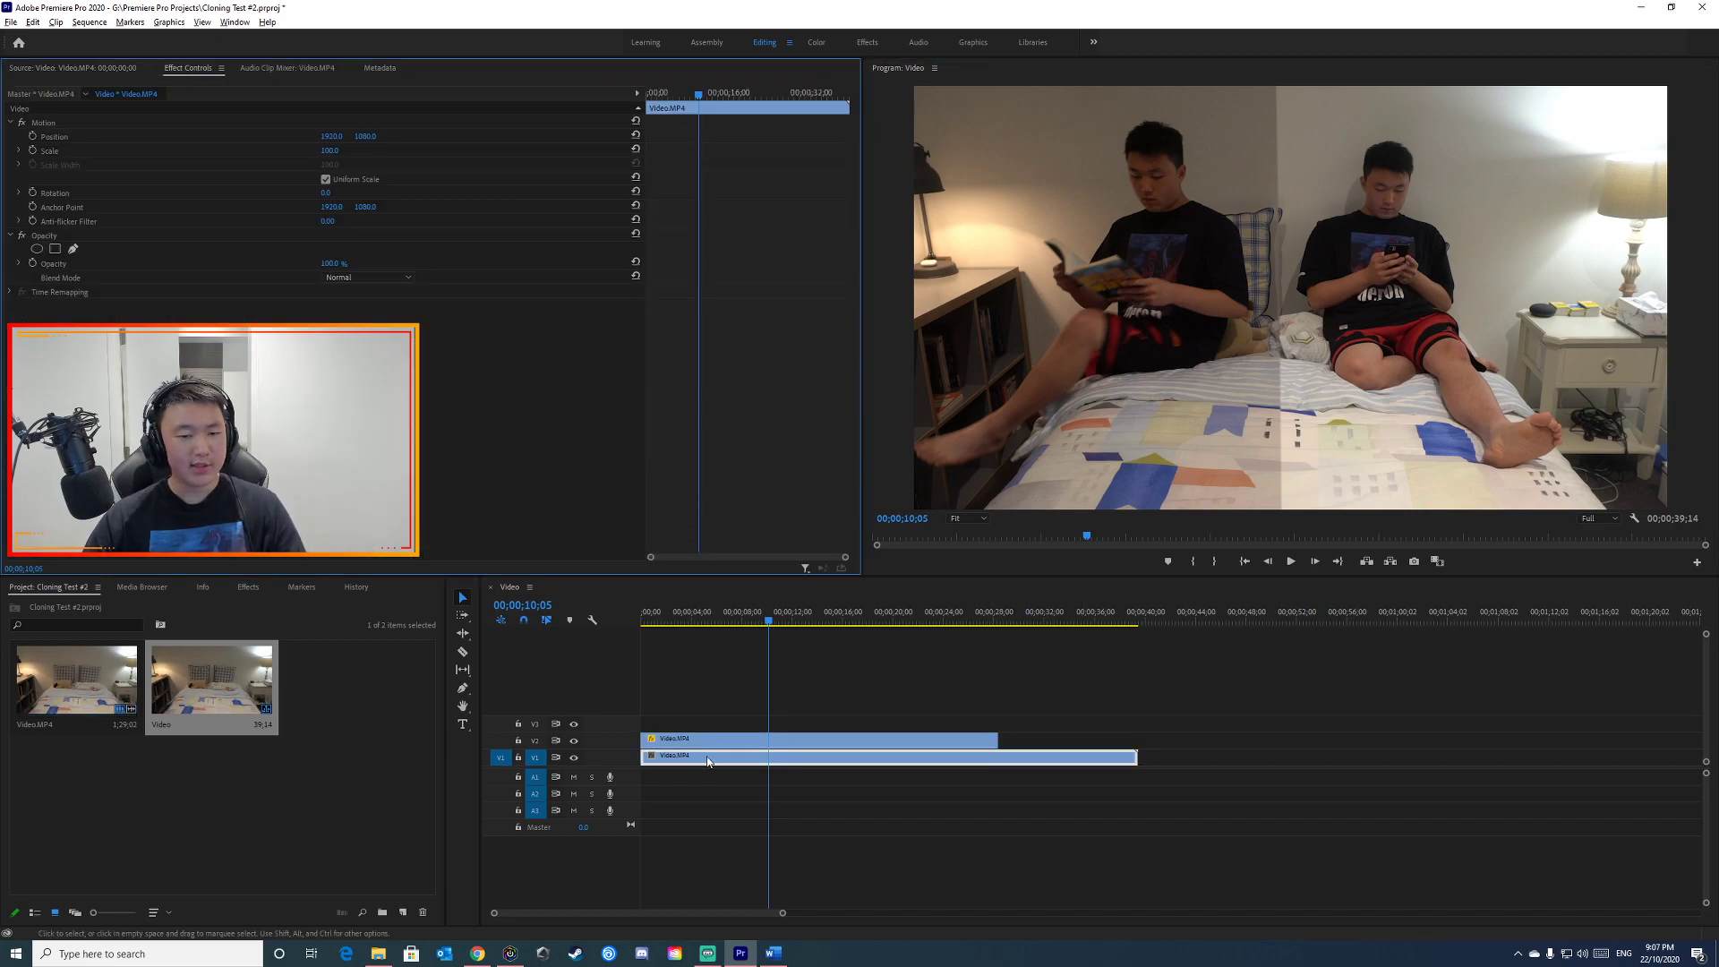
key(shift+3)
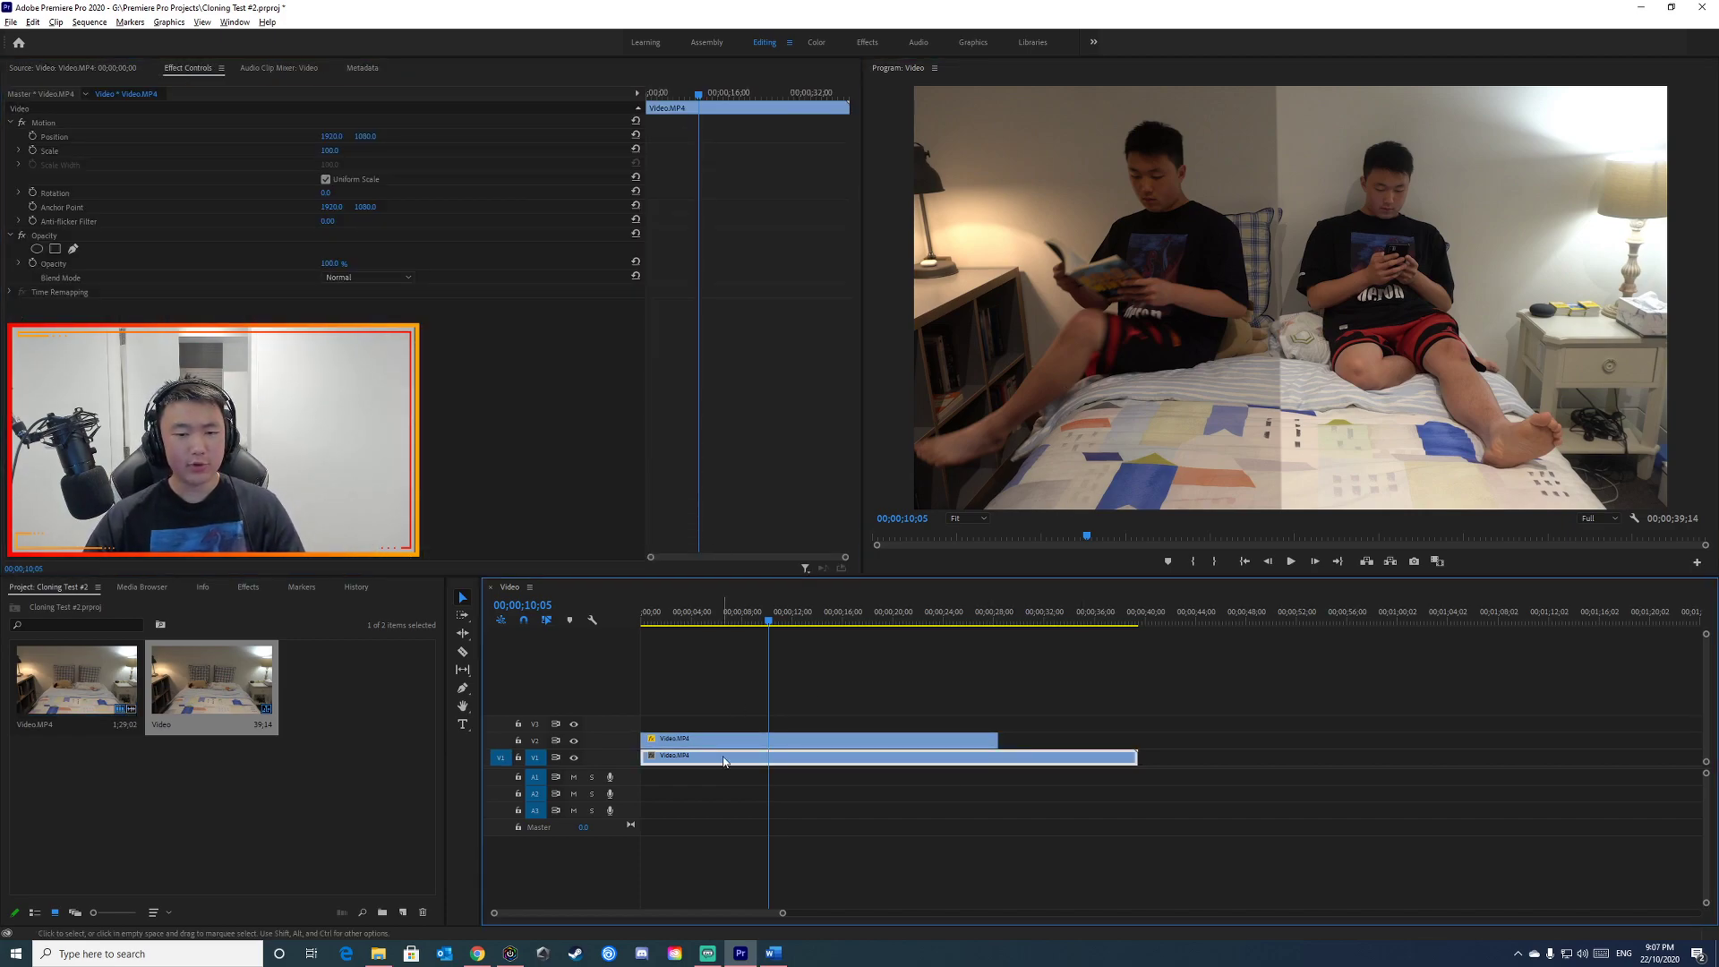
Step: Apply Lighting Effects to the bottom clip and switch the effect off
click(248, 588)
click(90, 602)
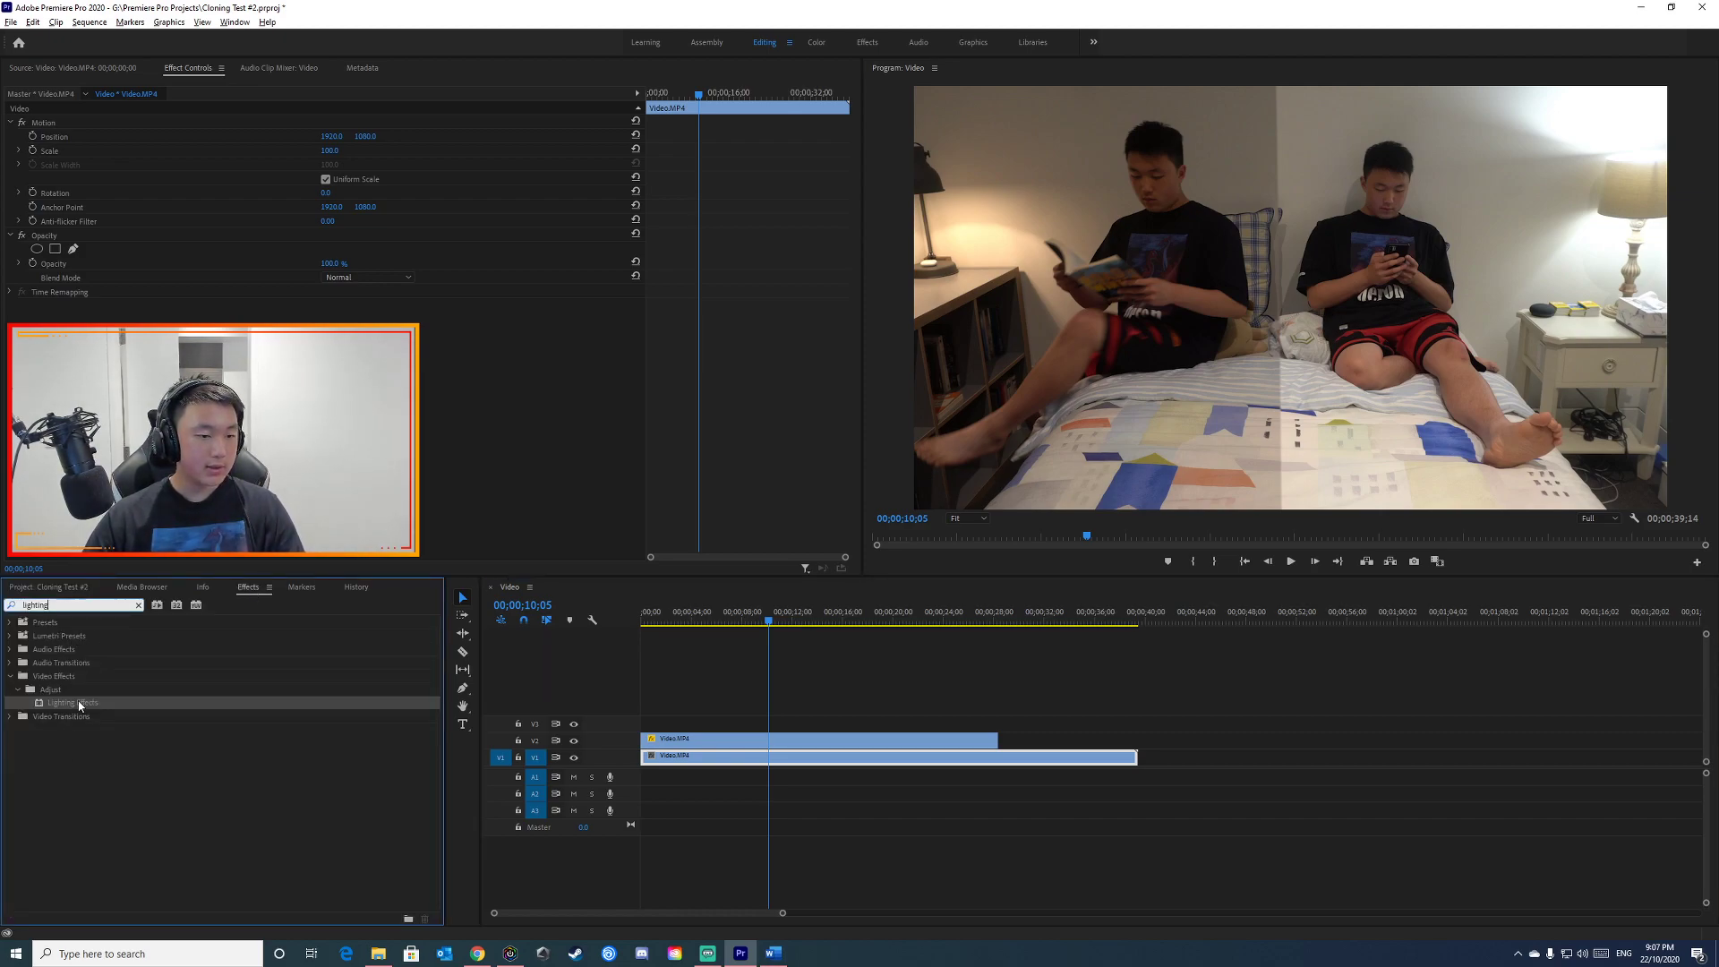
drag(74, 703, 807, 758)
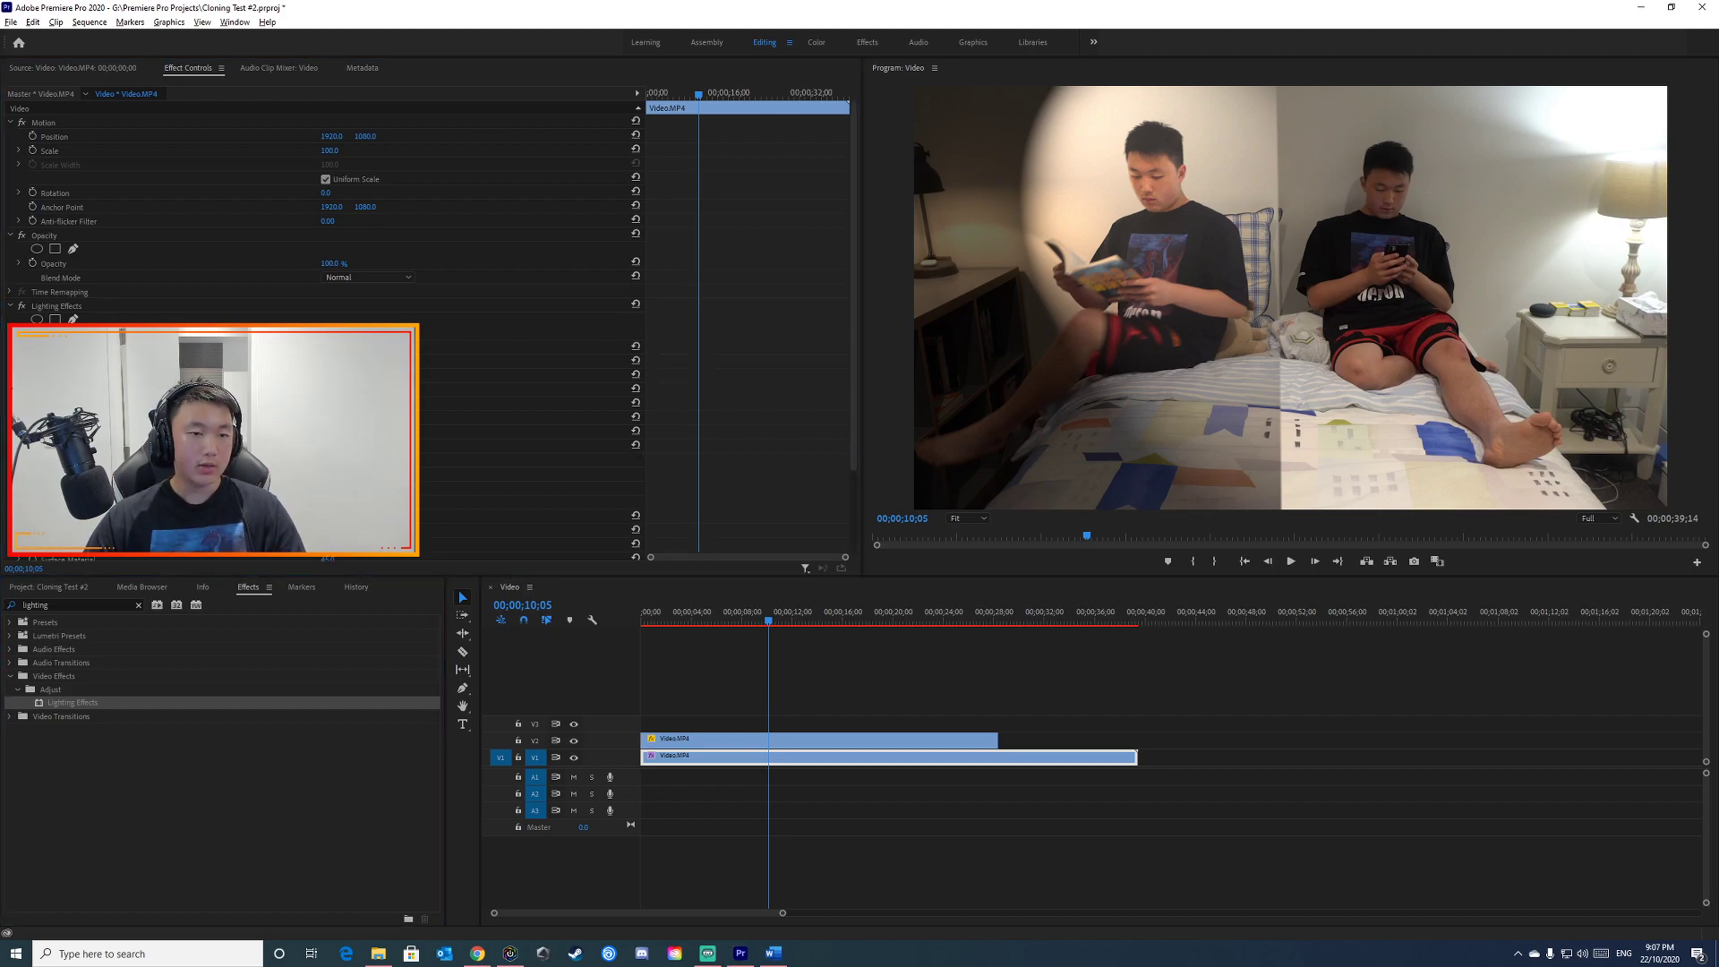
click(21, 305)
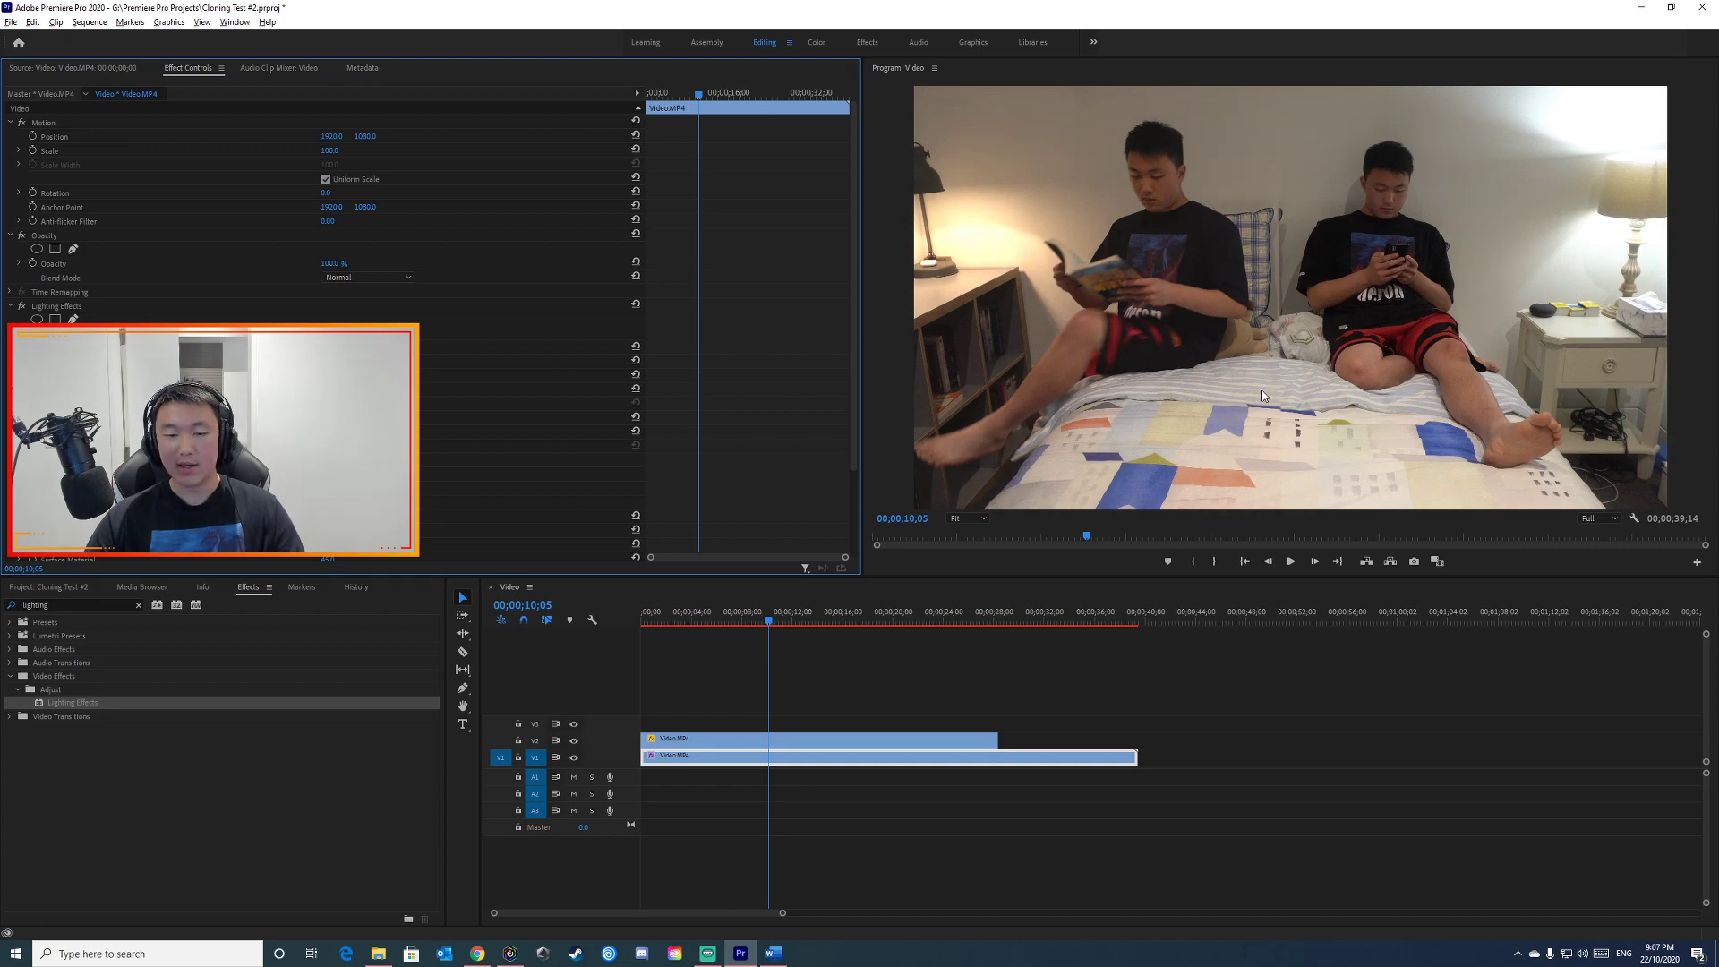
click(796, 737)
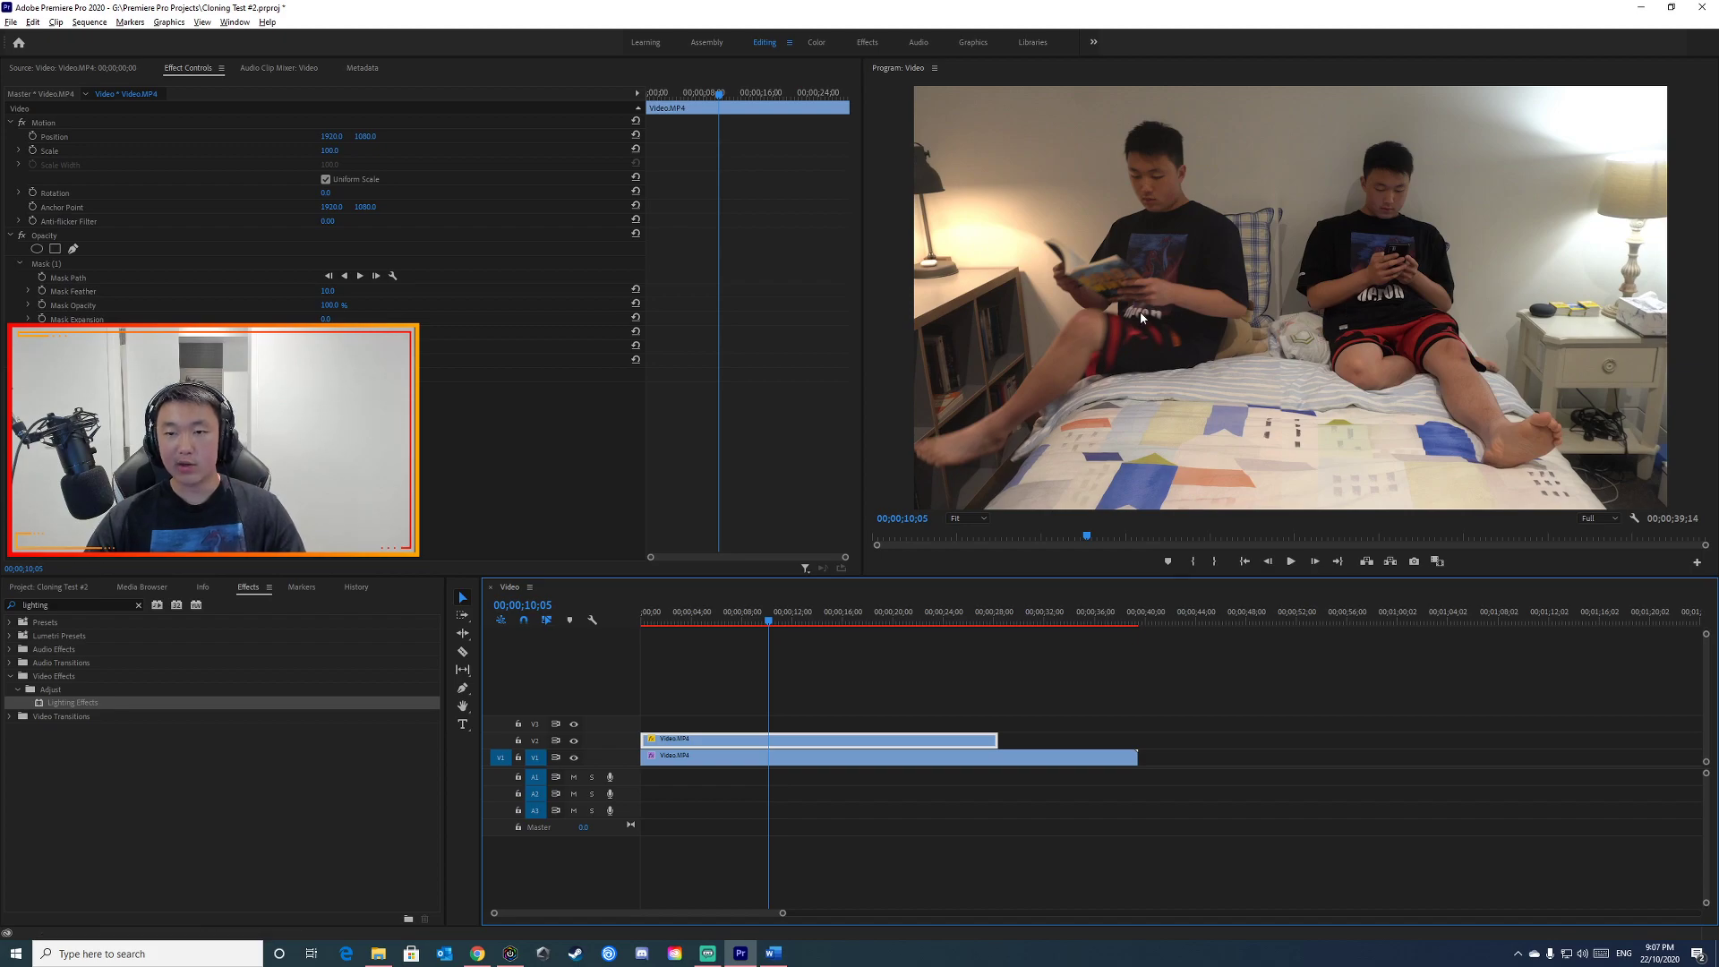
Step: Set the top clip's mask feather to 80 to soften the seam
click(134, 587)
click(756, 759)
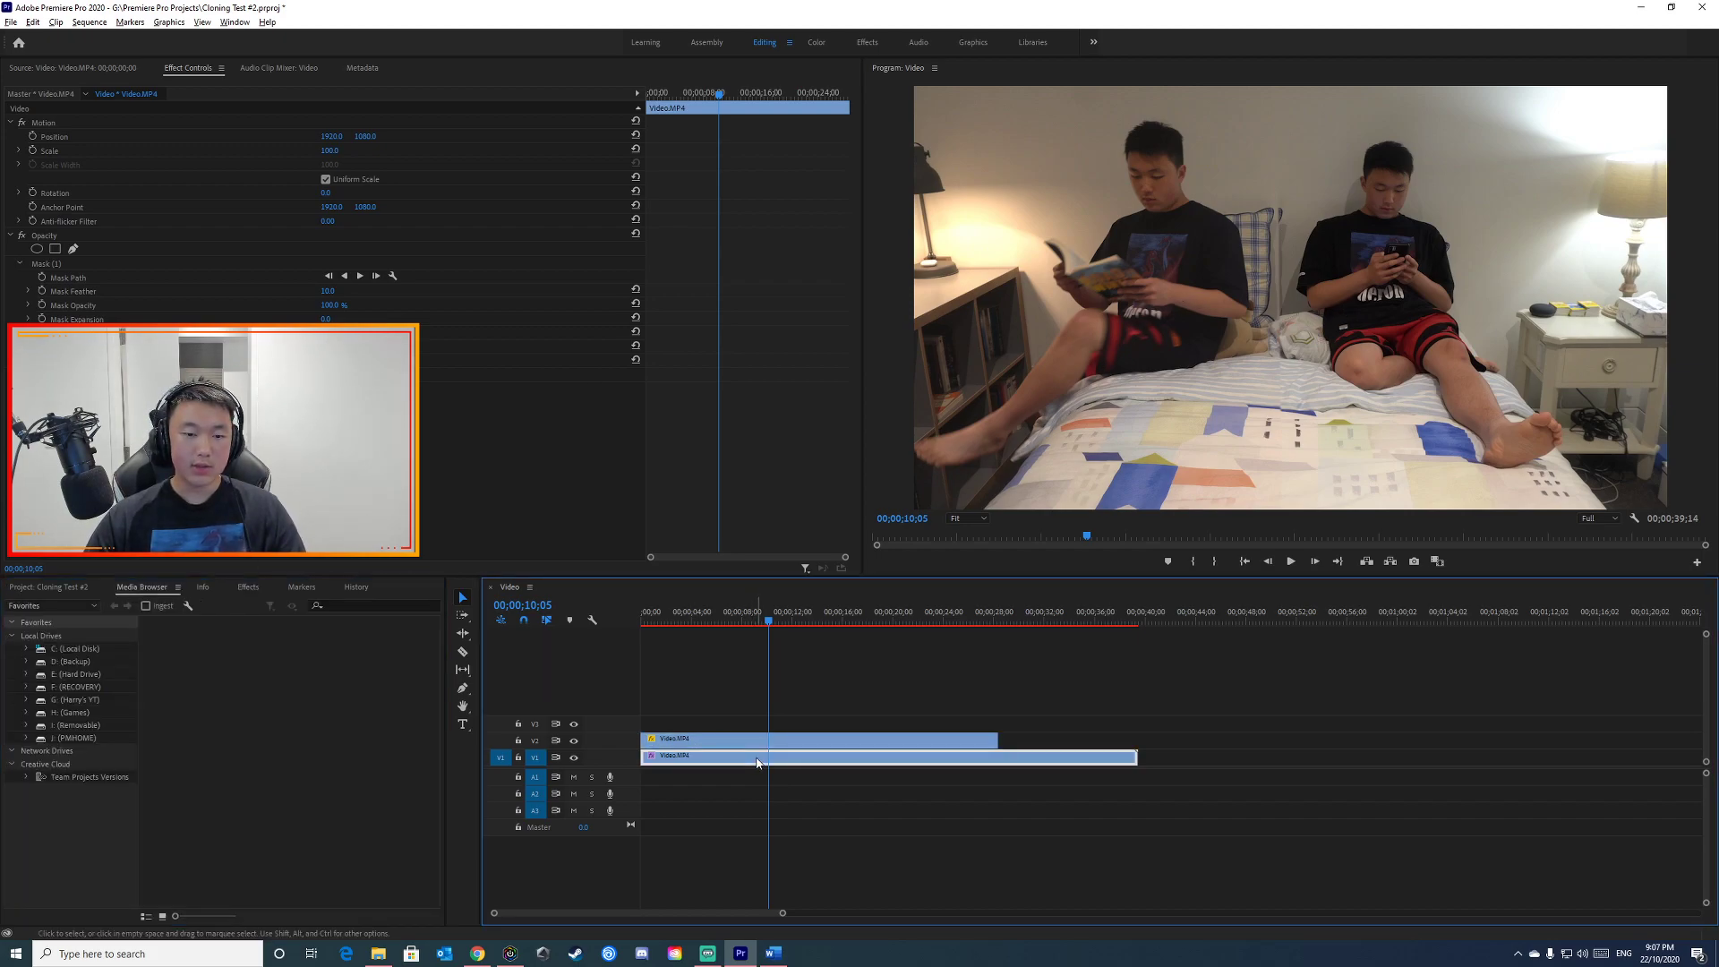
click(734, 744)
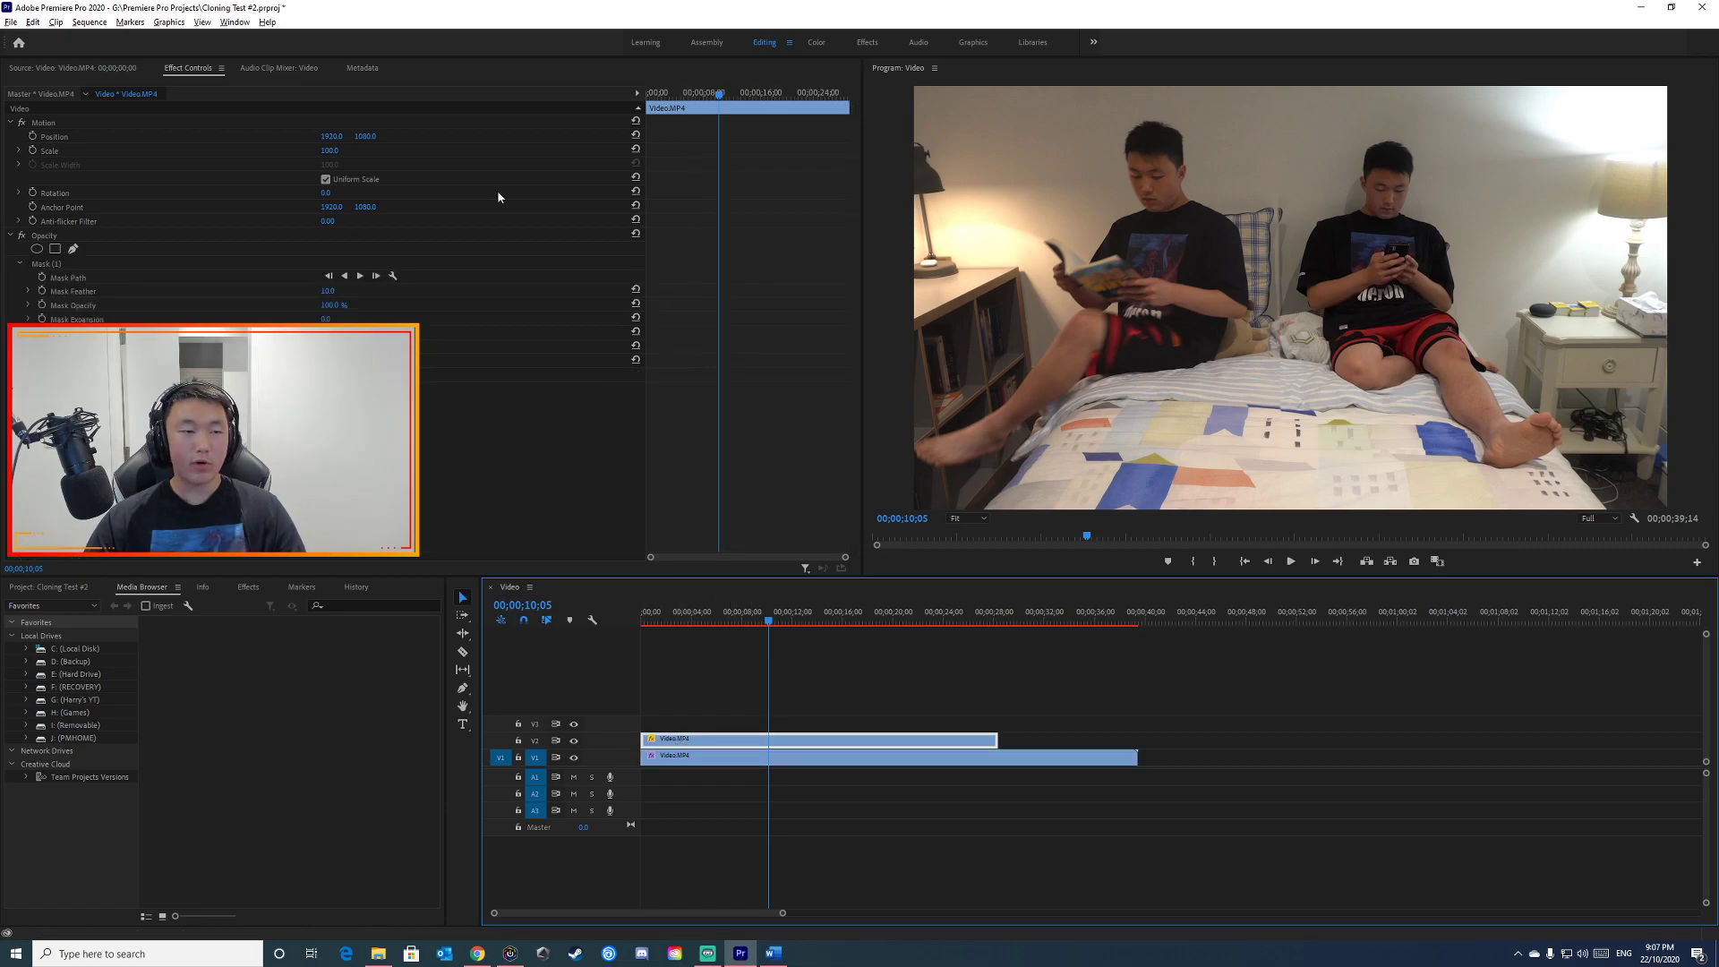
click(38, 265)
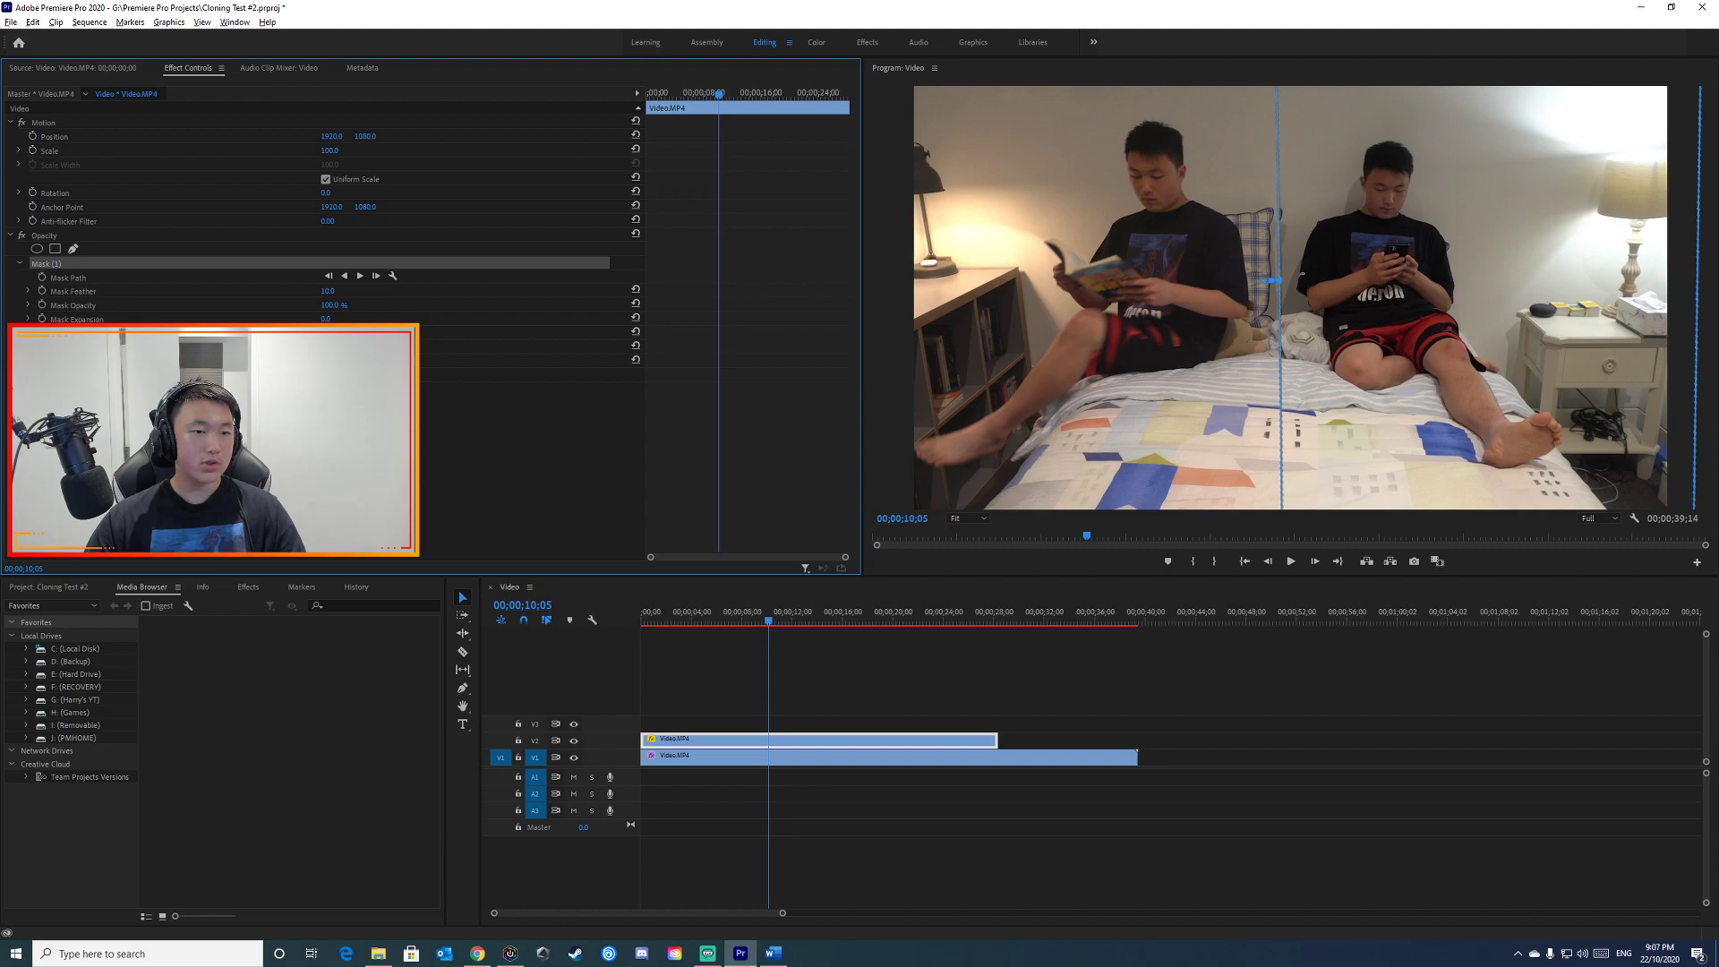
click(80, 319)
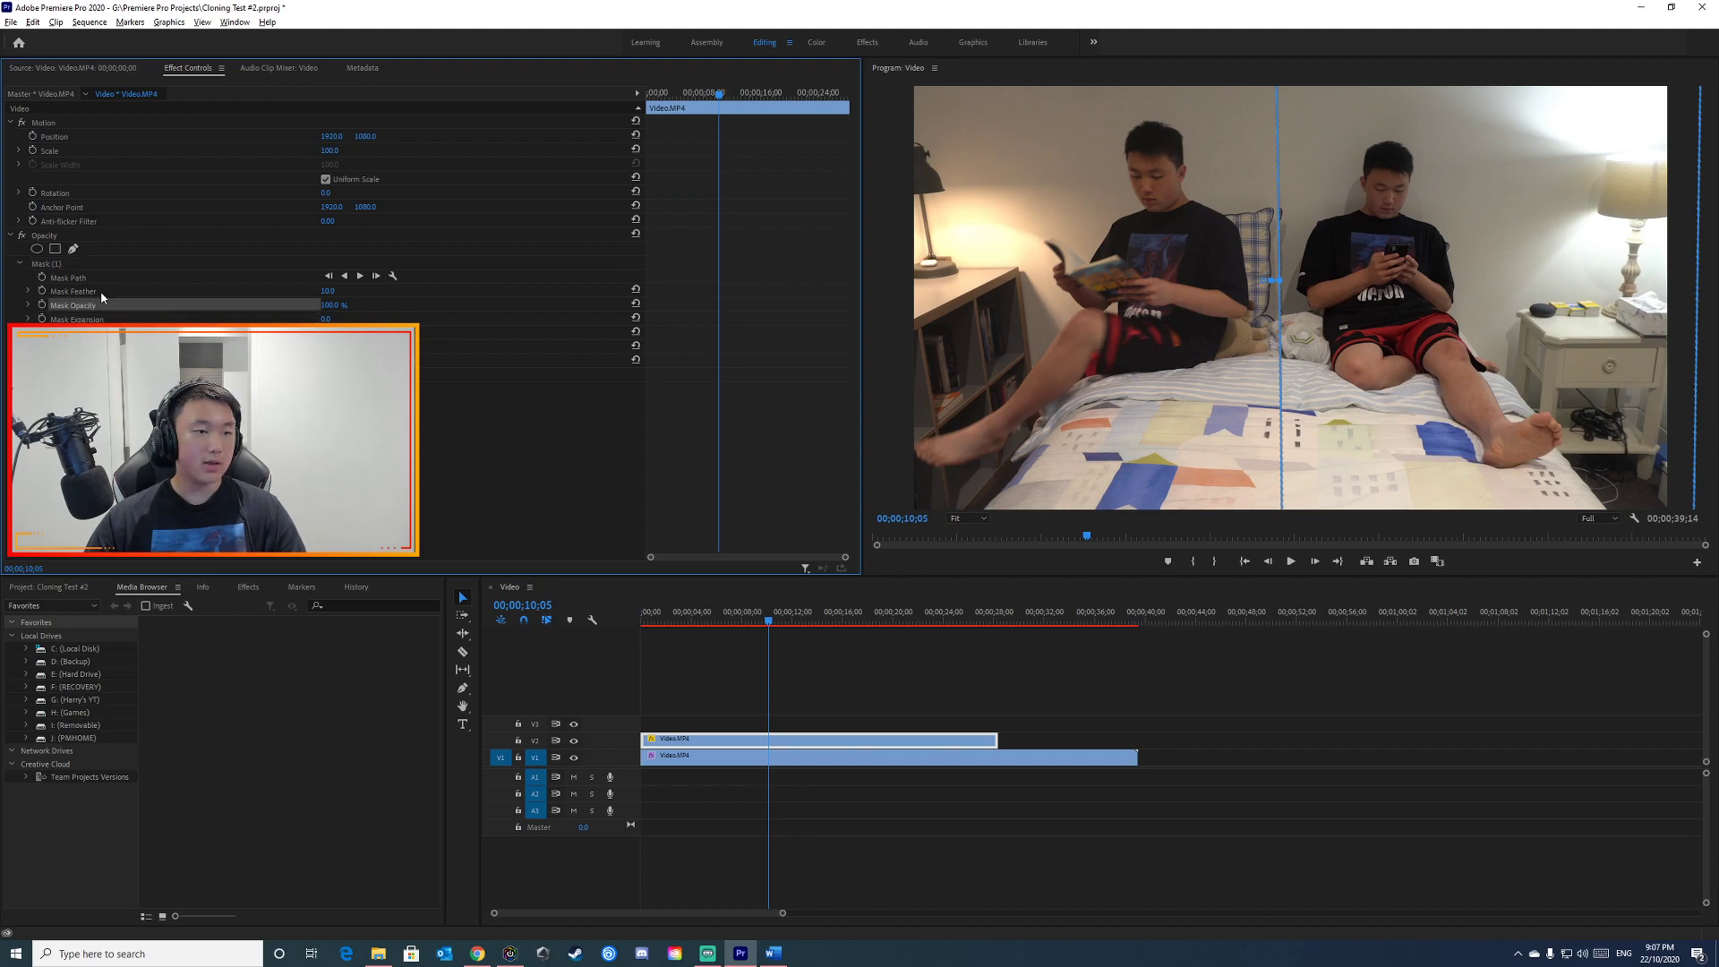
click(334, 293)
drag(327, 291, 482, 291)
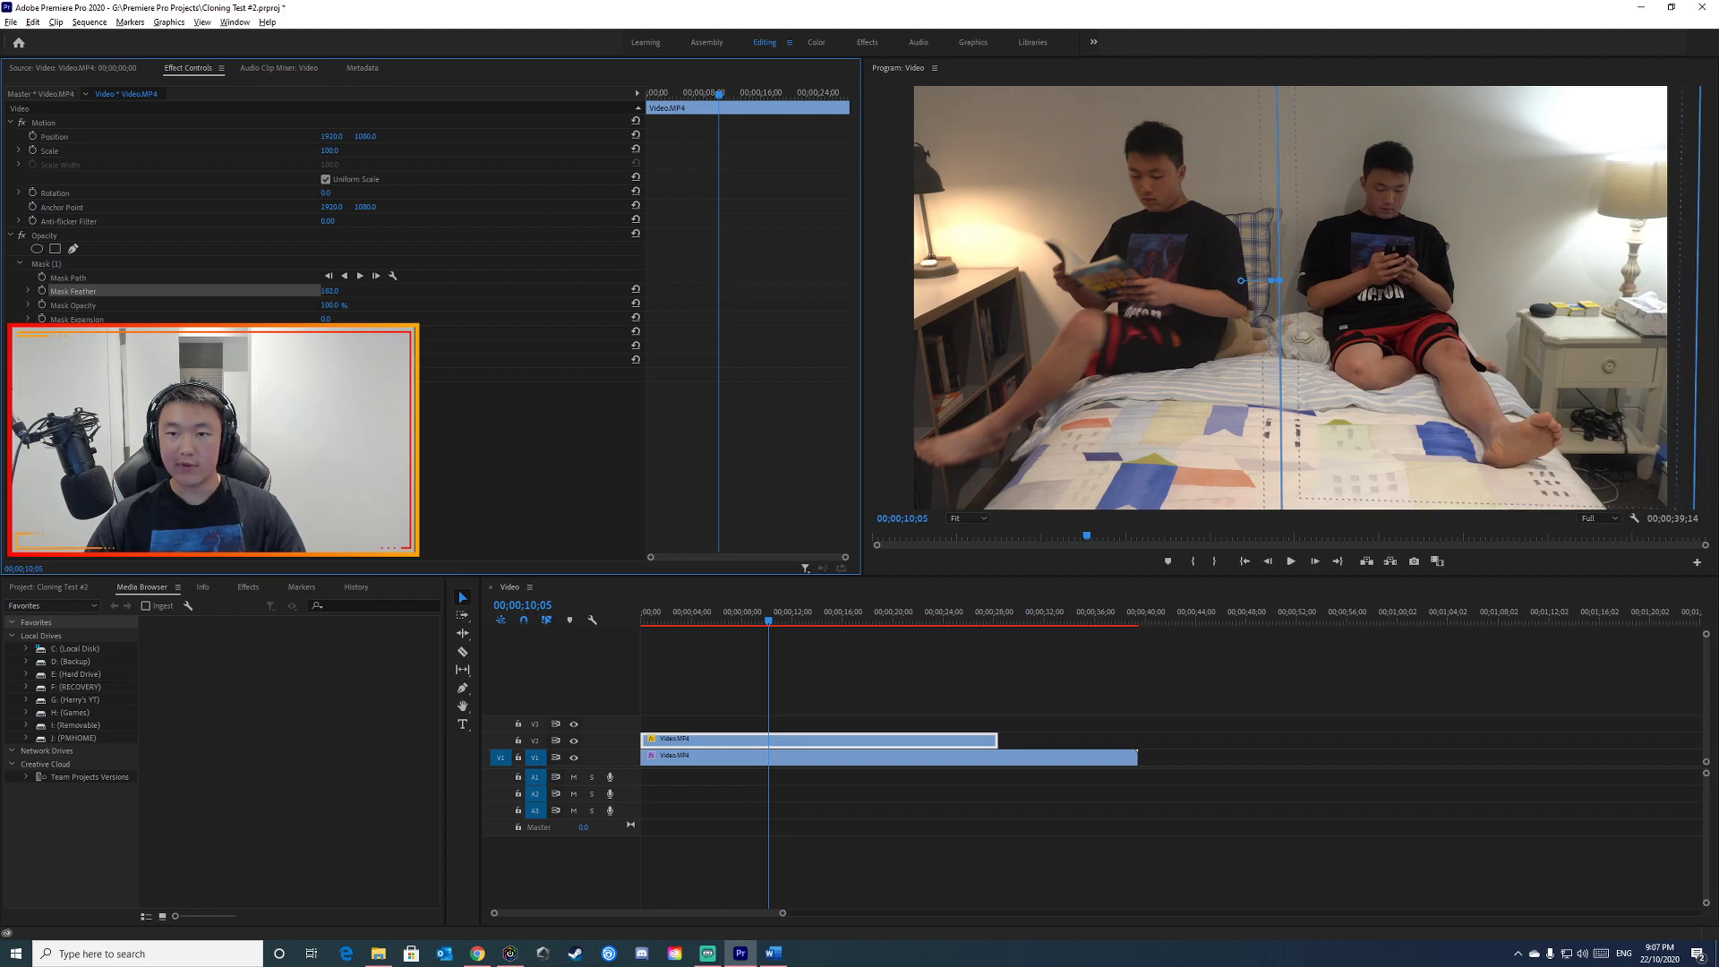
Step: Render the sequence with Sequence > Render In to Out
click(865, 775)
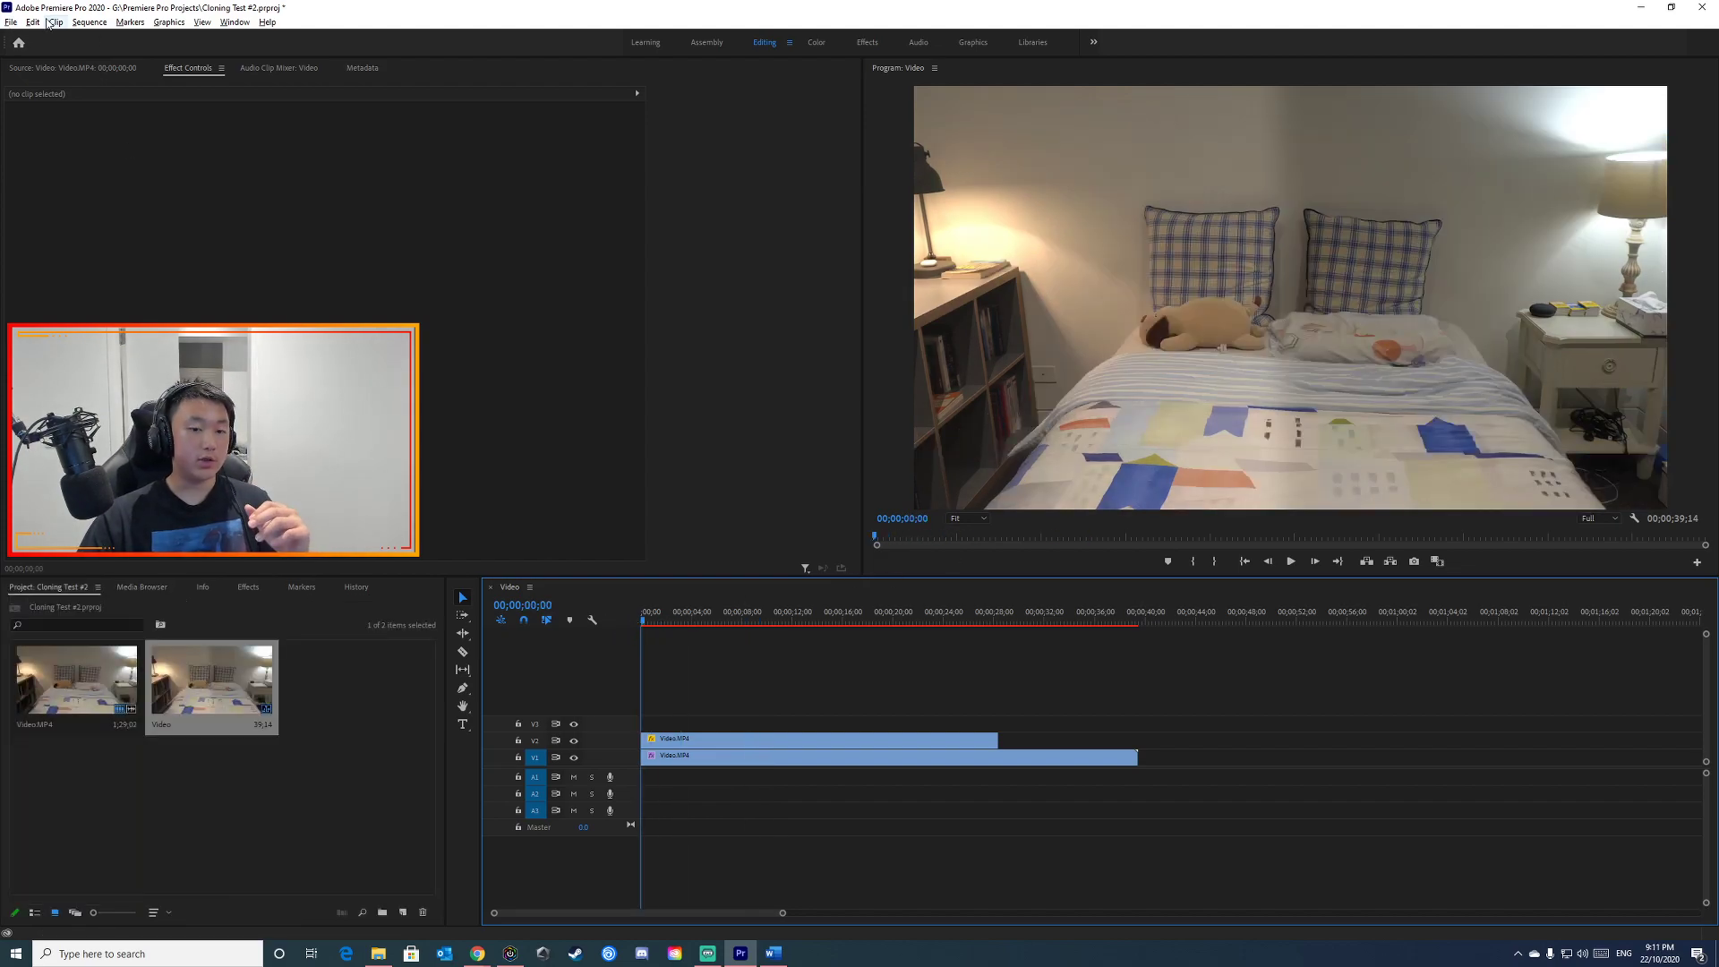
click(90, 23)
click(119, 74)
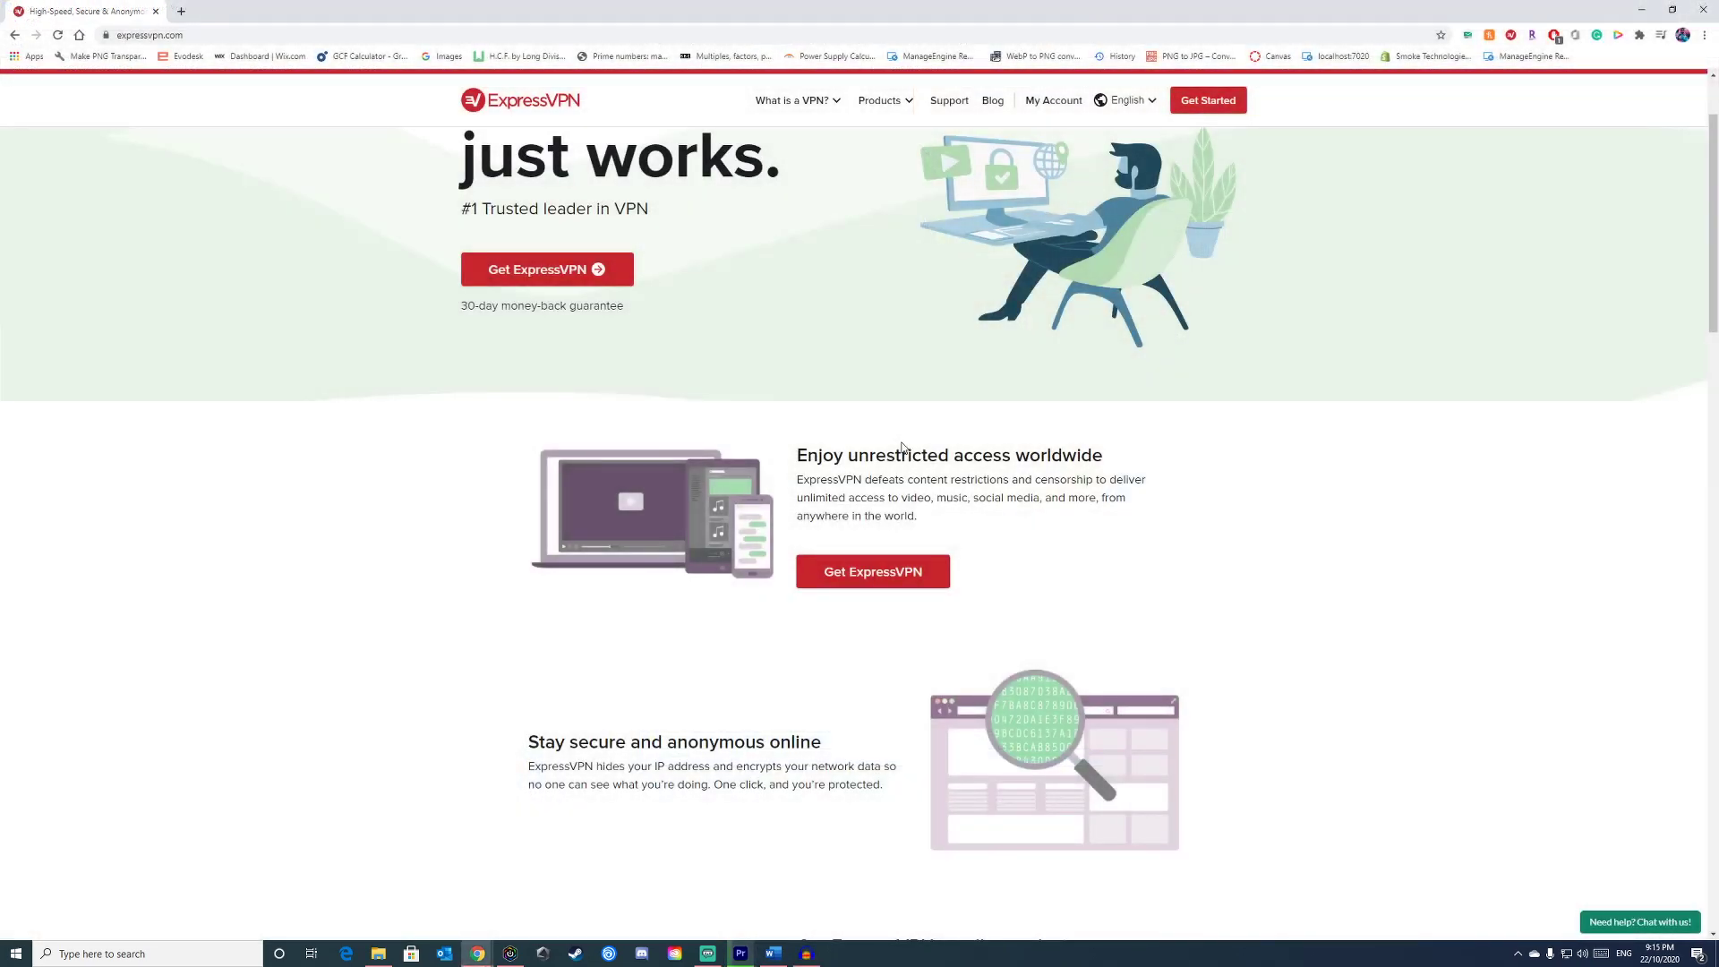
Step: Read down the ExpressVPN 'What is a VPN' benefits section, then scroll back up to reread it
scroll(900, 454, down, 4)
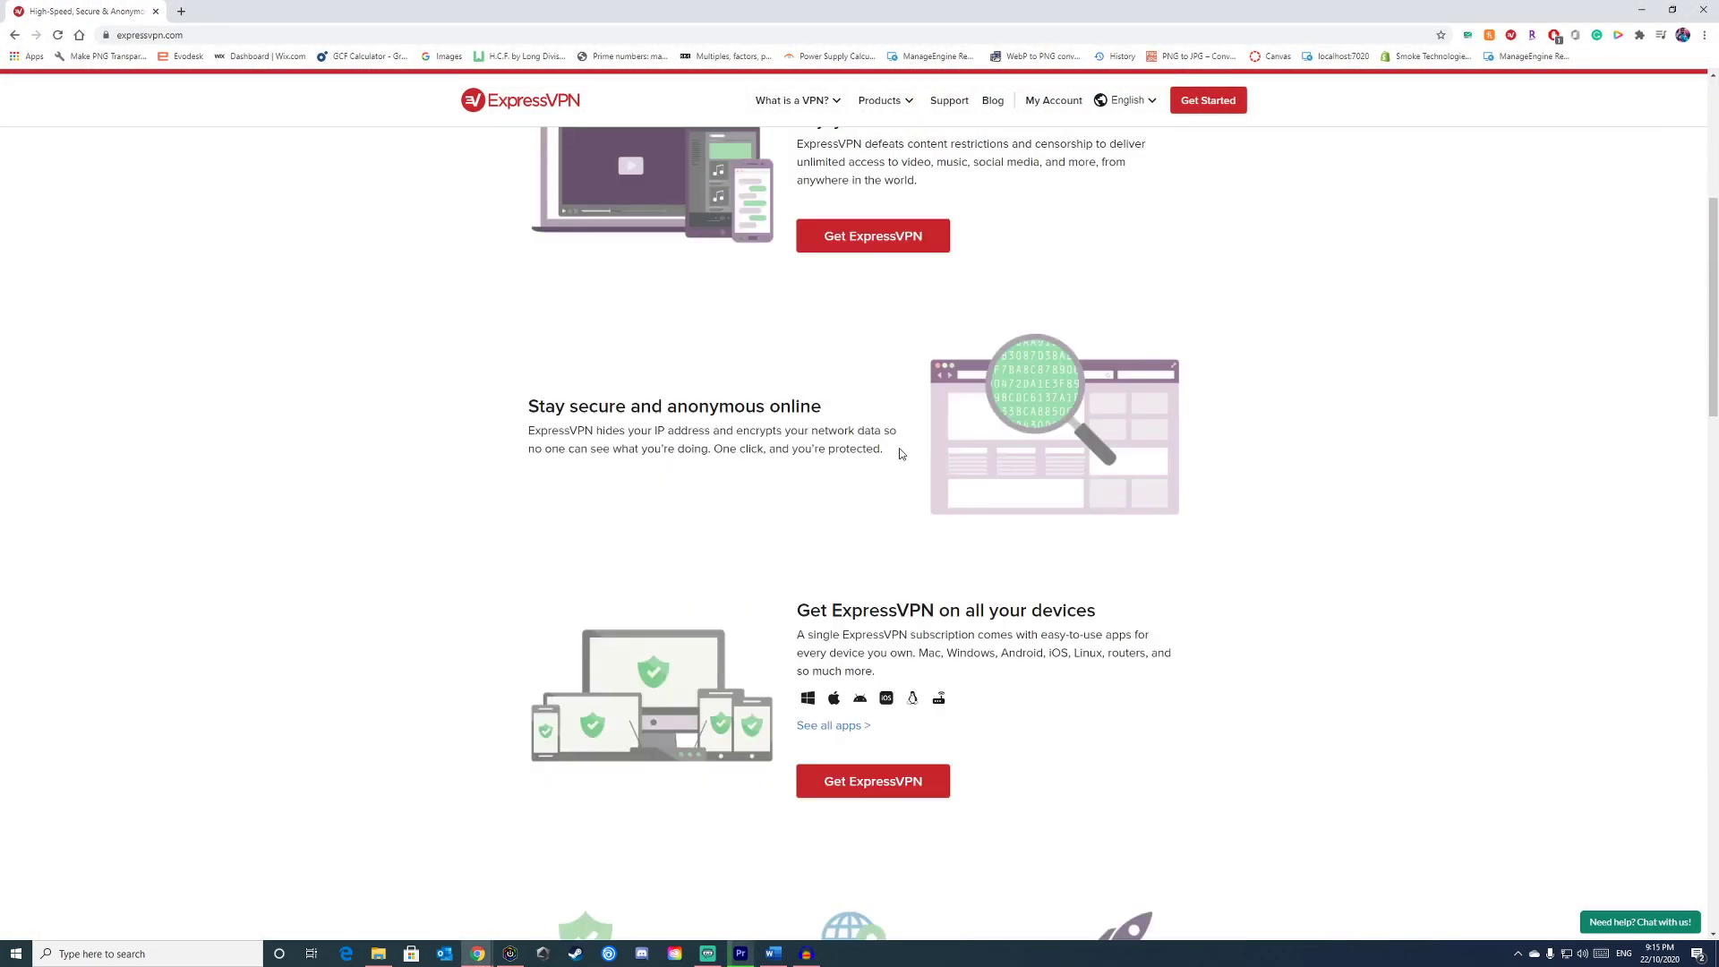
scroll(899, 454, down, 12)
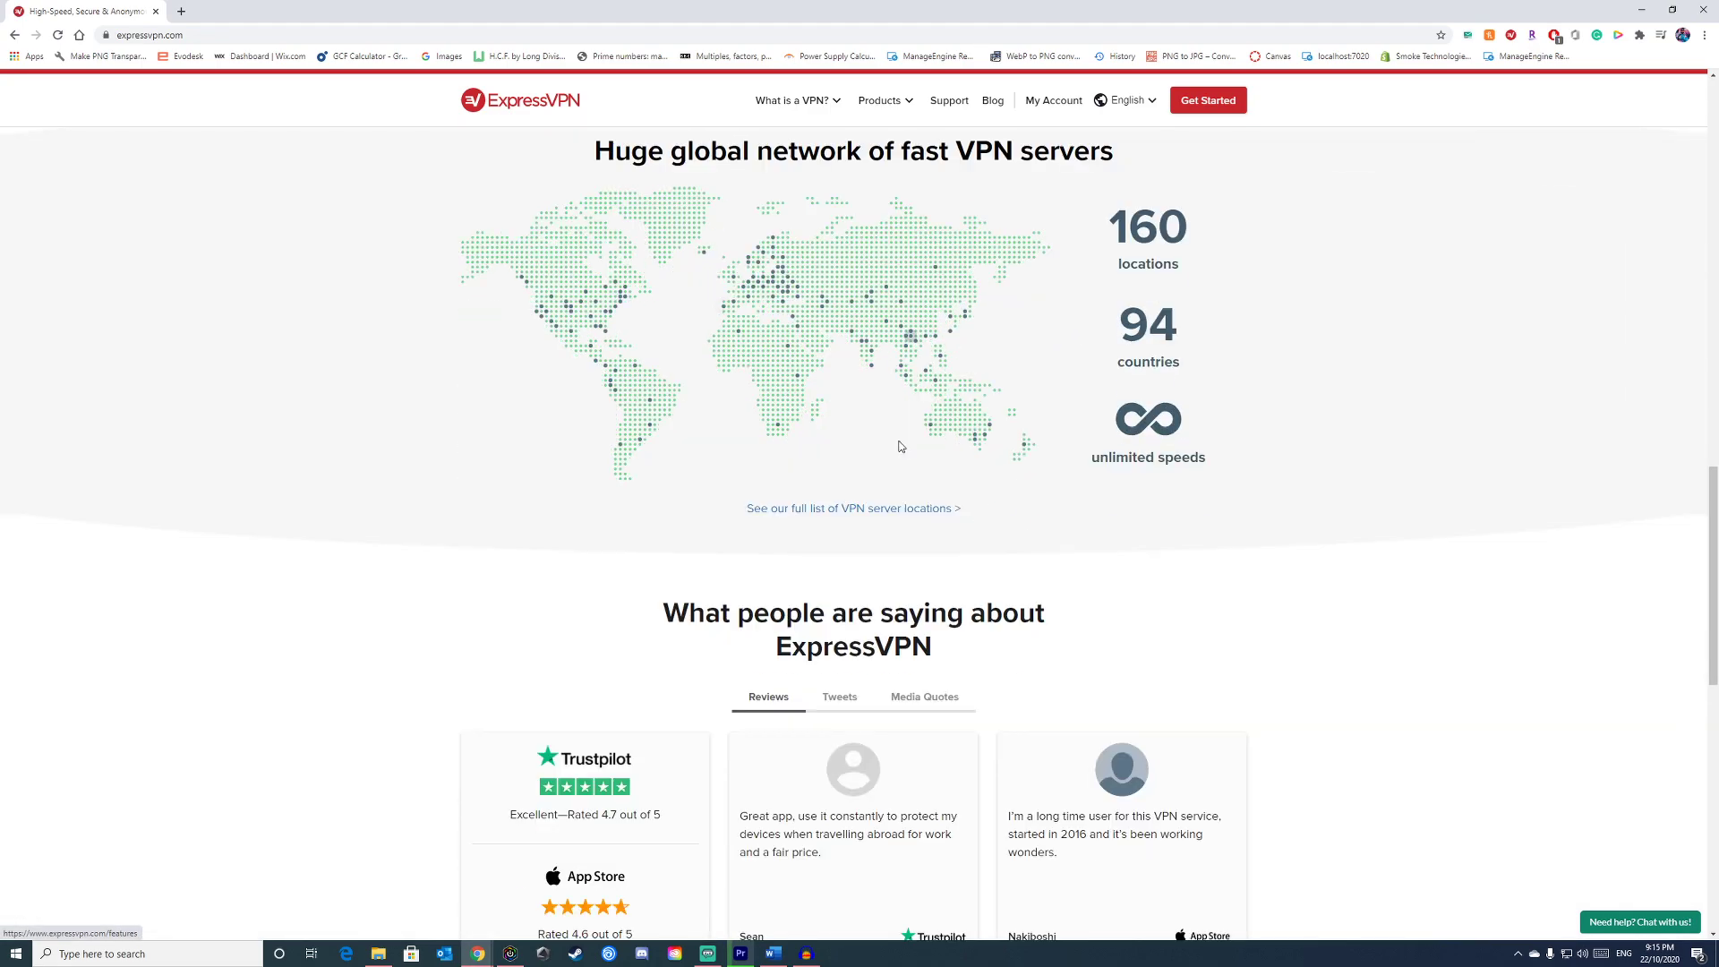
scroll(900, 446, down, 7)
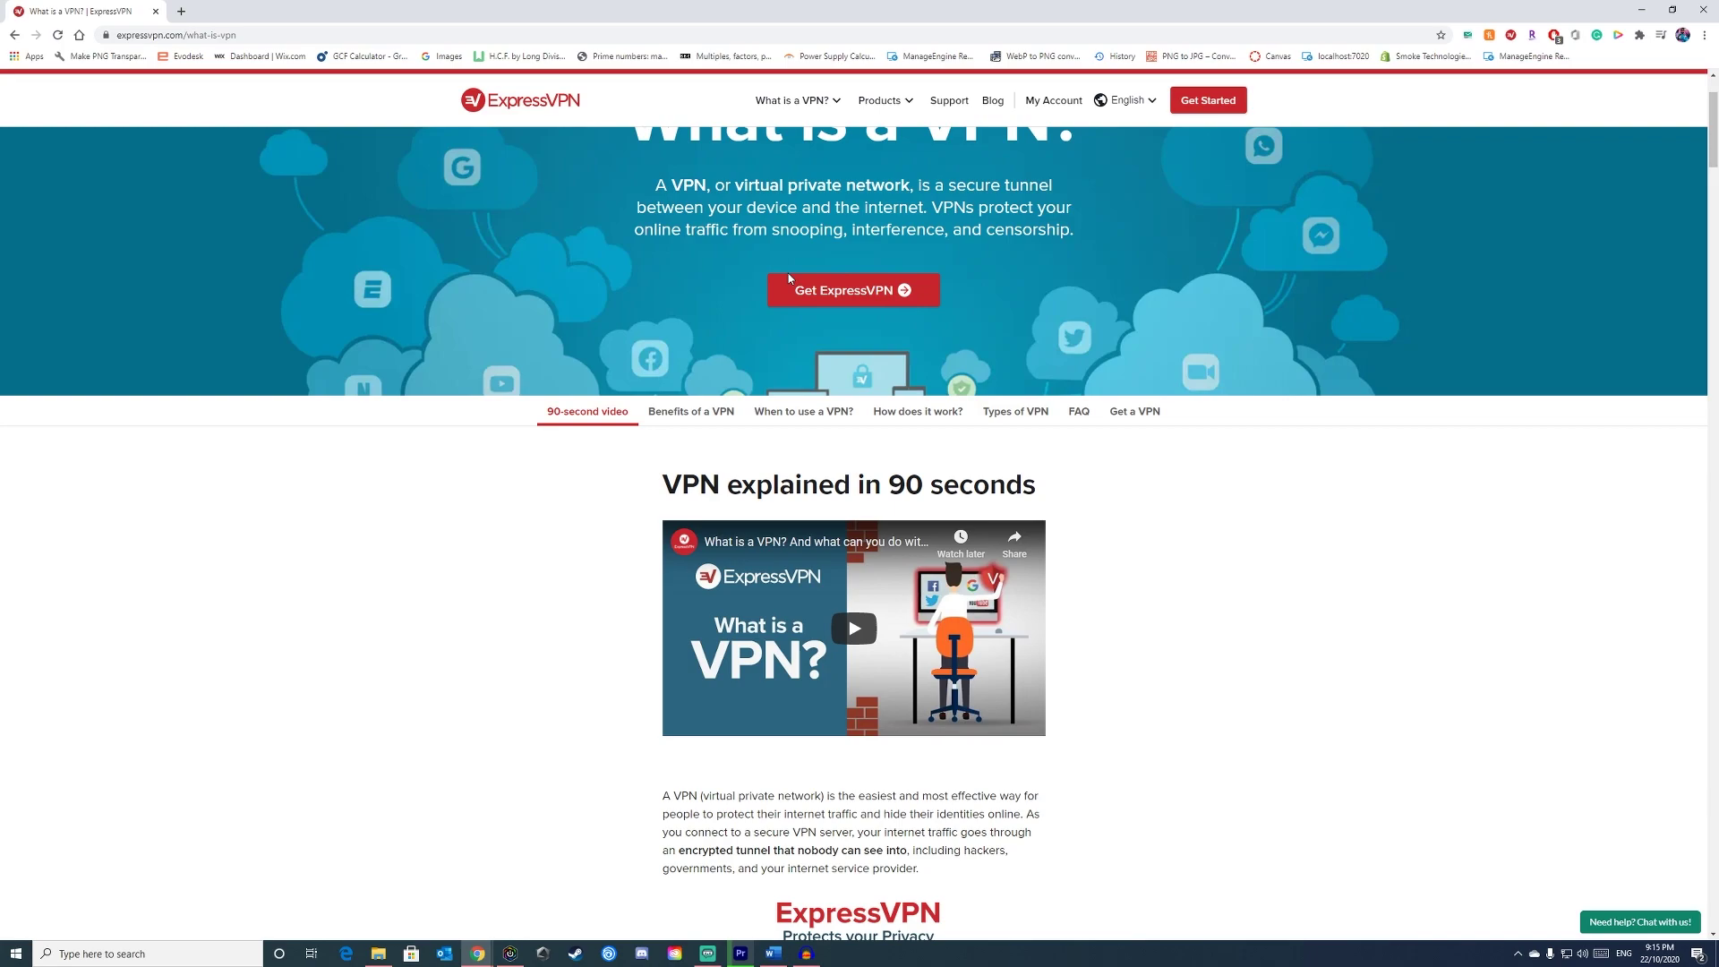
scroll(789, 278, down, 1)
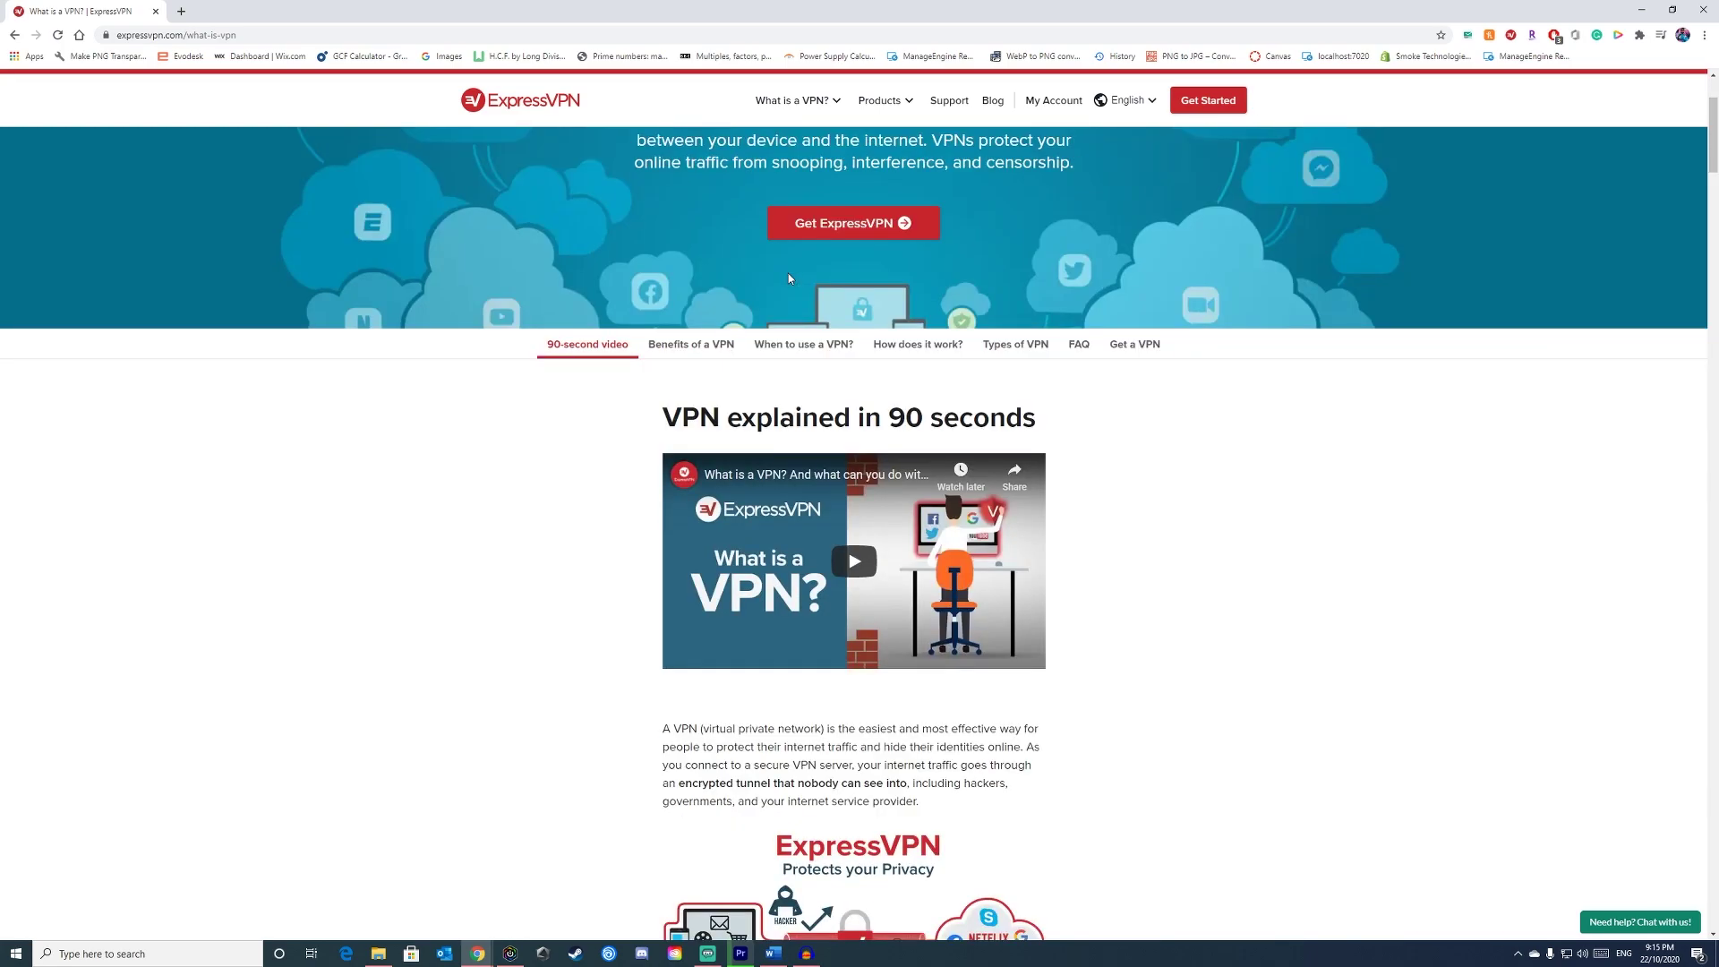
scroll(789, 278, down, 1)
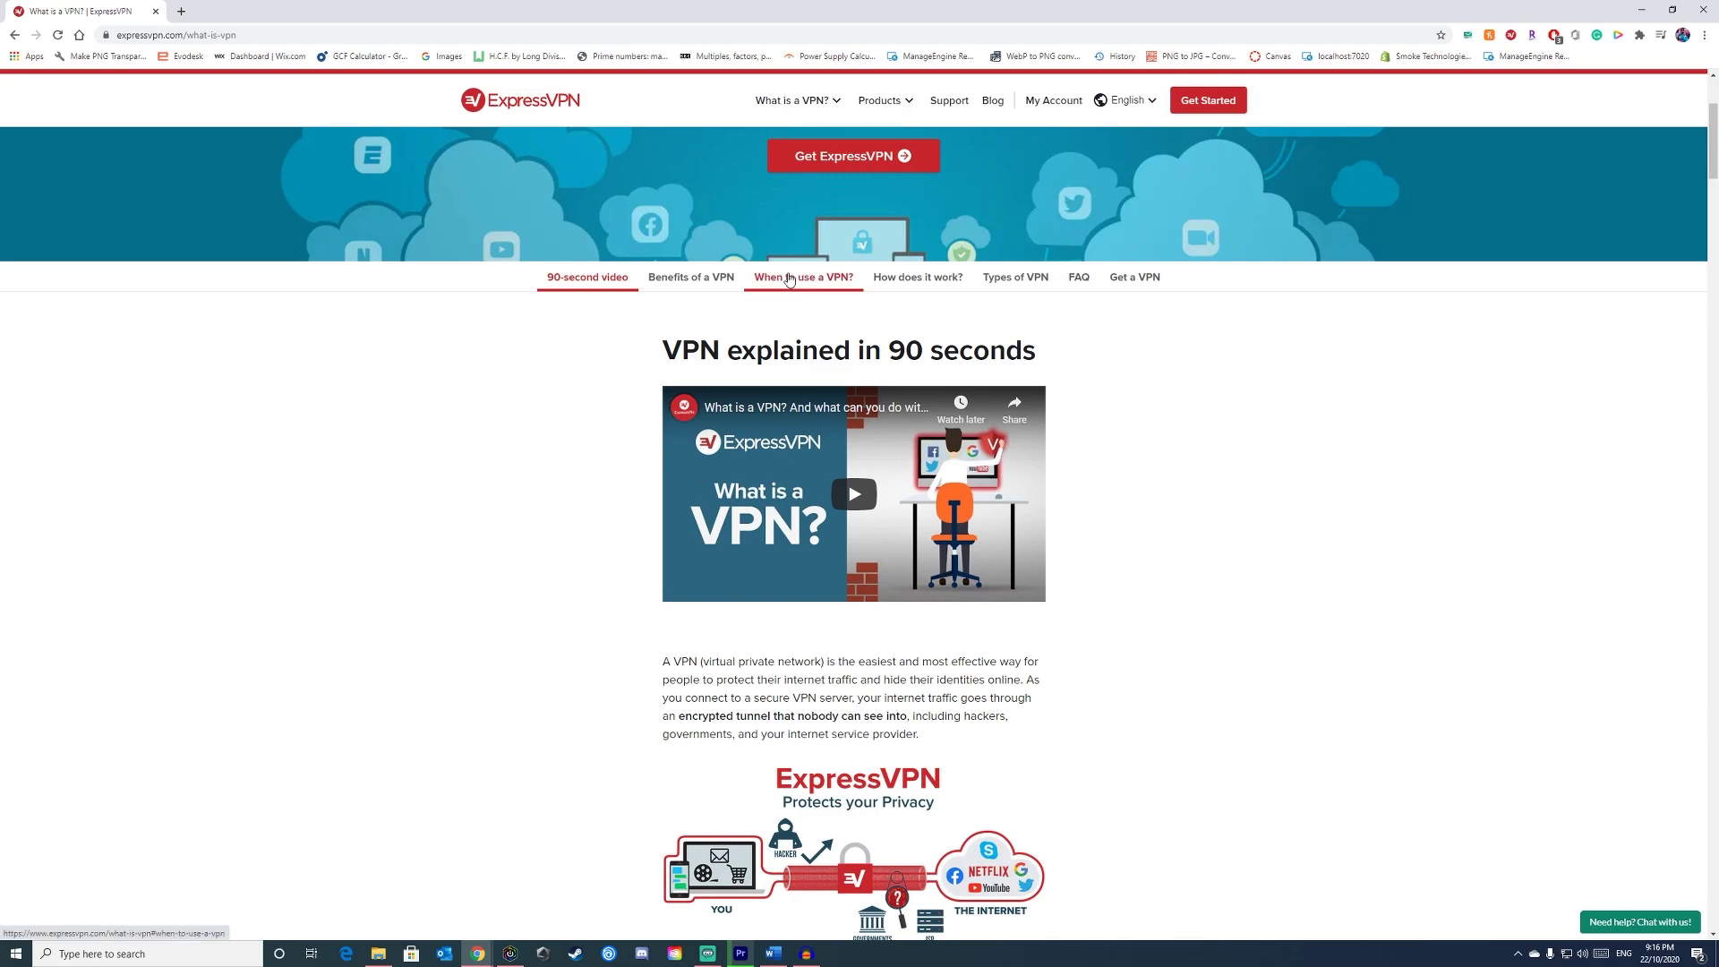
scroll(788, 278, down, 1)
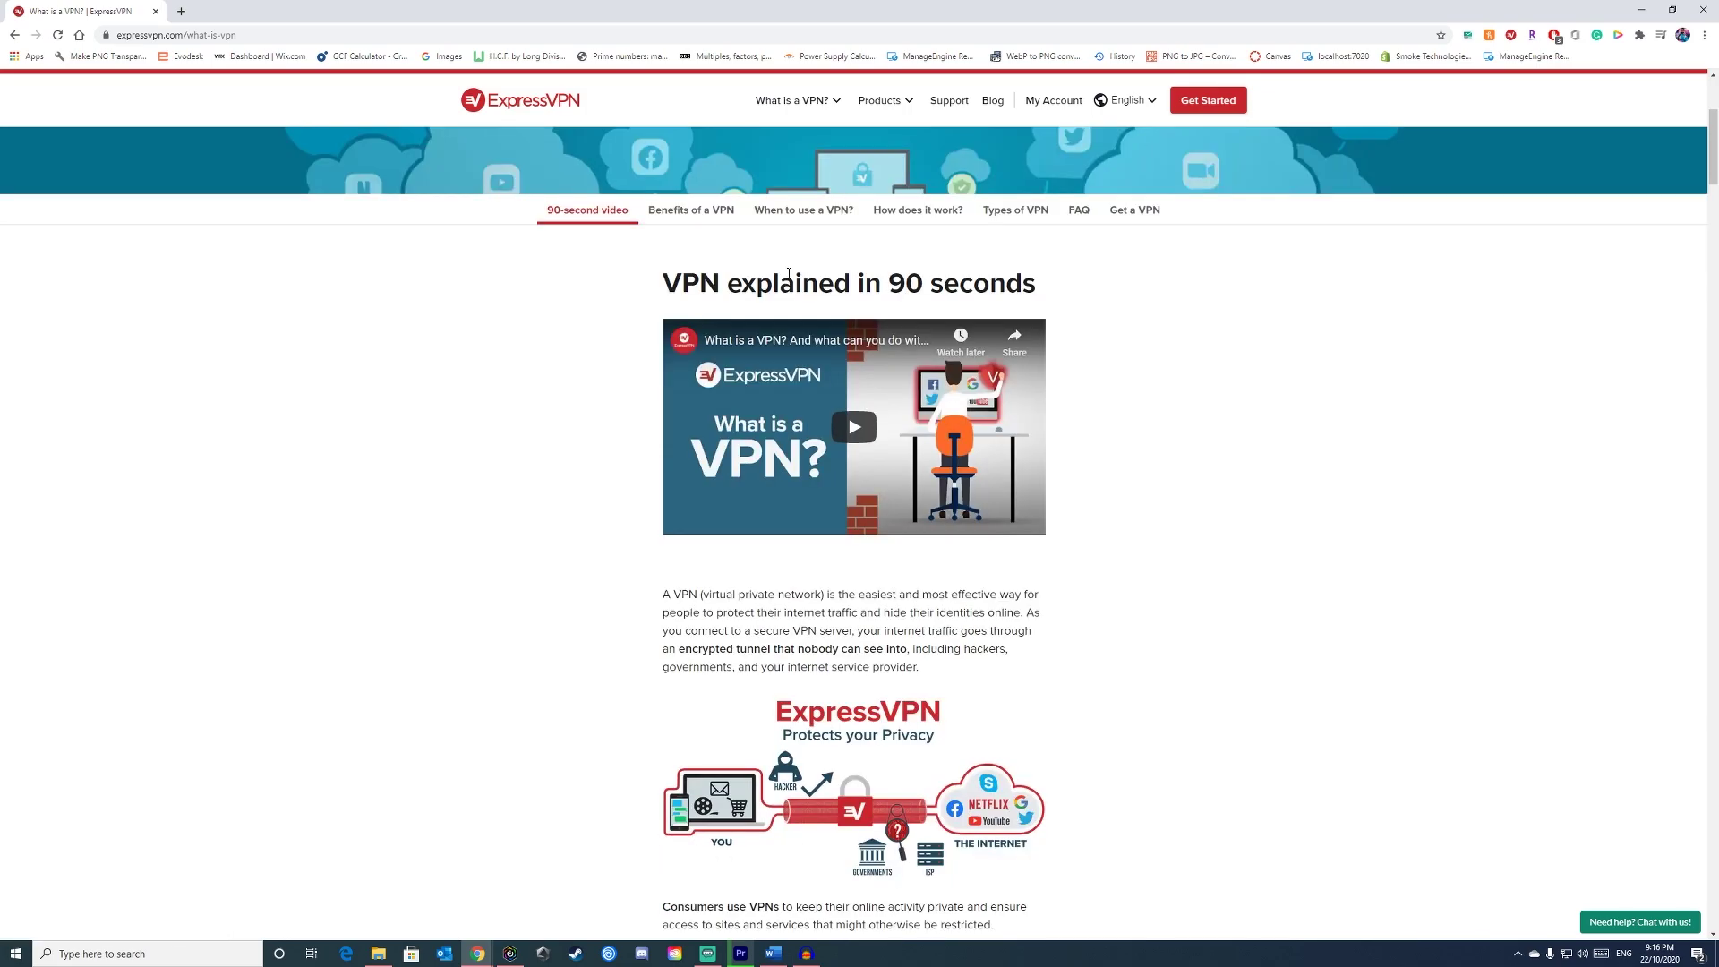
scroll(789, 274, down, 1)
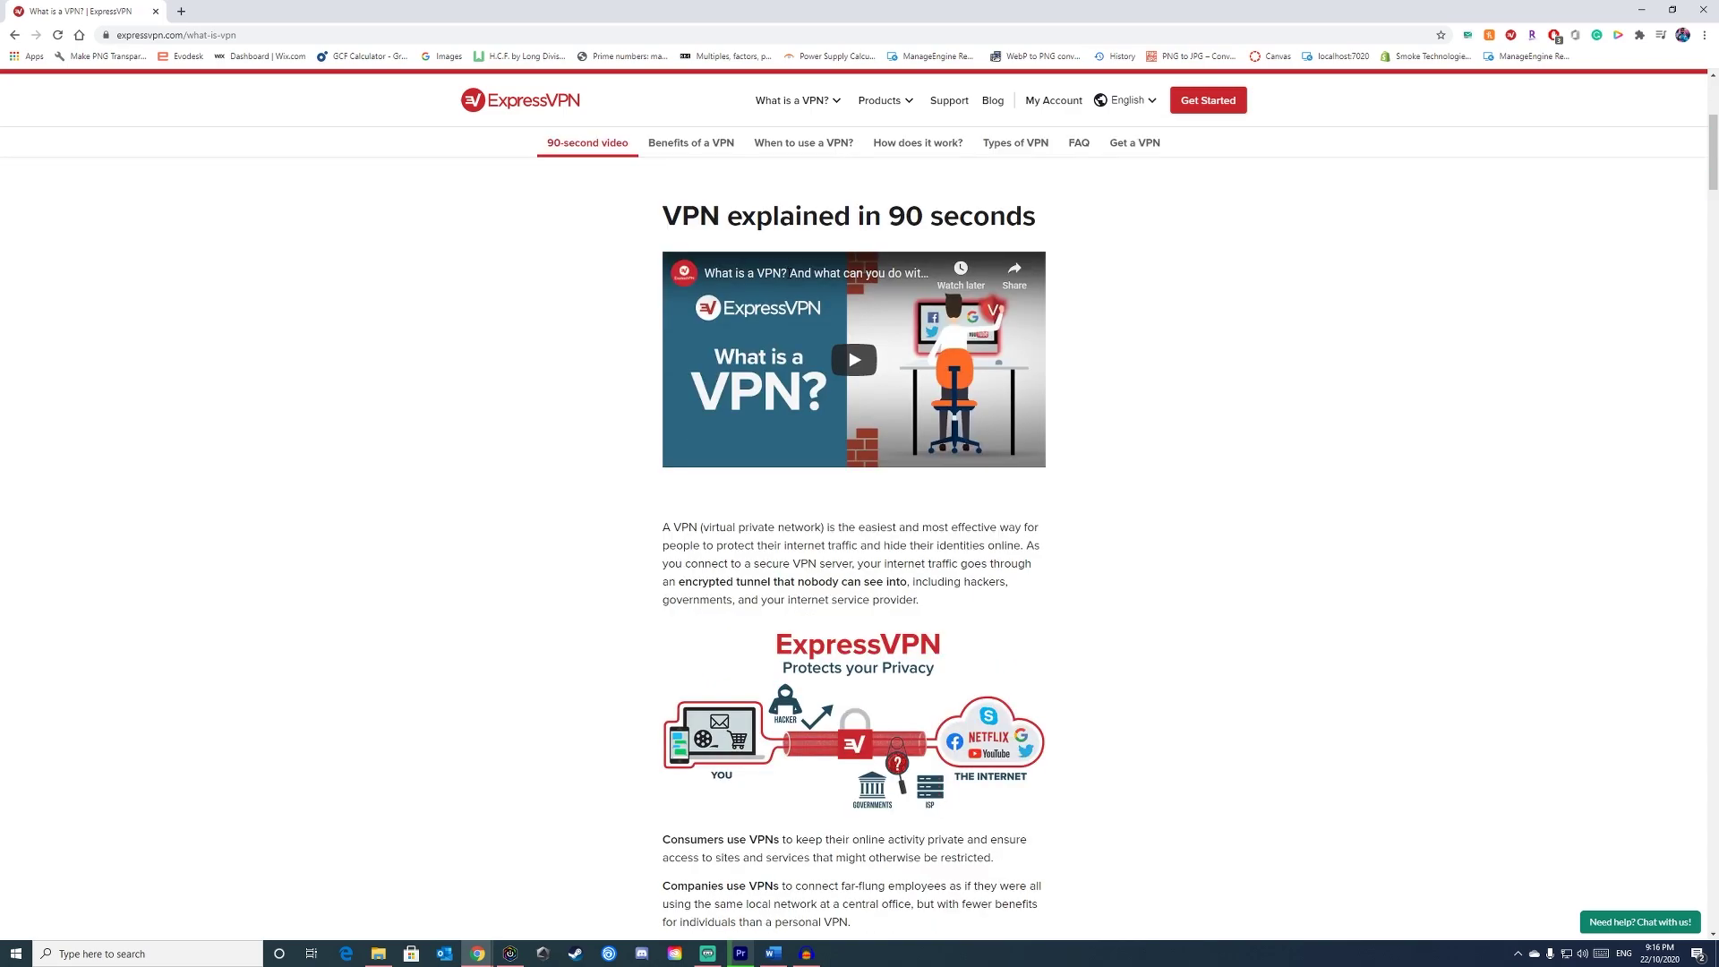
scroll(788, 273, down, 1)
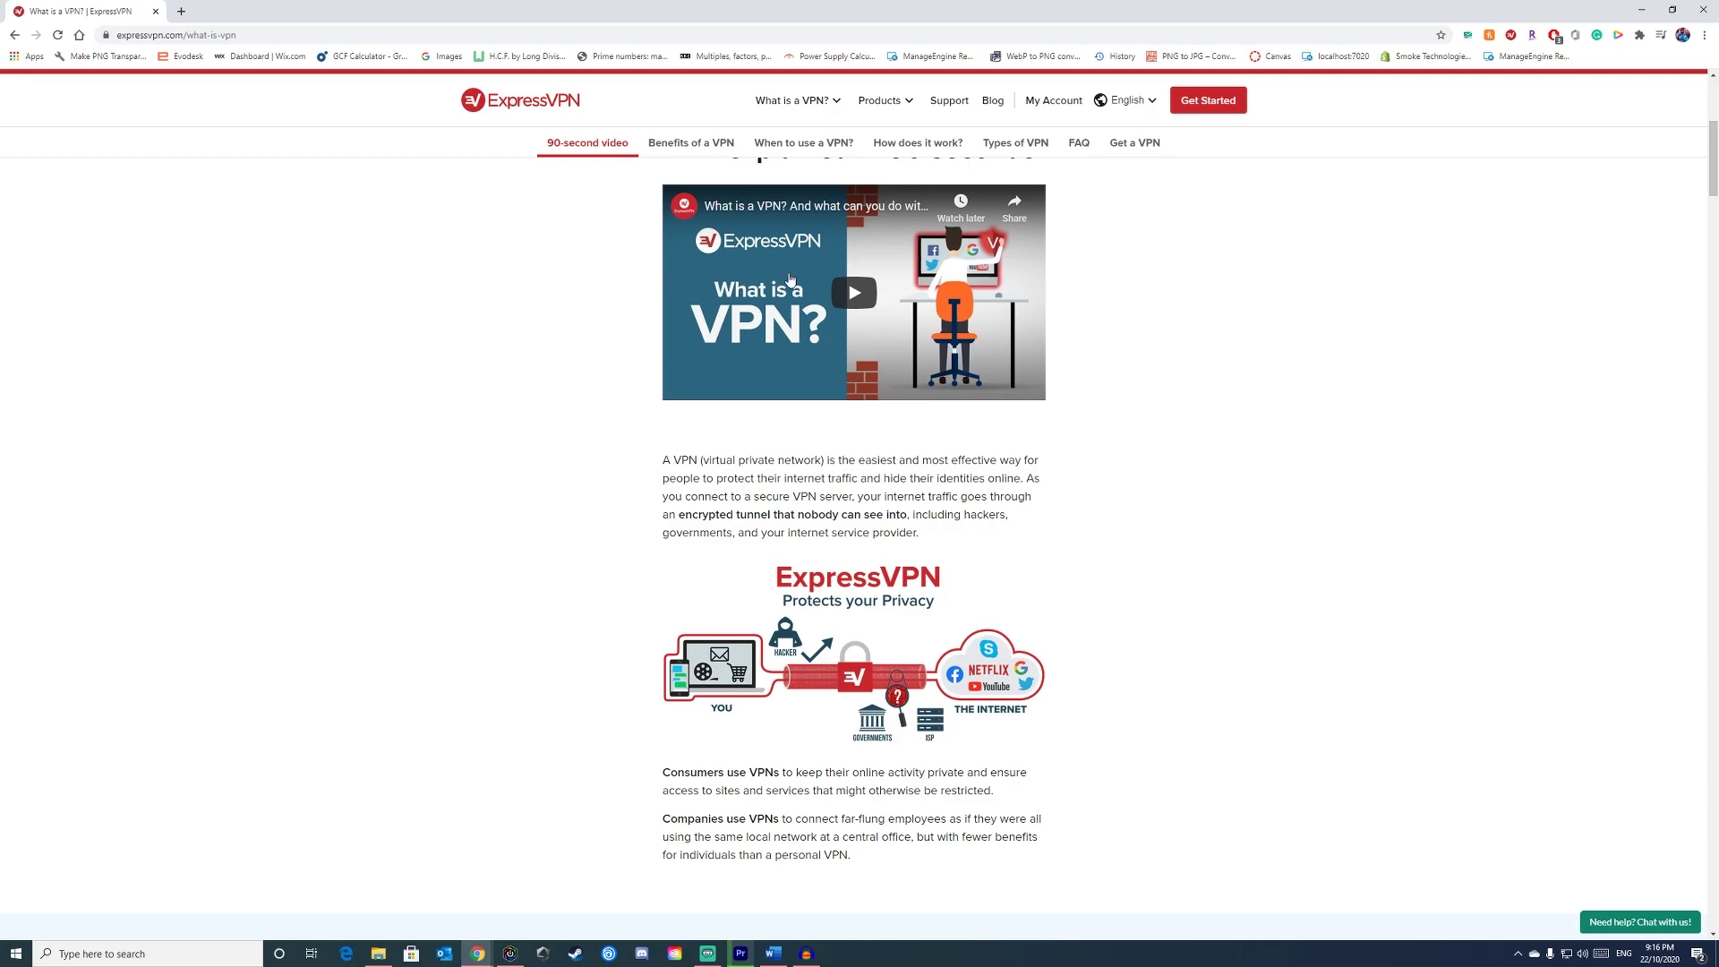
scroll(789, 279, up, 1)
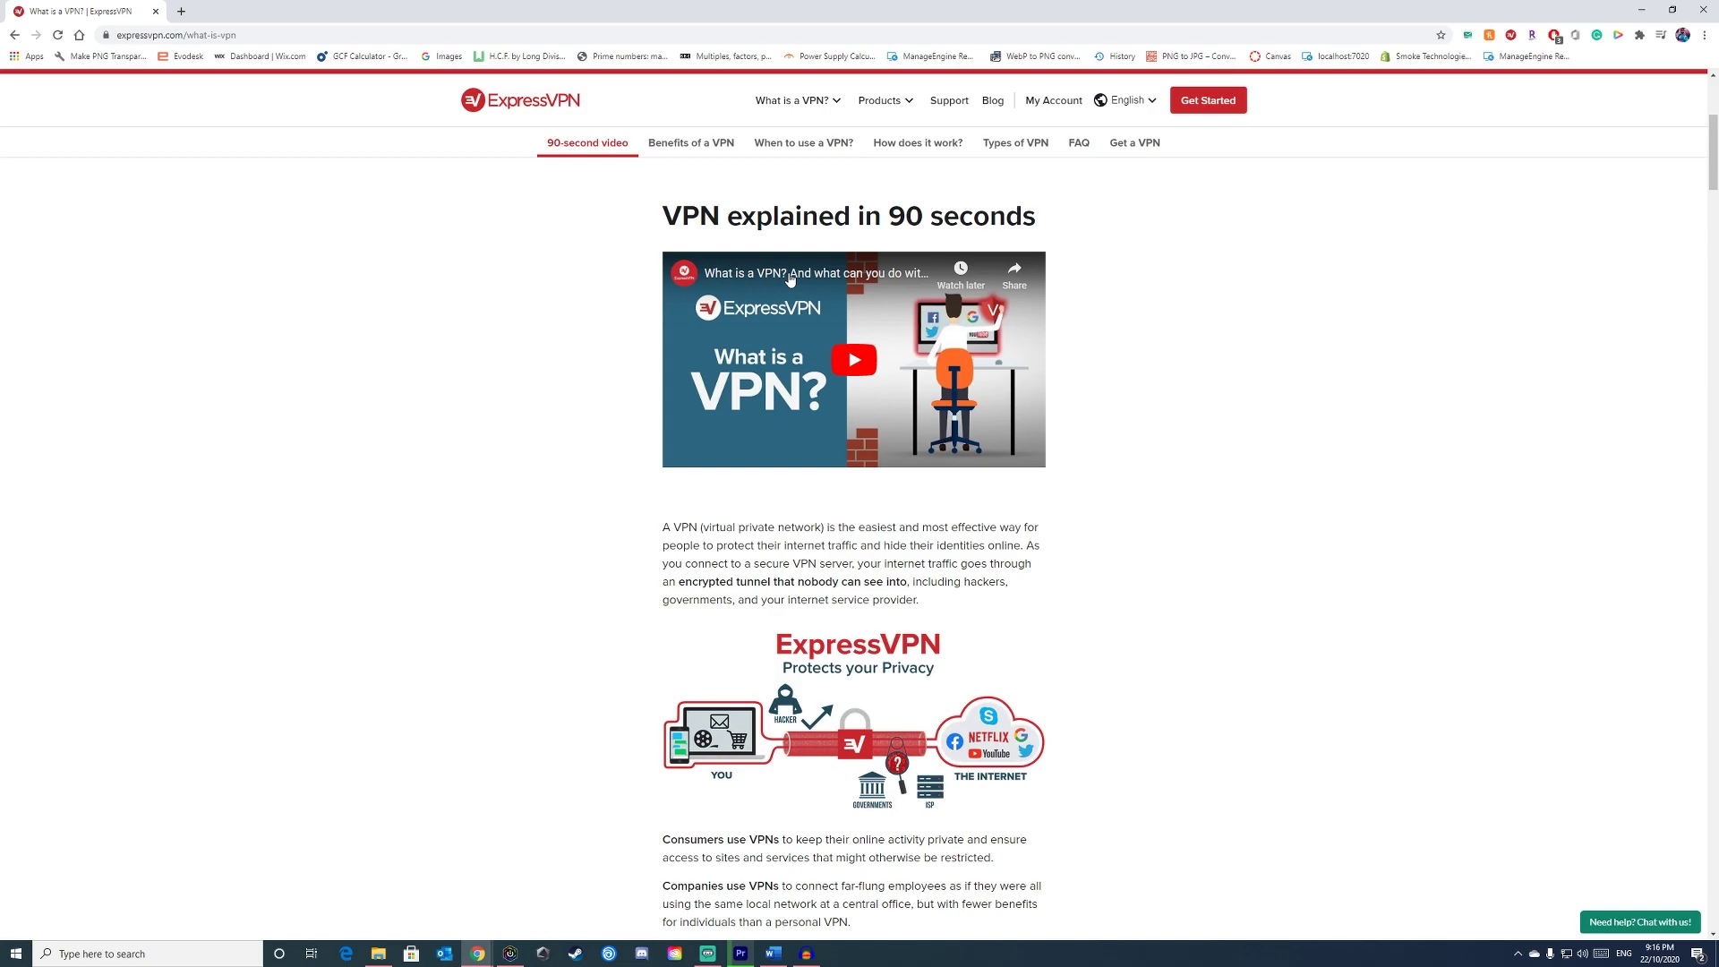
scroll(790, 279, up, 1)
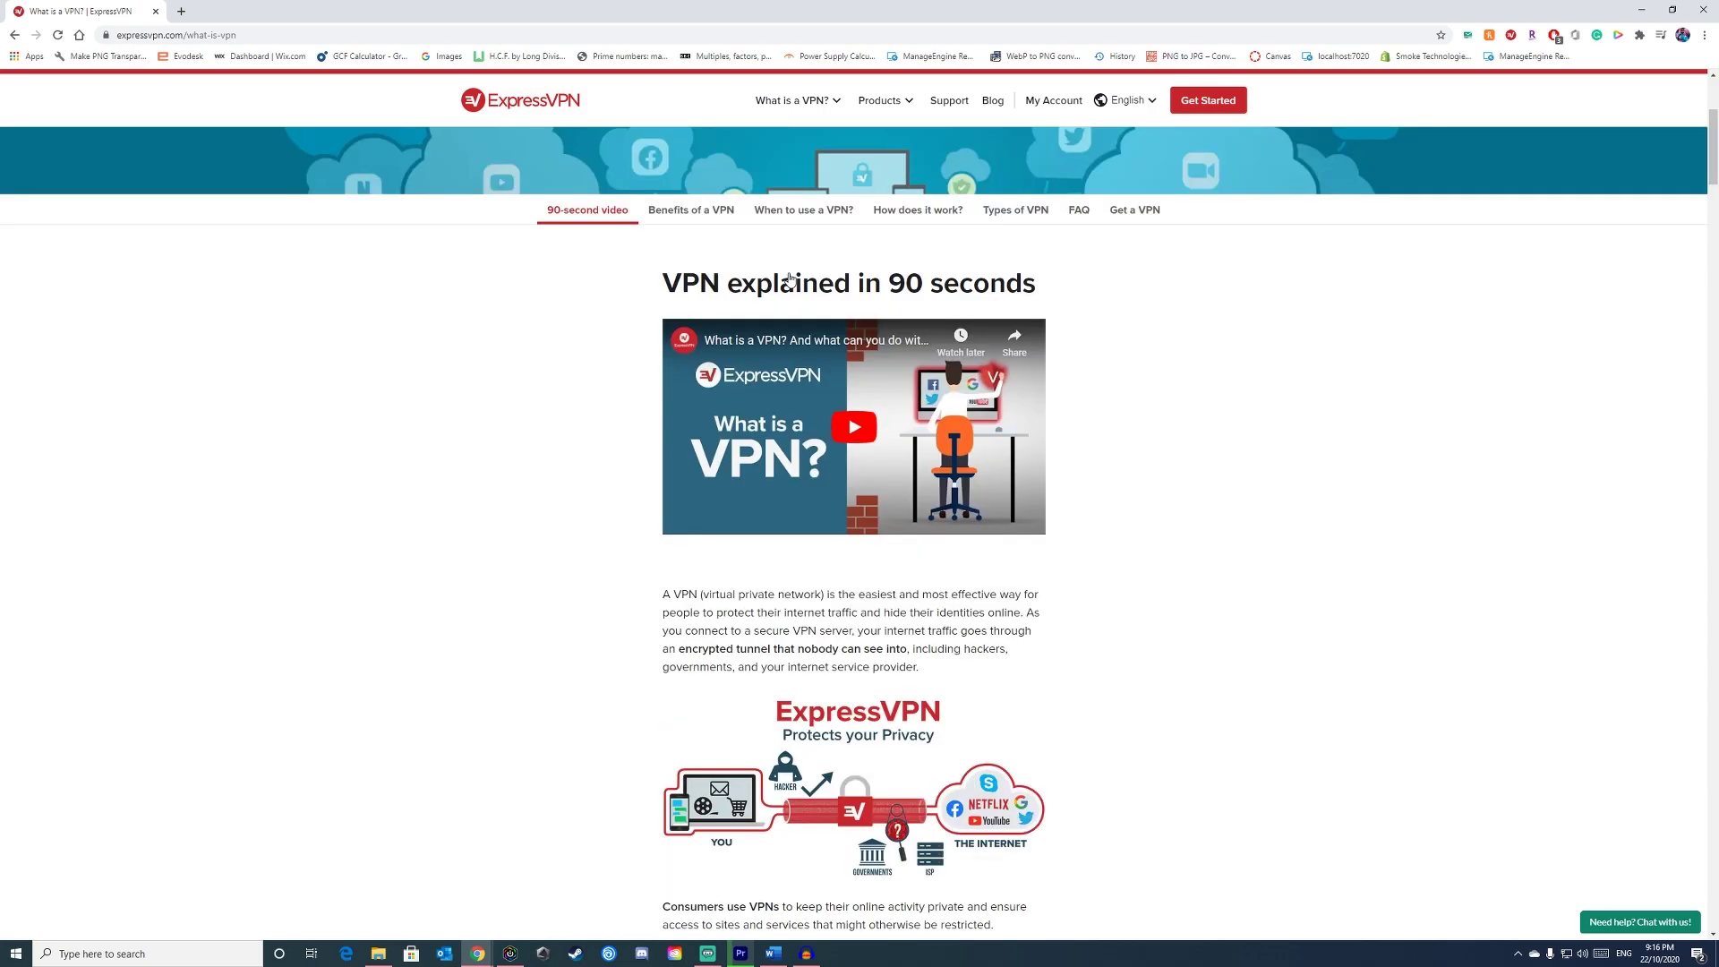
scroll(790, 279, up, 1)
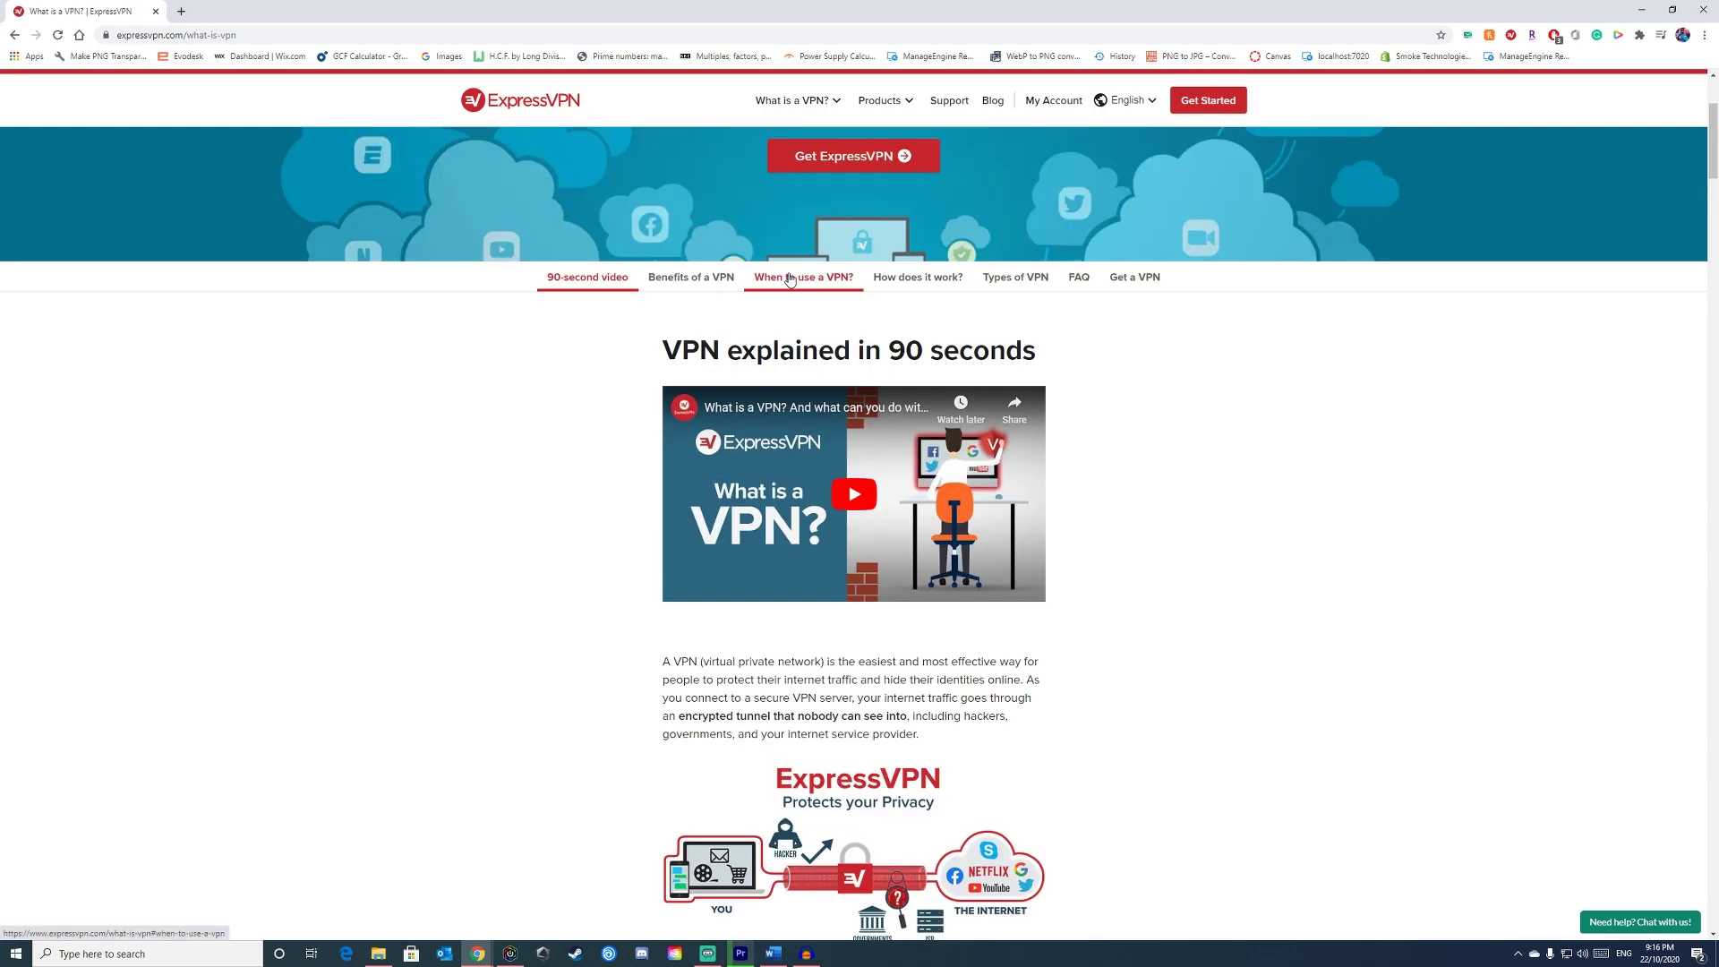
scroll(790, 279, up, 1)
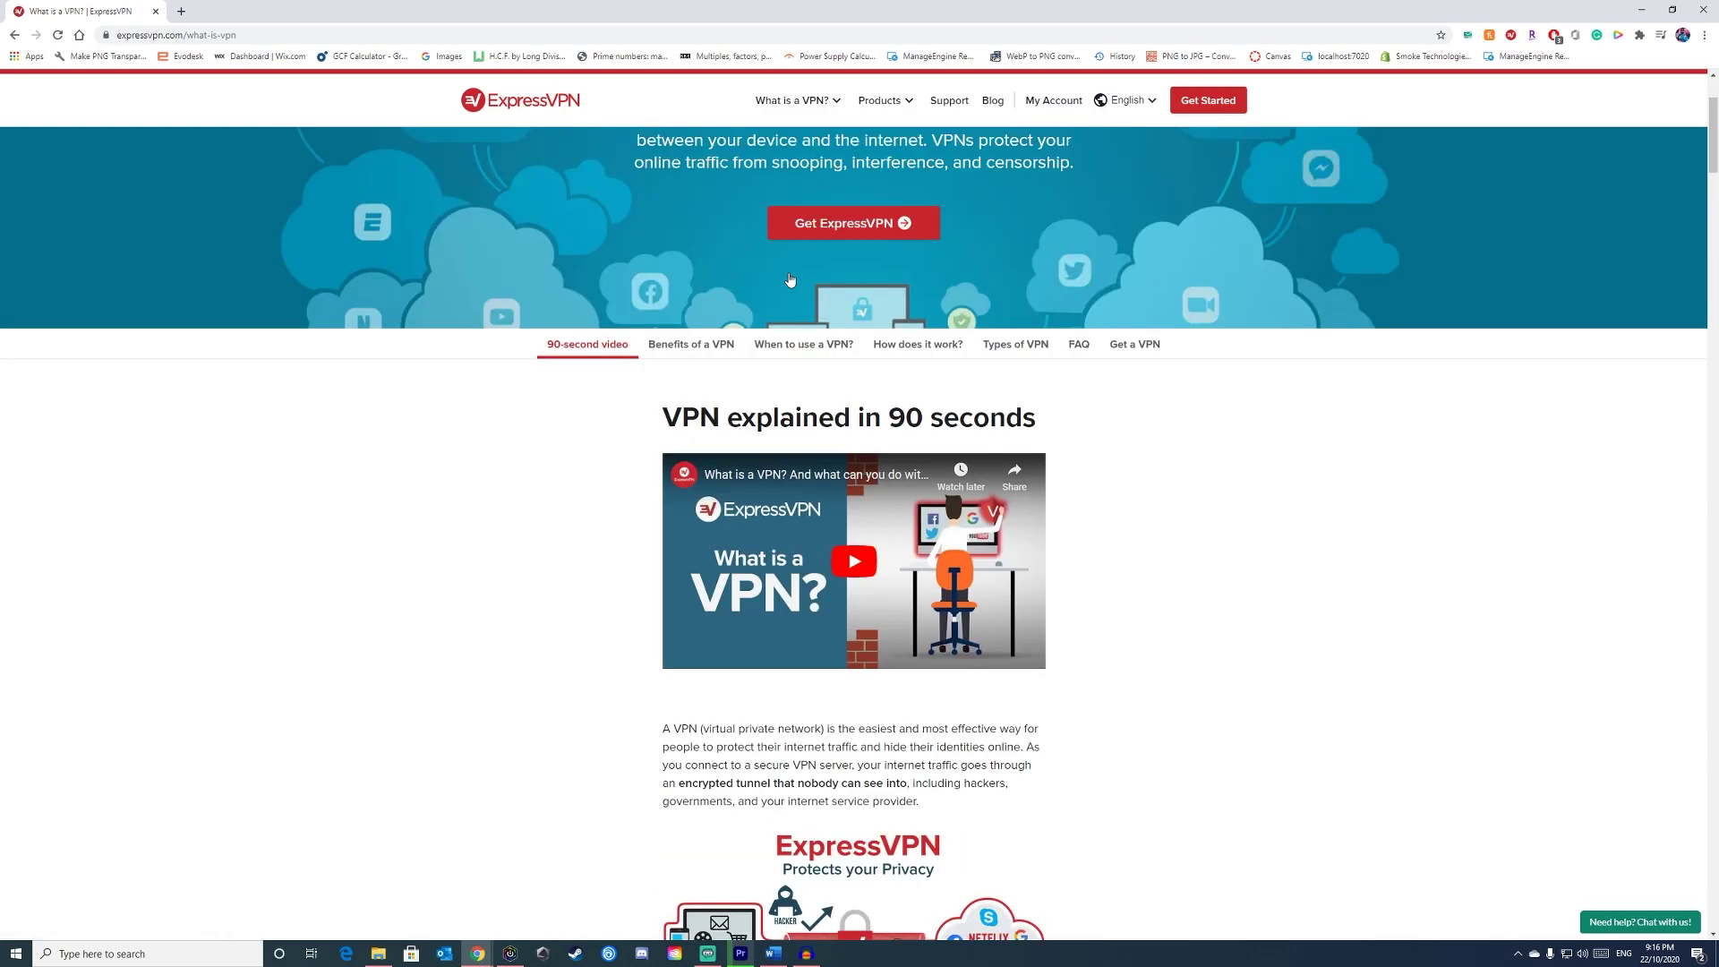
scroll(789, 279, up, 1)
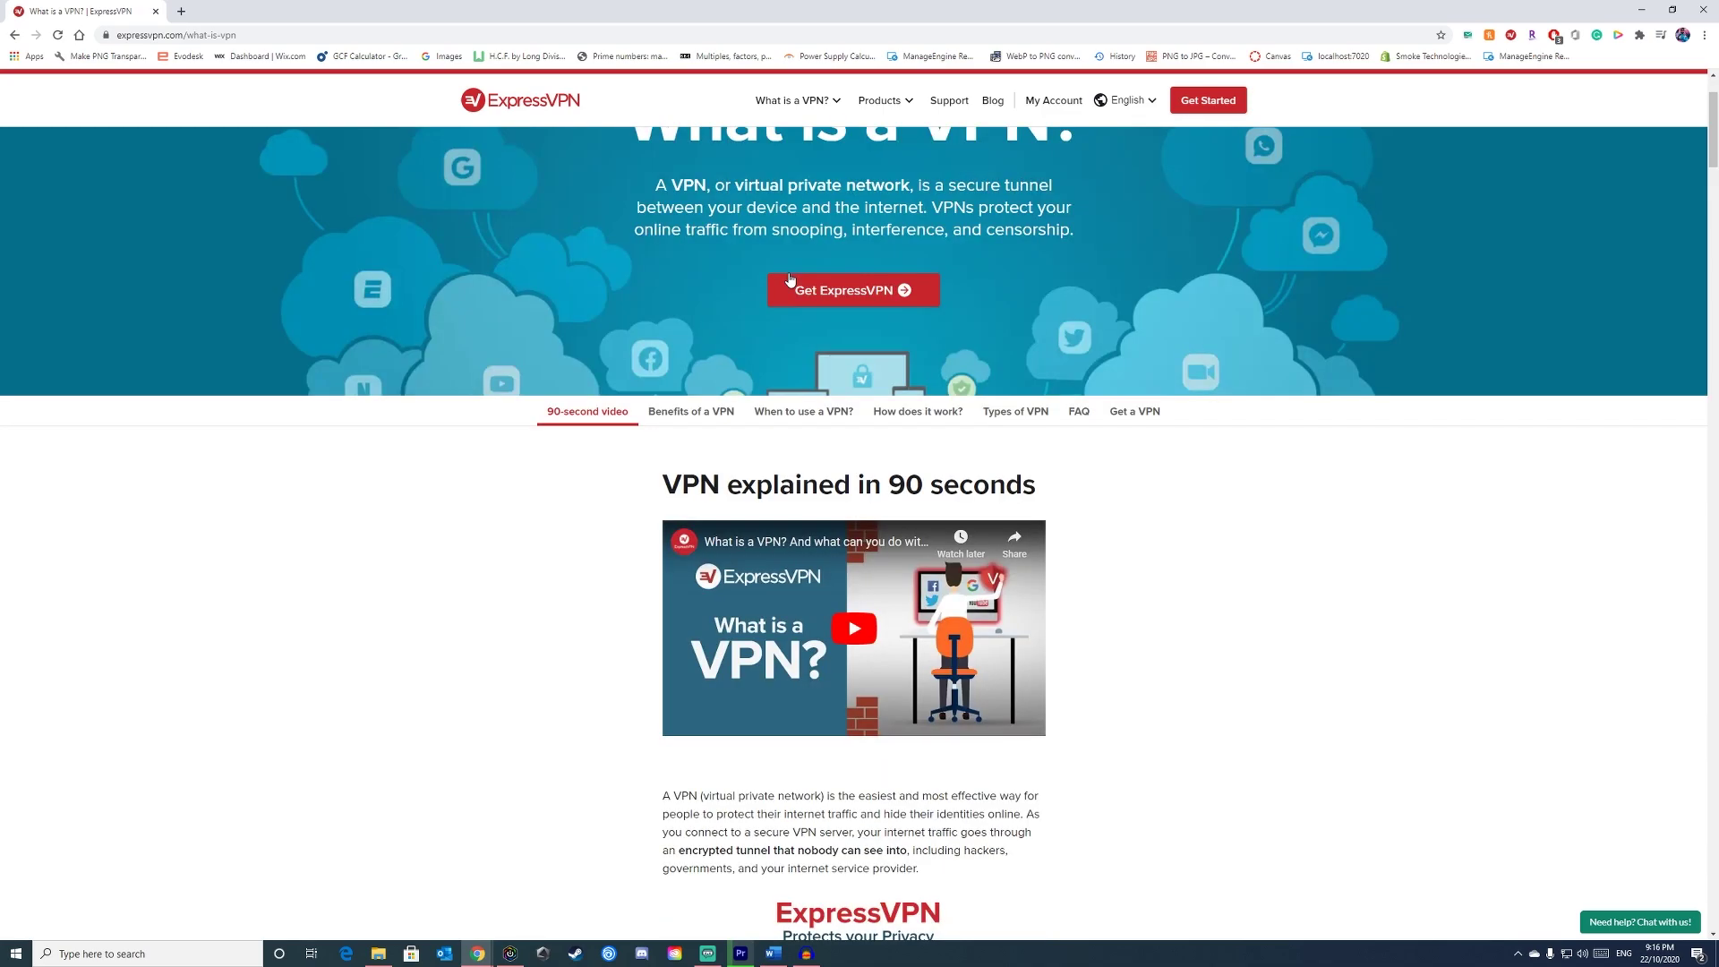
scroll(790, 279, up, 1)
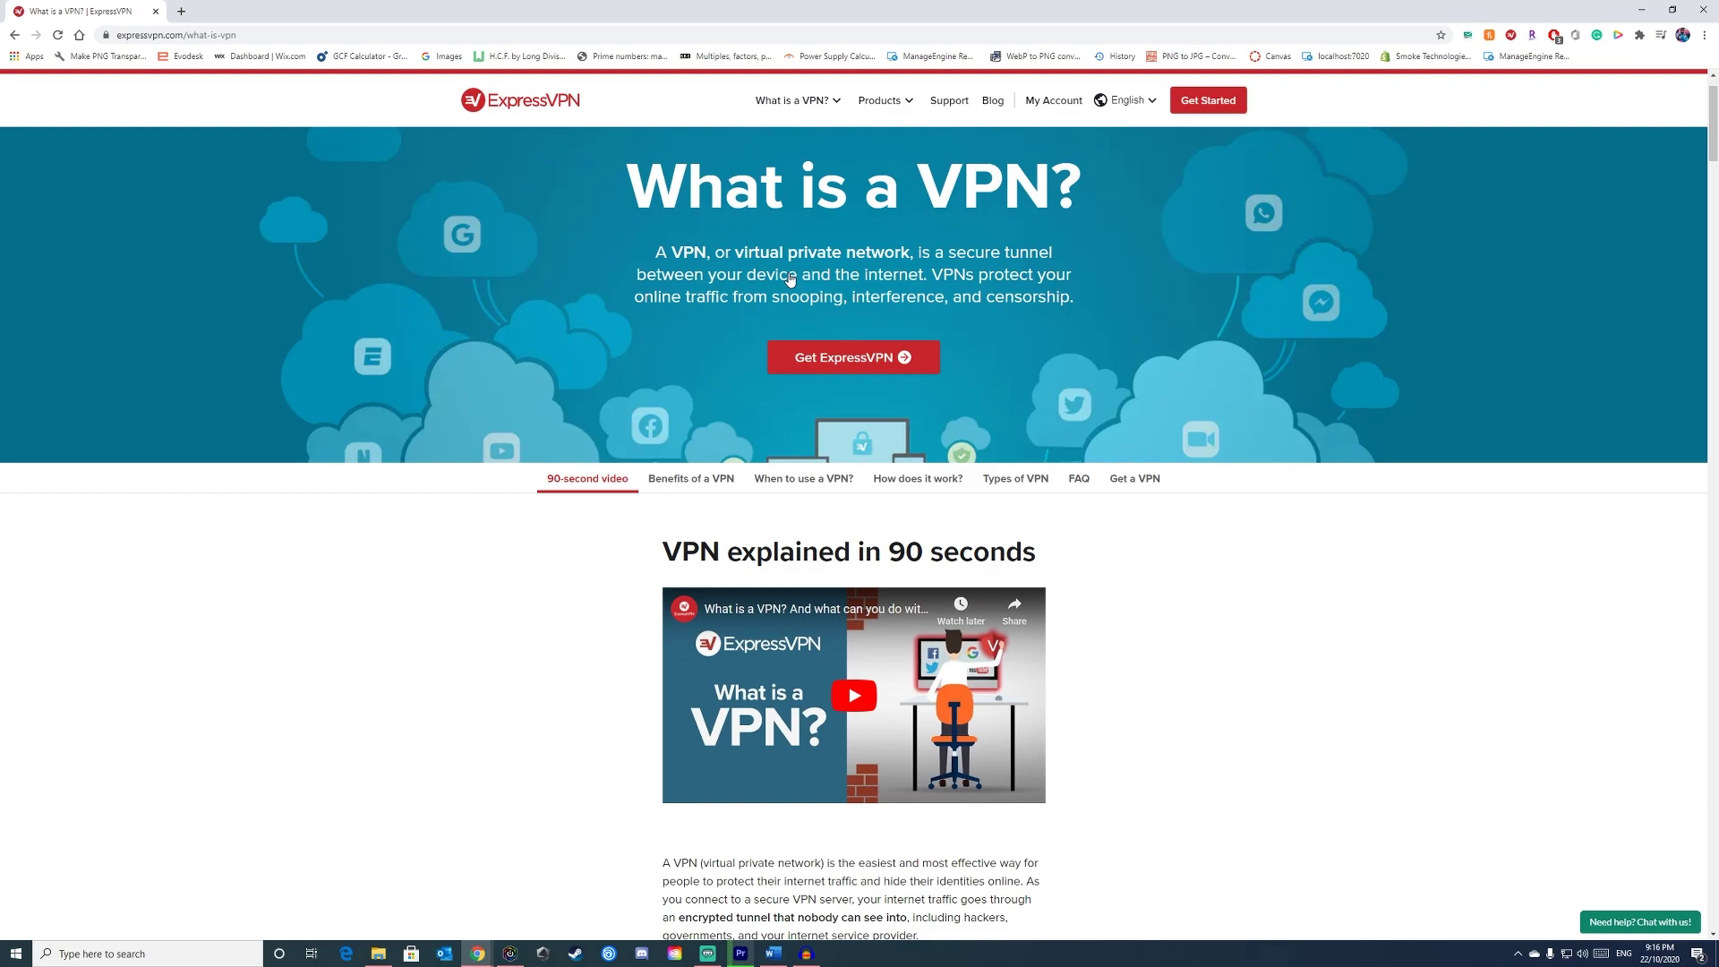
scroll(789, 279, up, 1)
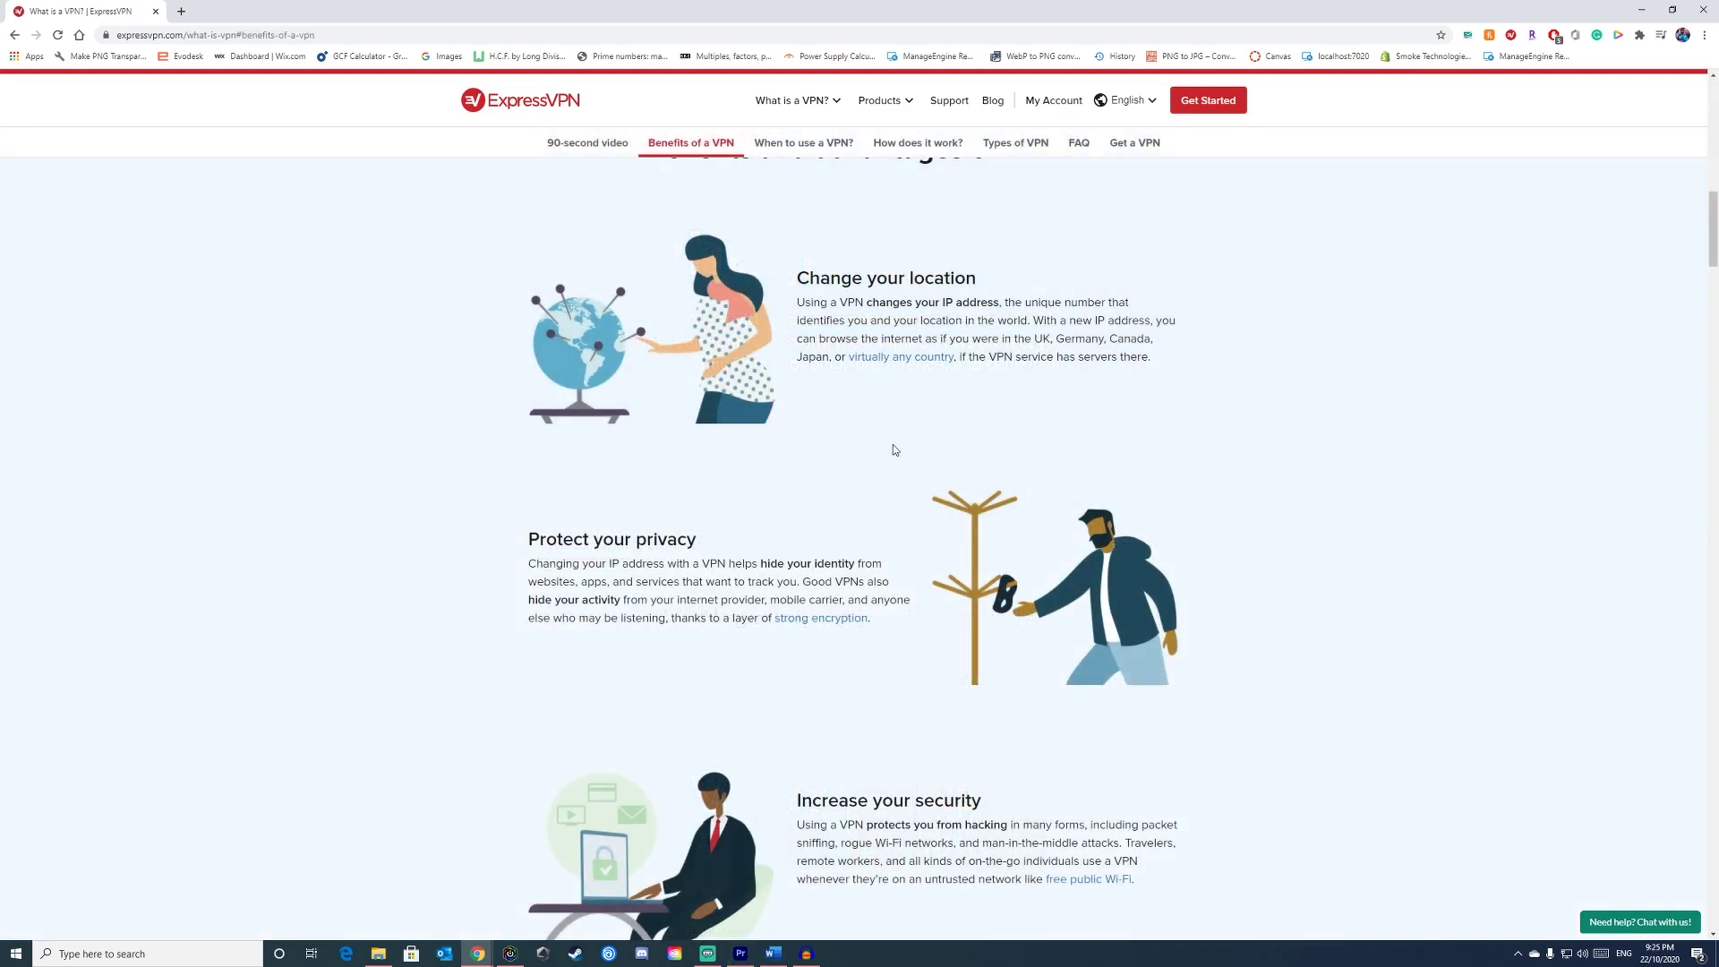
Step: Continue down the page past the Learn more about VPN cards to the footer links
scroll(893, 450, down, 1)
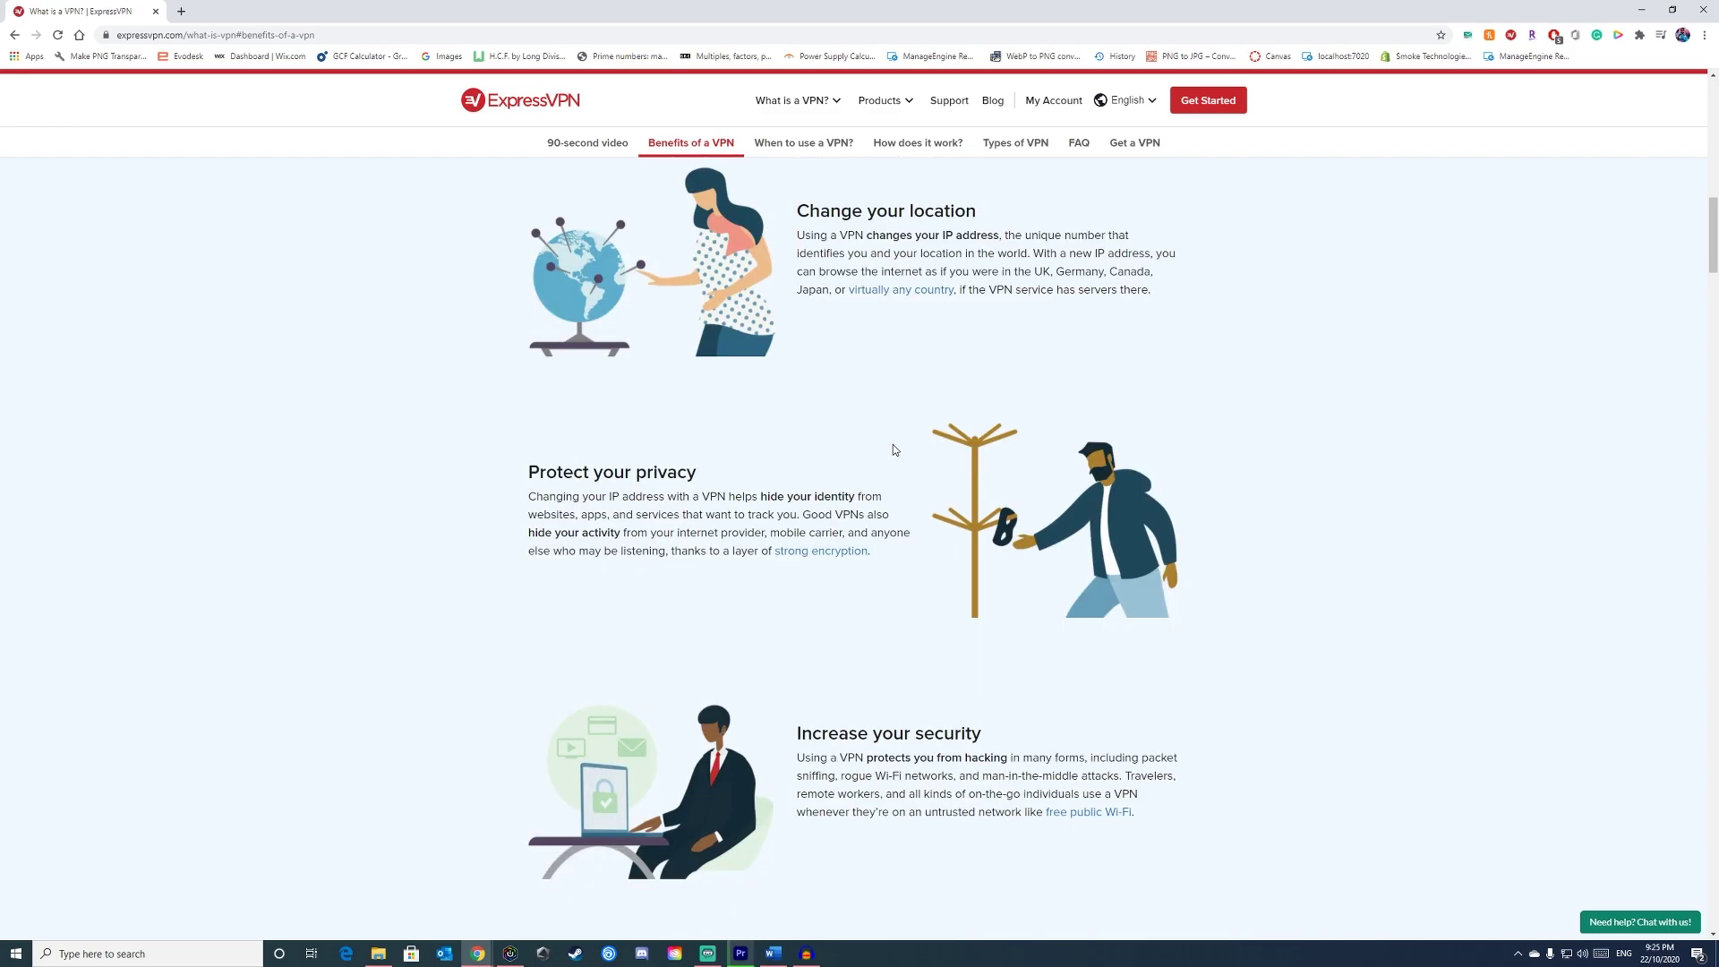
scroll(894, 449, down, 1)
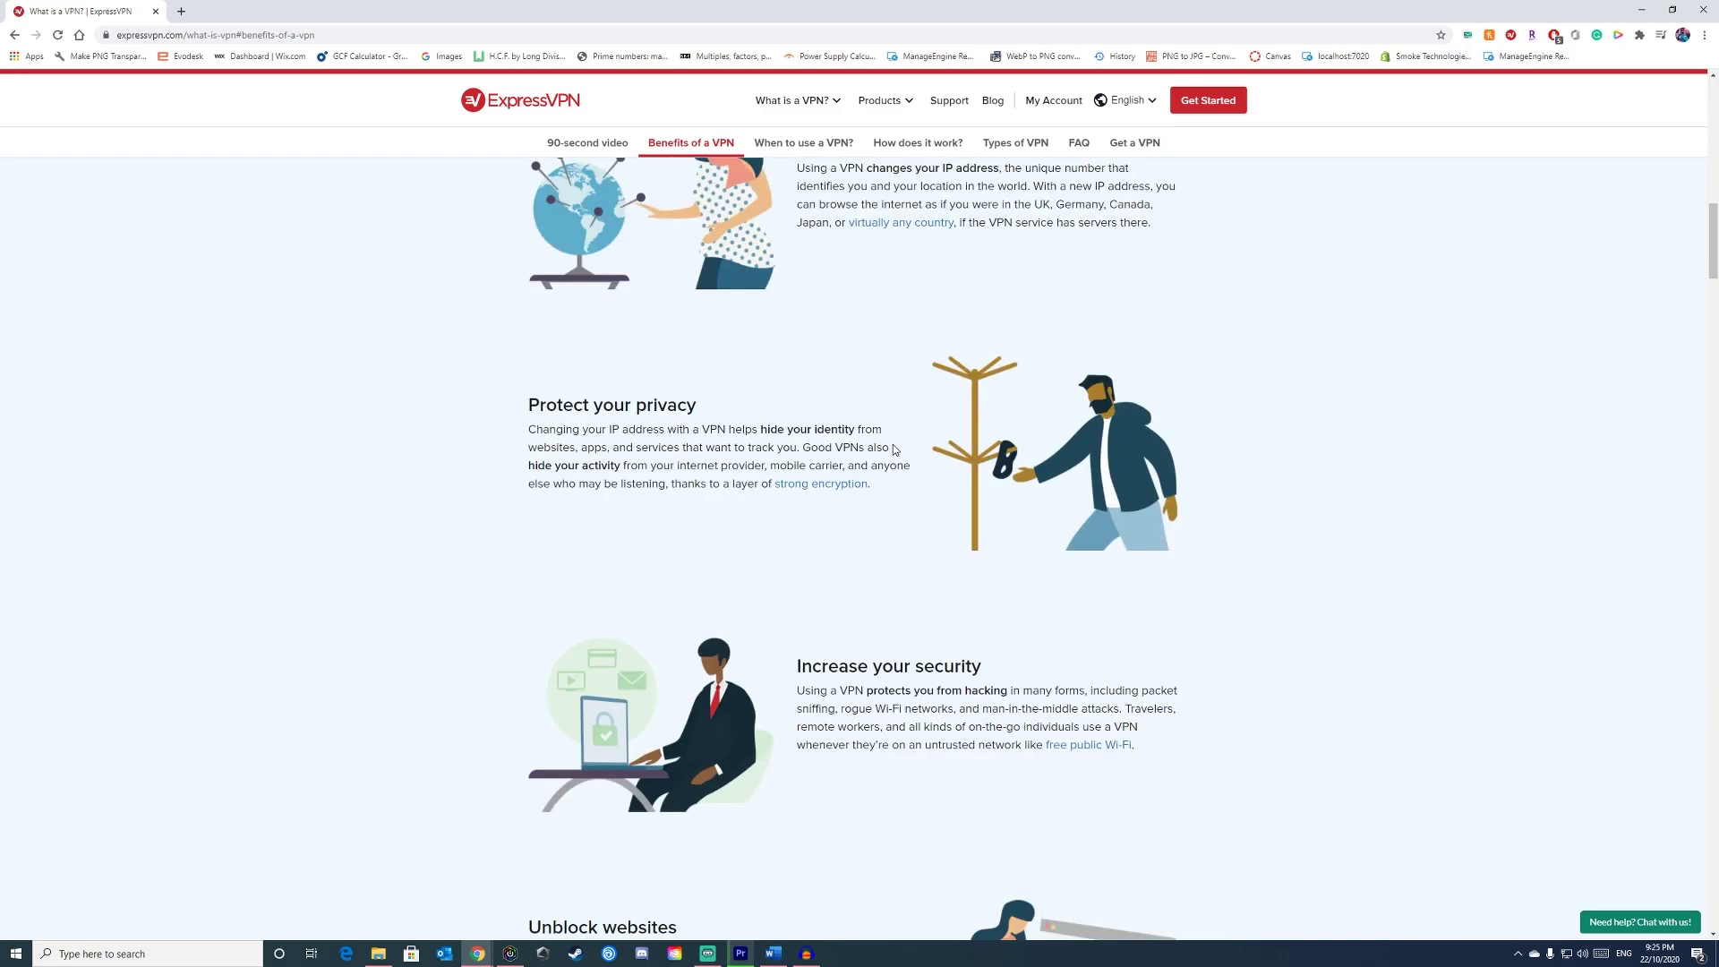
scroll(893, 449, down, 1)
scroll(1404, 538, down, 1)
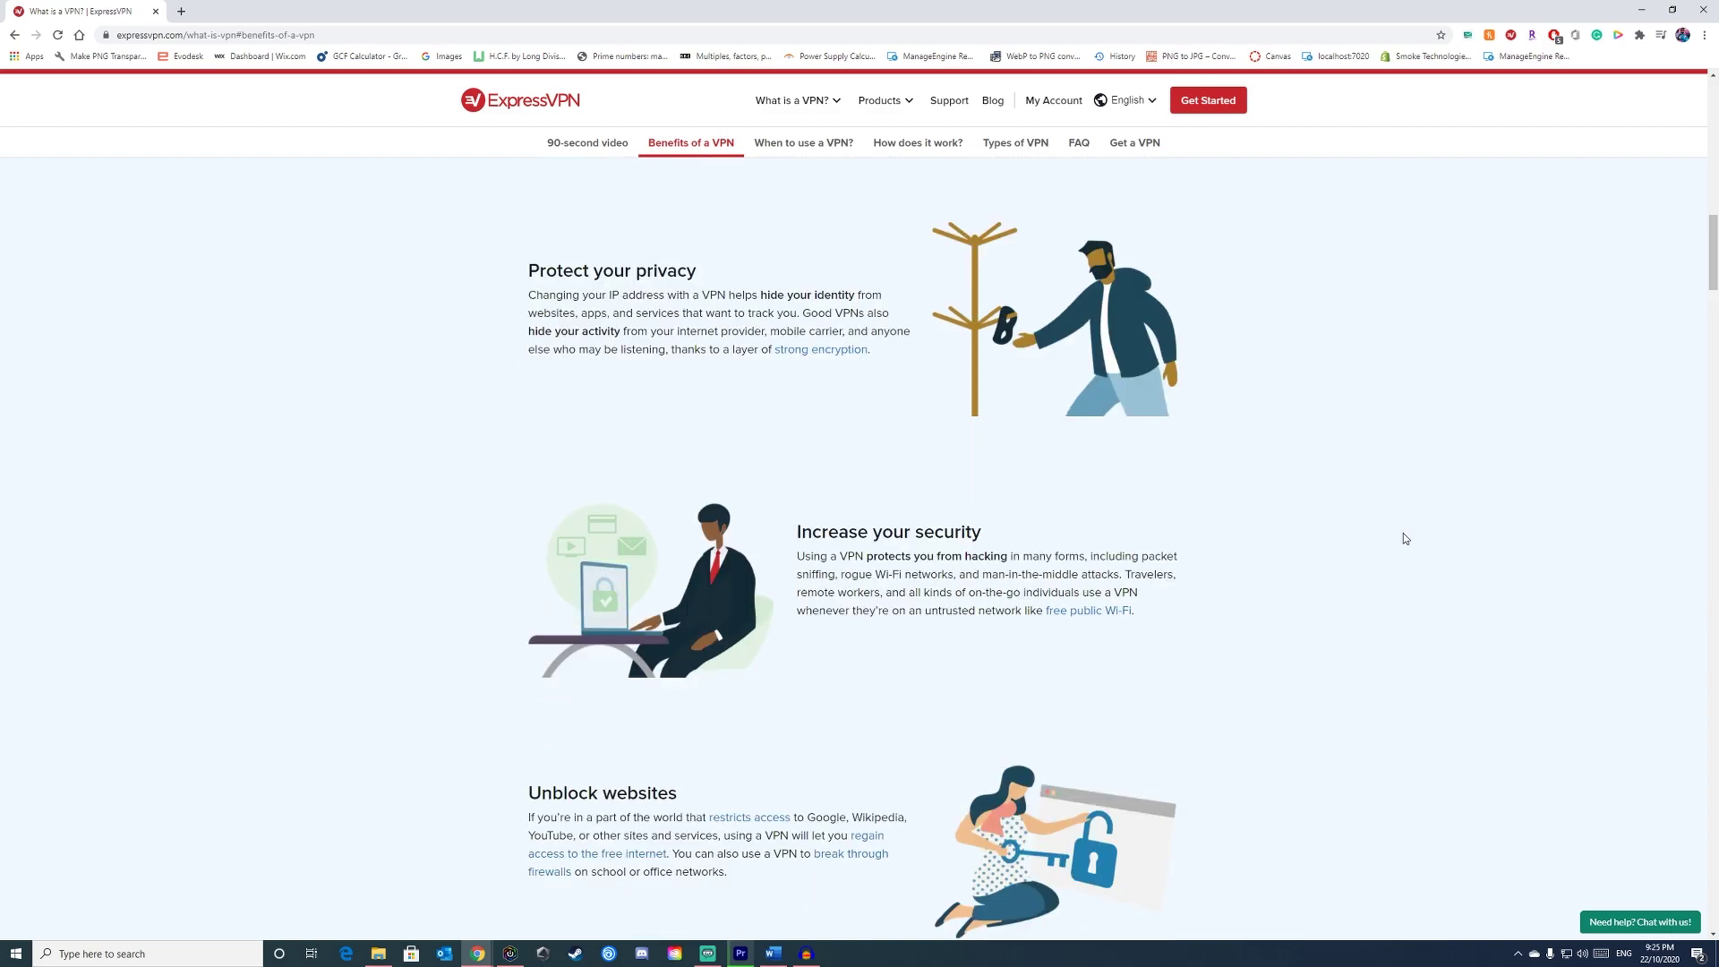
scroll(1404, 539, down, 1)
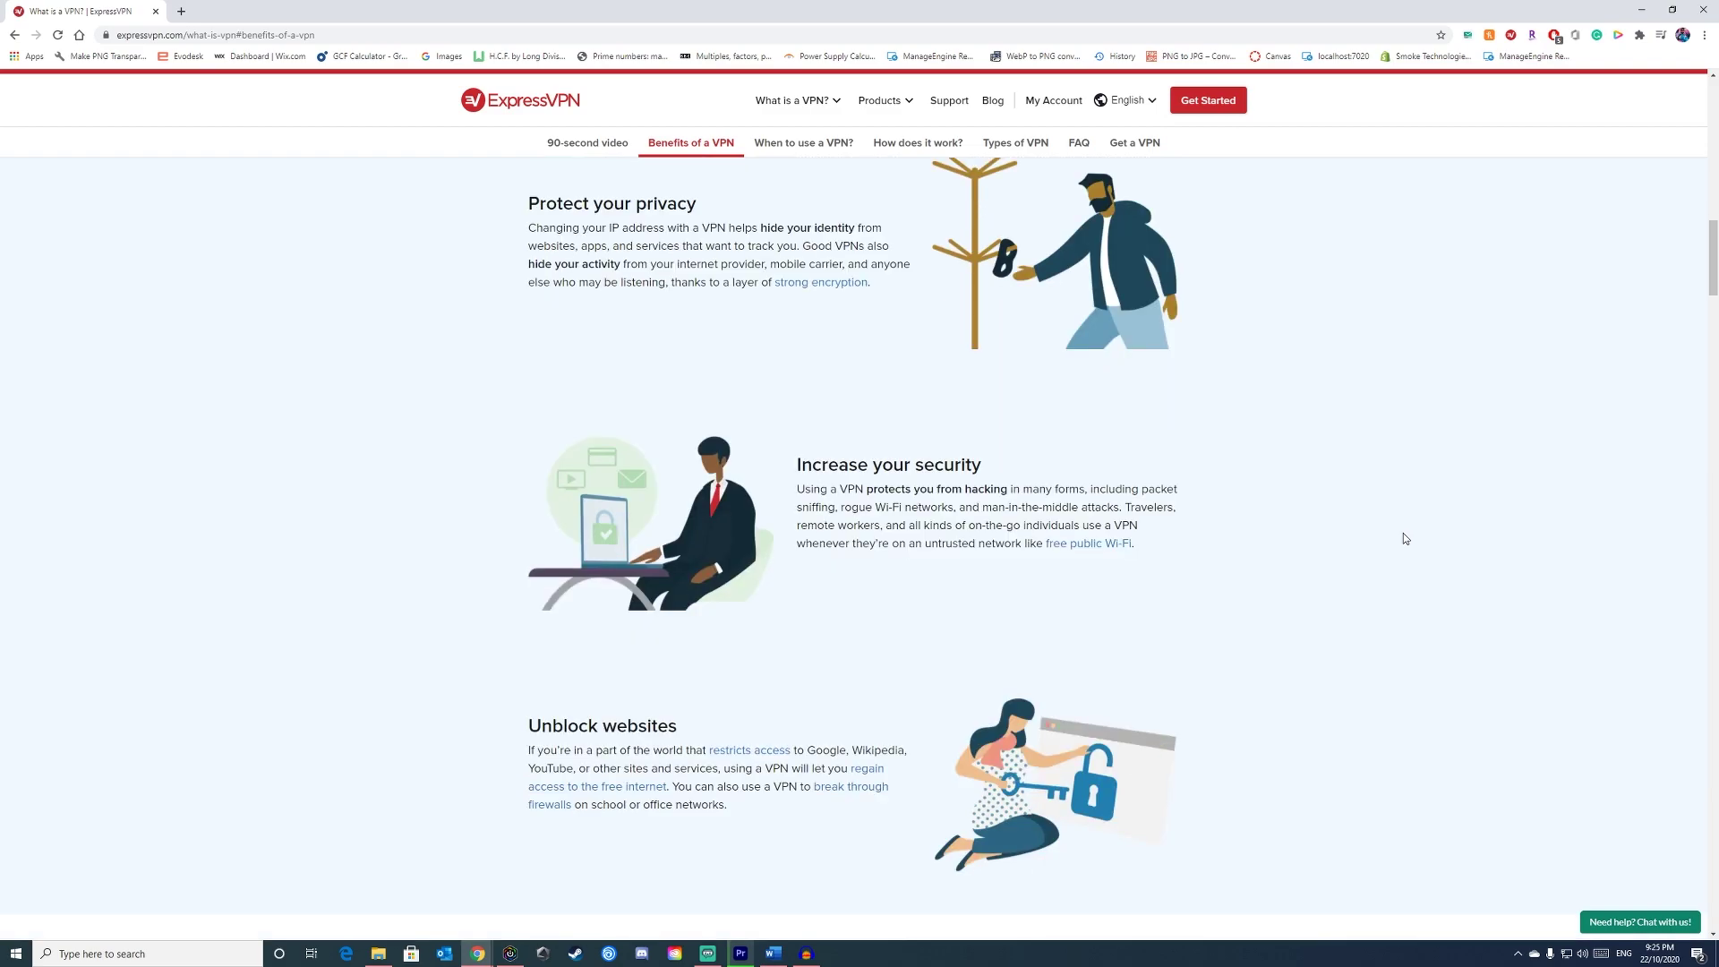
scroll(1404, 538, down, 1)
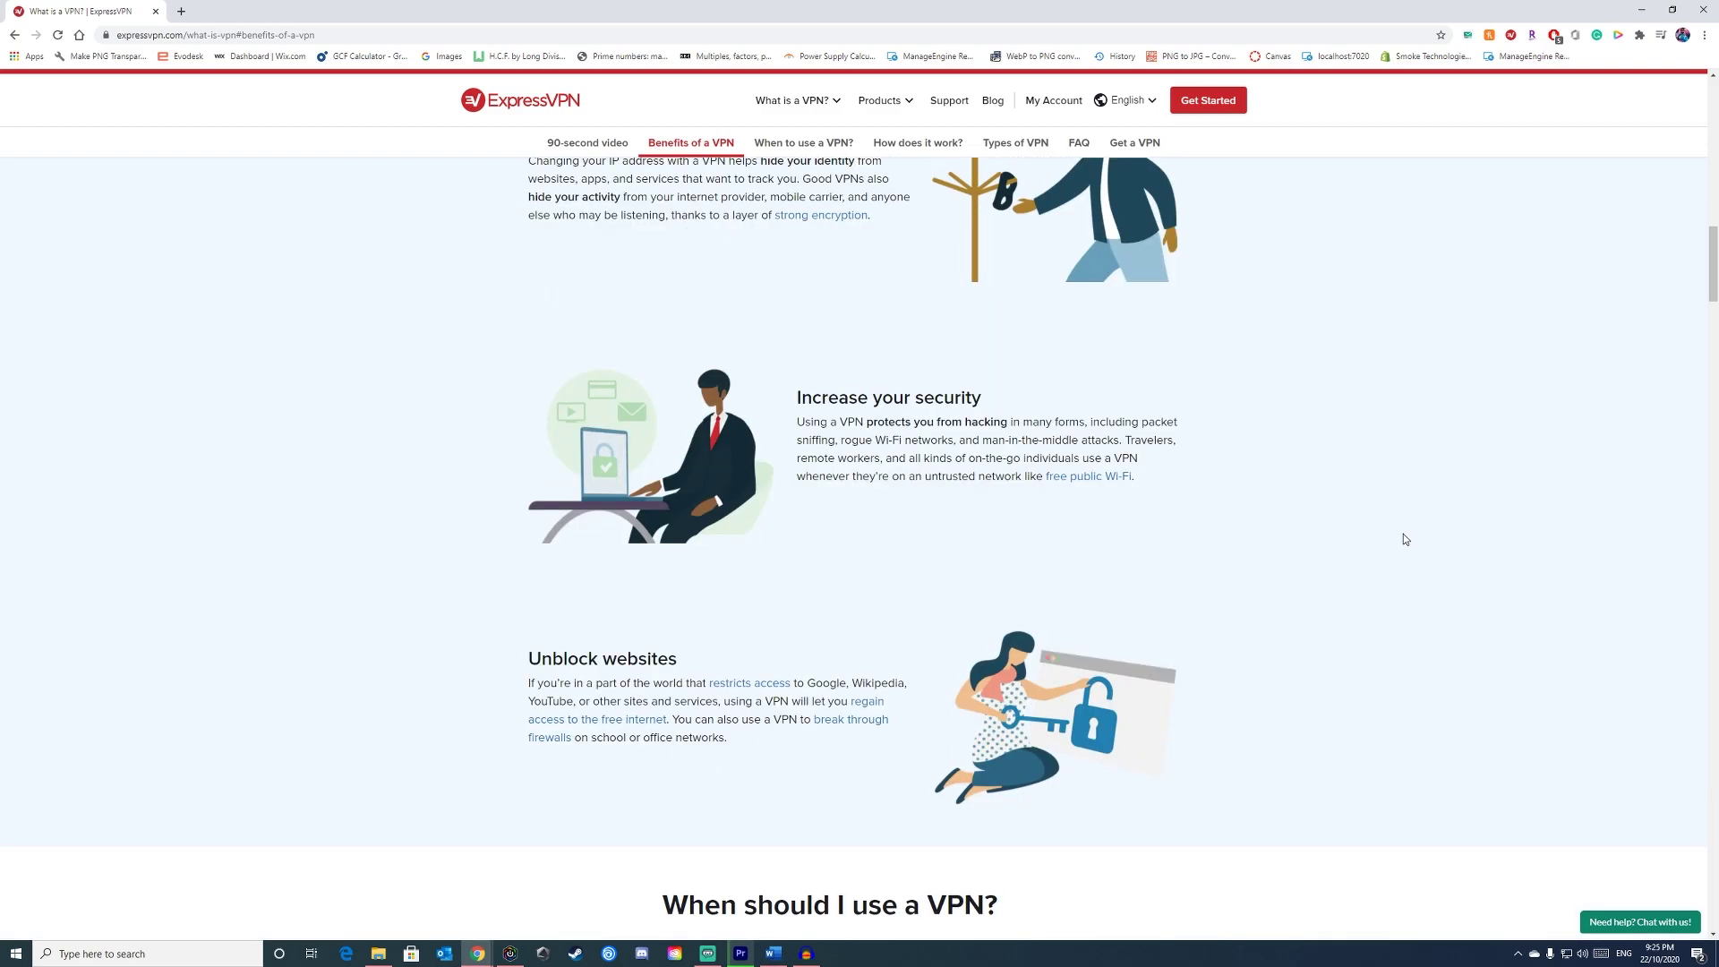
scroll(1404, 538, down, 1)
scroll(1403, 542, down, 1)
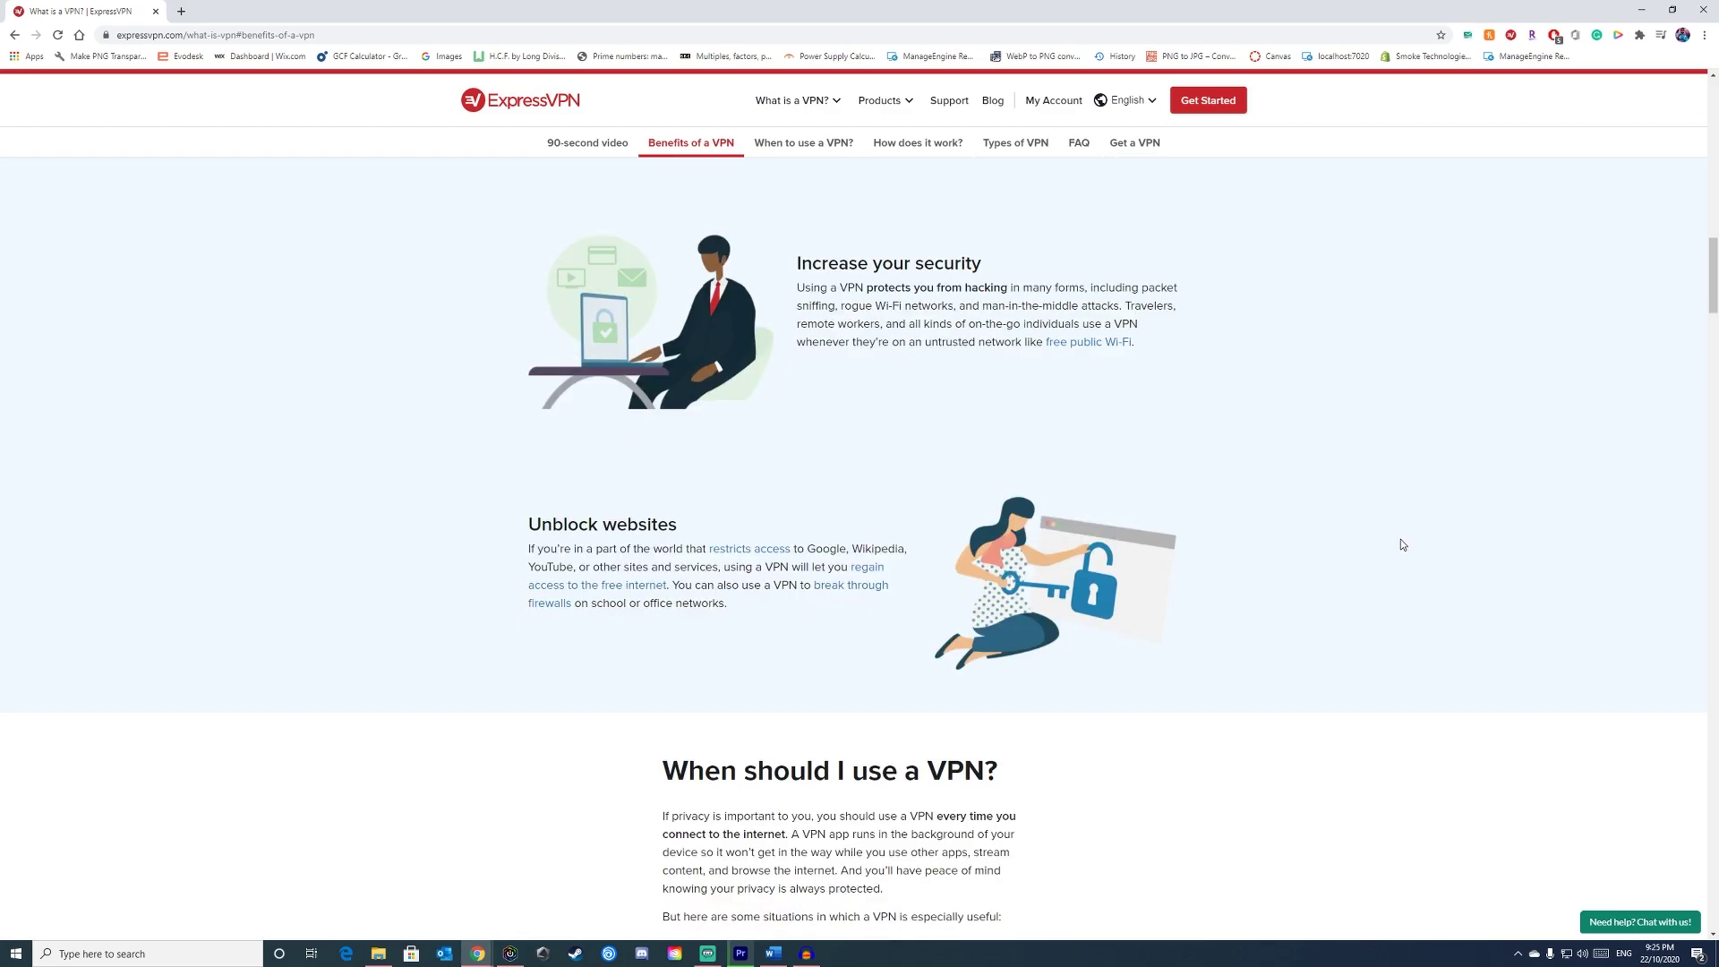
scroll(1402, 544, down, 1)
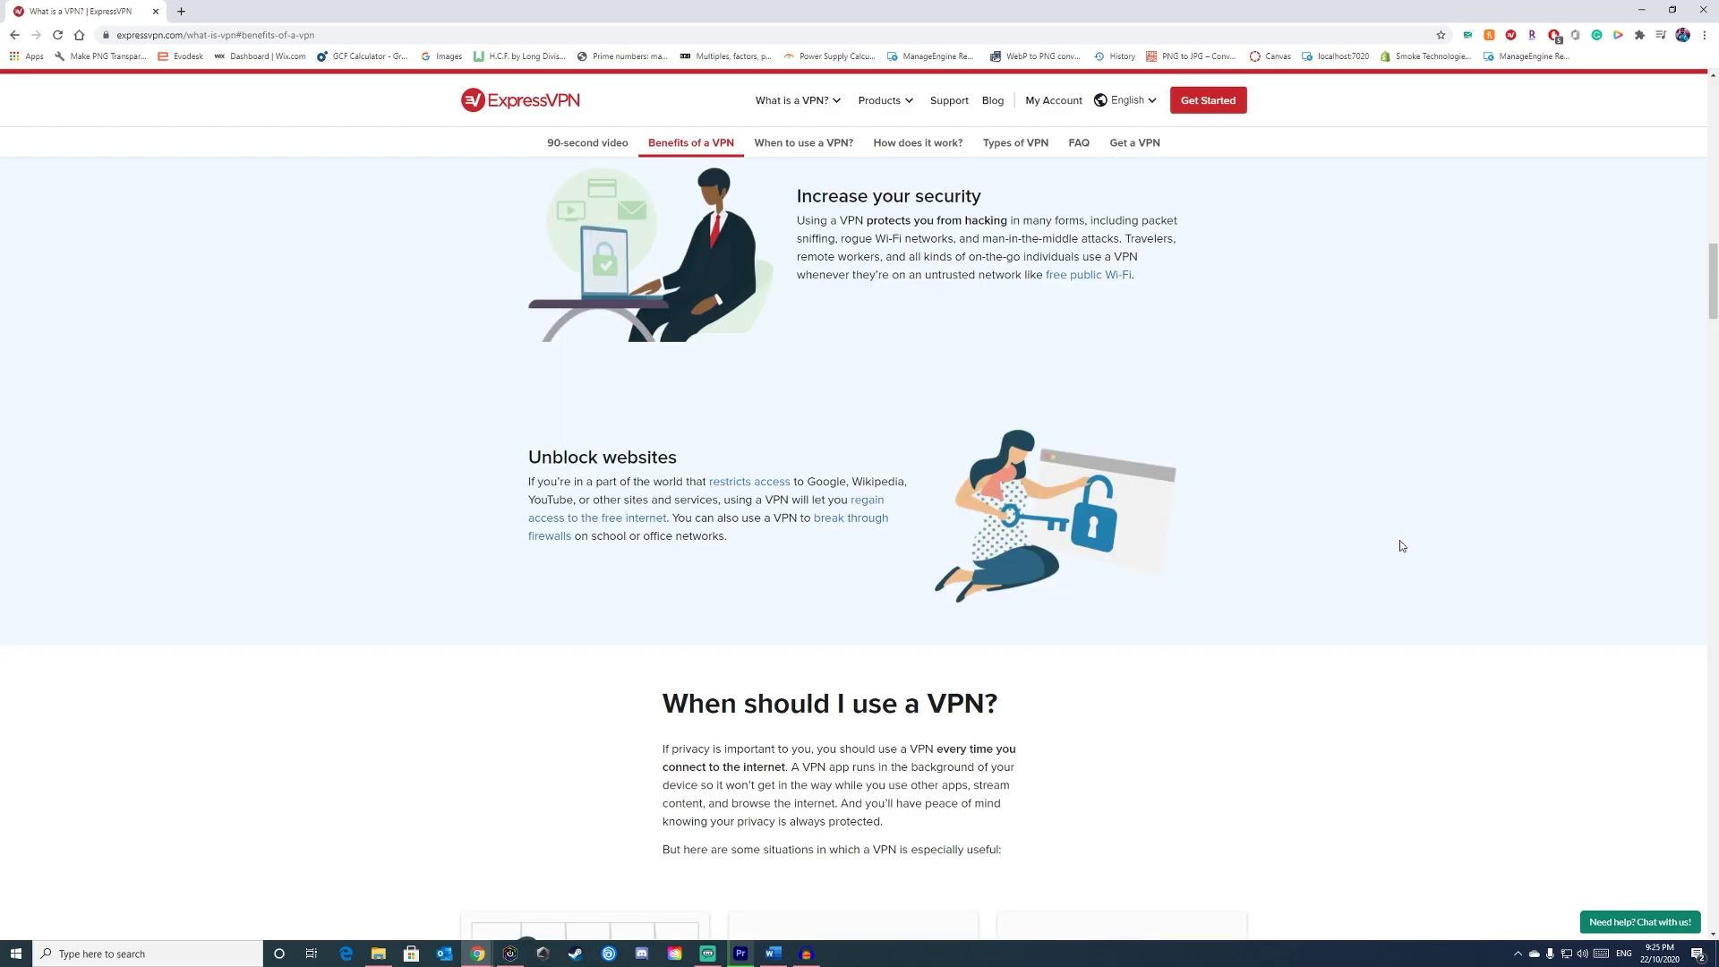
scroll(1399, 543, down, 1)
scroll(1401, 548, down, 1)
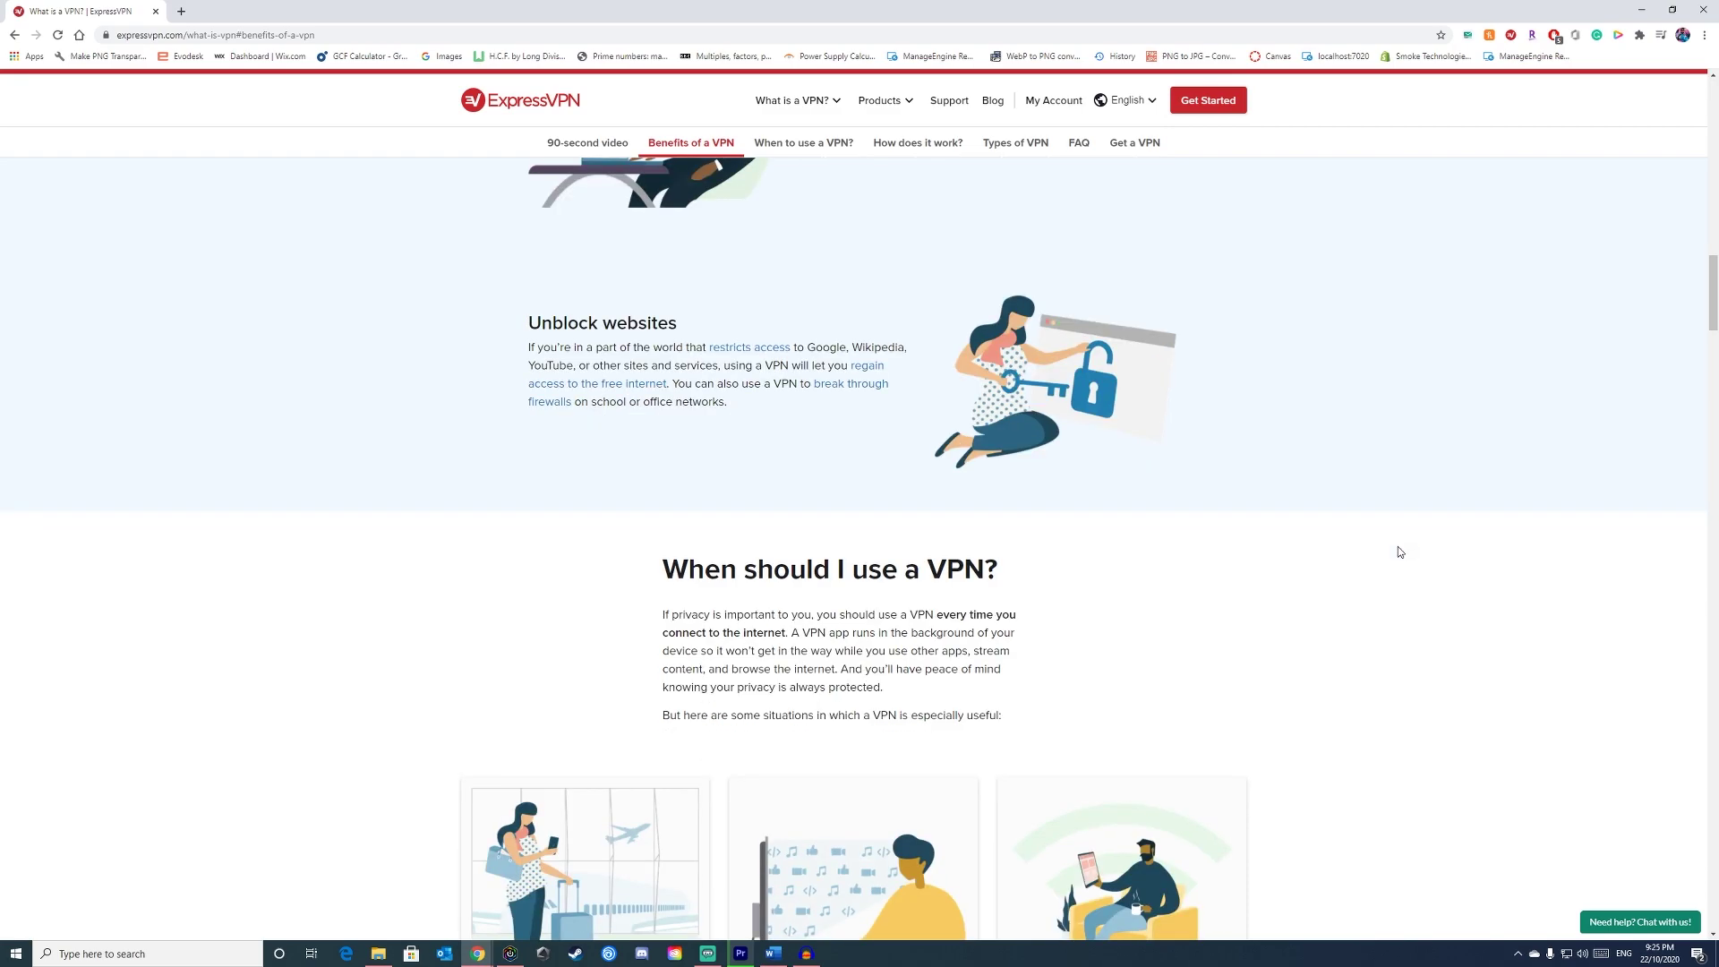
scroll(1398, 548, down, 1)
scroll(1387, 528, down, 1)
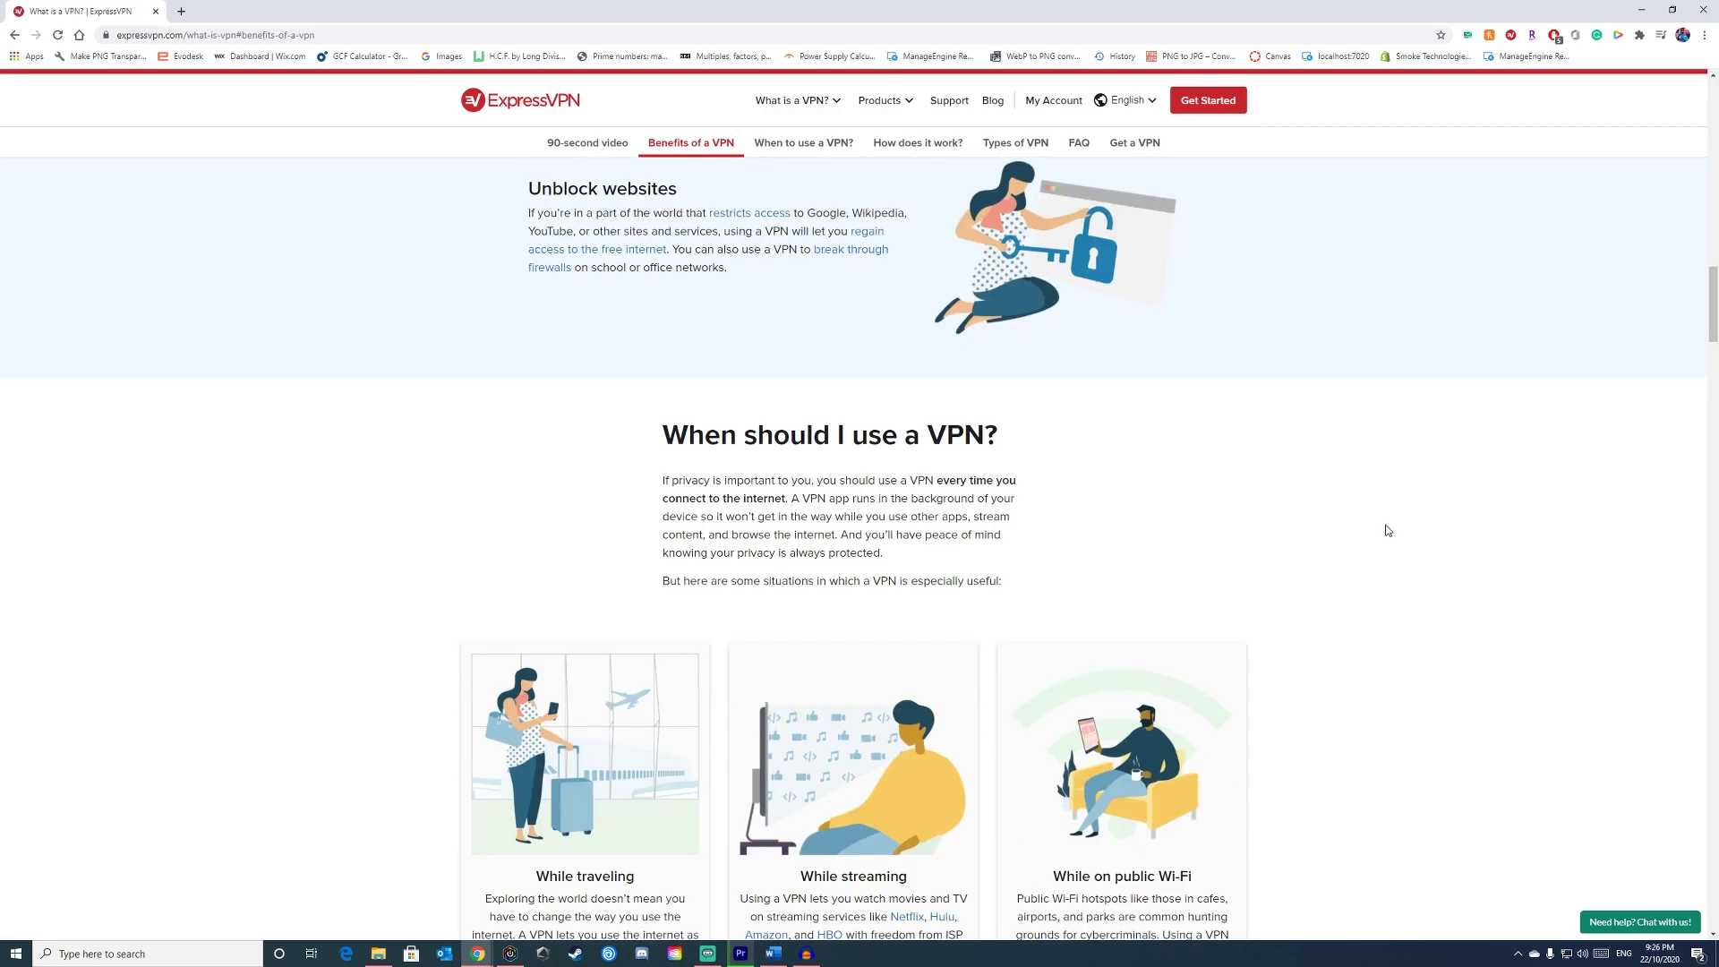
scroll(1392, 530, down, 1)
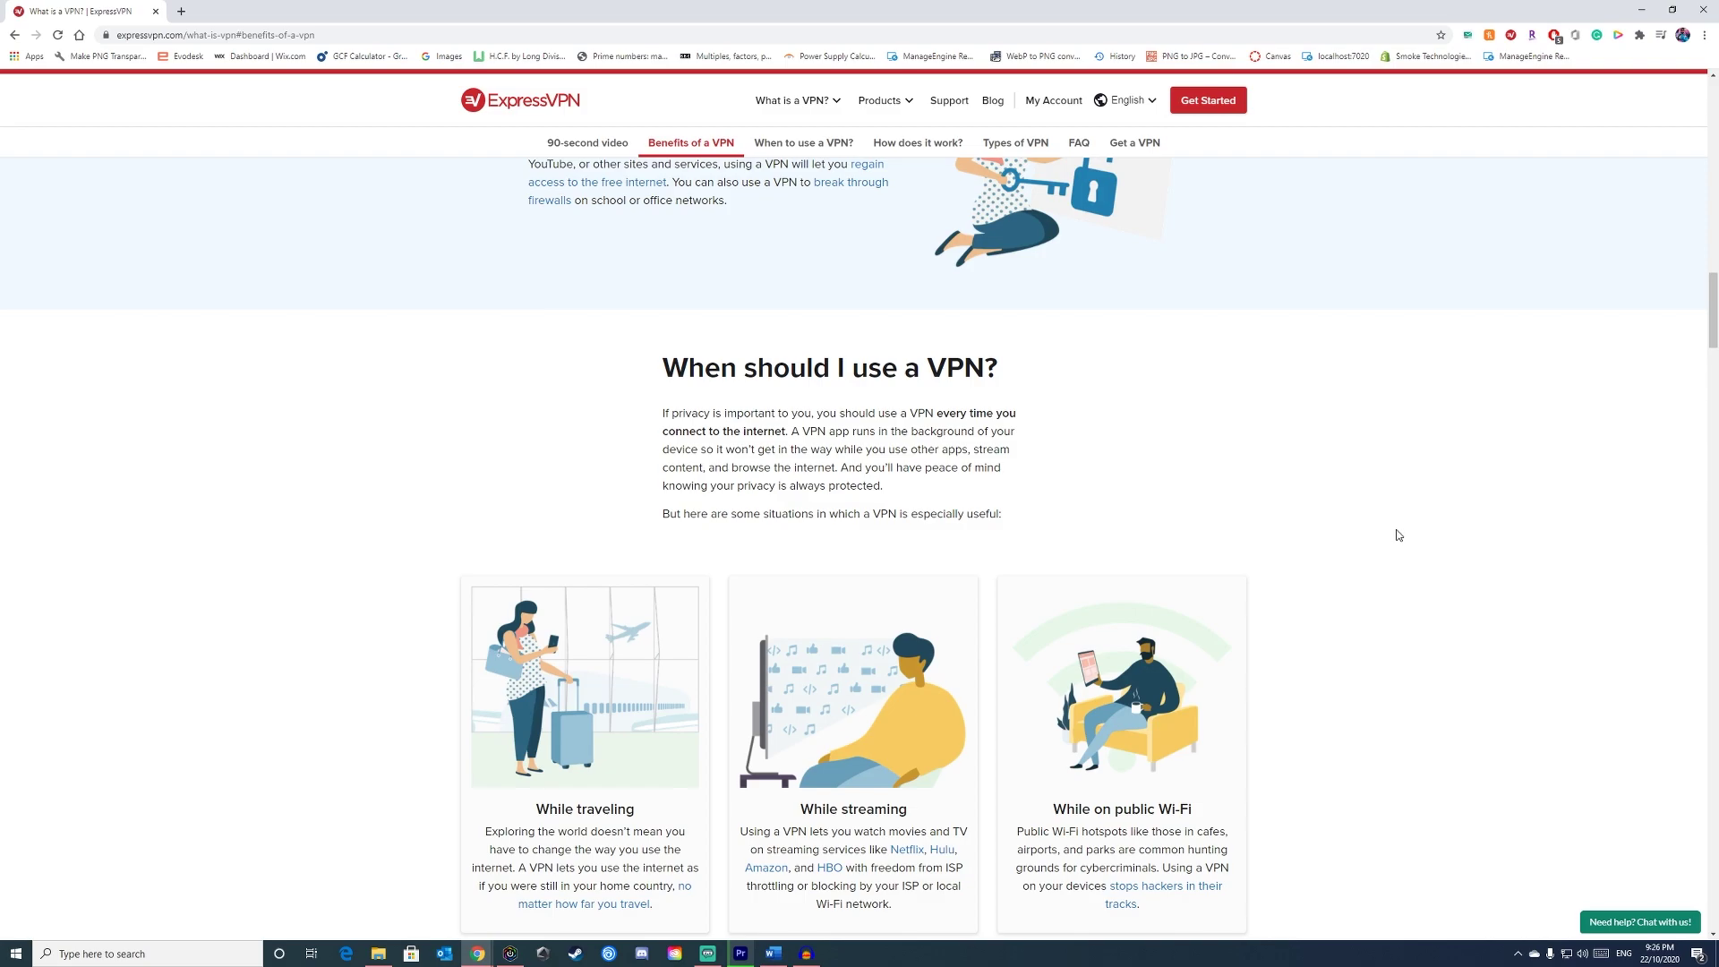
scroll(1407, 529, down, 1)
scroll(1343, 503, down, 1)
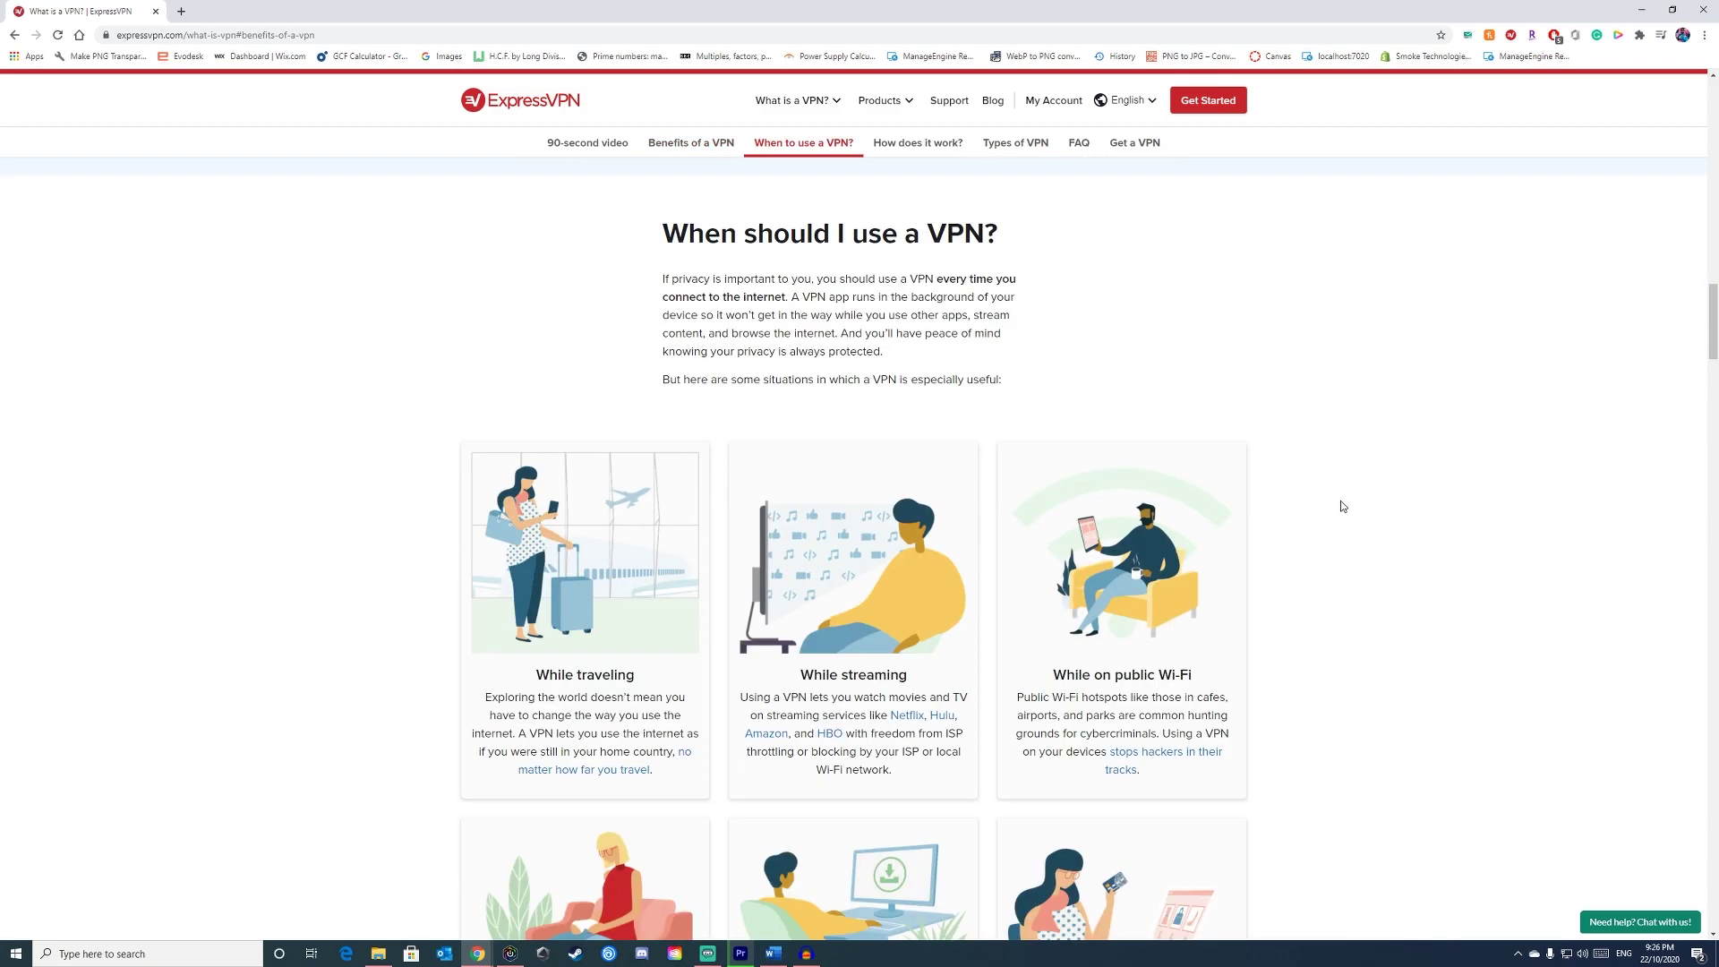
scroll(1340, 506, down, 1)
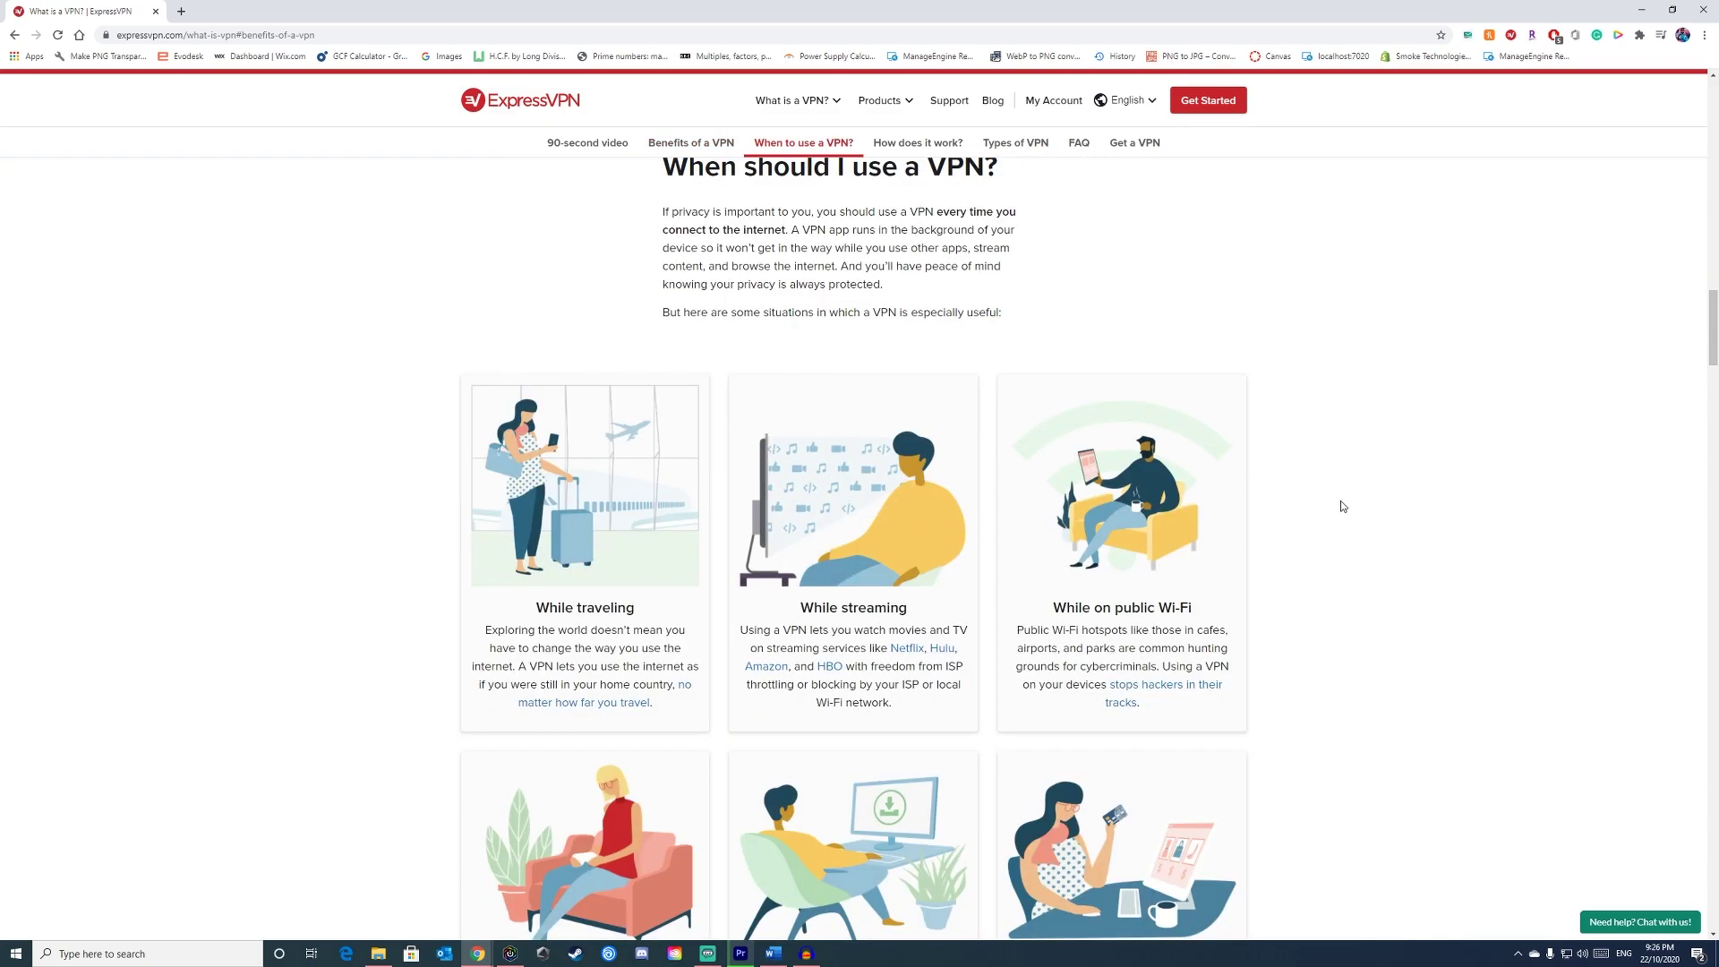
scroll(1340, 506, down, 1)
scroll(1343, 505, down, 1)
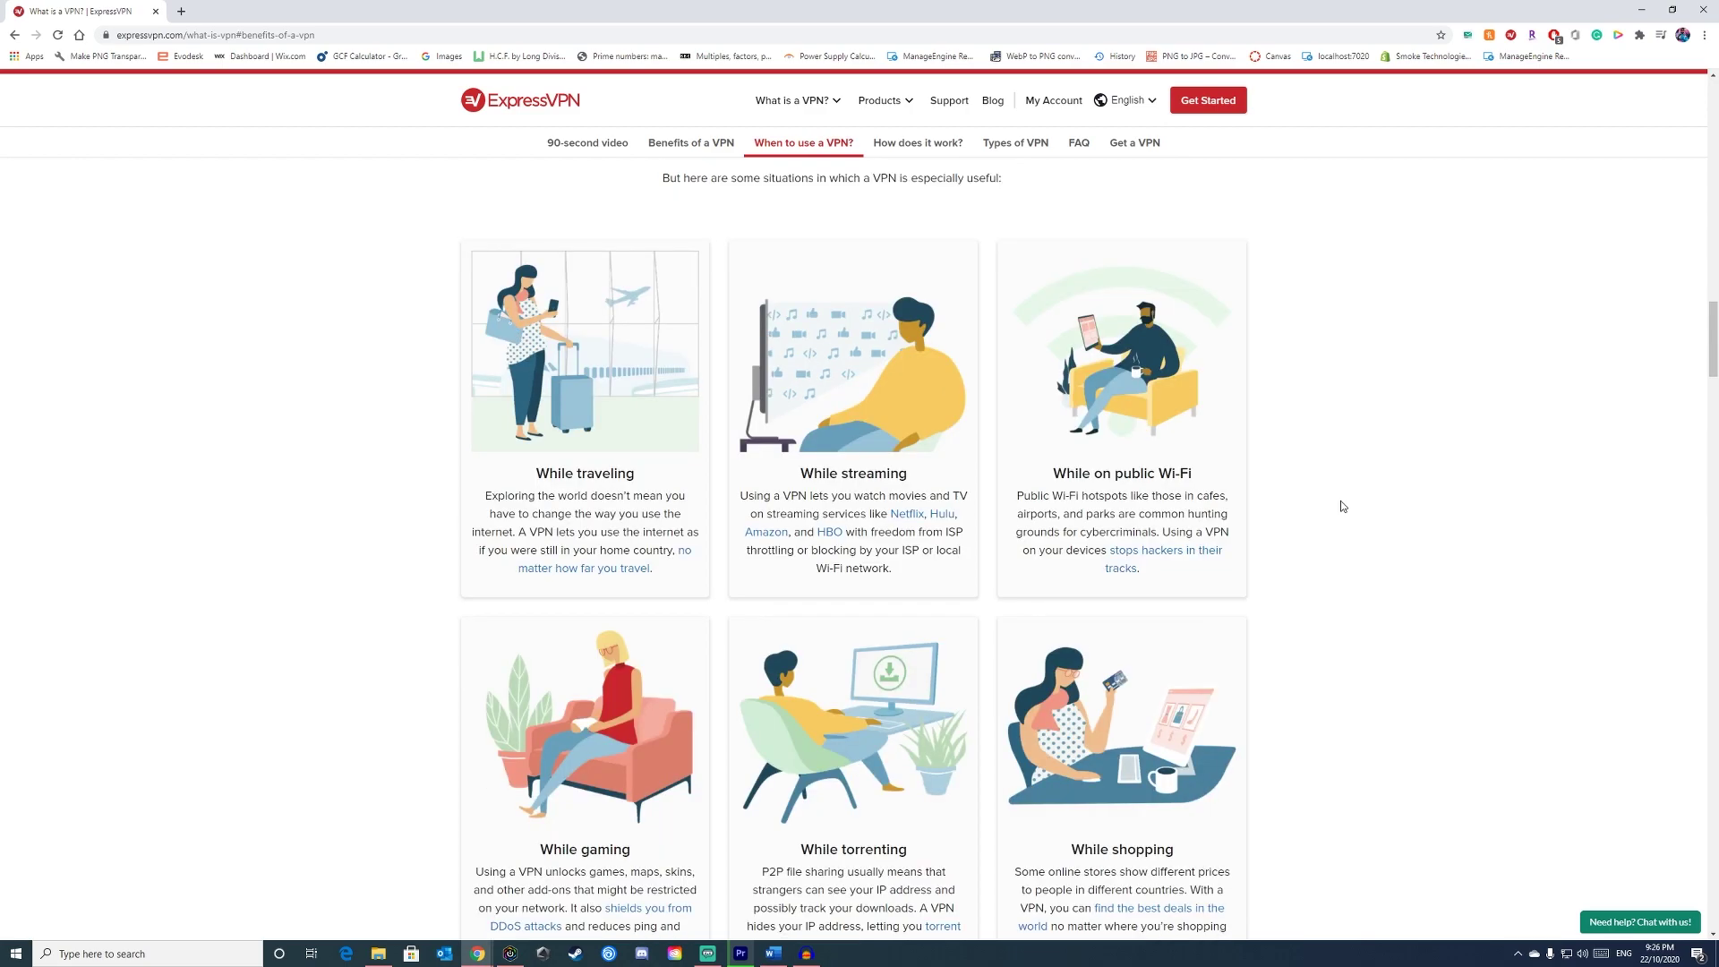
scroll(1345, 508, down, 1)
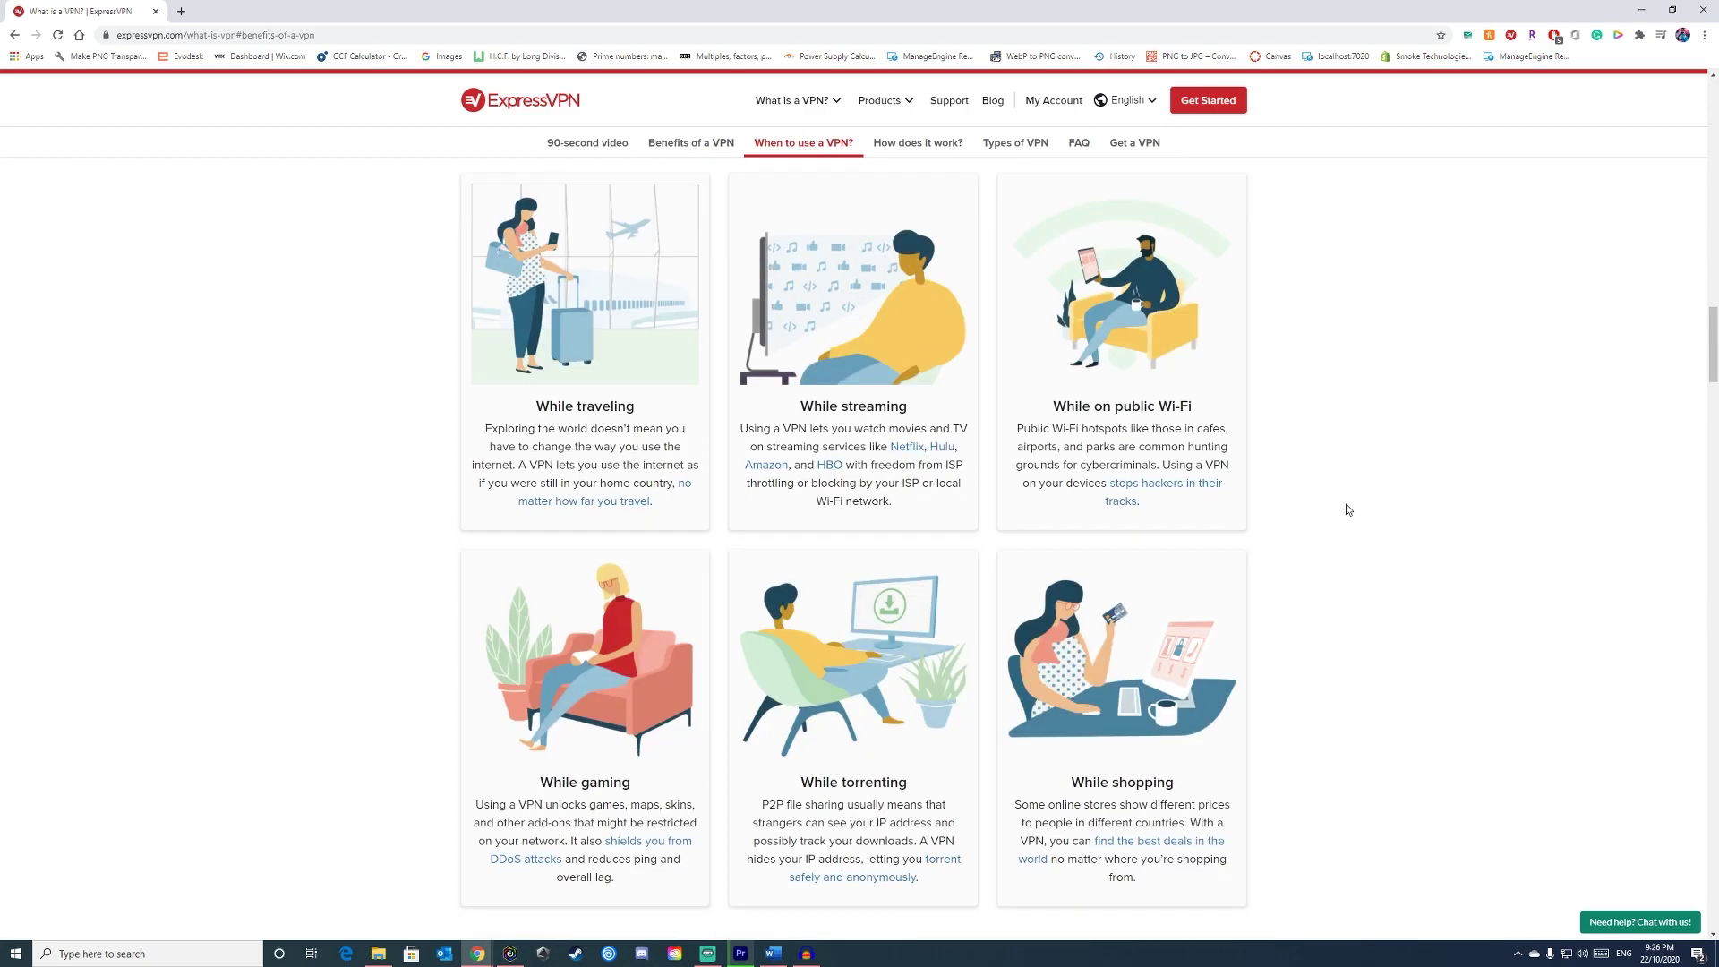
scroll(1349, 511, down, 1)
scroll(1349, 512, down, 1)
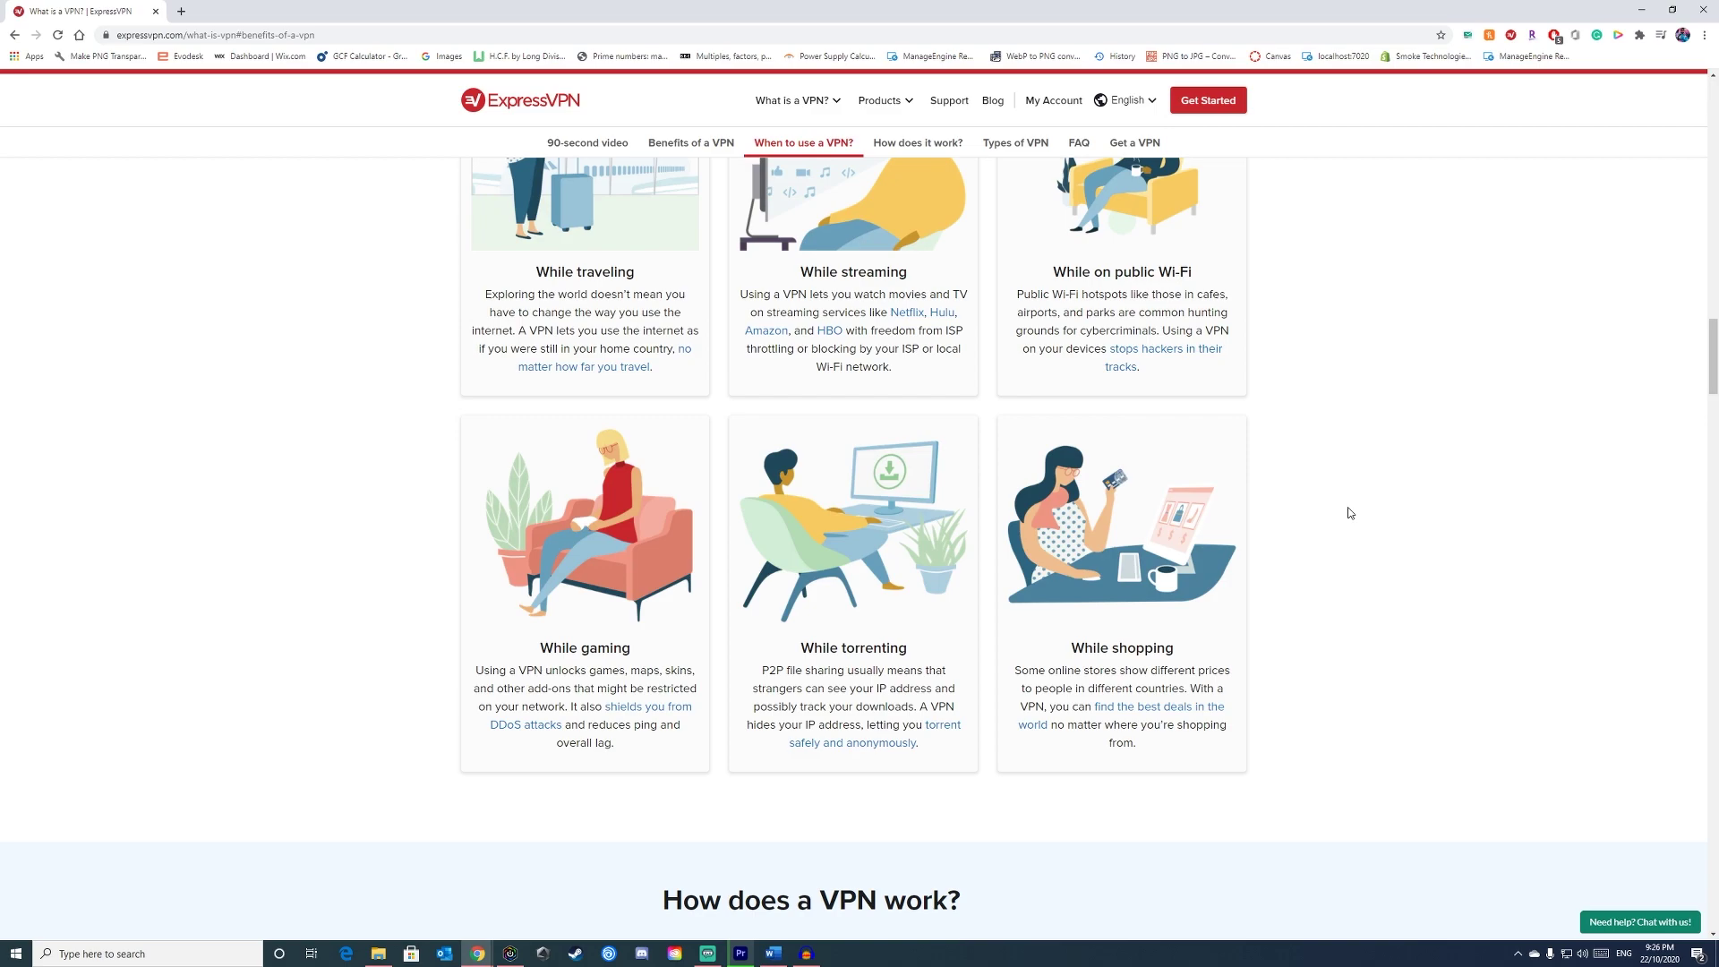
scroll(1350, 513, down, 1)
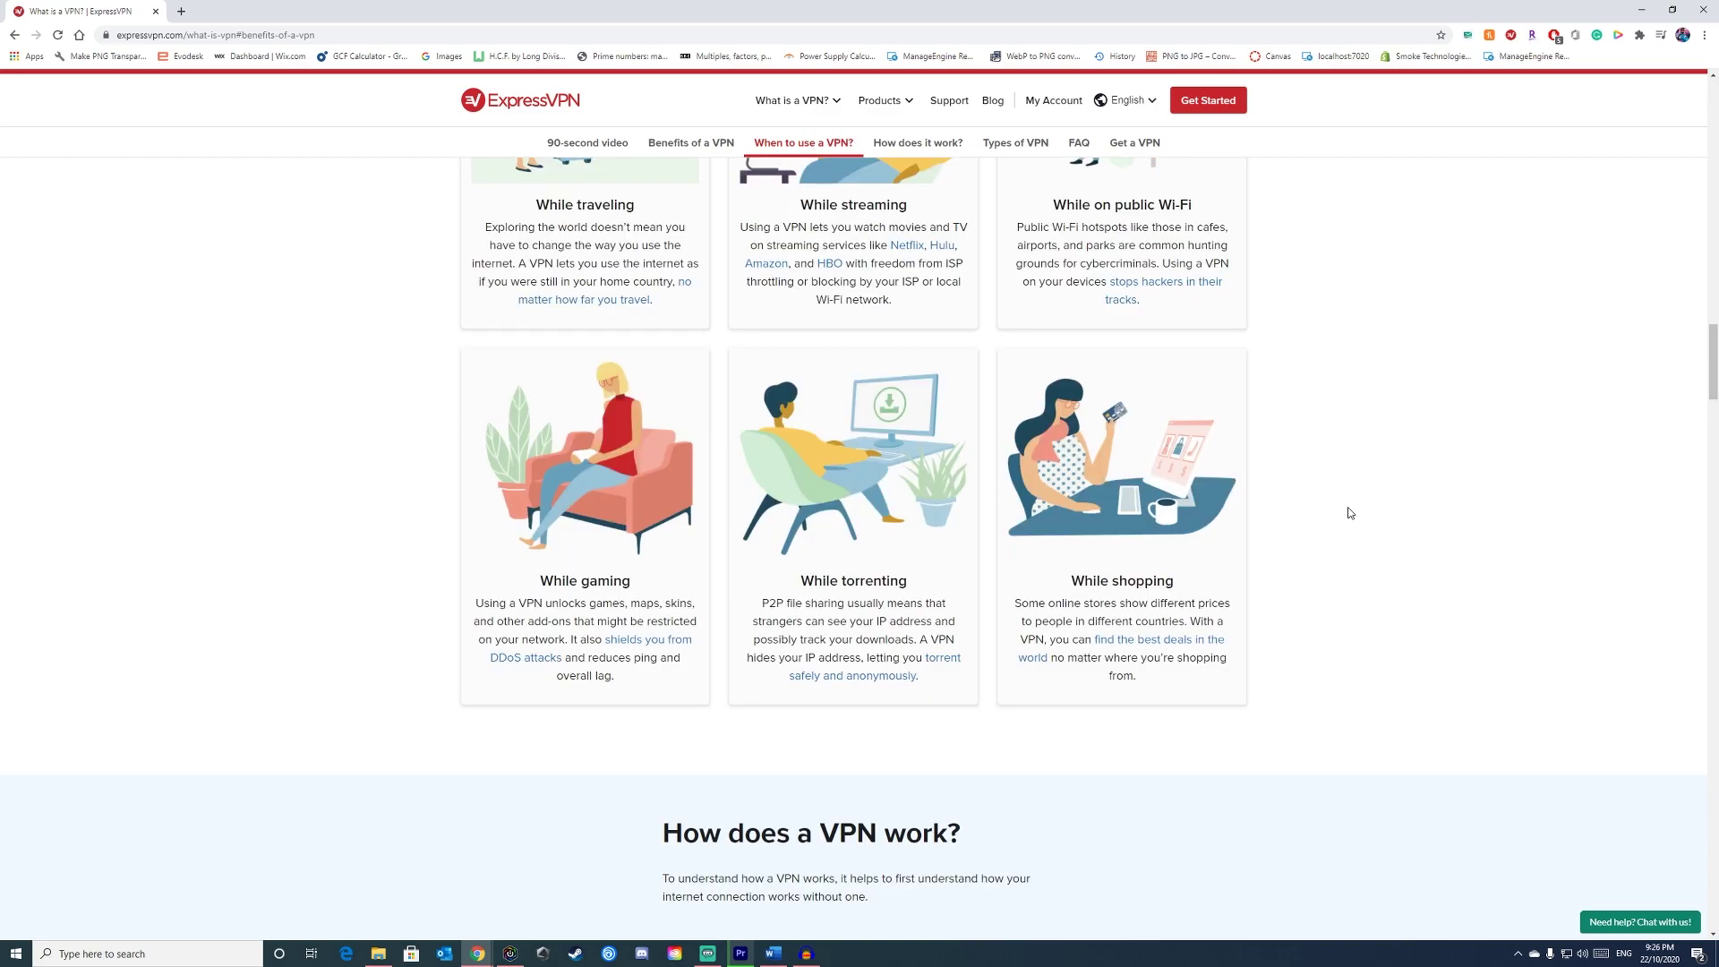
scroll(1349, 512, down, 1)
scroll(1363, 506, down, 1)
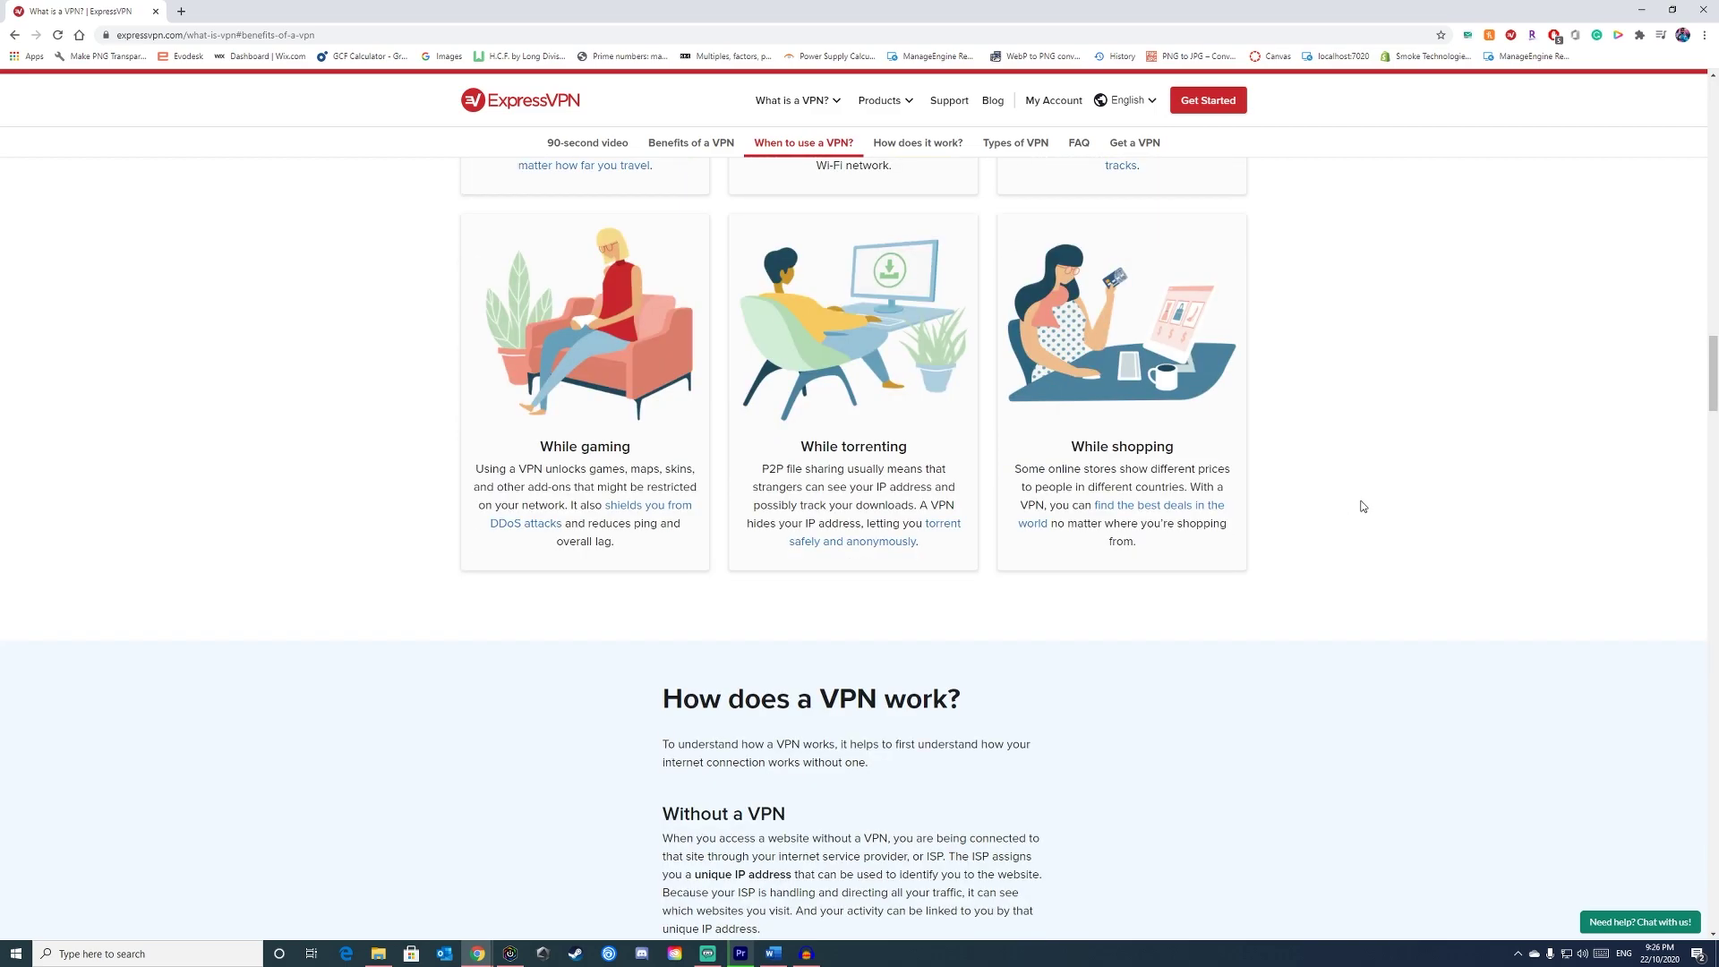
scroll(1363, 506, down, 1)
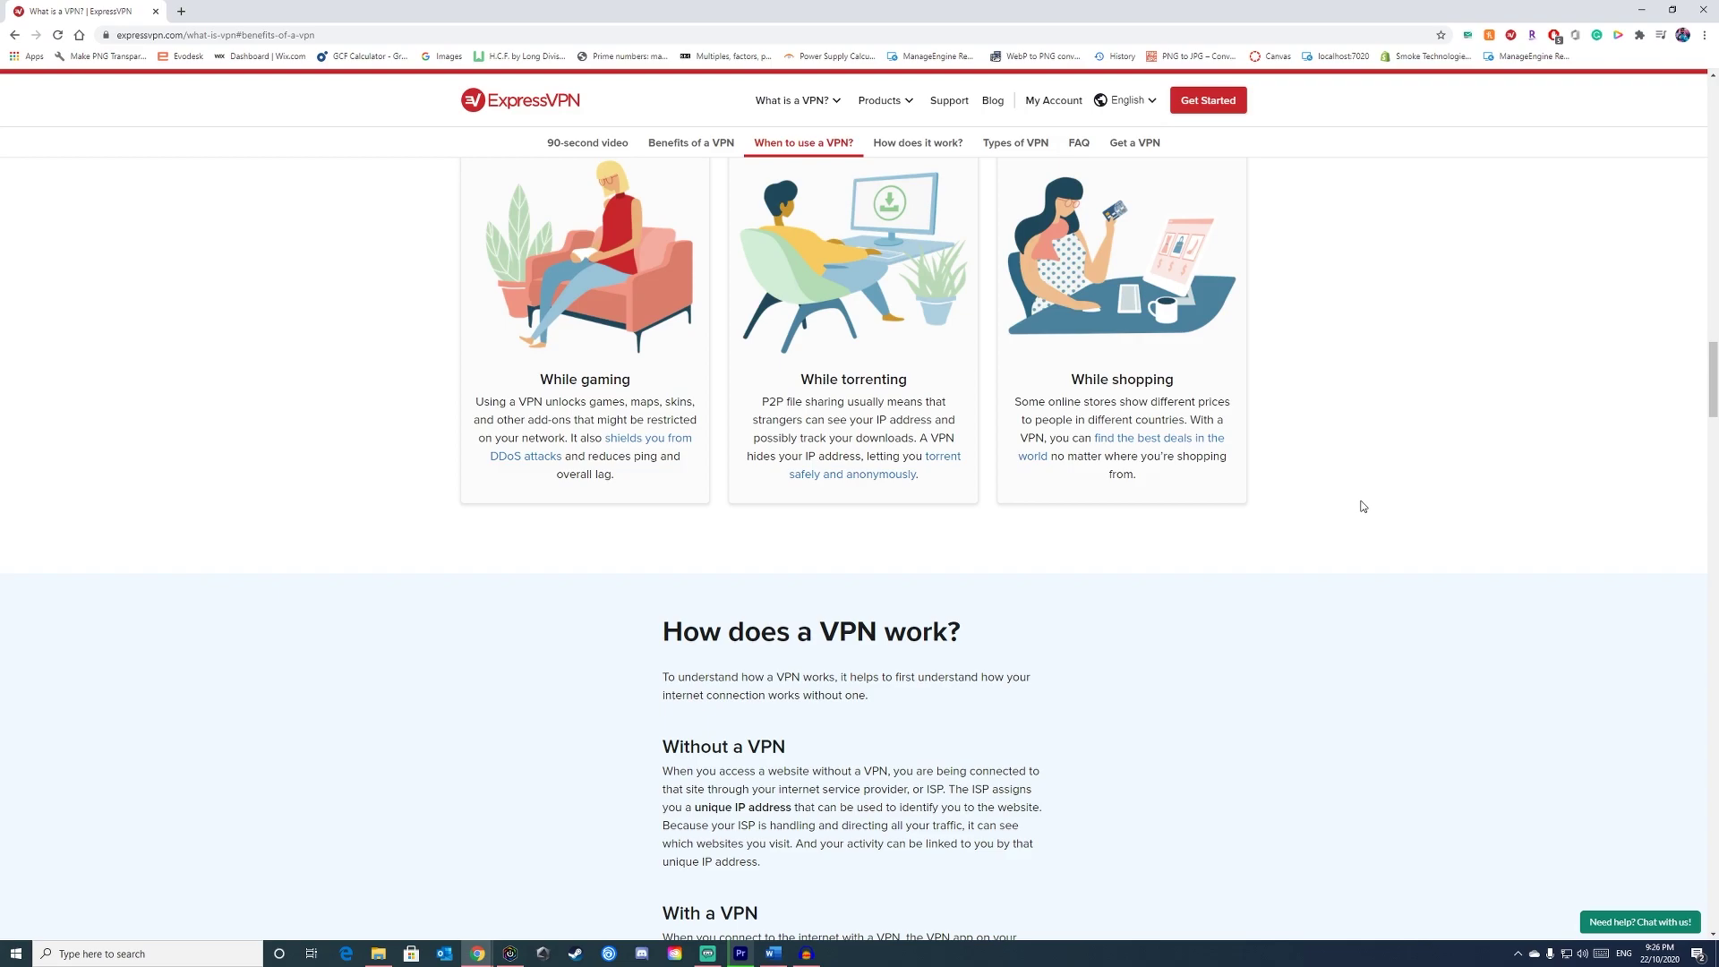
scroll(1363, 507, down, 1)
scroll(1362, 506, down, 1)
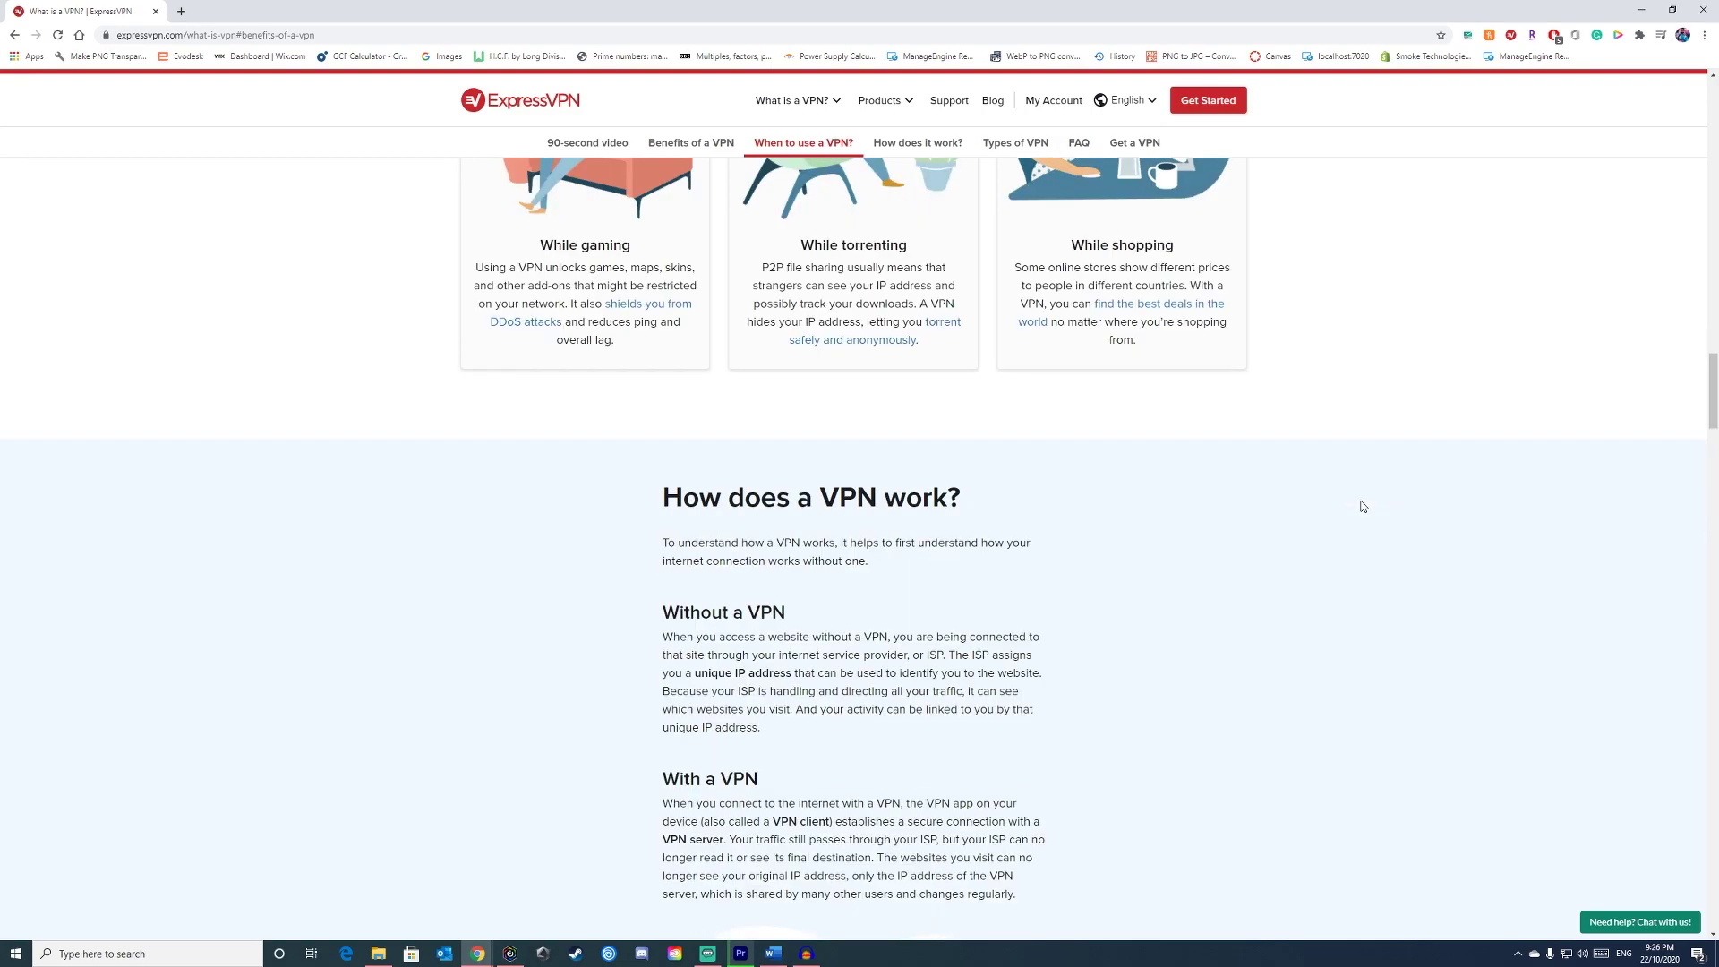
scroll(1363, 507, down, 1)
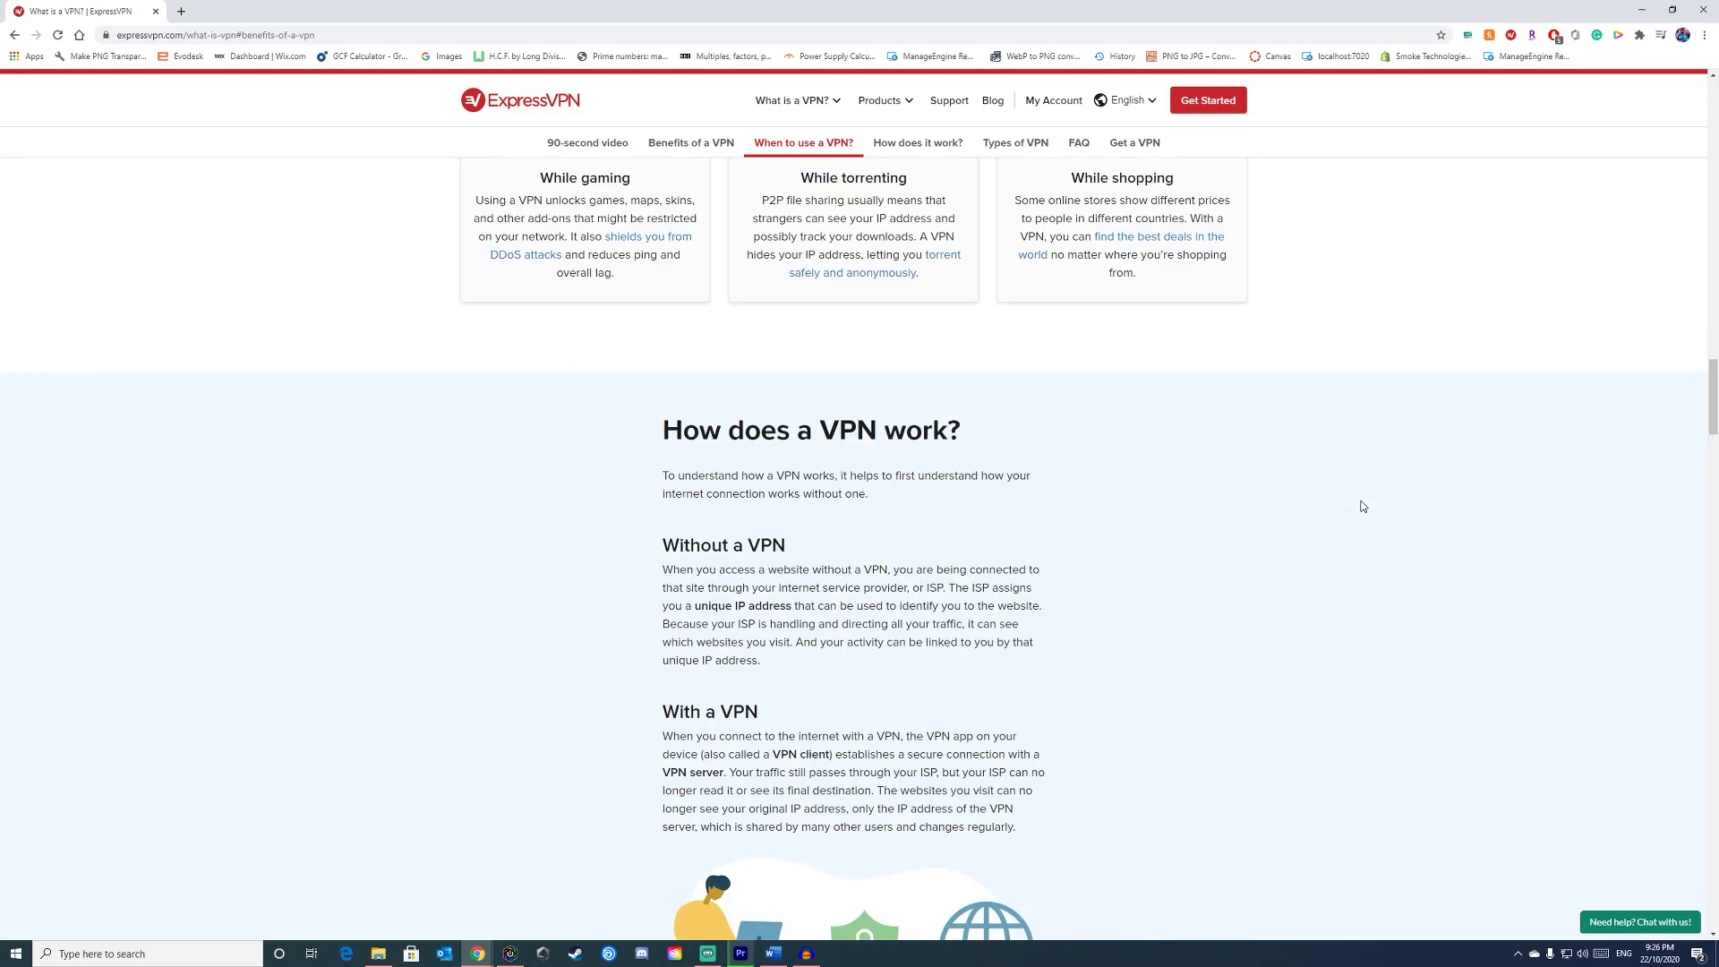
scroll(1363, 507, down, 1)
scroll(1363, 507, down, 1)
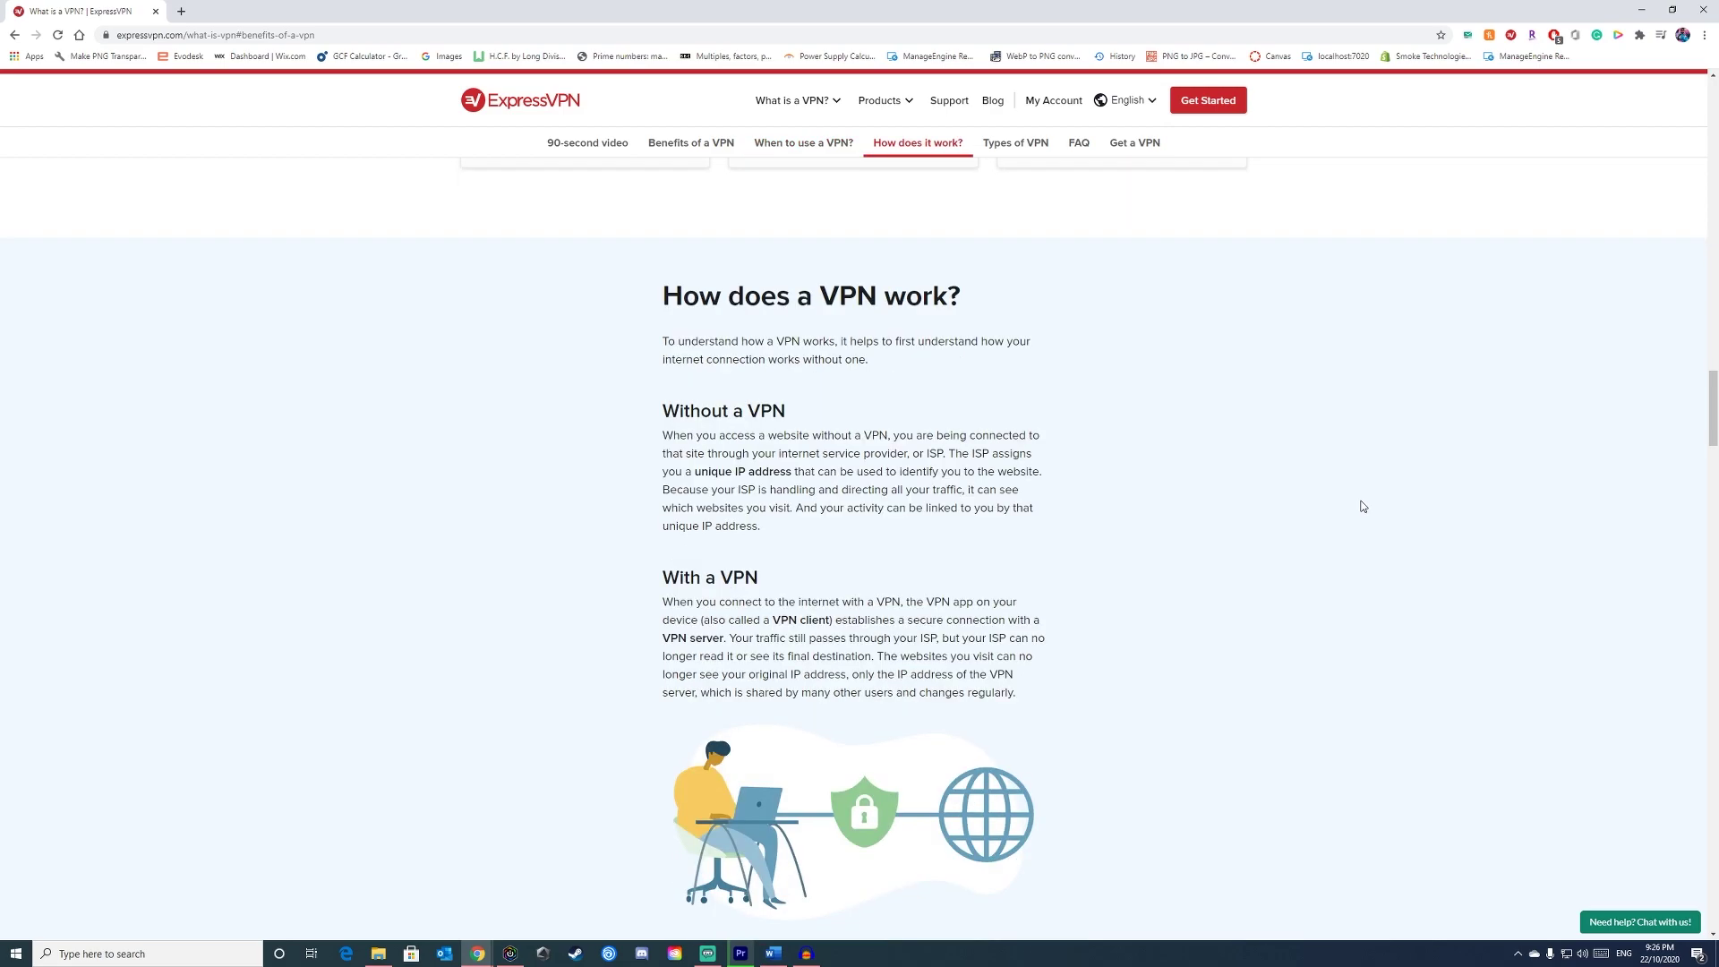
scroll(1362, 507, down, 1)
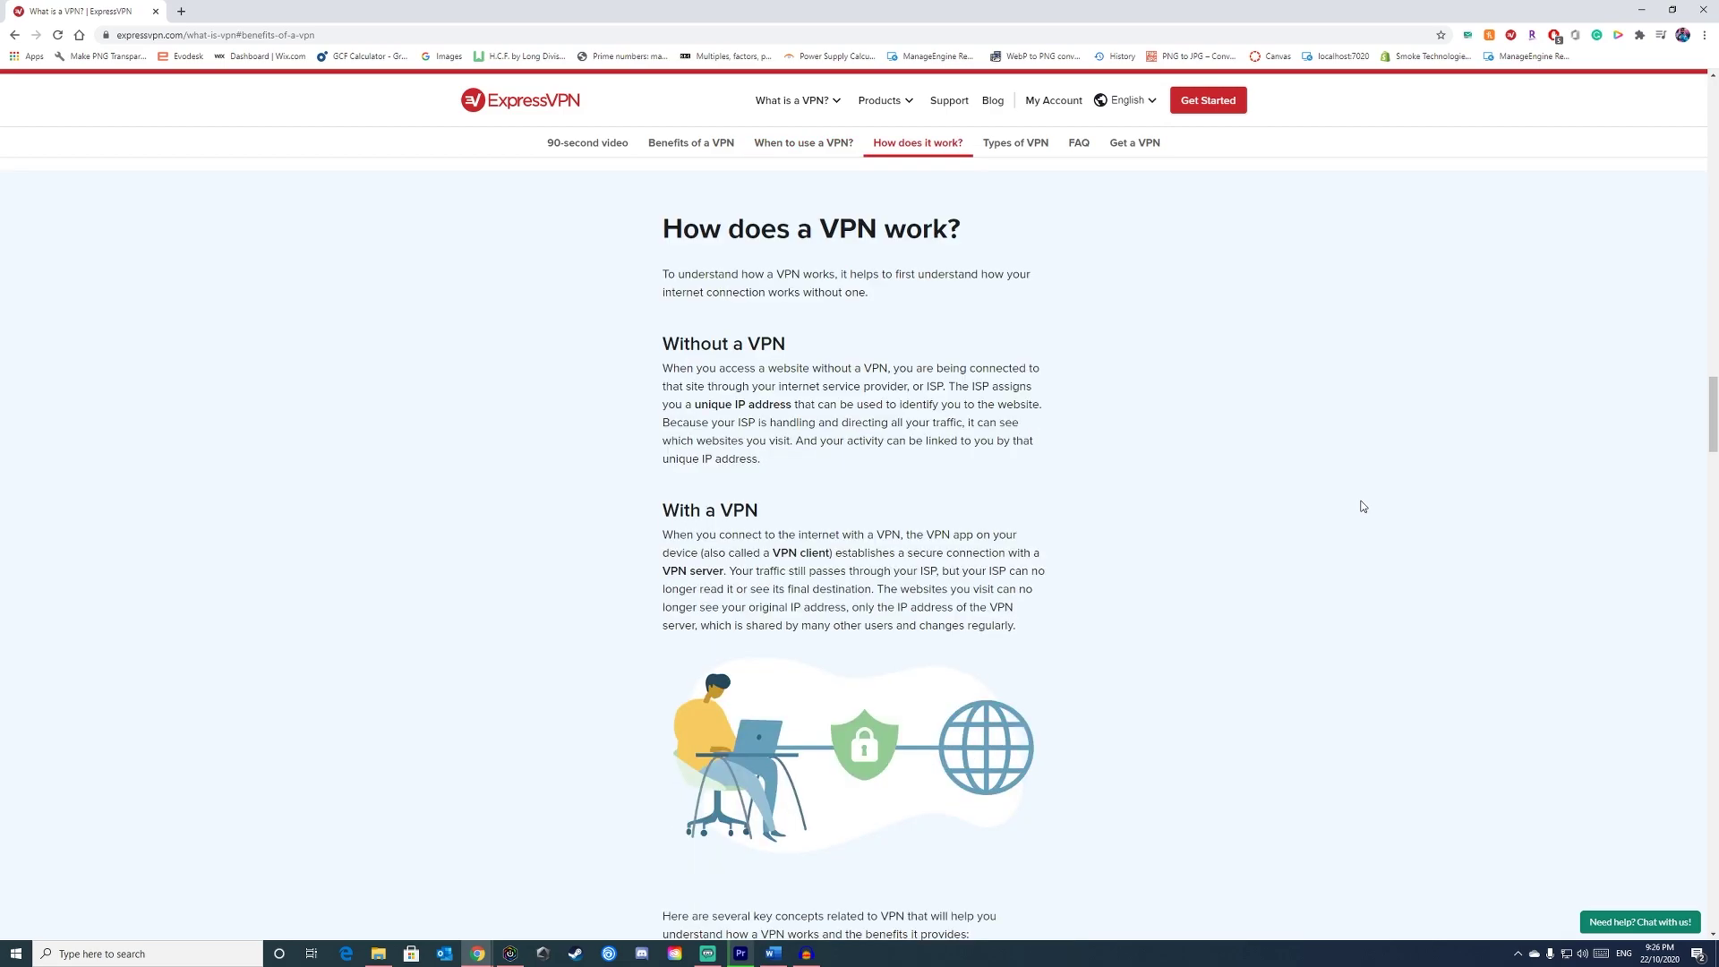
scroll(1363, 506, down, 1)
scroll(1363, 507, down, 1)
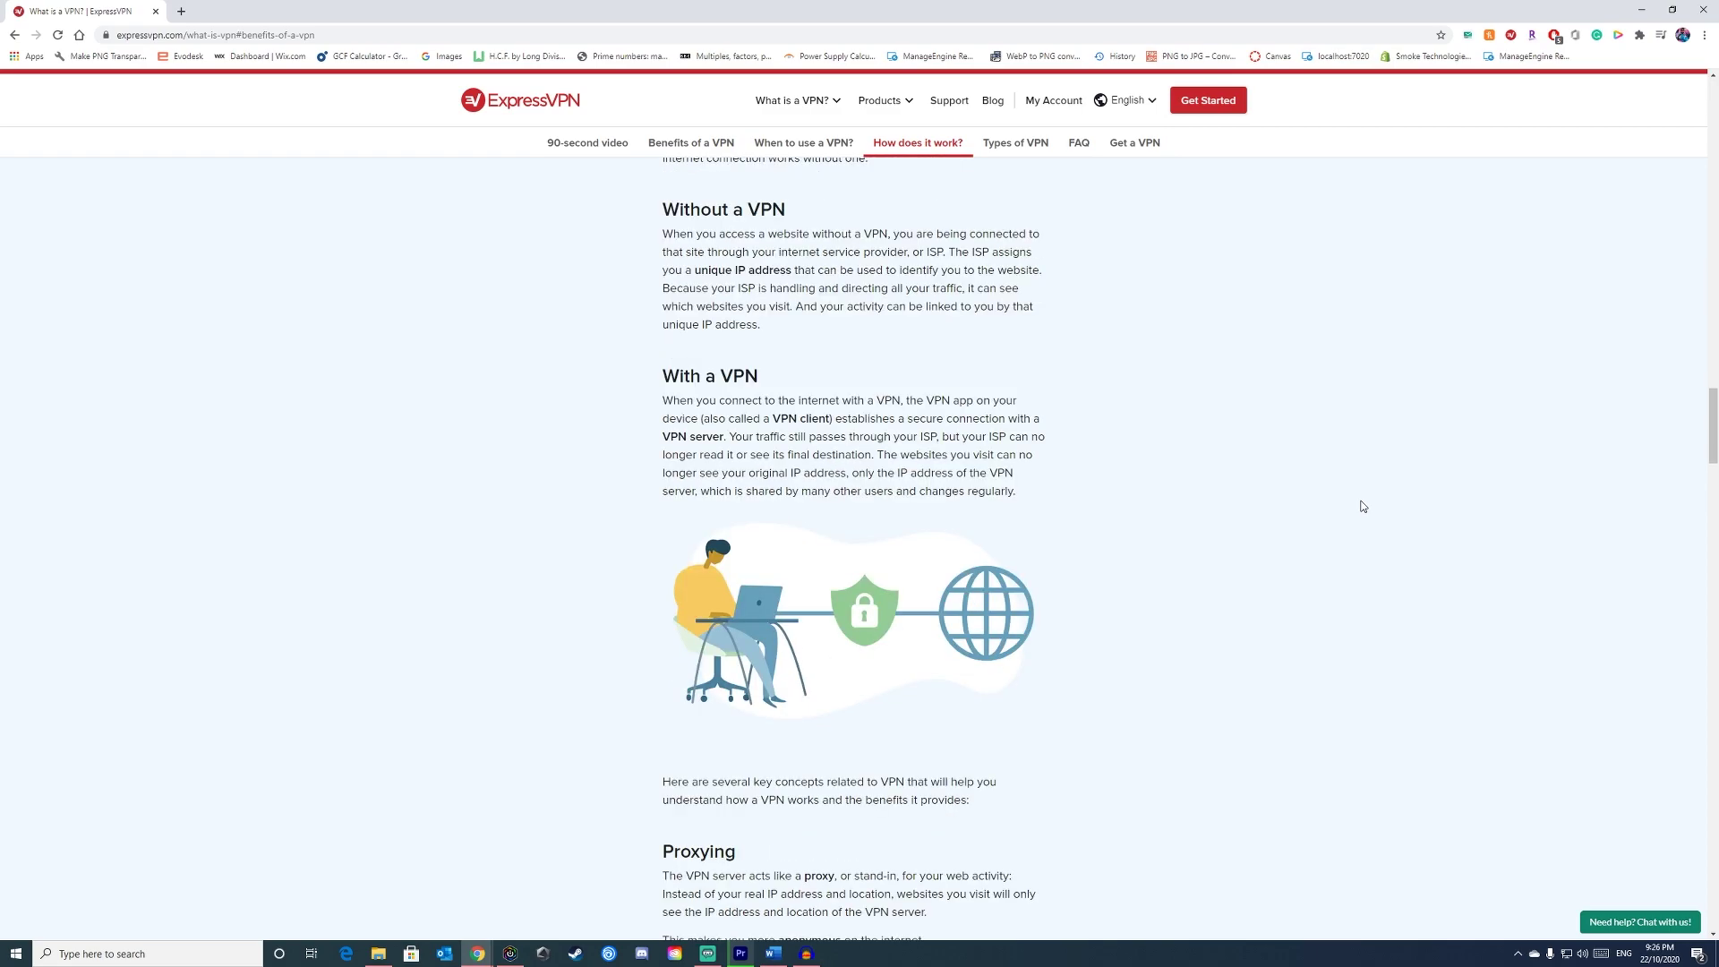
scroll(1363, 507, down, 1)
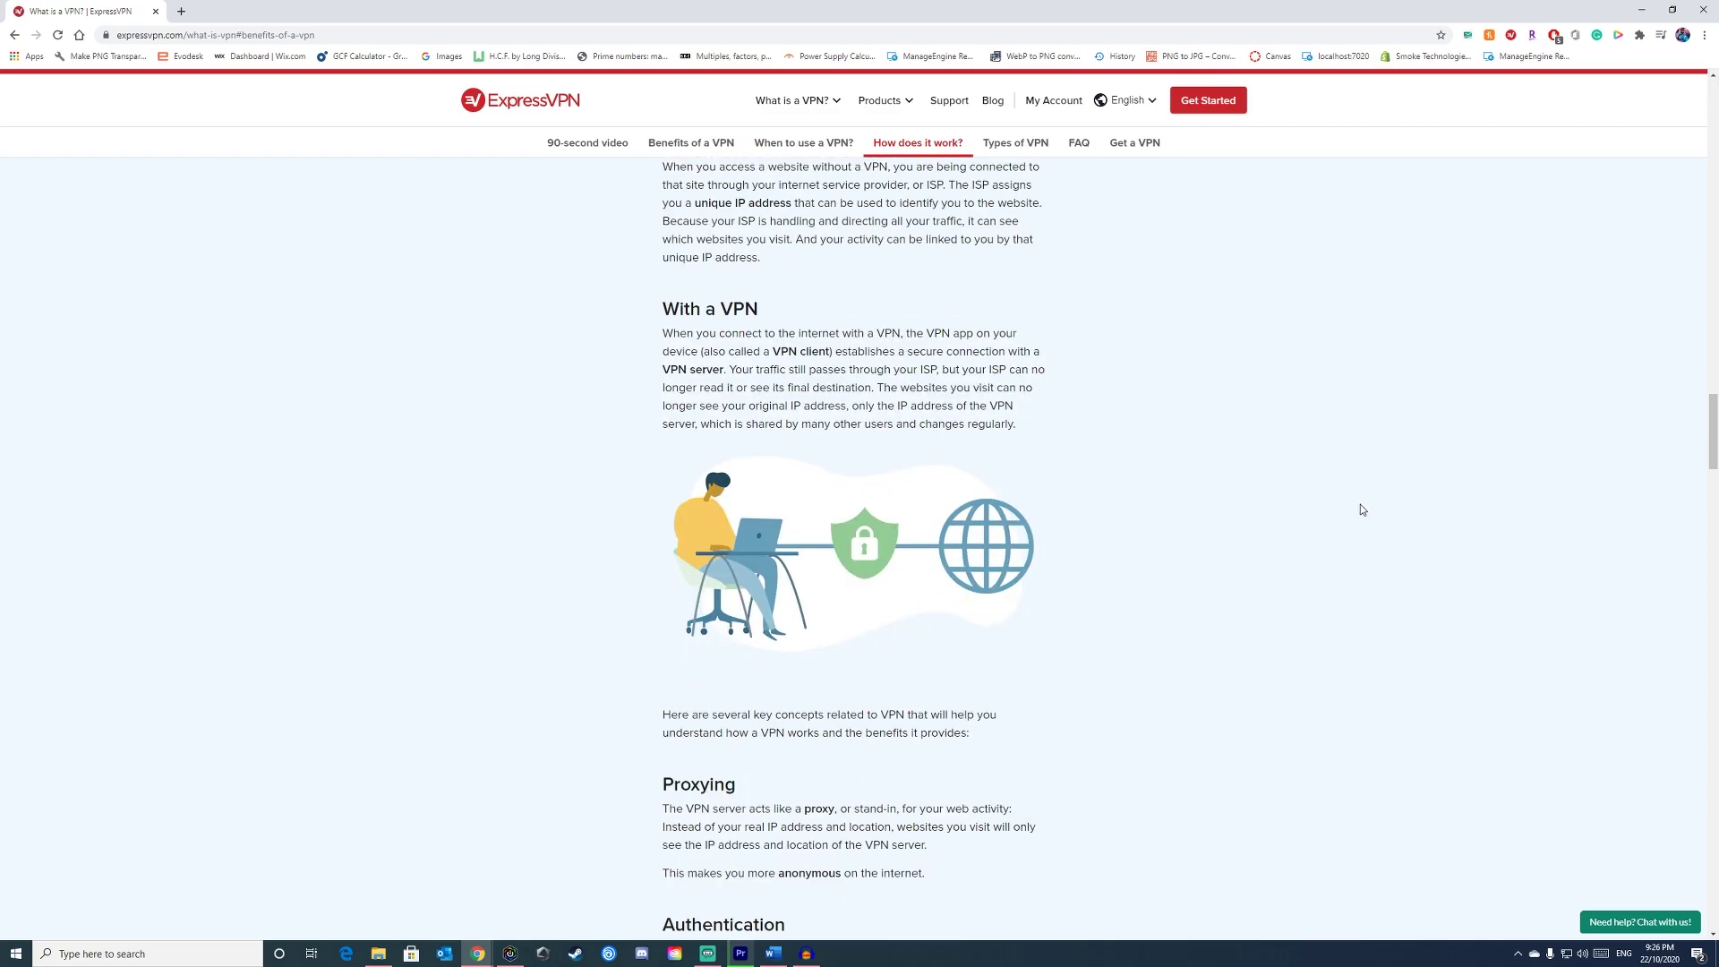
scroll(1361, 509, down, 1)
scroll(1347, 491, down, 1)
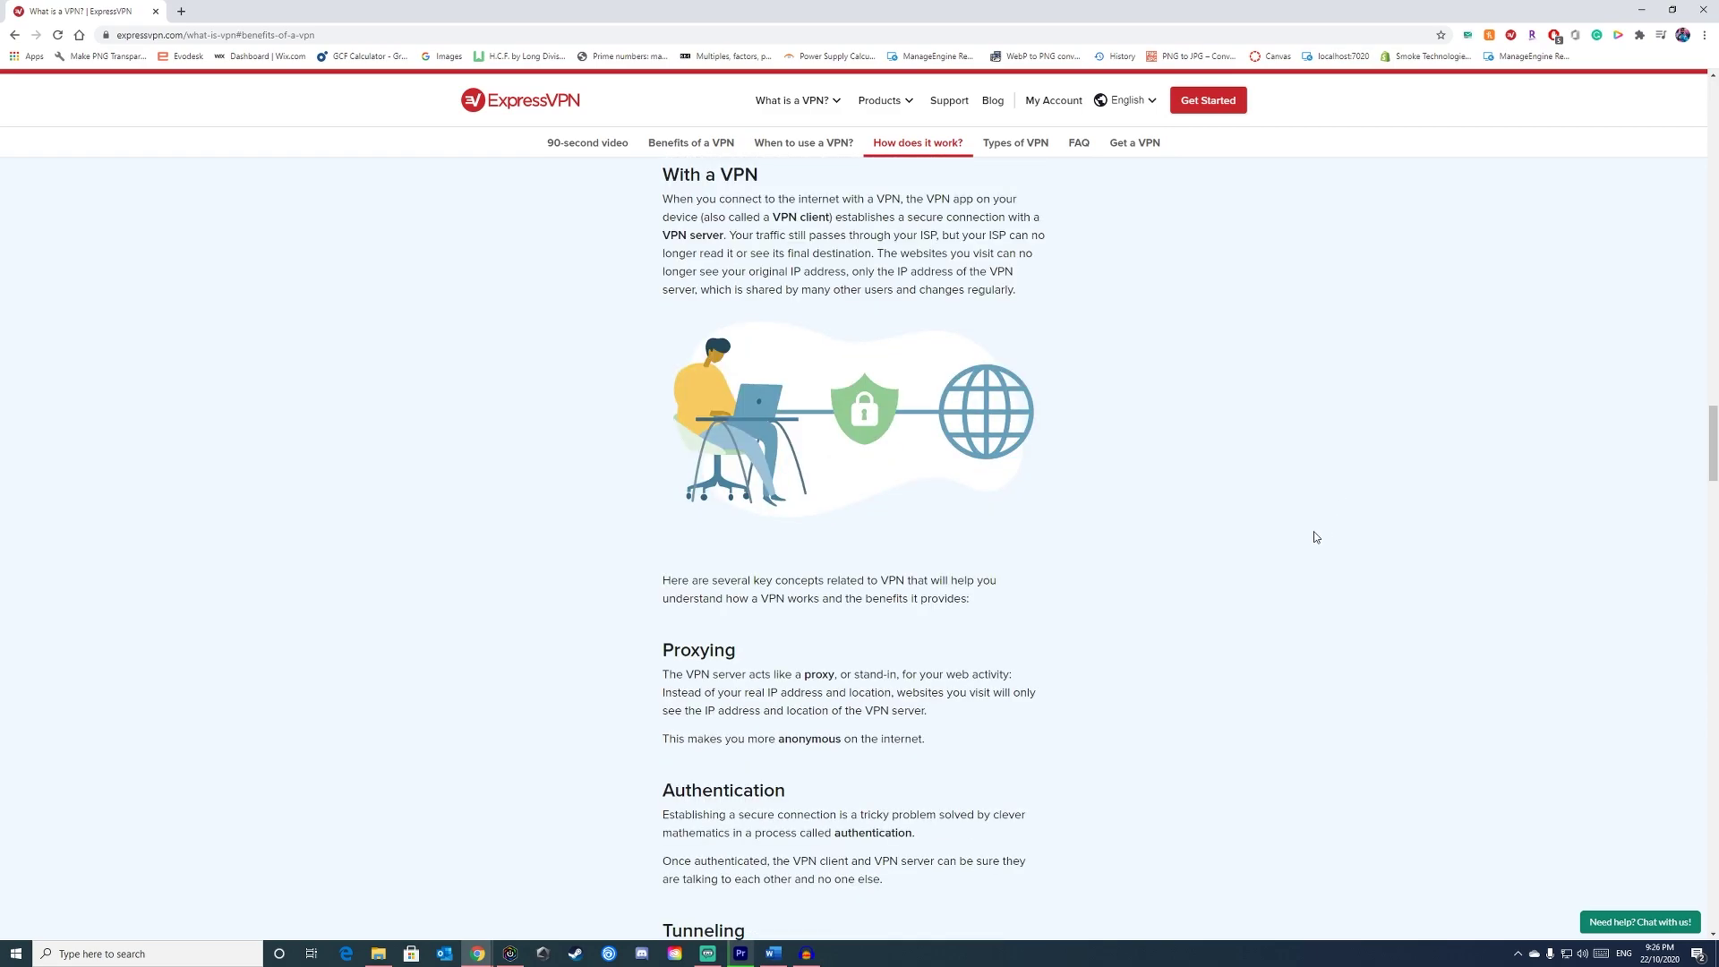
scroll(1291, 573, down, 1)
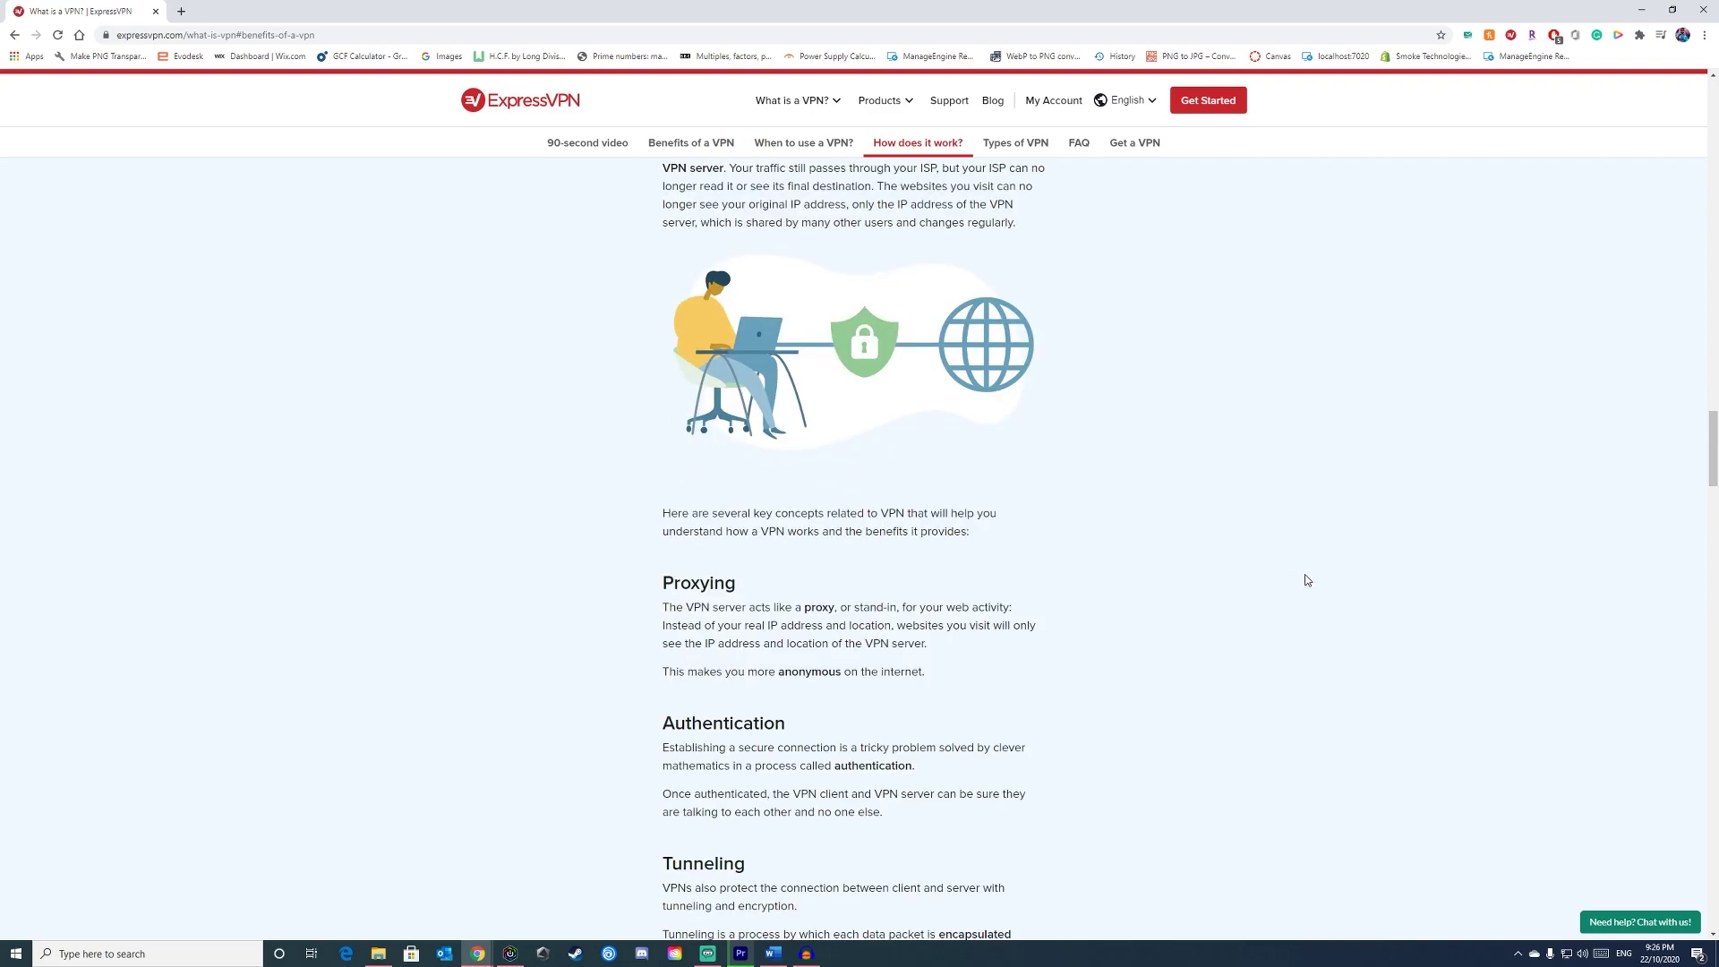
scroll(1305, 582, down, 1)
scroll(1323, 578, down, 1)
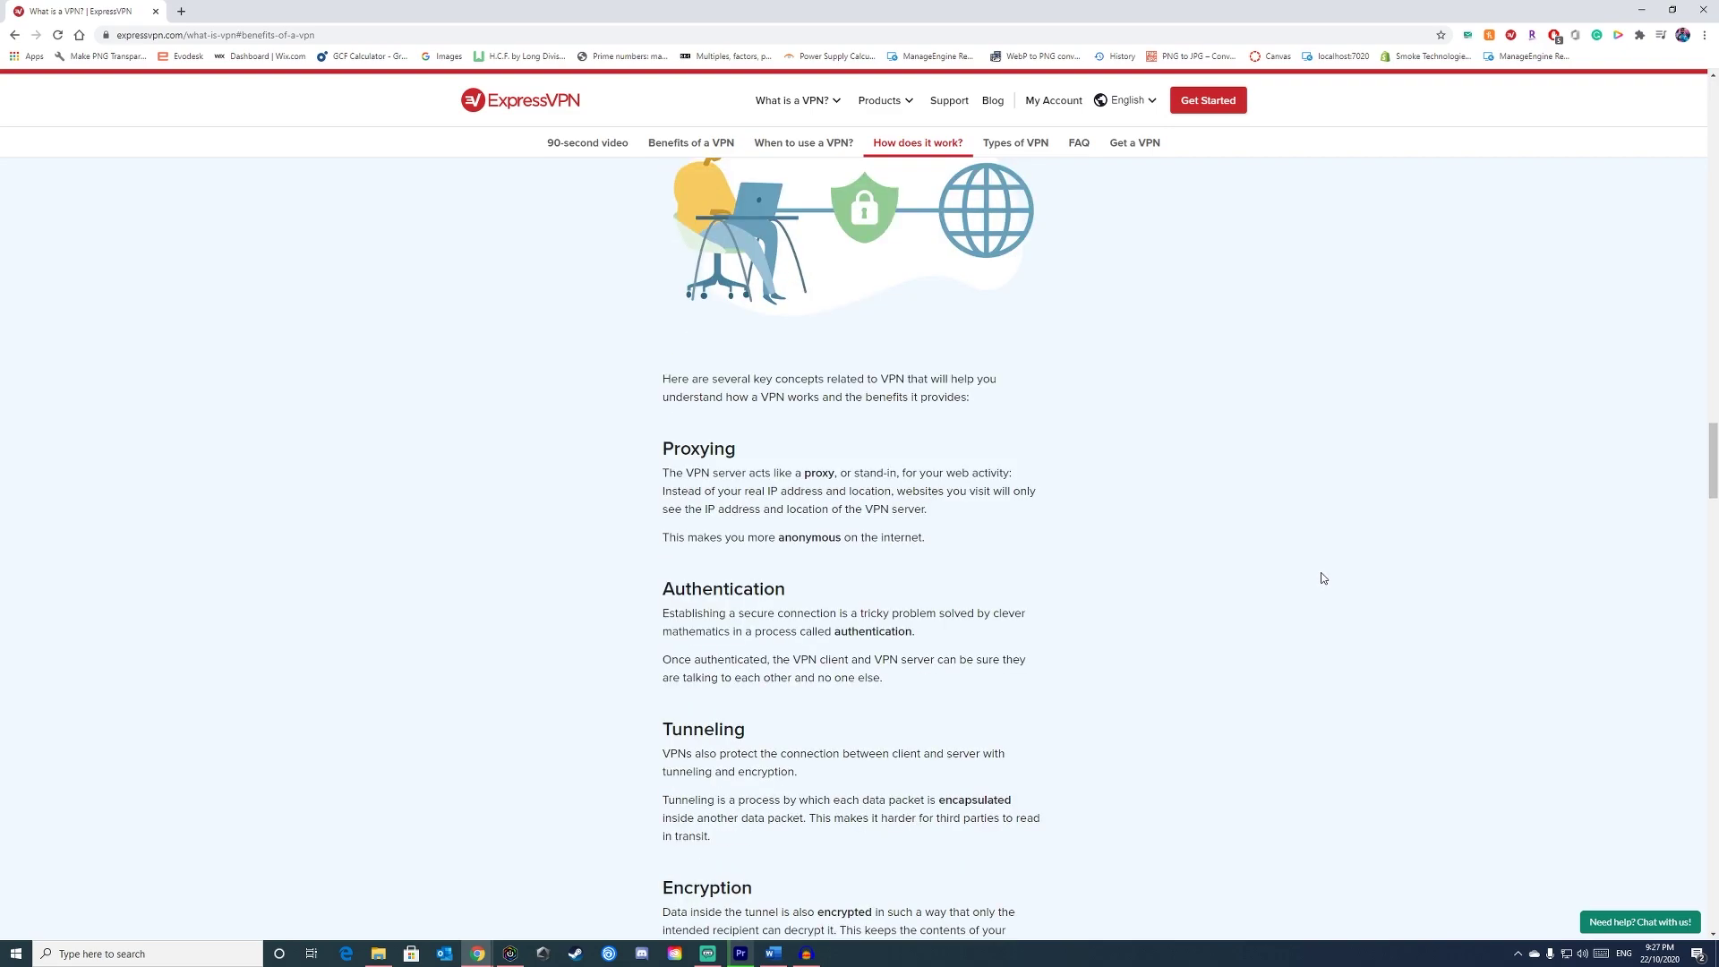
scroll(1294, 589, down, 1)
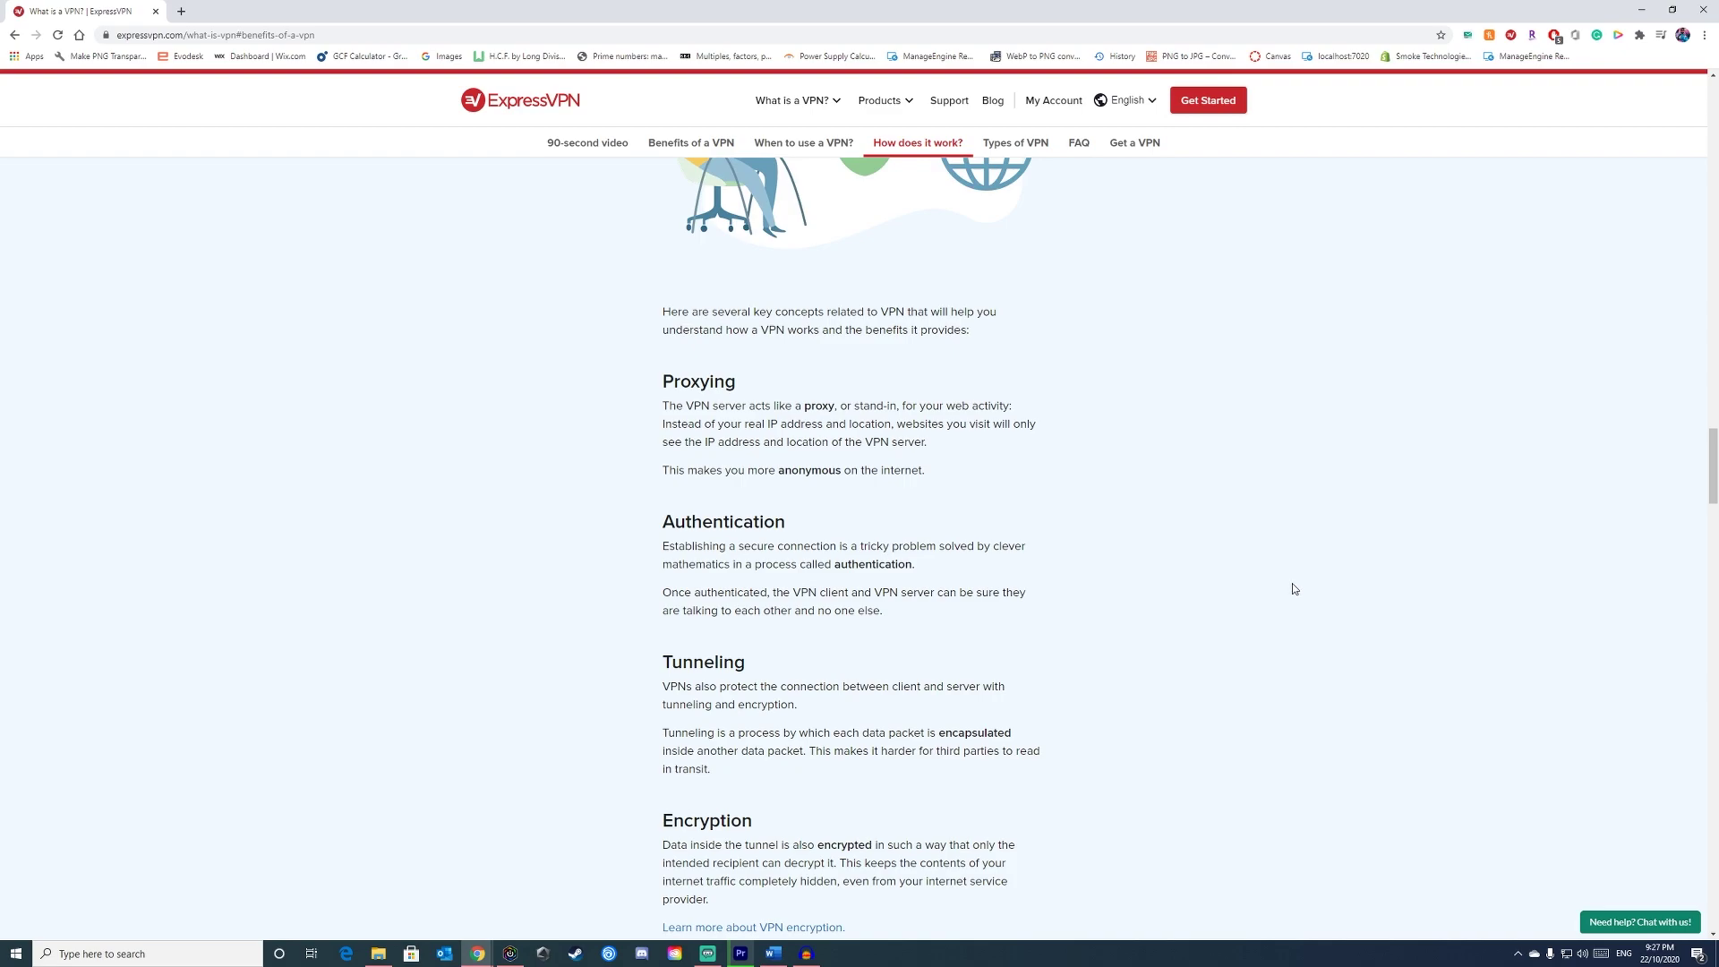
scroll(1292, 588, down, 1)
scroll(1292, 588, down, 1)
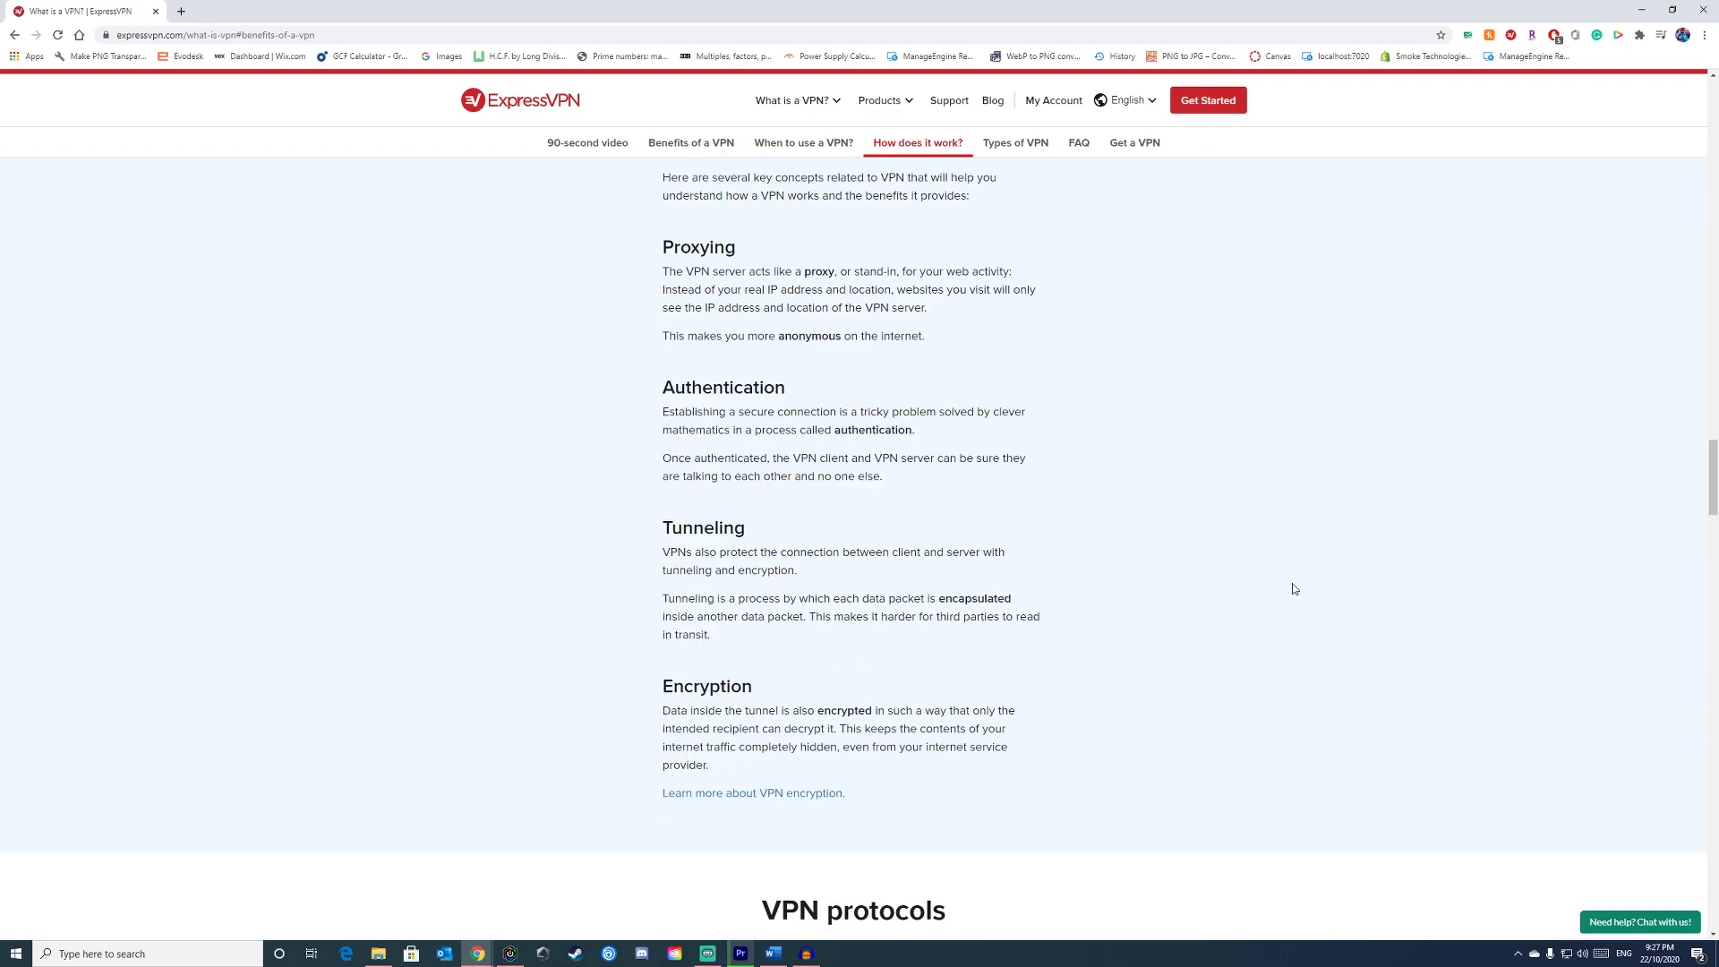
scroll(1292, 588, down, 1)
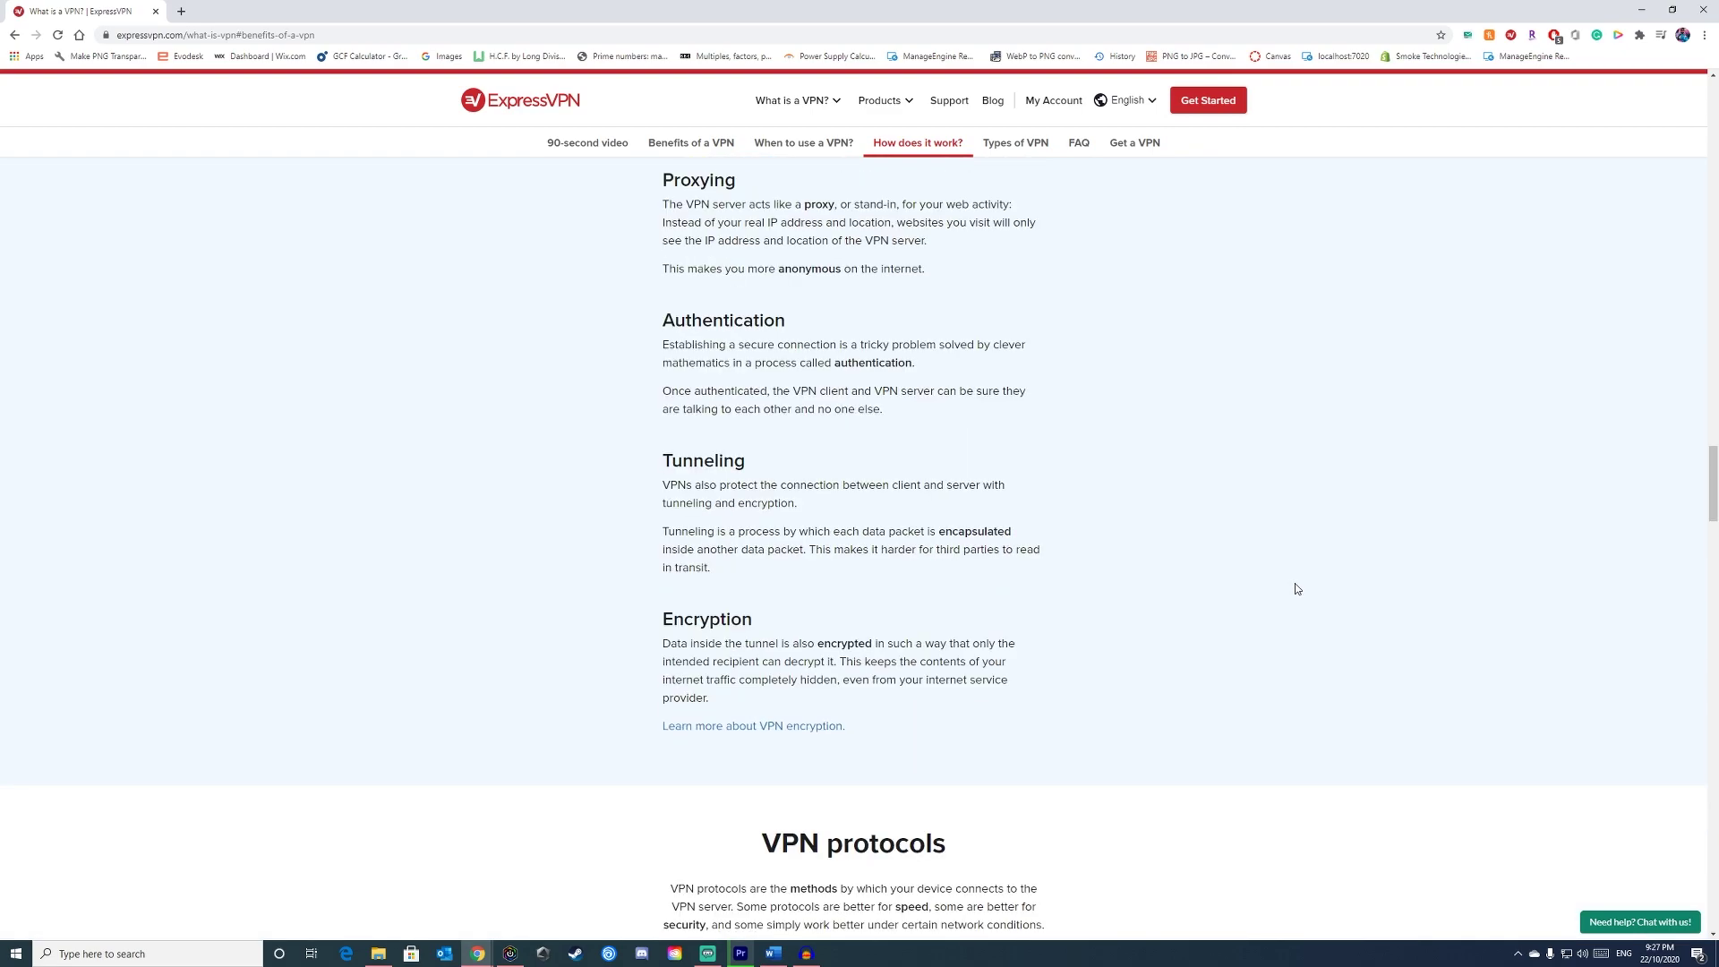
scroll(1294, 583, down, 1)
scroll(1300, 600, down, 1)
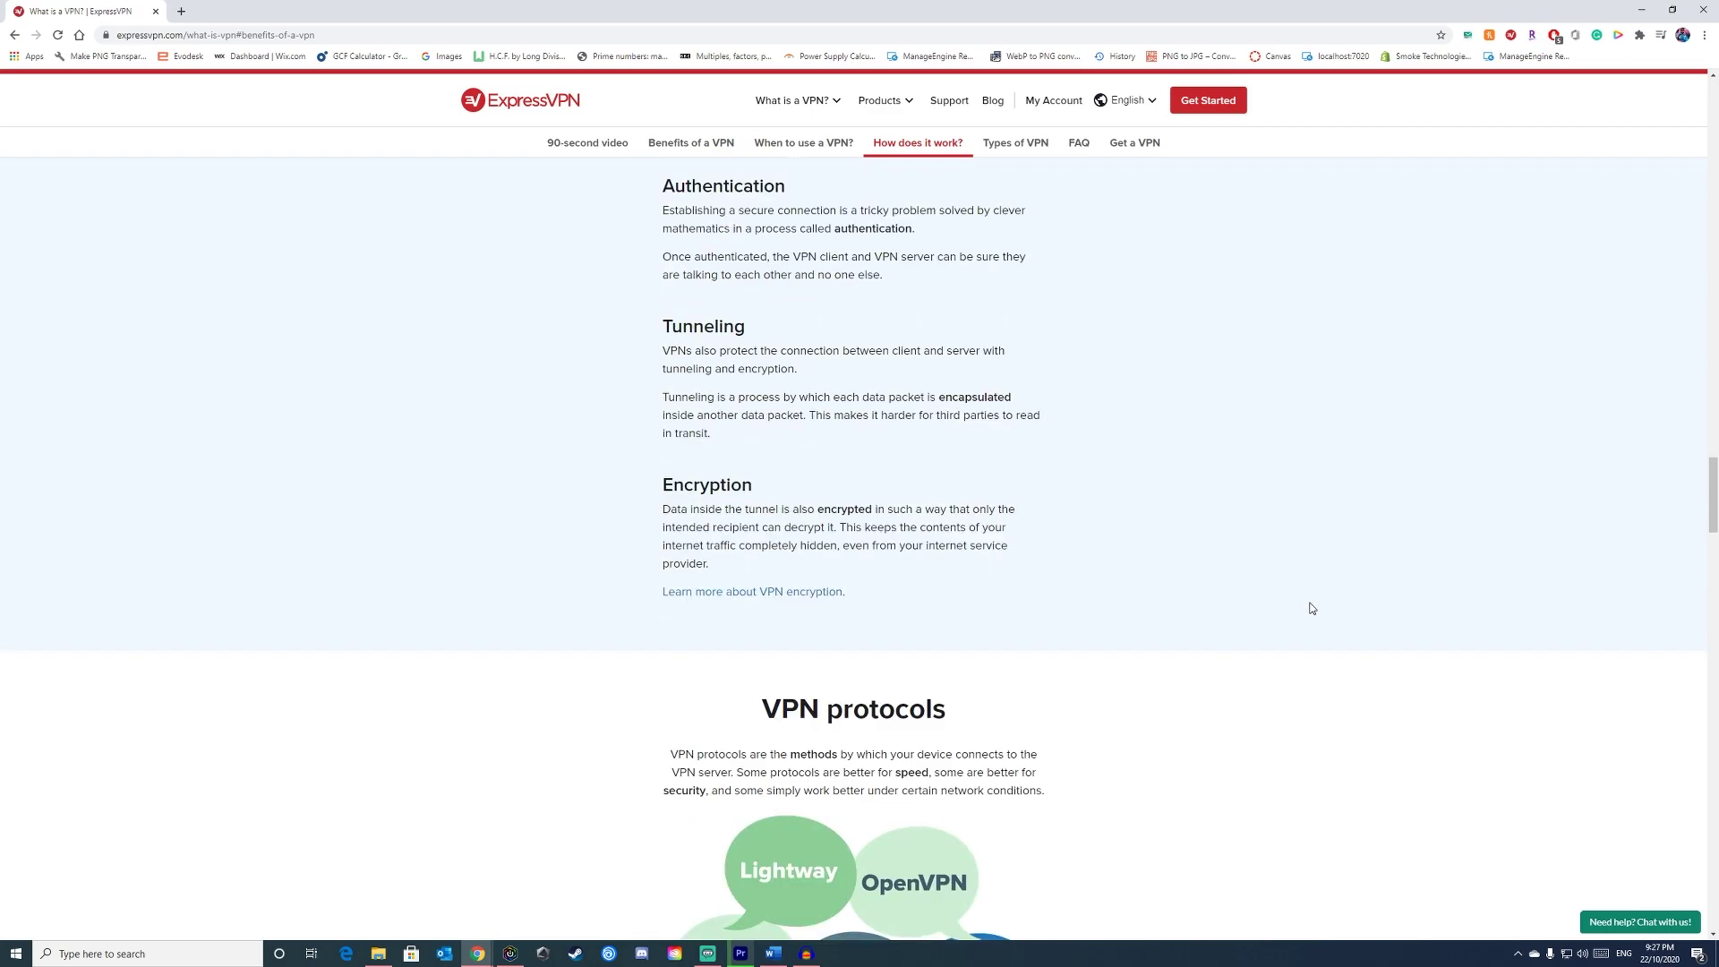
scroll(1319, 555, down, 1)
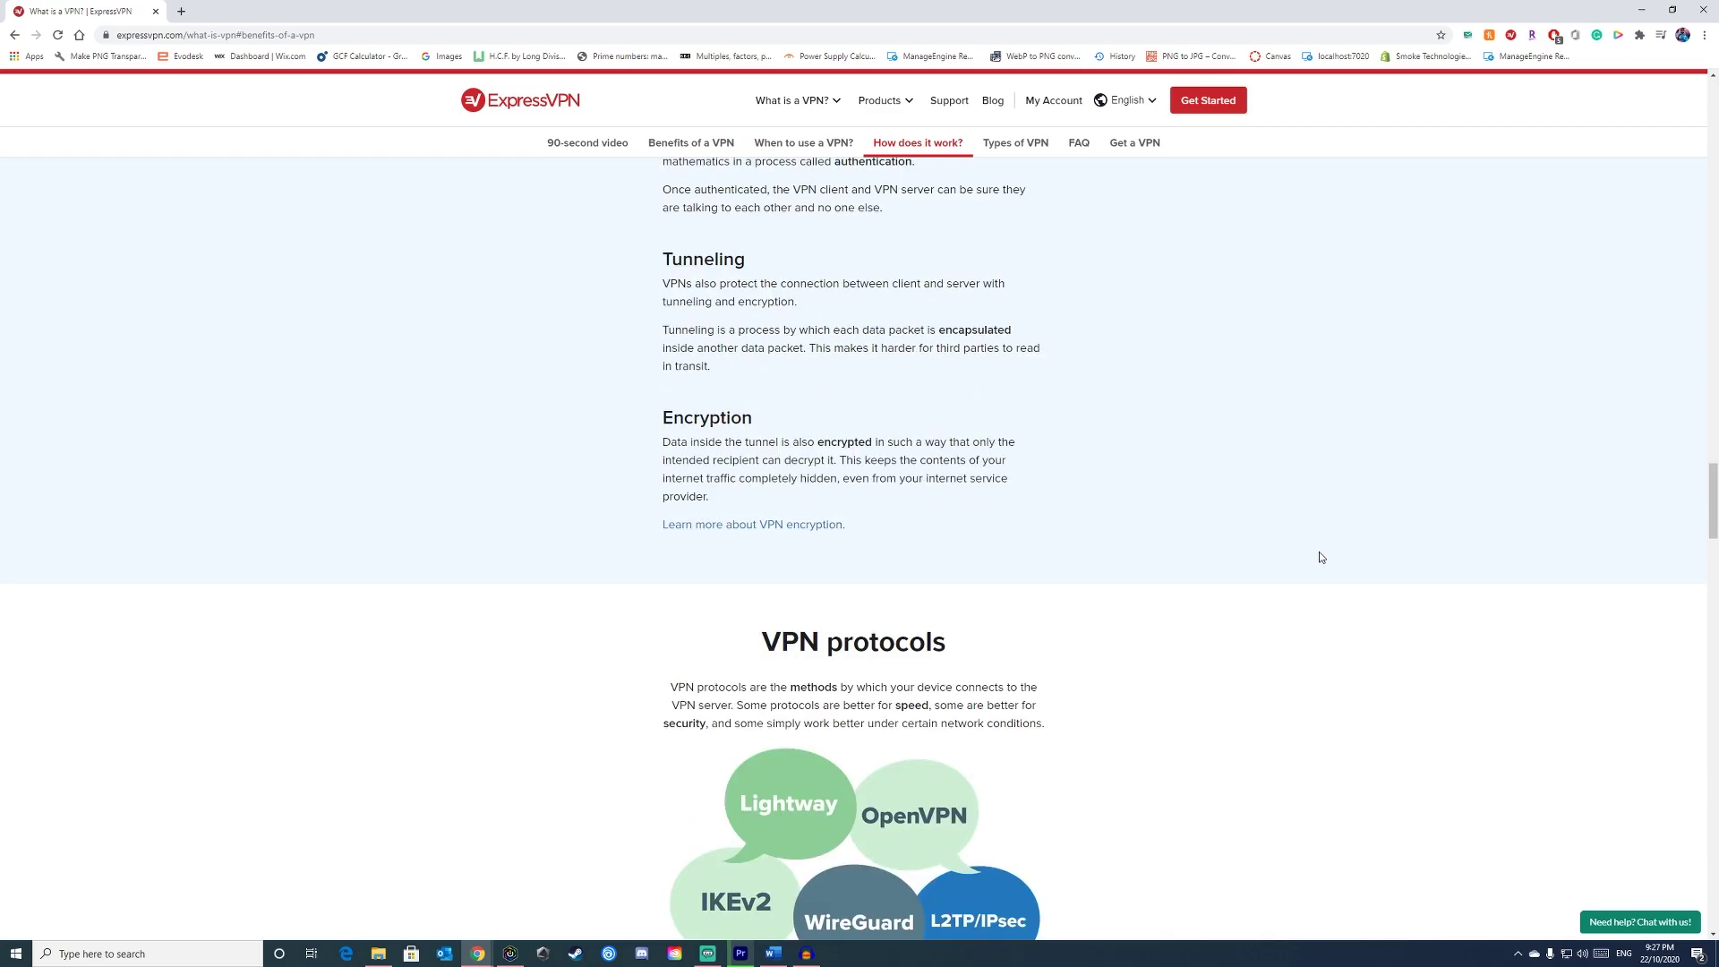
scroll(1319, 555, down, 1)
scroll(1319, 557, down, 1)
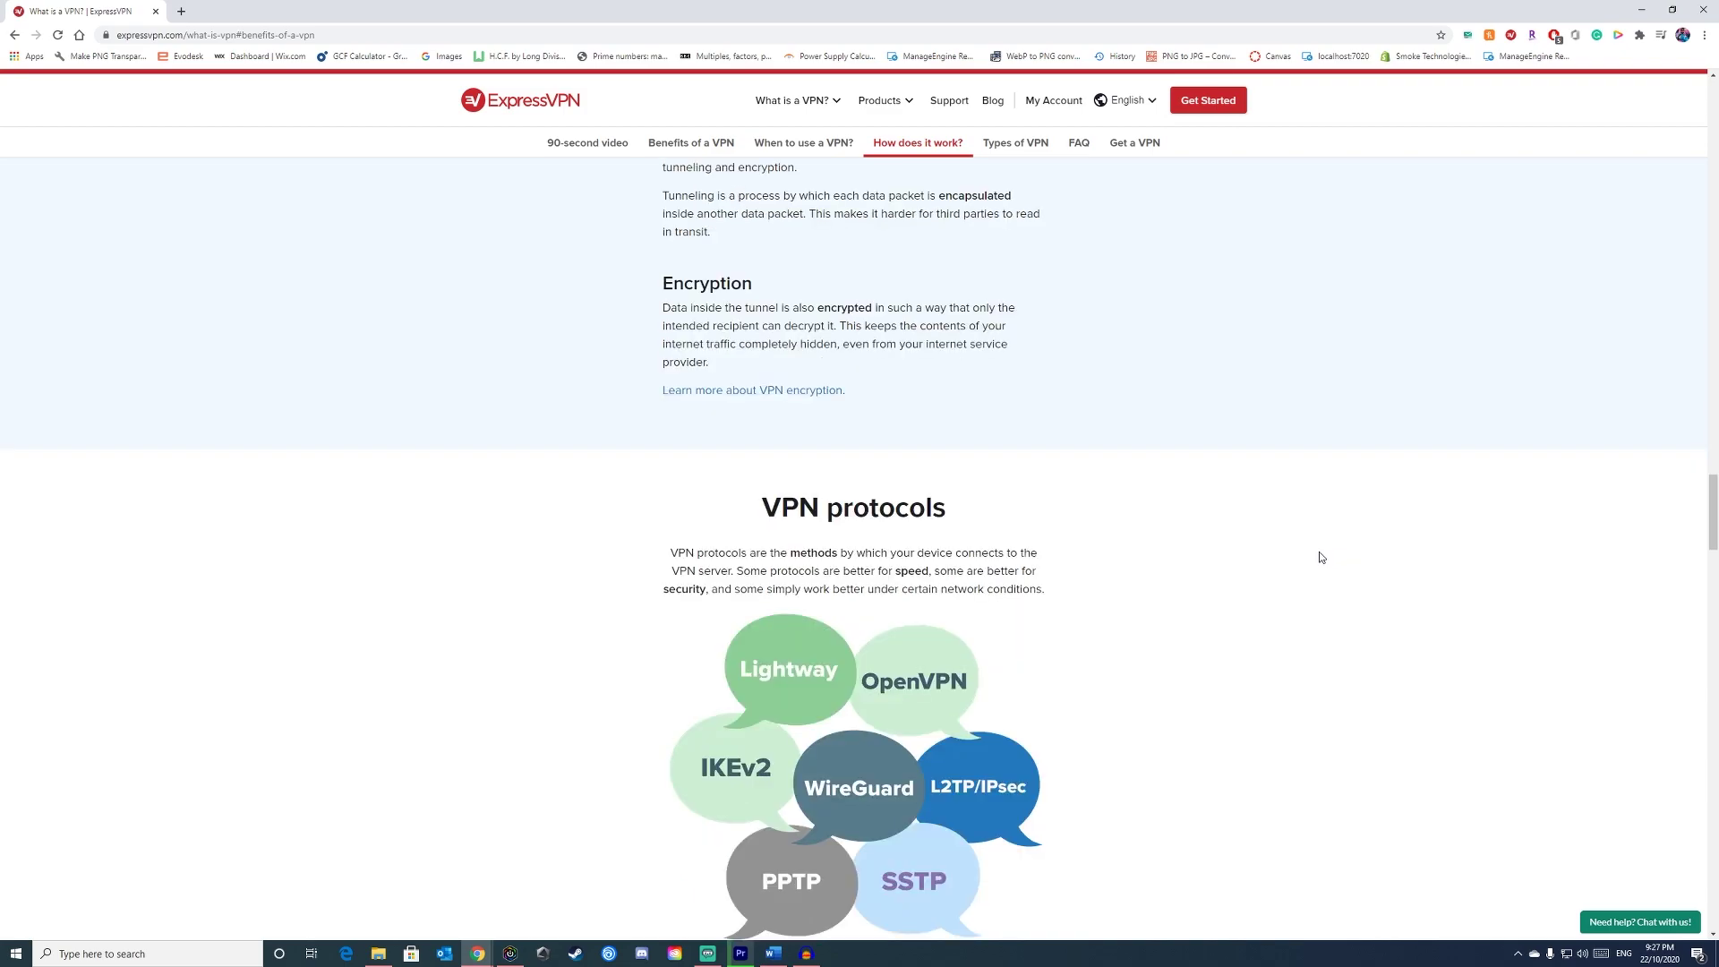
scroll(1319, 557, down, 1)
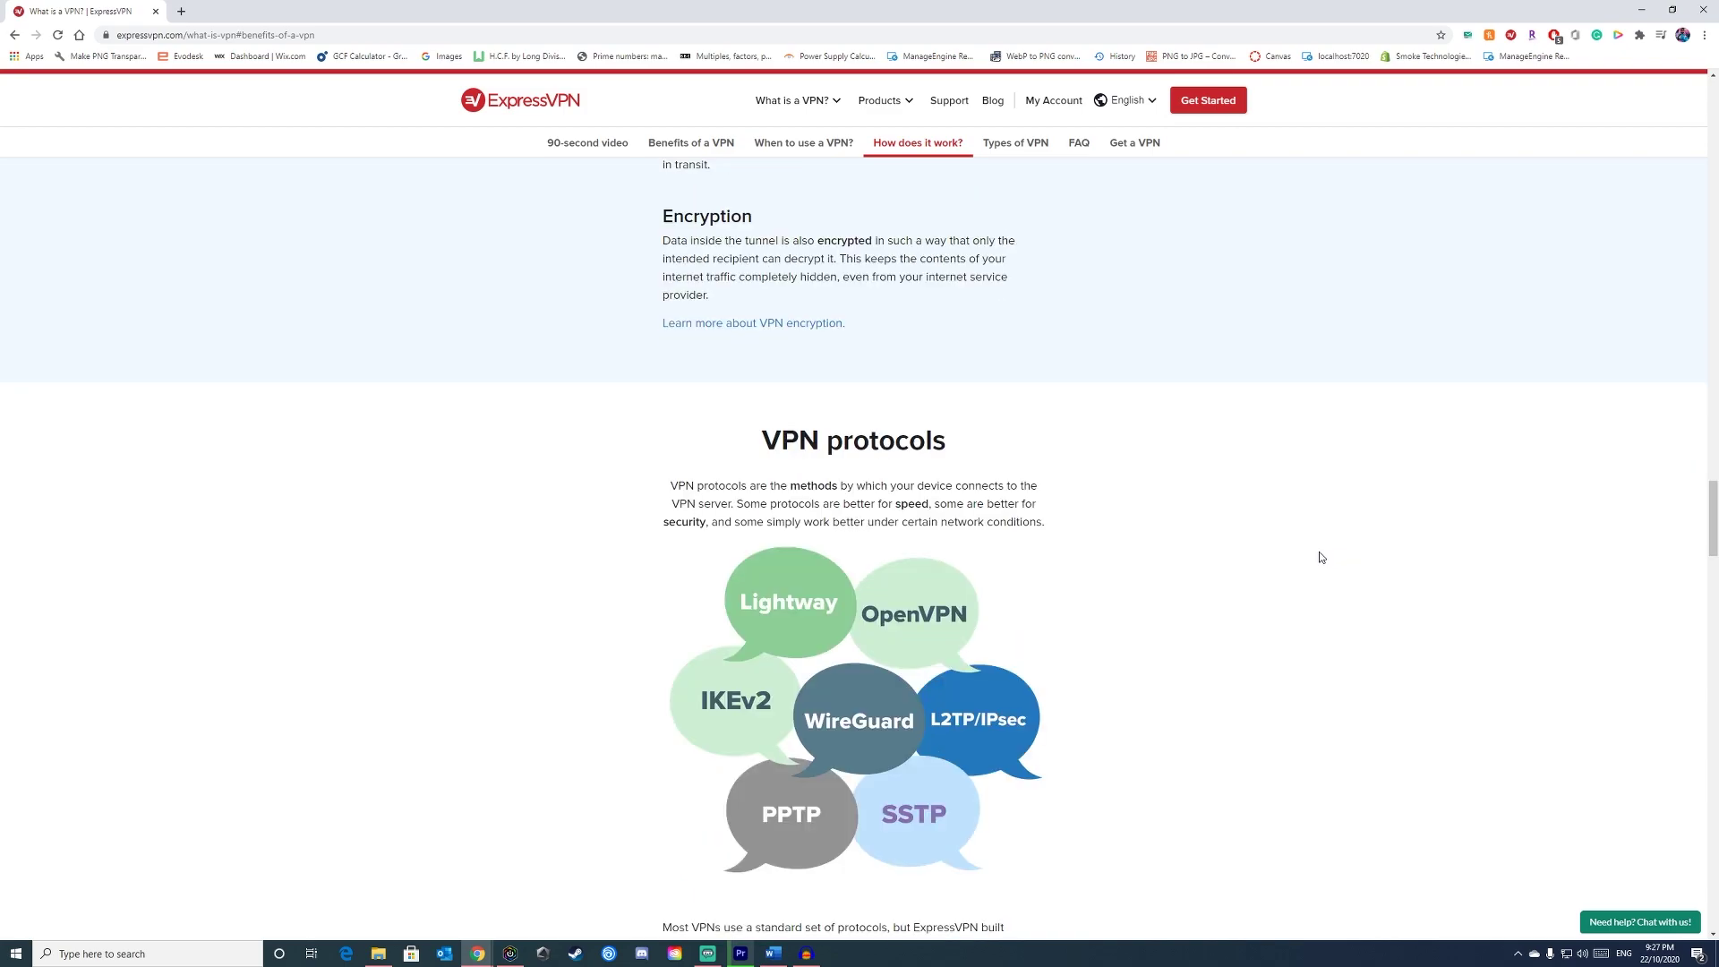
scroll(1319, 557, down, 1)
scroll(1318, 556, down, 1)
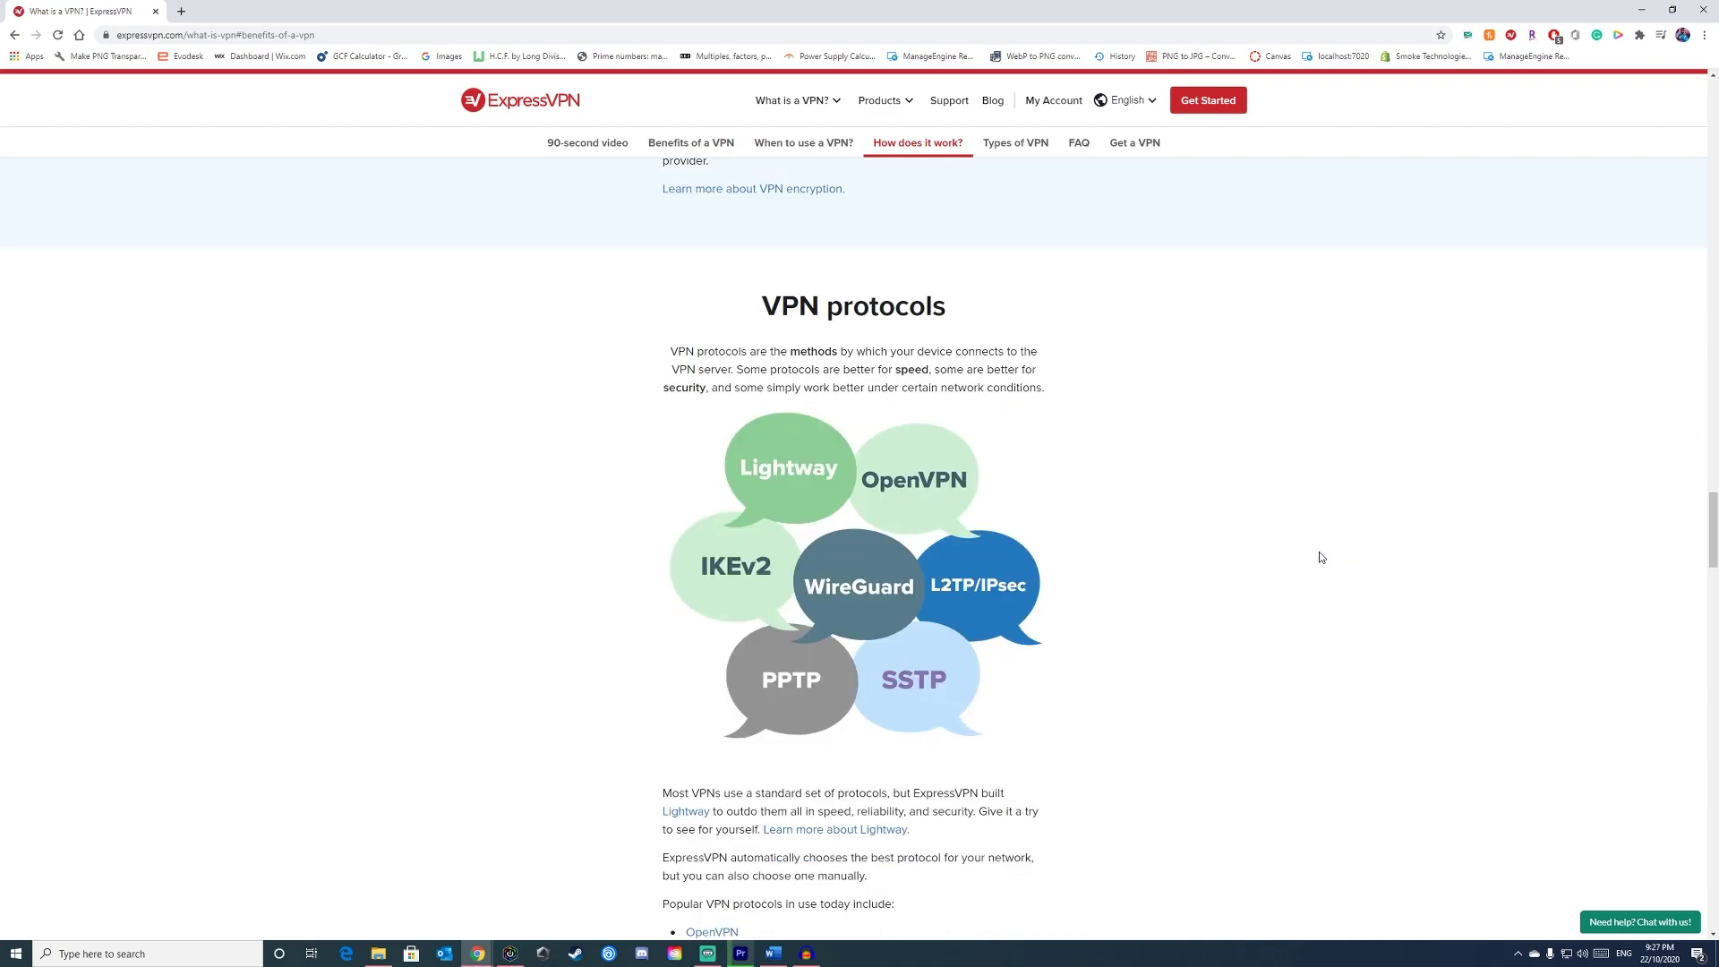
scroll(1318, 557, down, 1)
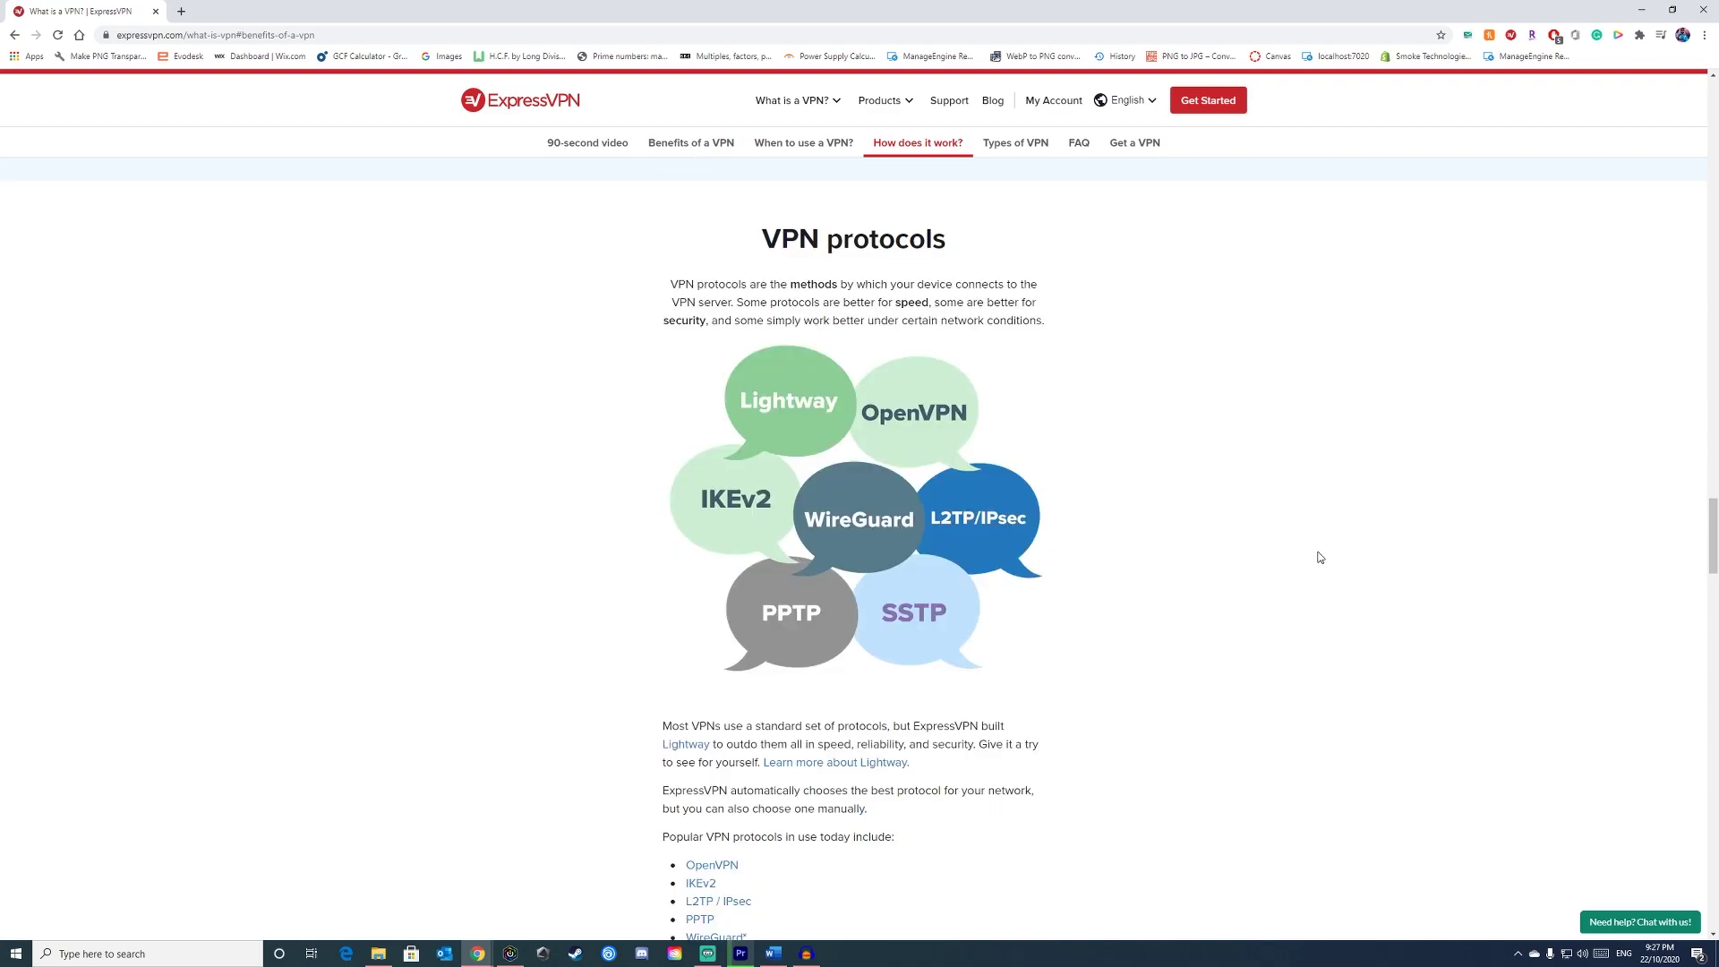
scroll(1319, 557, down, 1)
scroll(1318, 557, down, 1)
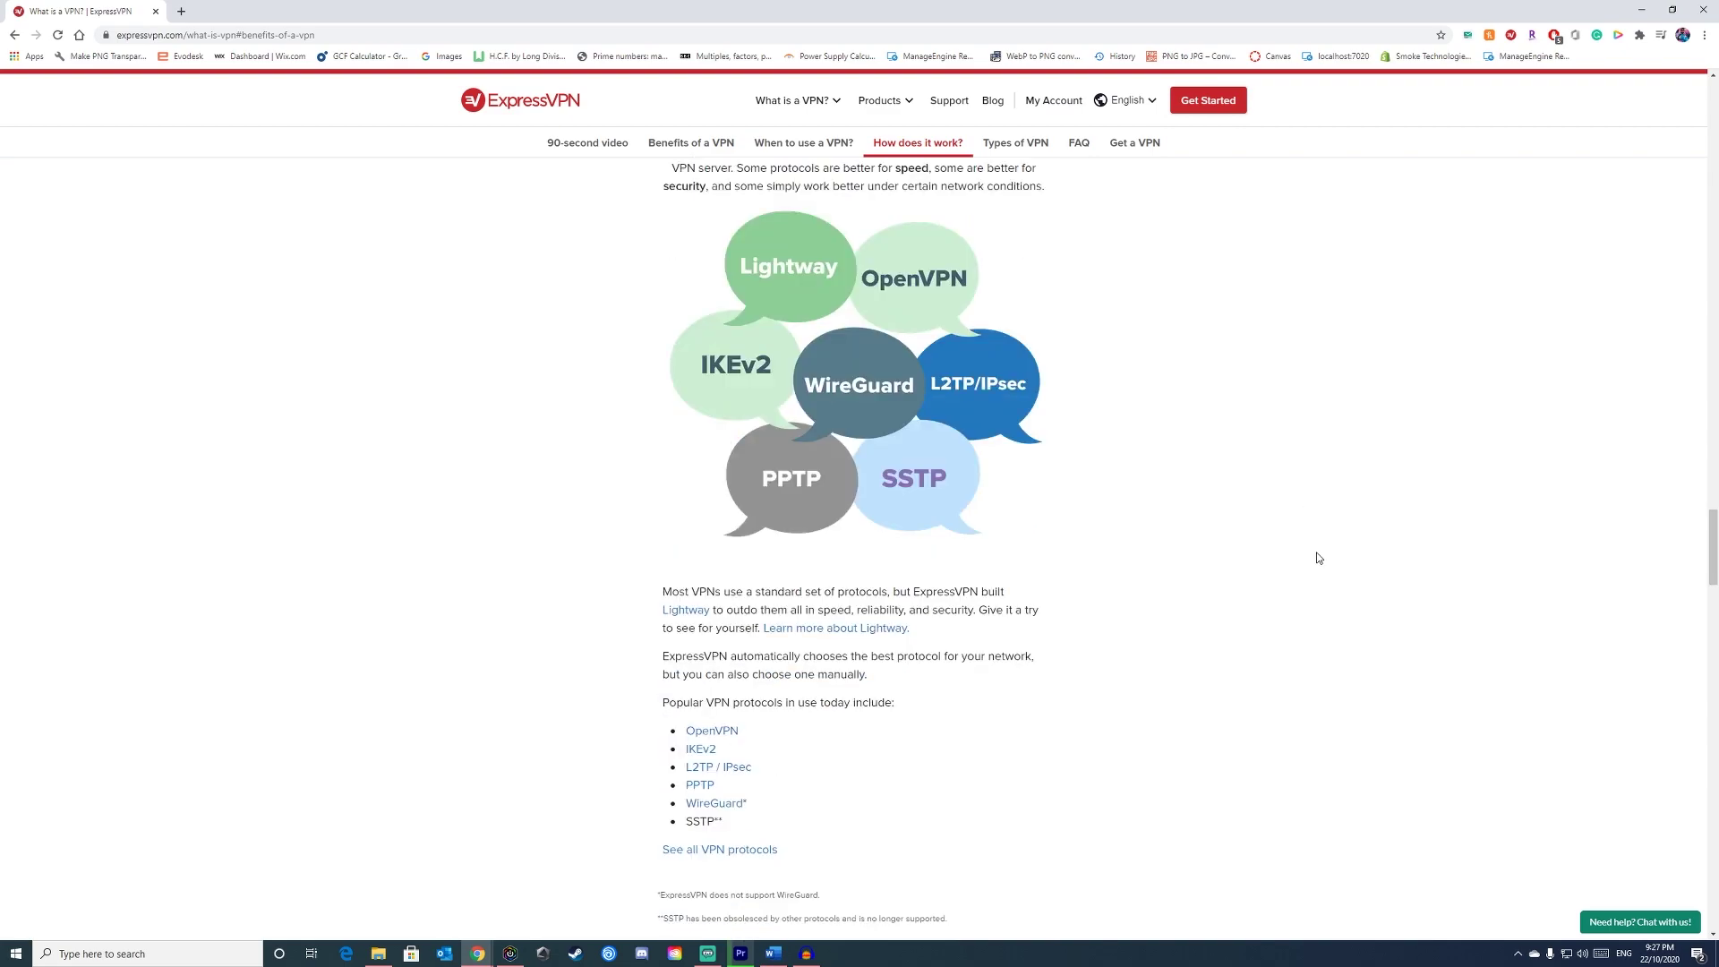
scroll(1319, 556, down, 1)
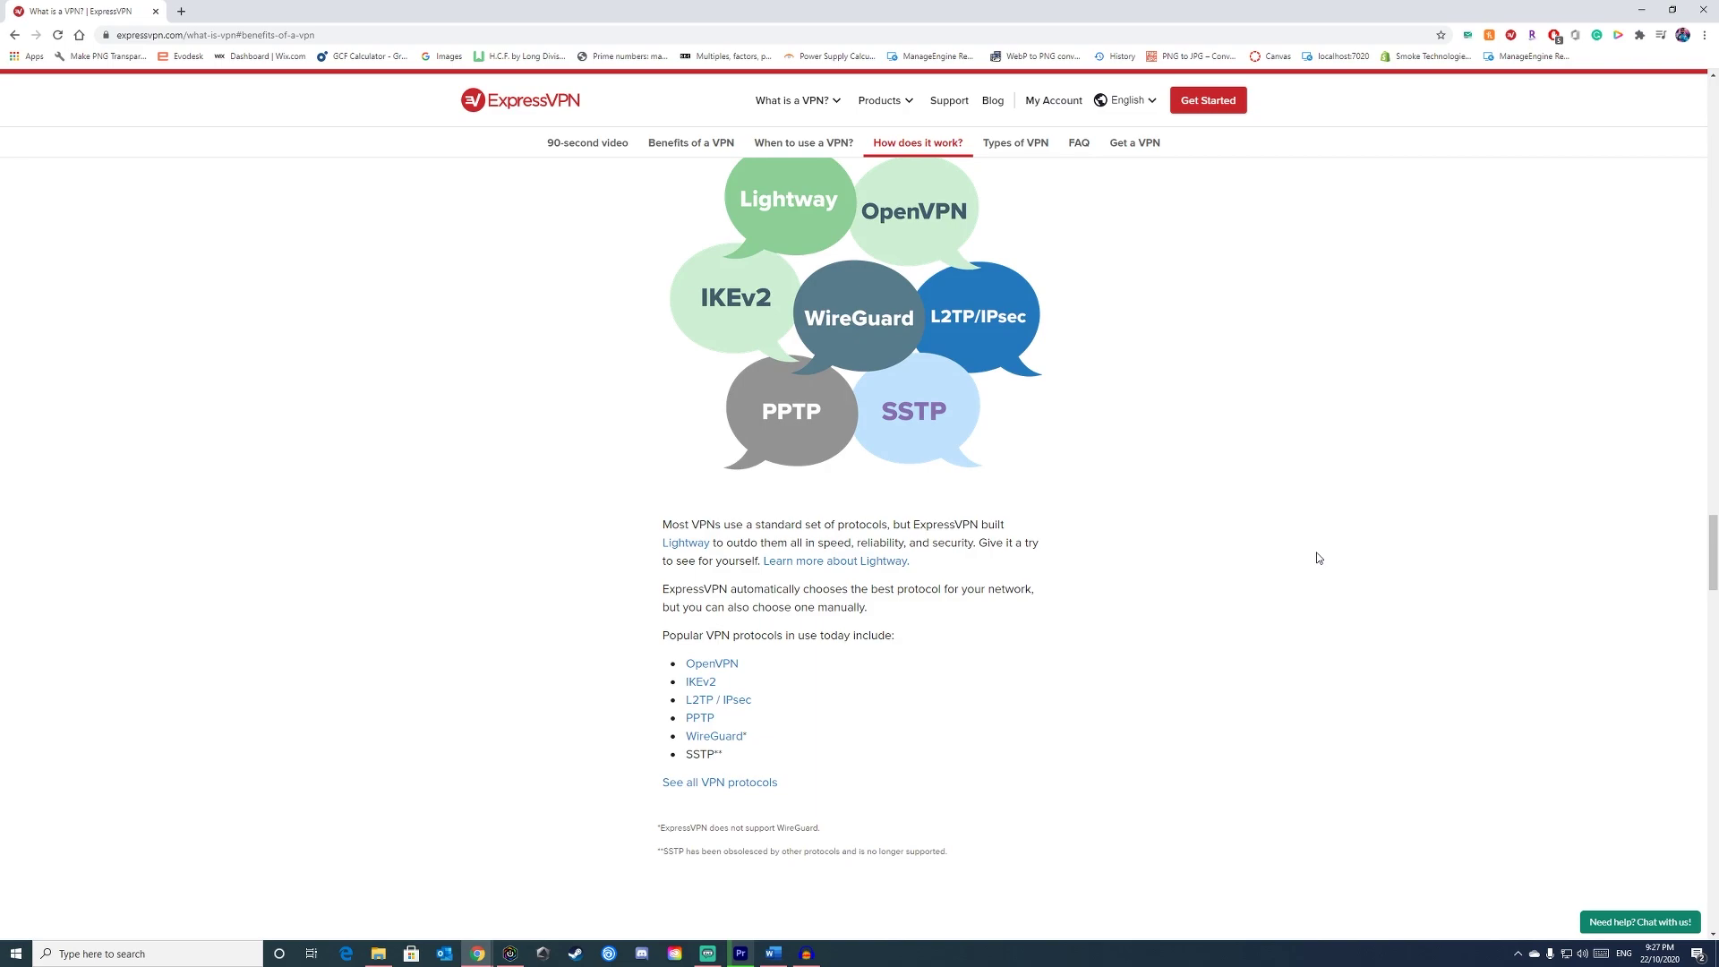
scroll(1319, 557, down, 1)
scroll(1317, 557, down, 1)
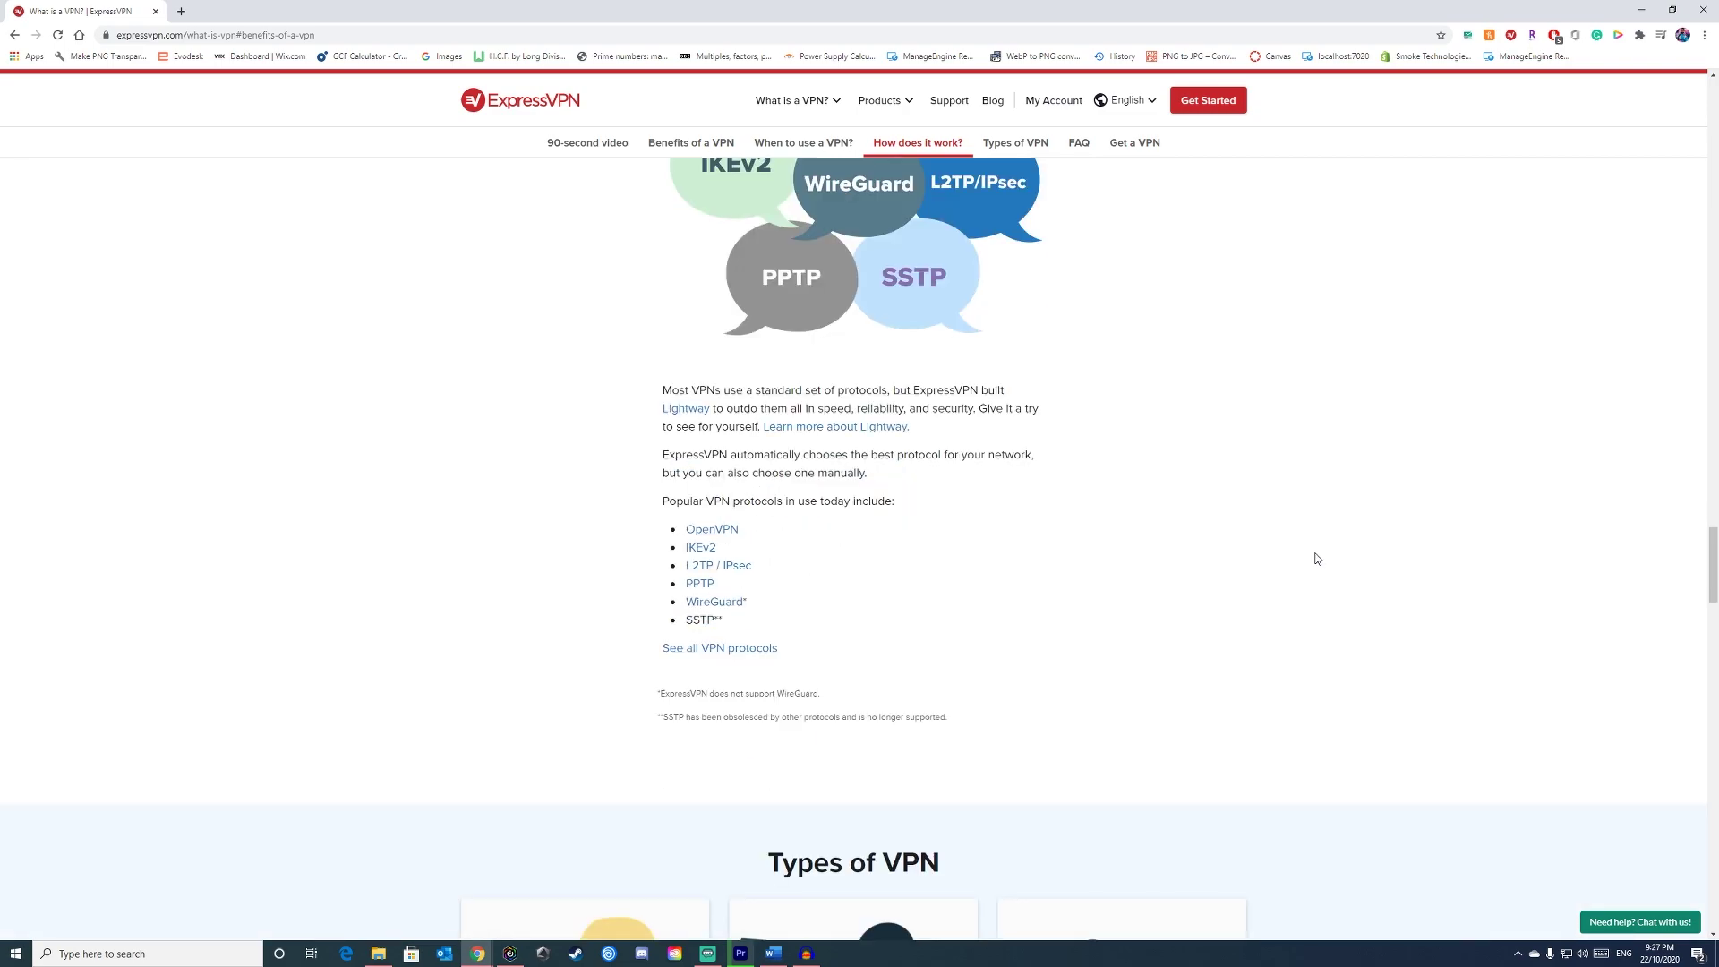
scroll(1311, 578, down, 1)
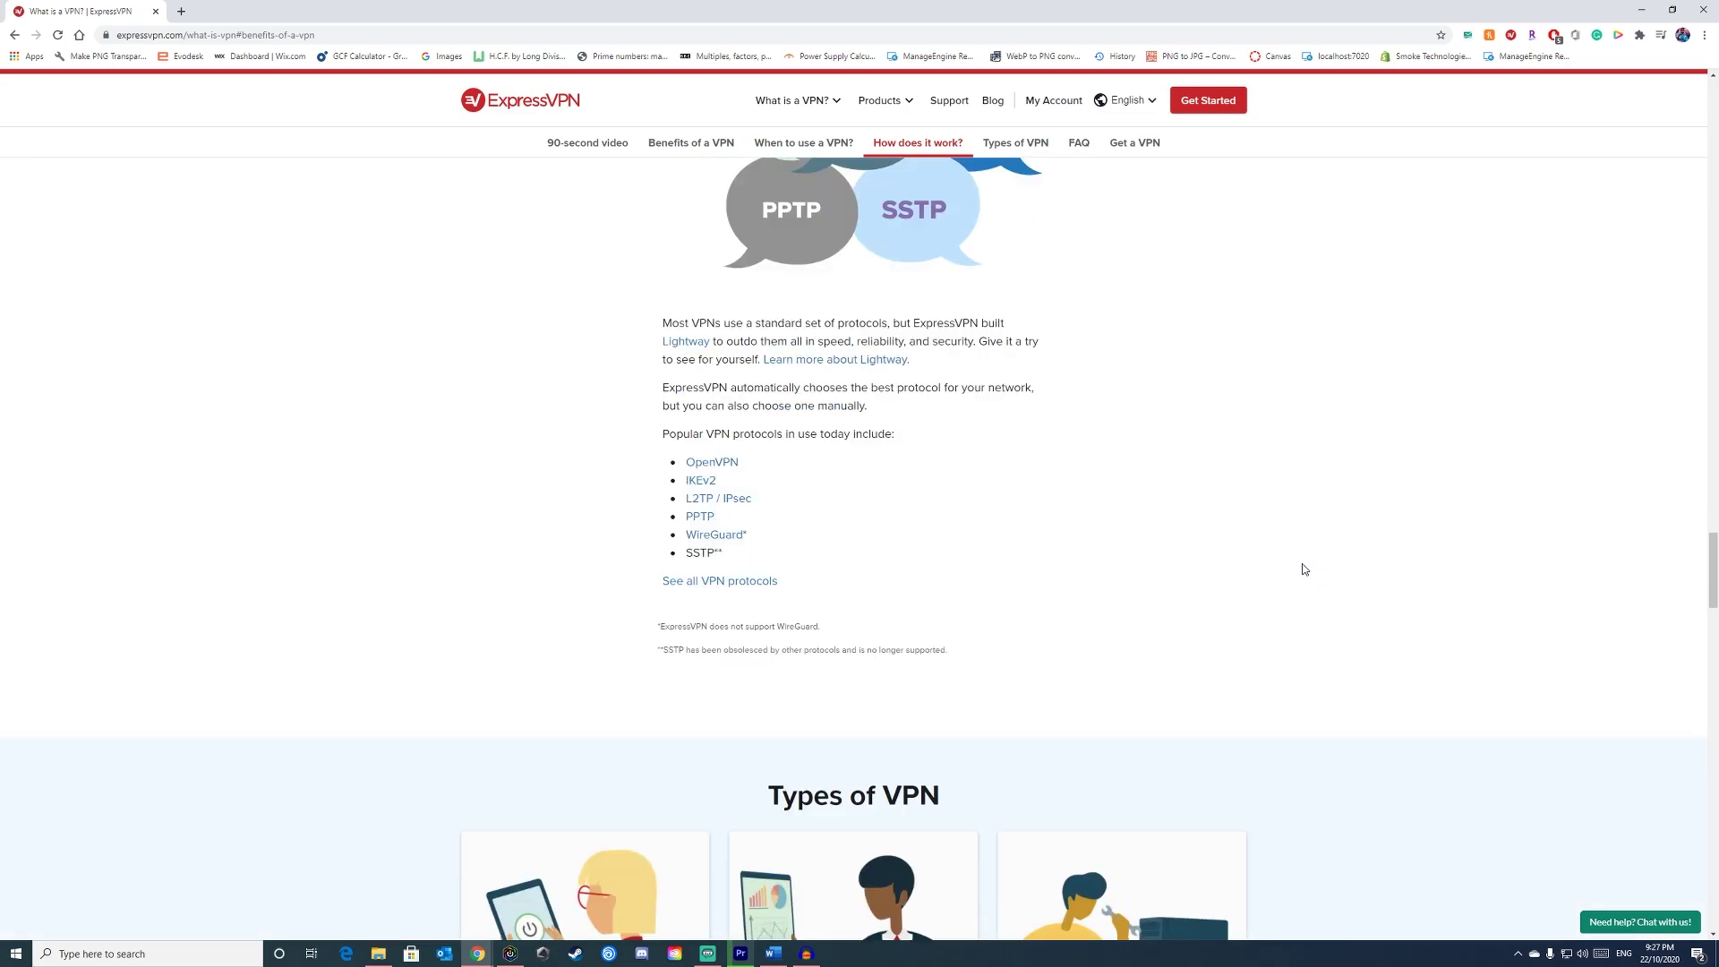
scroll(1305, 574, down, 1)
scroll(1305, 579, down, 1)
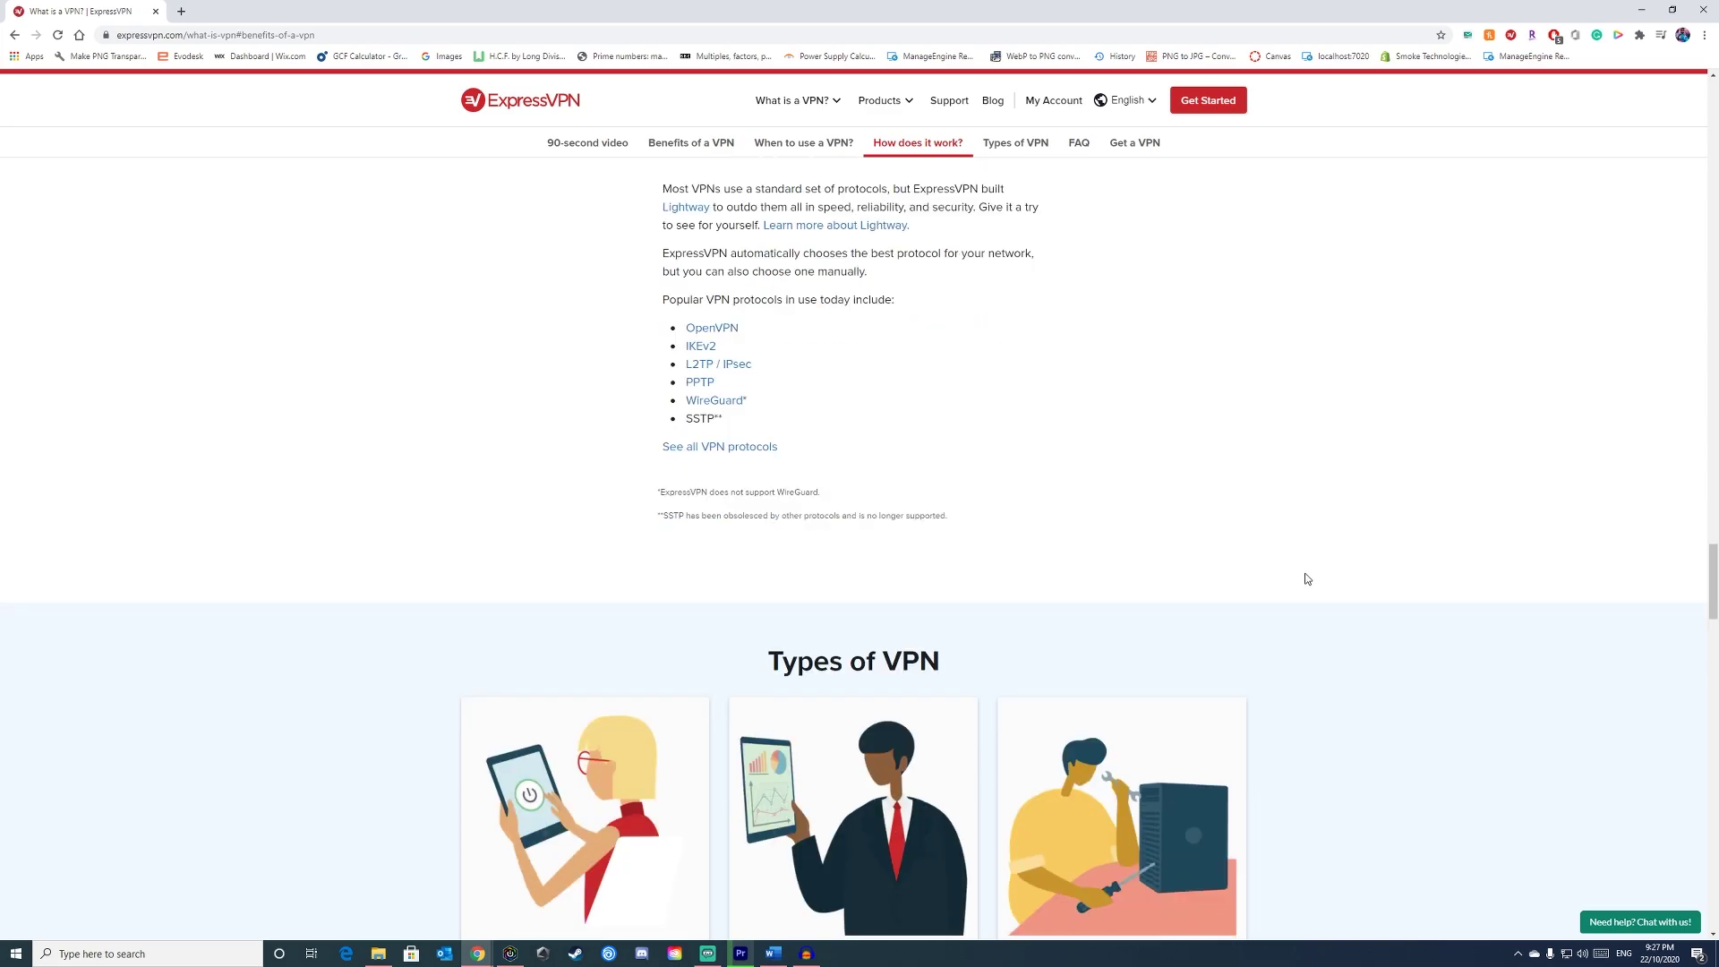
scroll(1309, 577, down, 1)
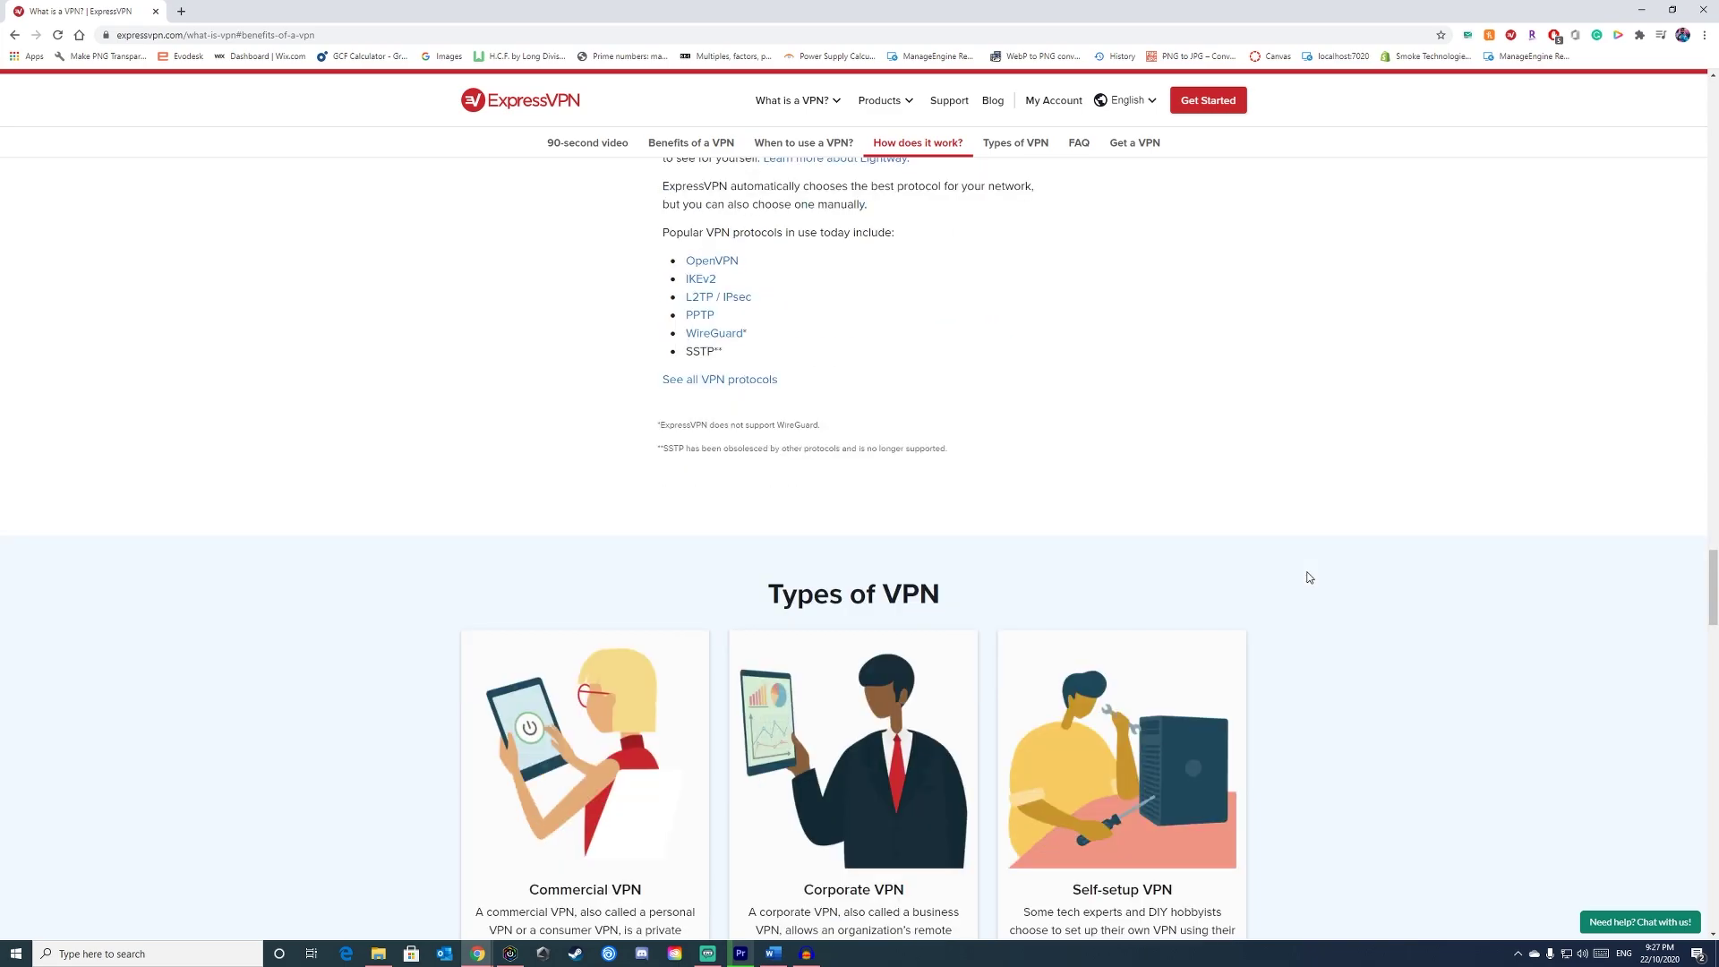
scroll(1309, 578, down, 1)
scroll(1309, 578, down, 1)
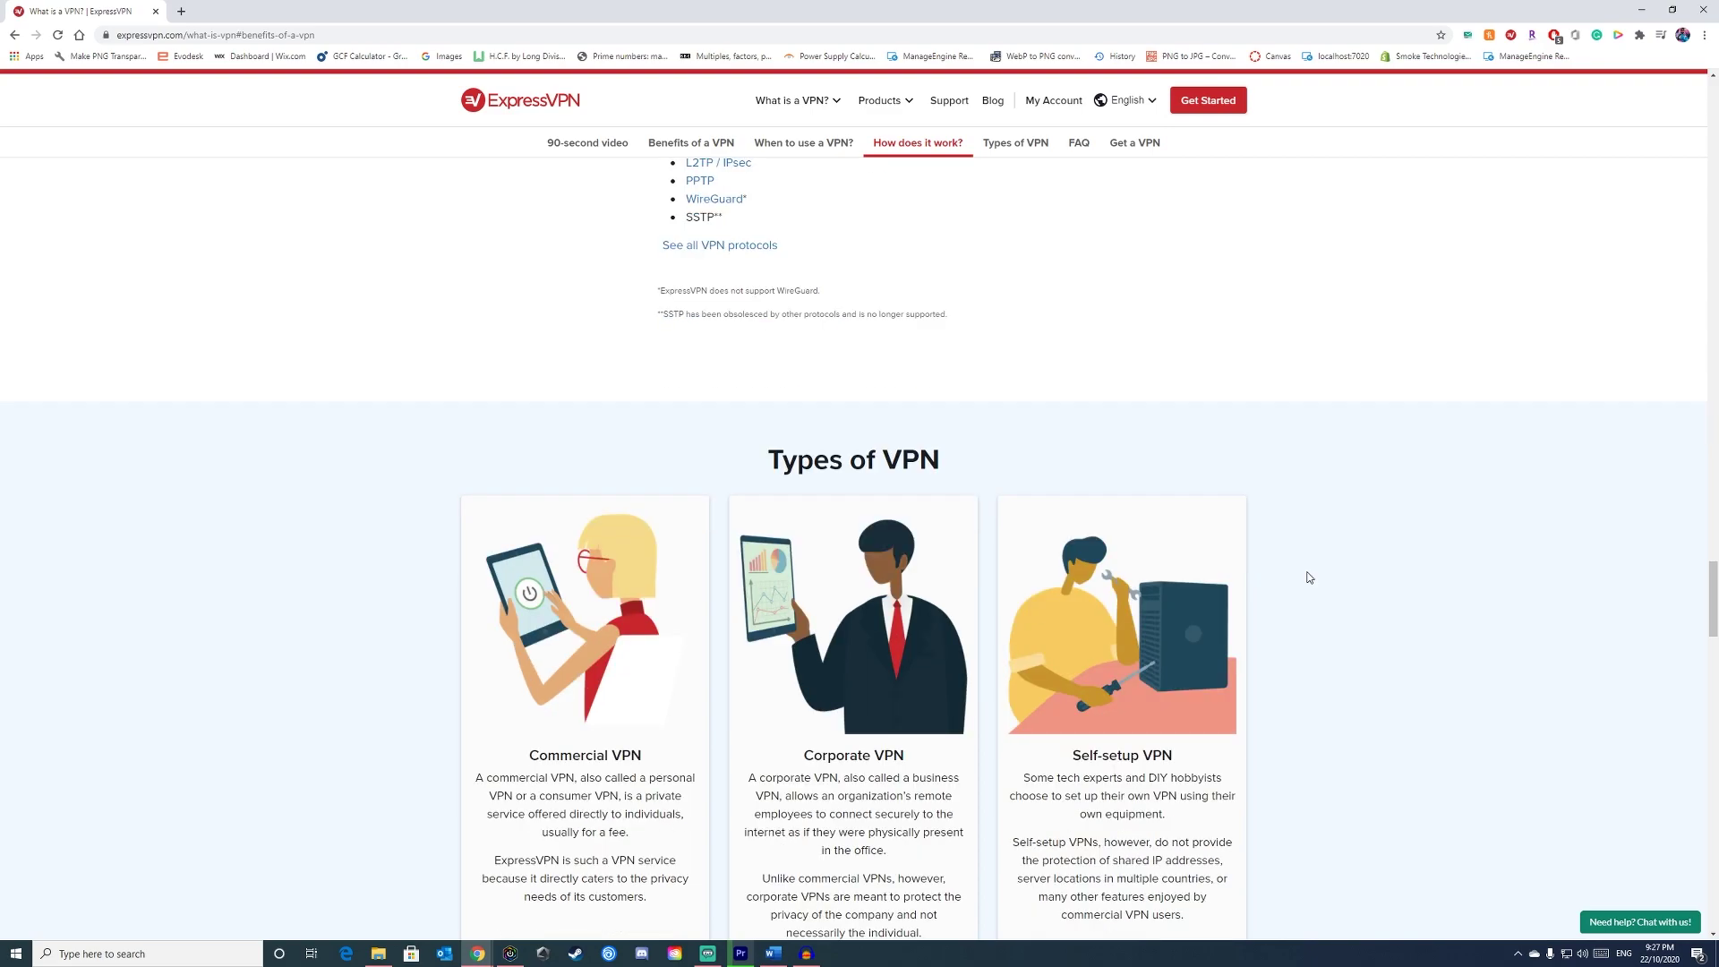
scroll(1309, 578, down, 1)
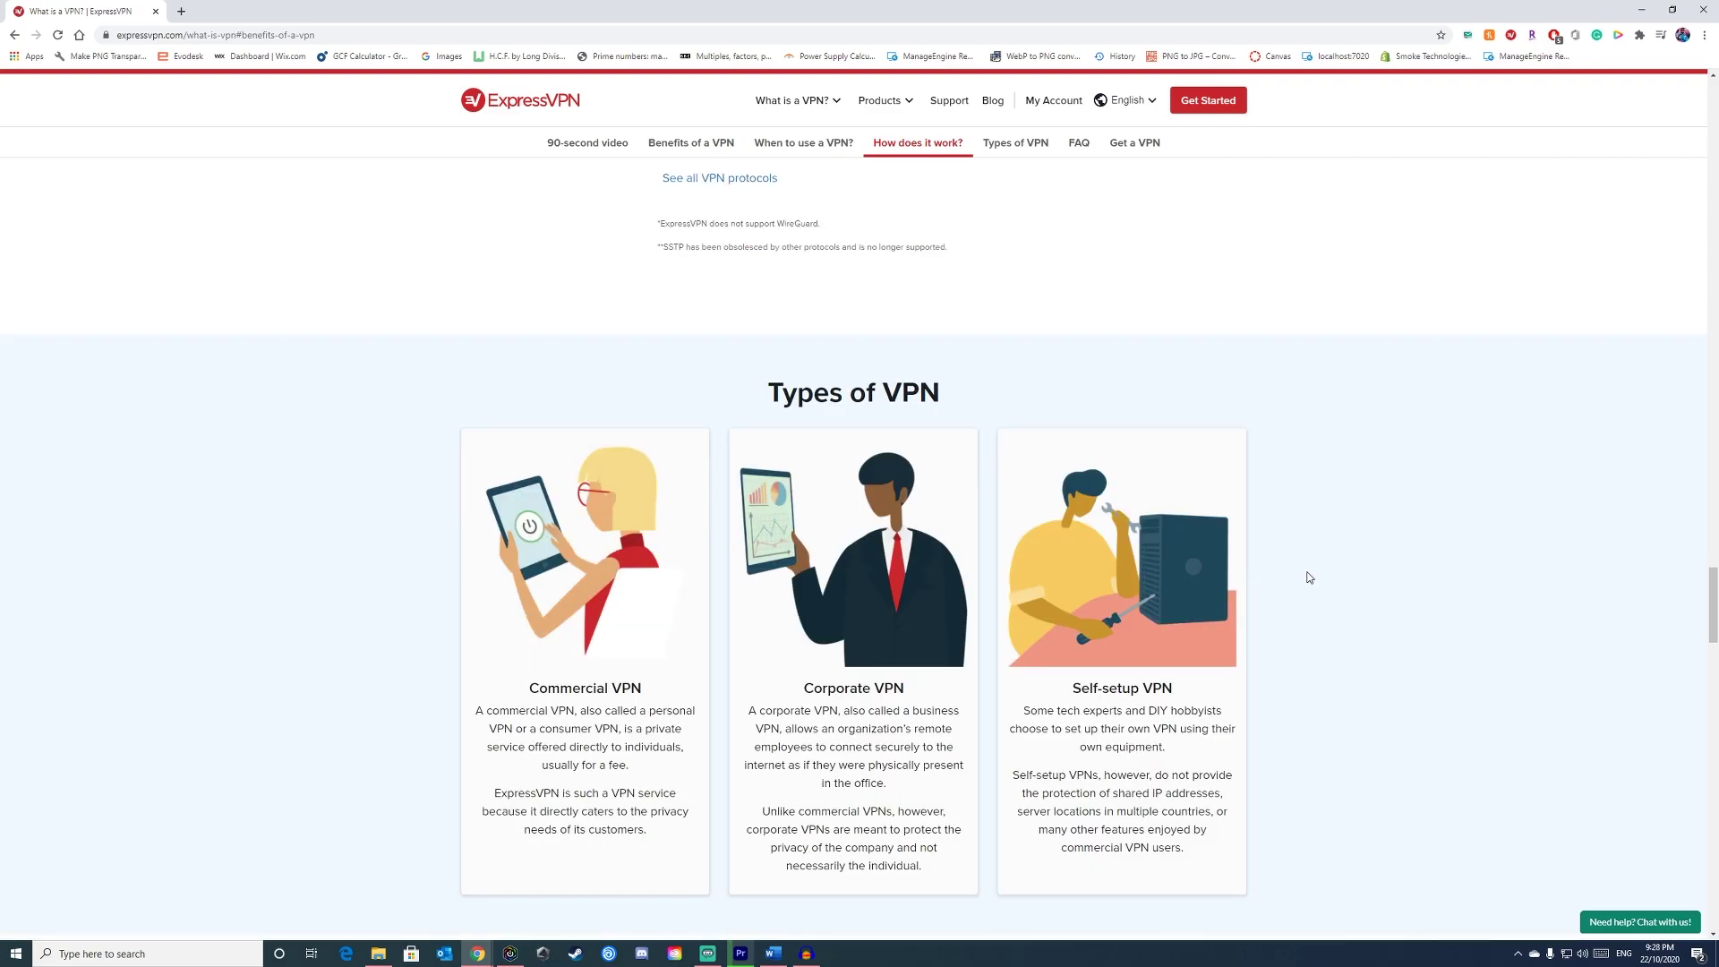
scroll(1309, 577, down, 1)
scroll(1312, 577, down, 1)
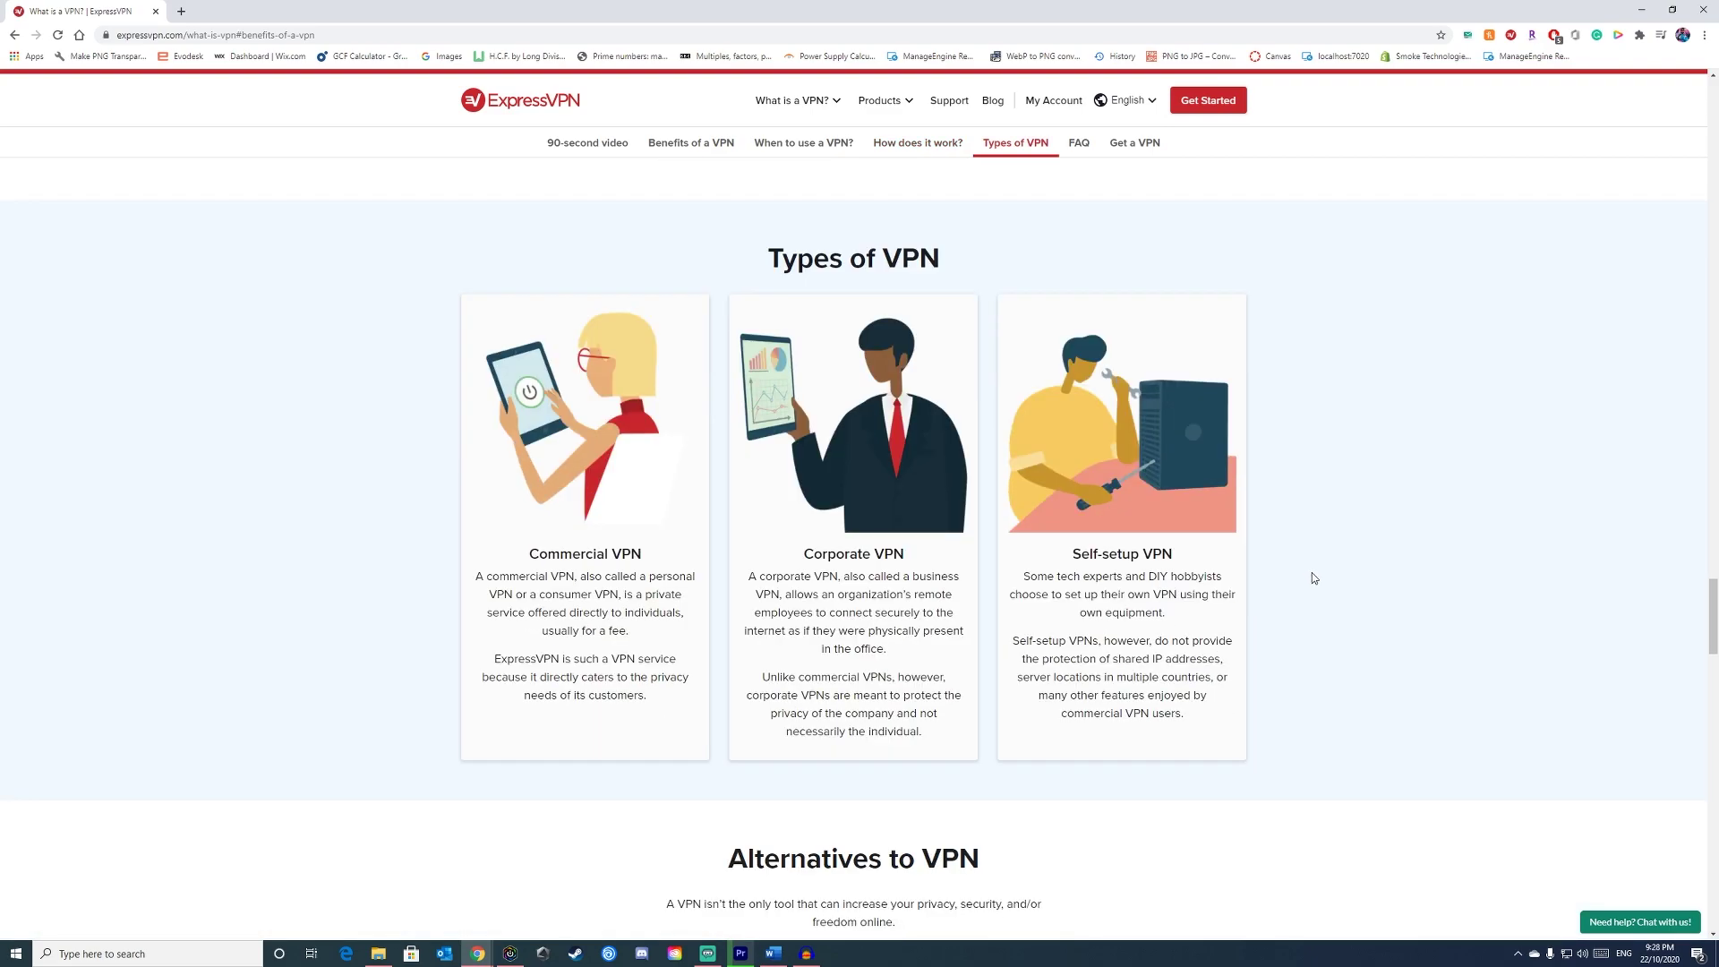
scroll(1314, 578, down, 1)
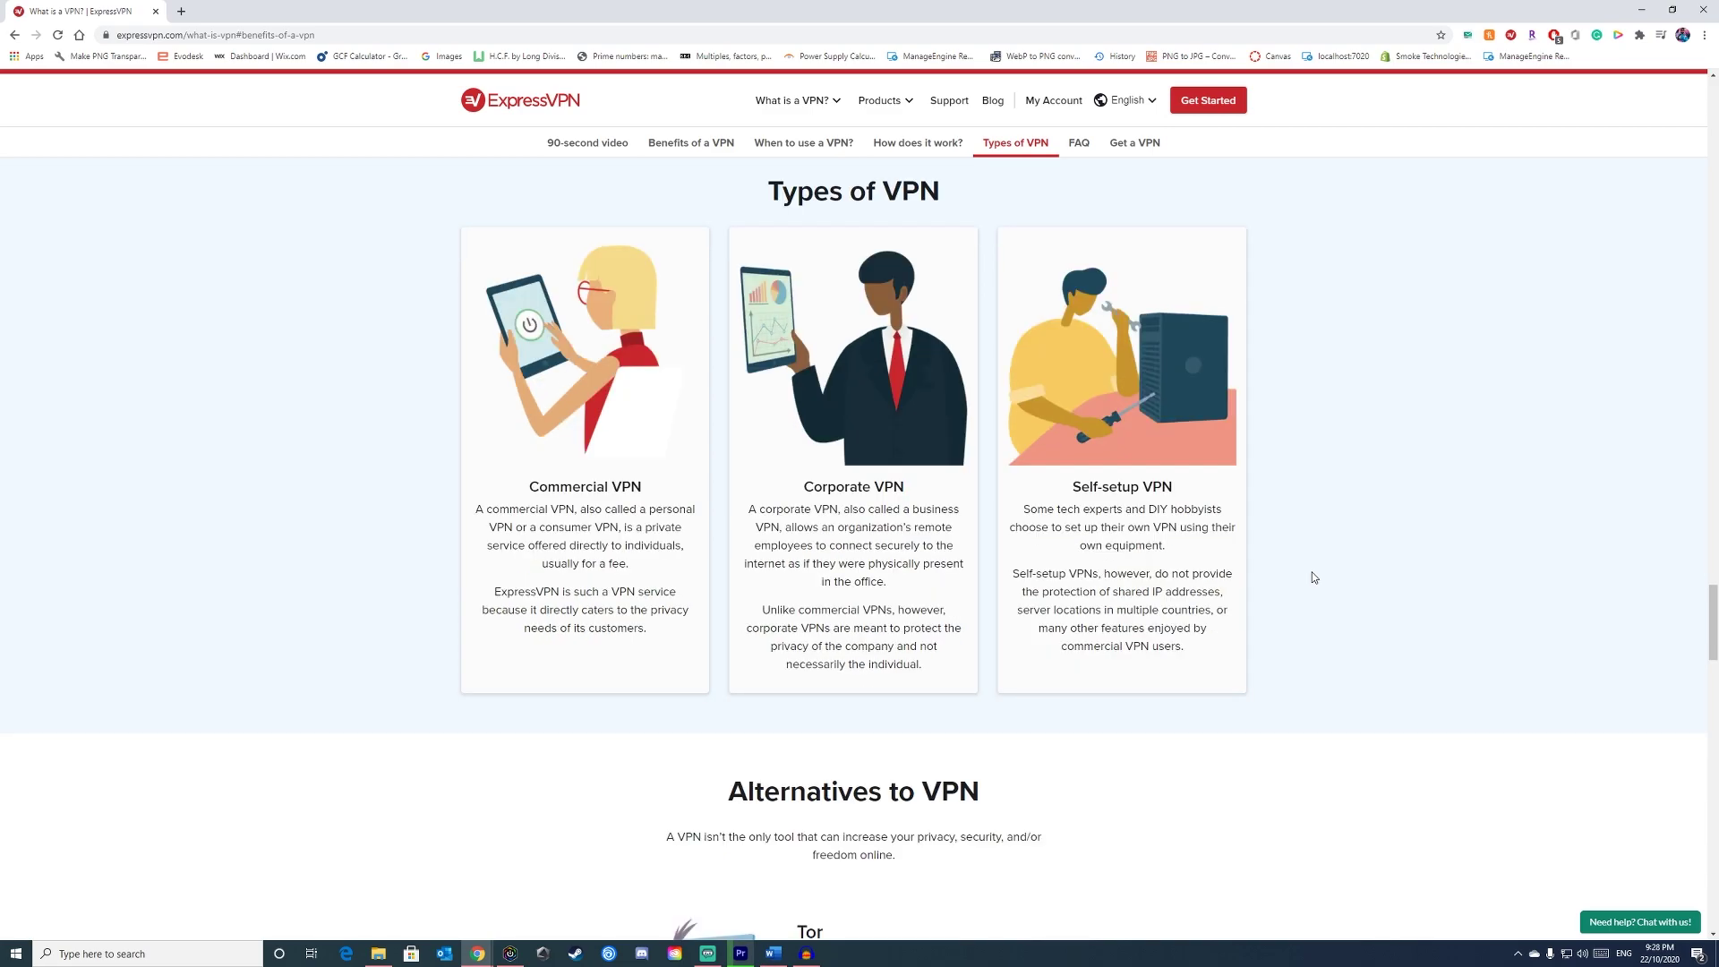
scroll(1314, 577, down, 1)
scroll(1313, 577, down, 1)
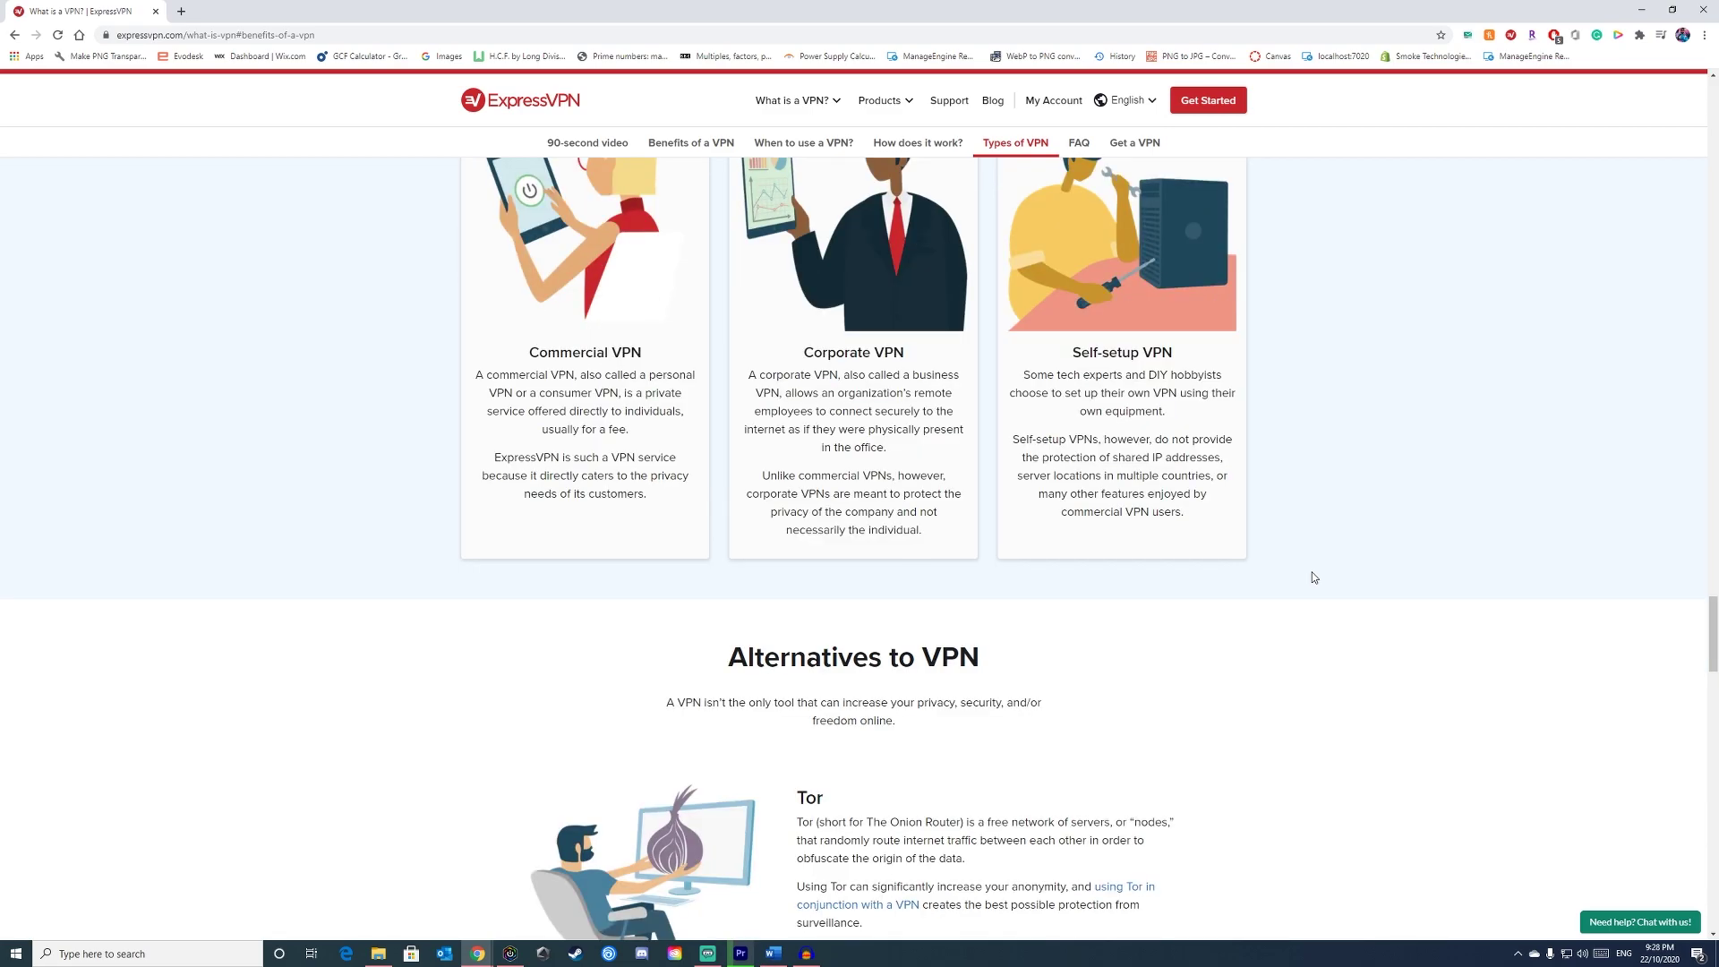
scroll(1313, 578, down, 1)
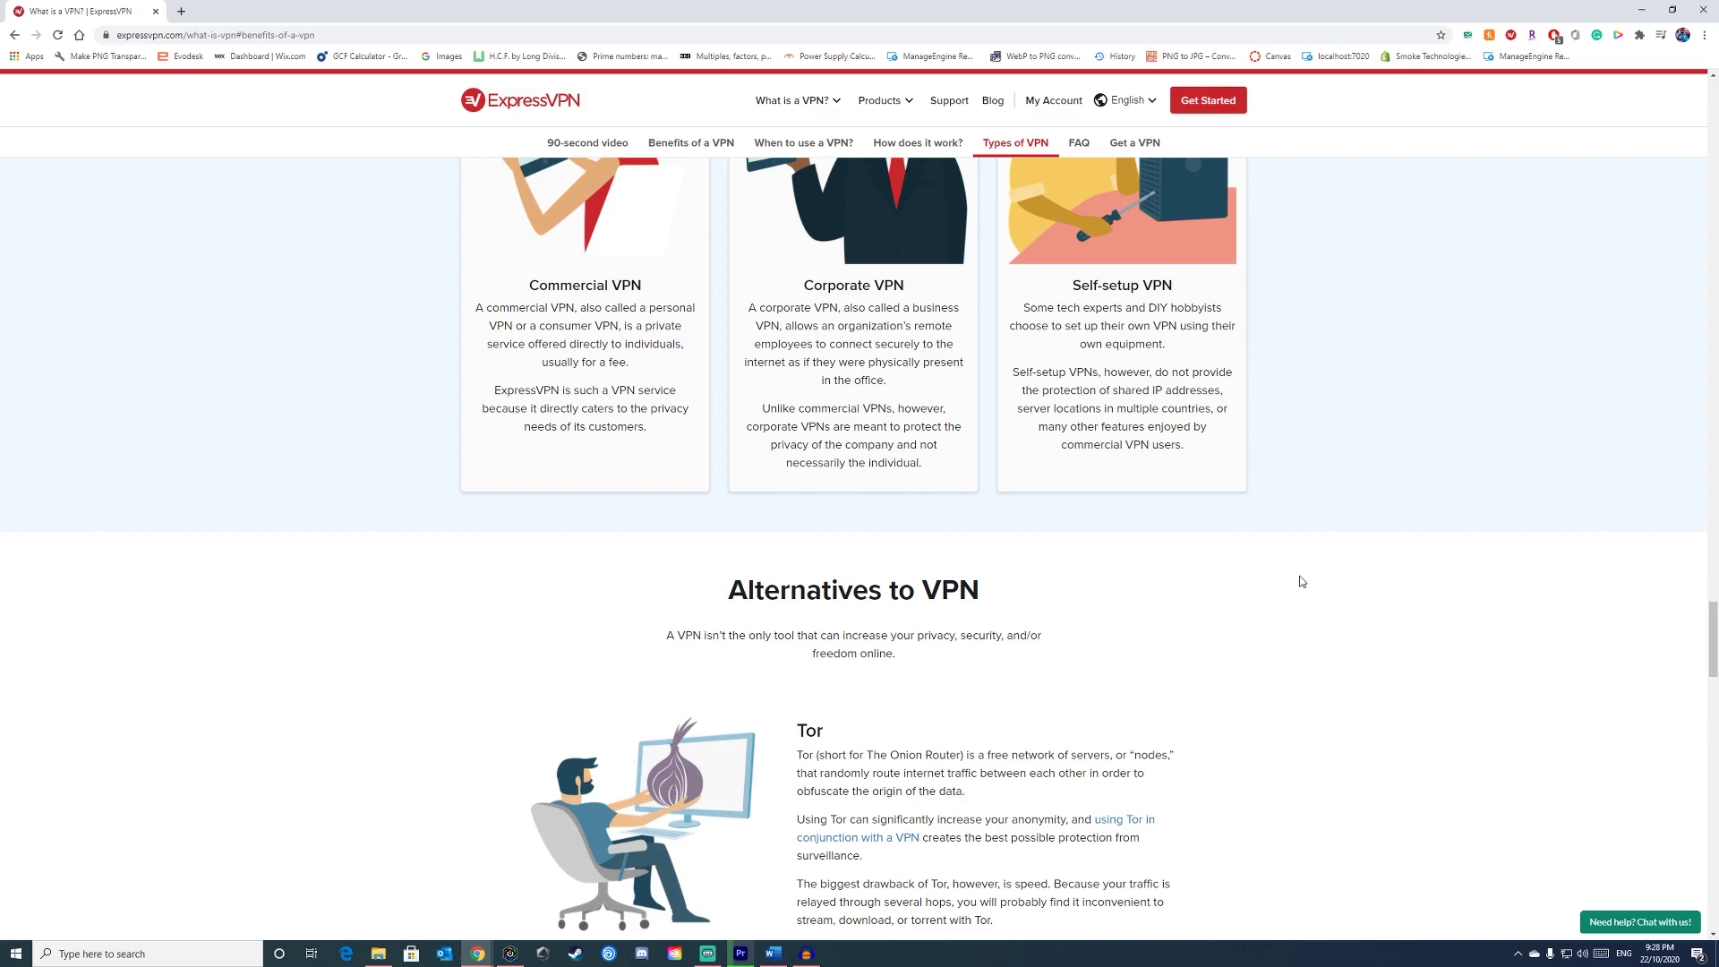
scroll(1301, 582, down, 1)
scroll(1302, 587, down, 1)
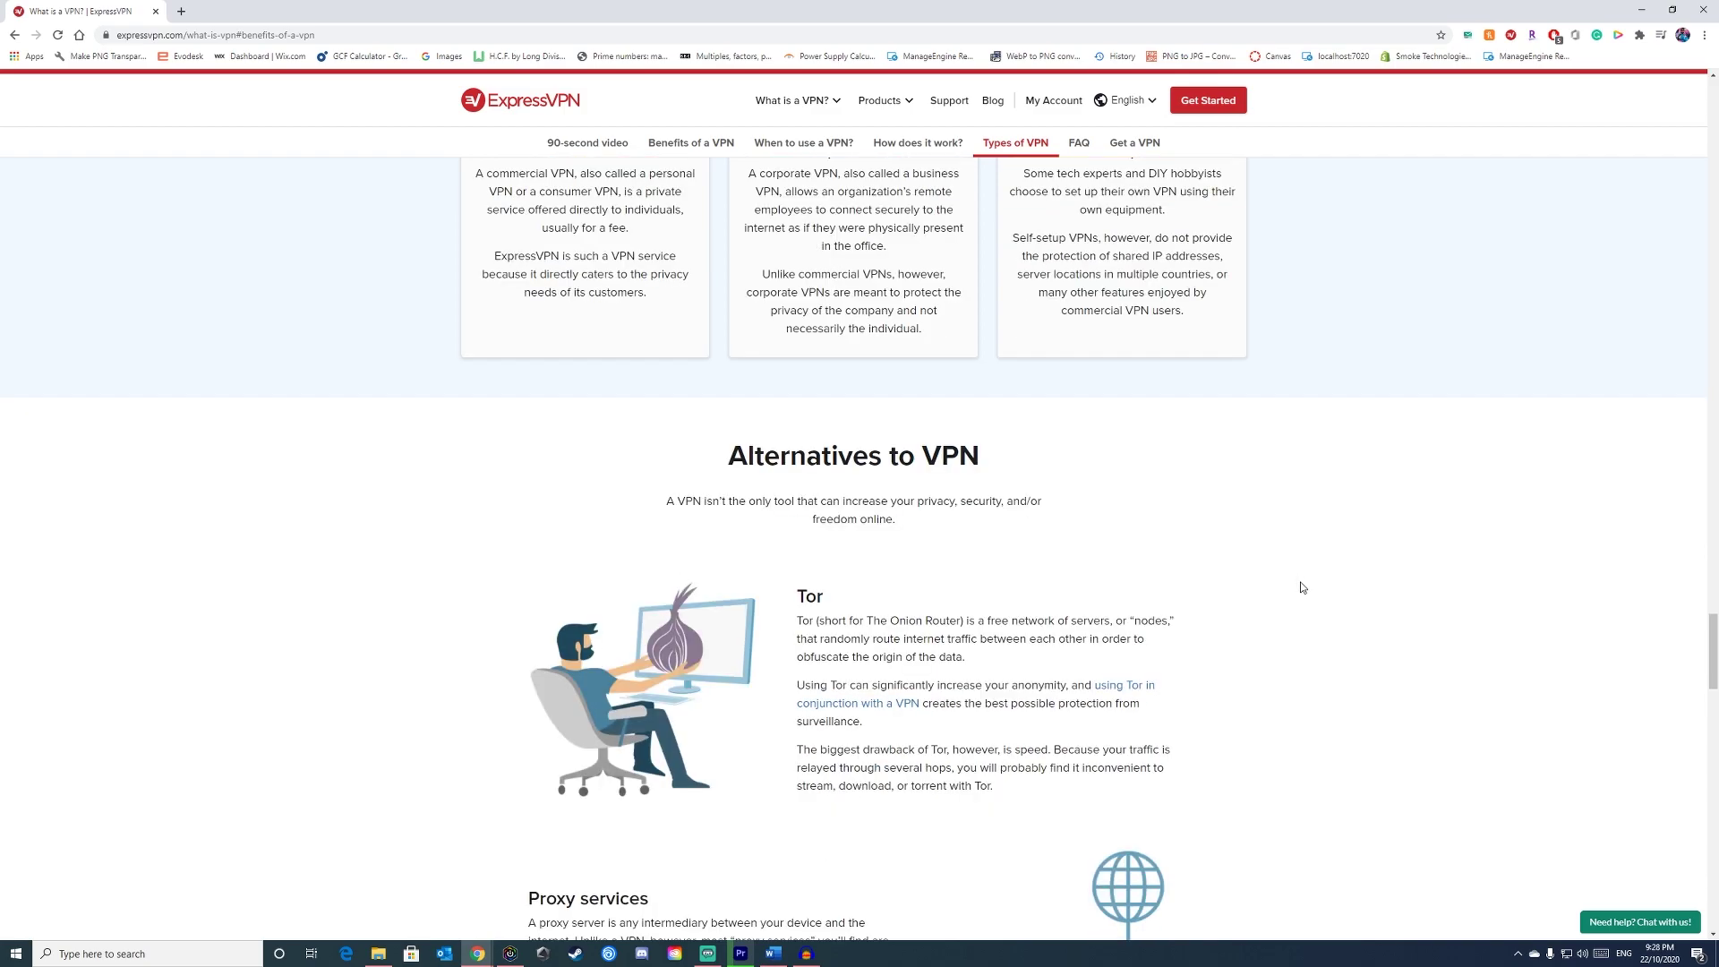
scroll(1296, 563, down, 1)
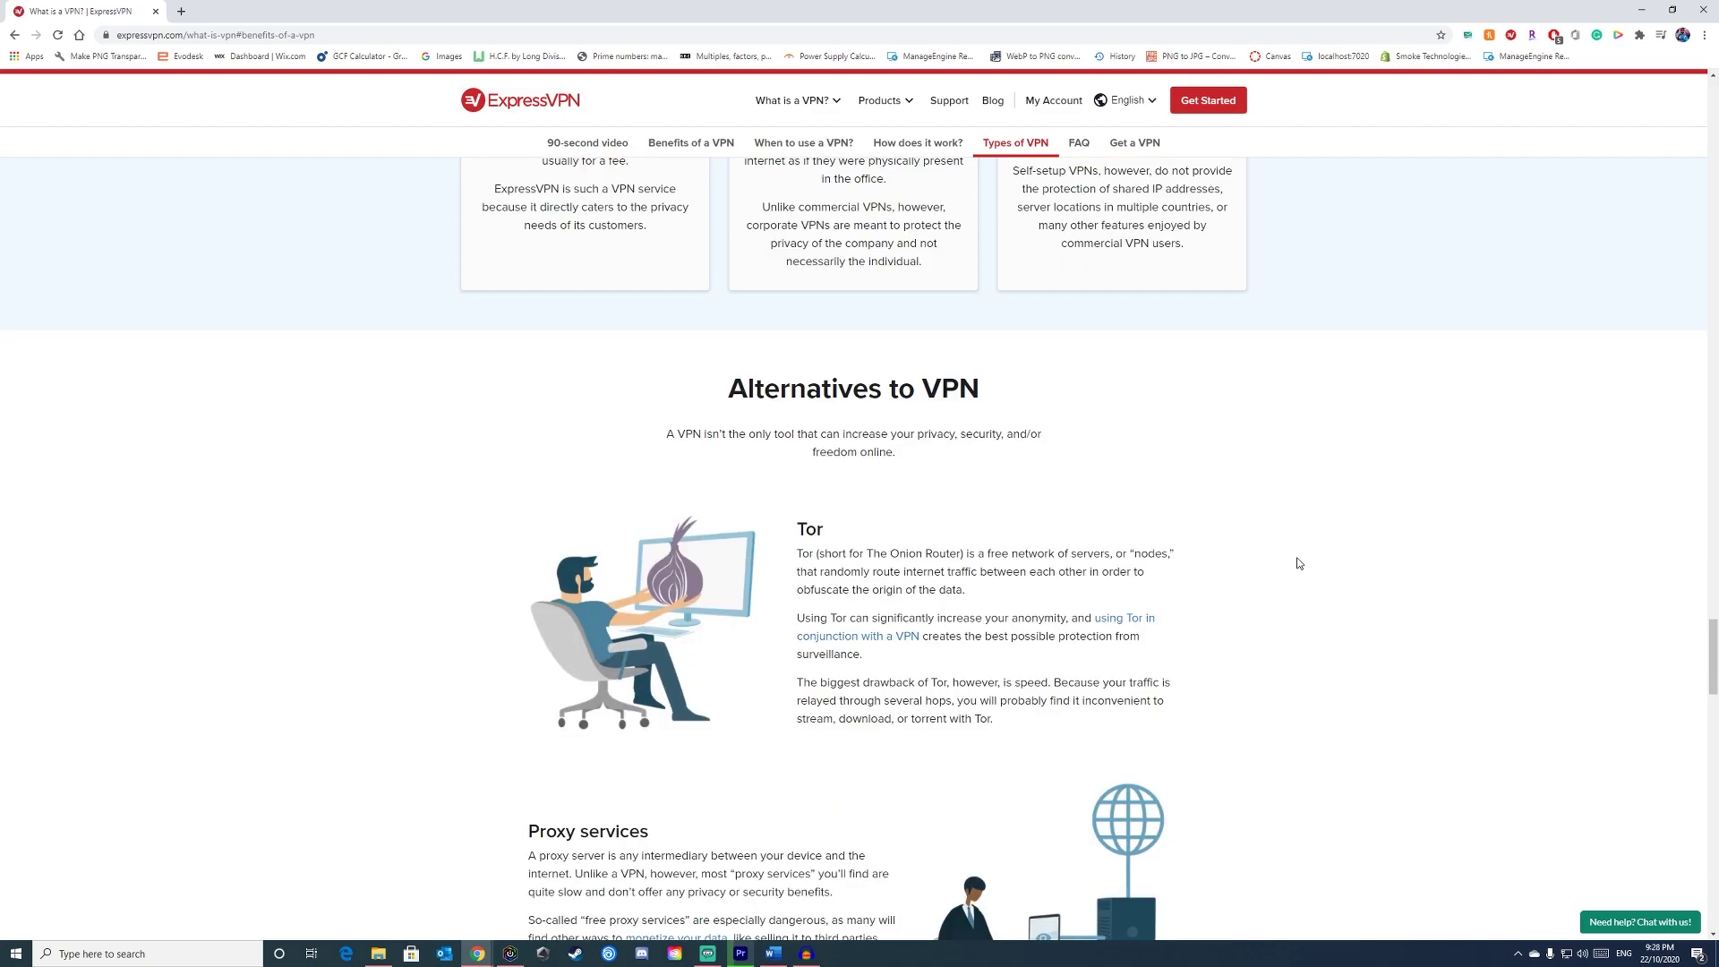
scroll(1299, 563, down, 1)
scroll(1298, 564, down, 1)
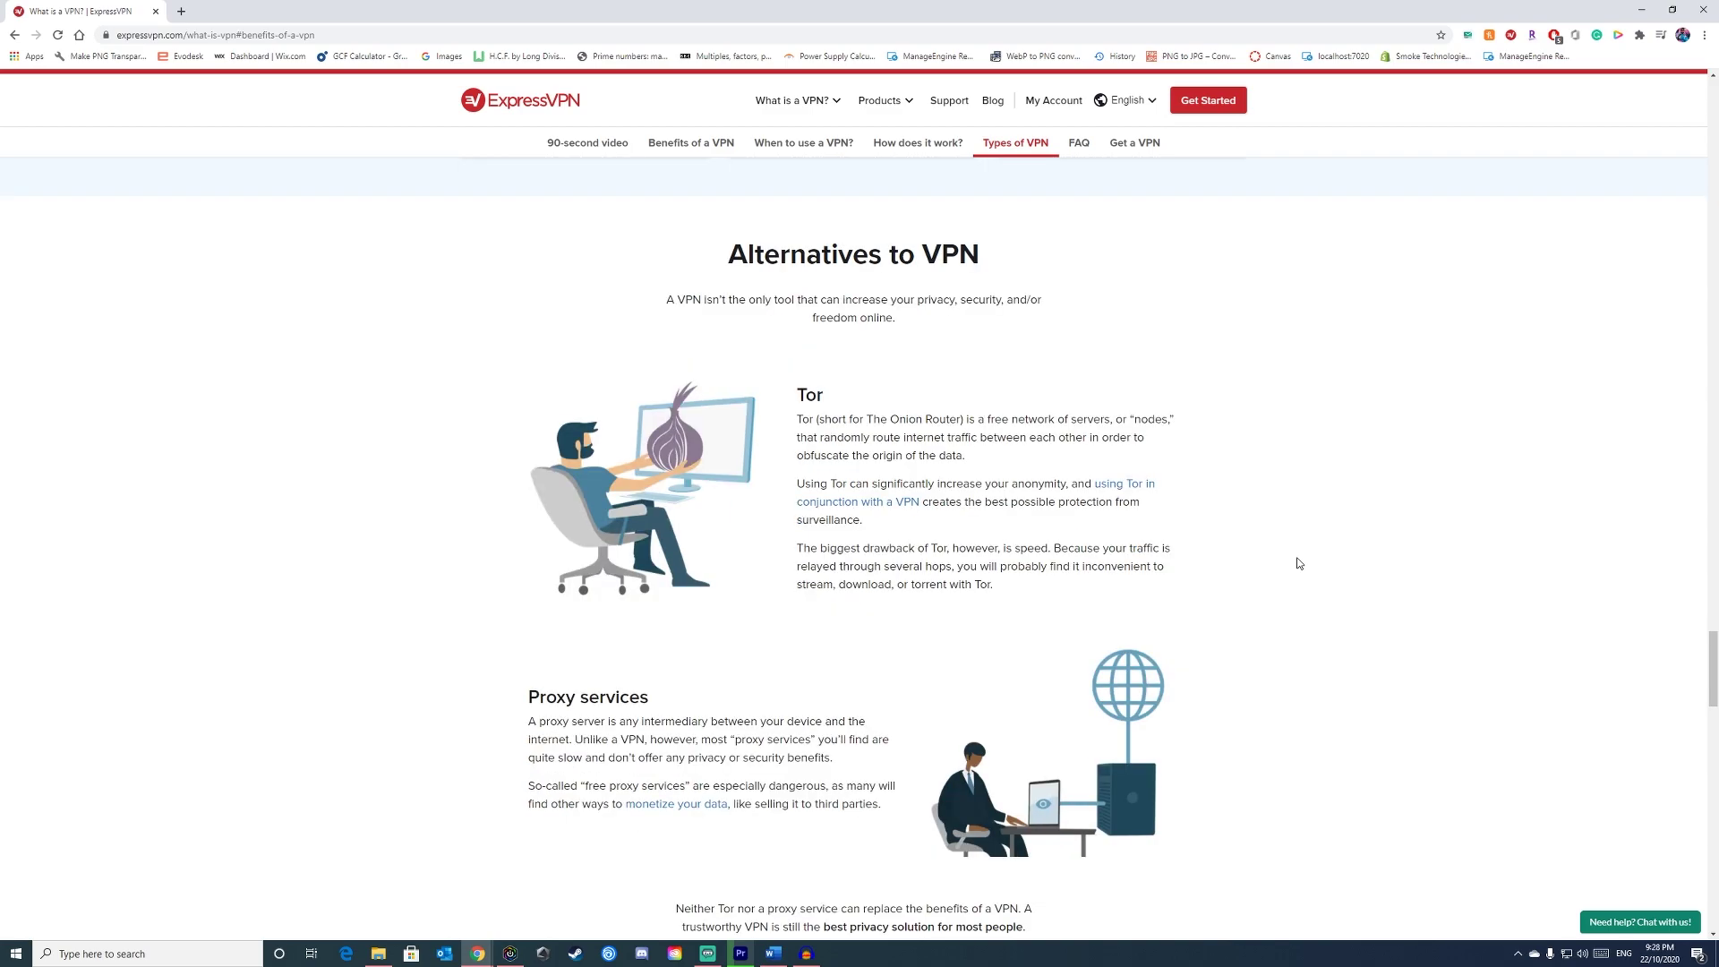
scroll(1298, 563, down, 1)
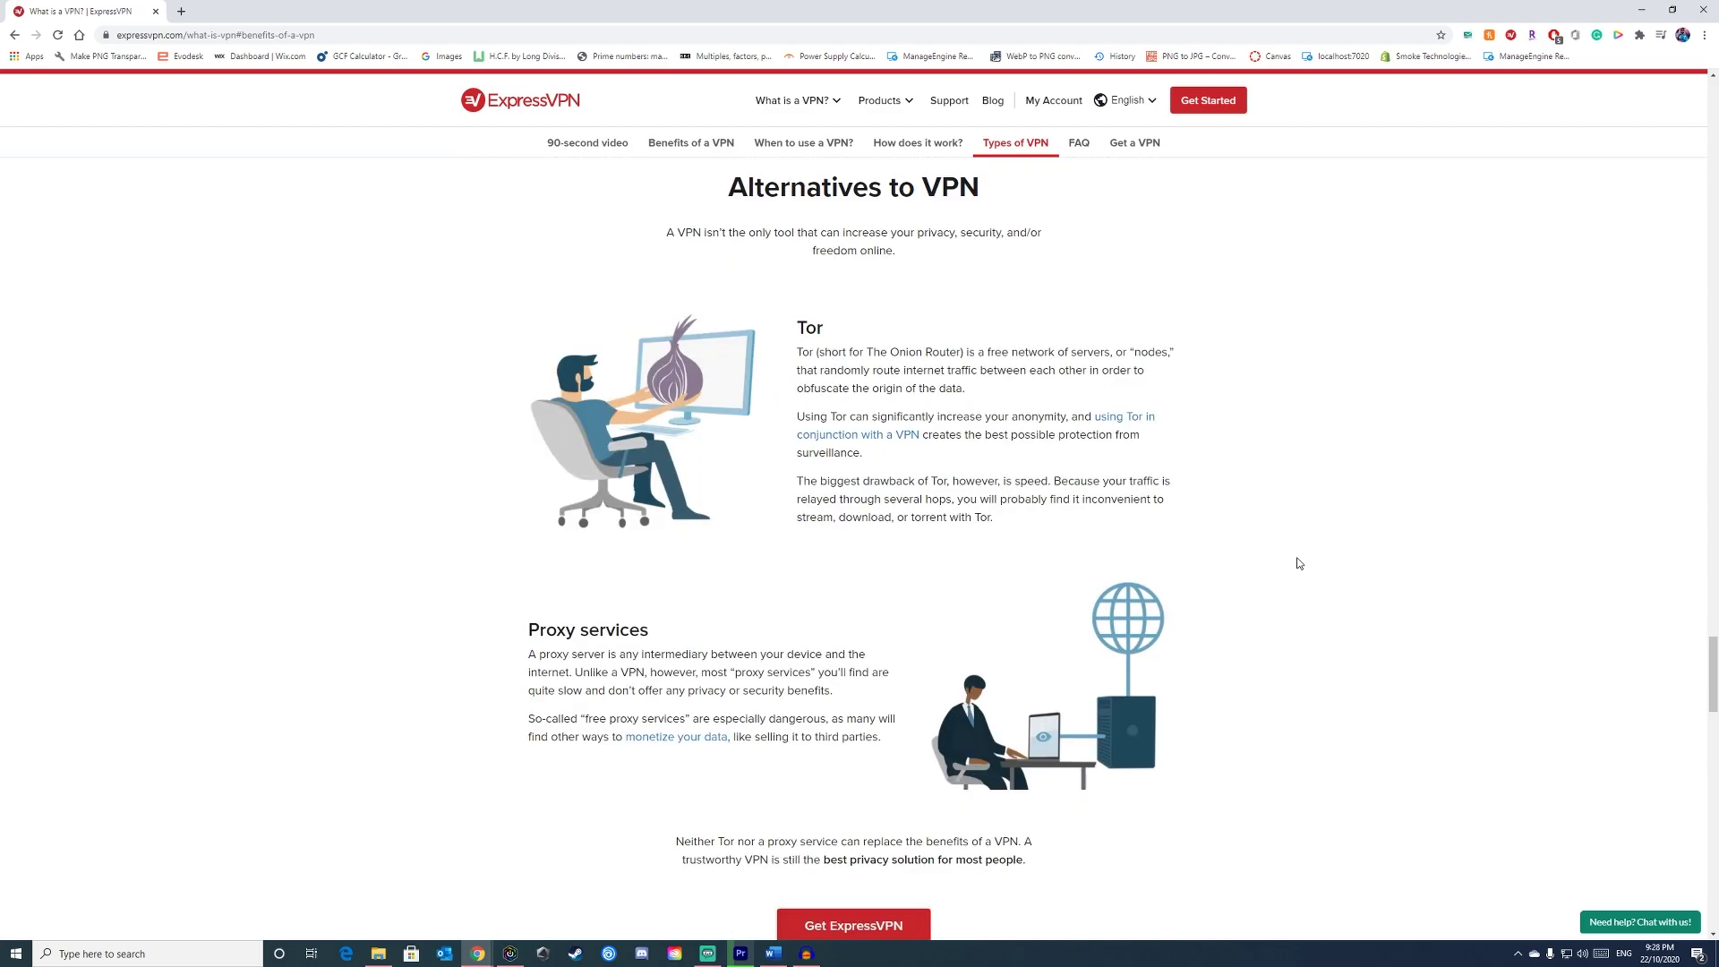
scroll(1297, 559, down, 1)
scroll(1297, 560, down, 1)
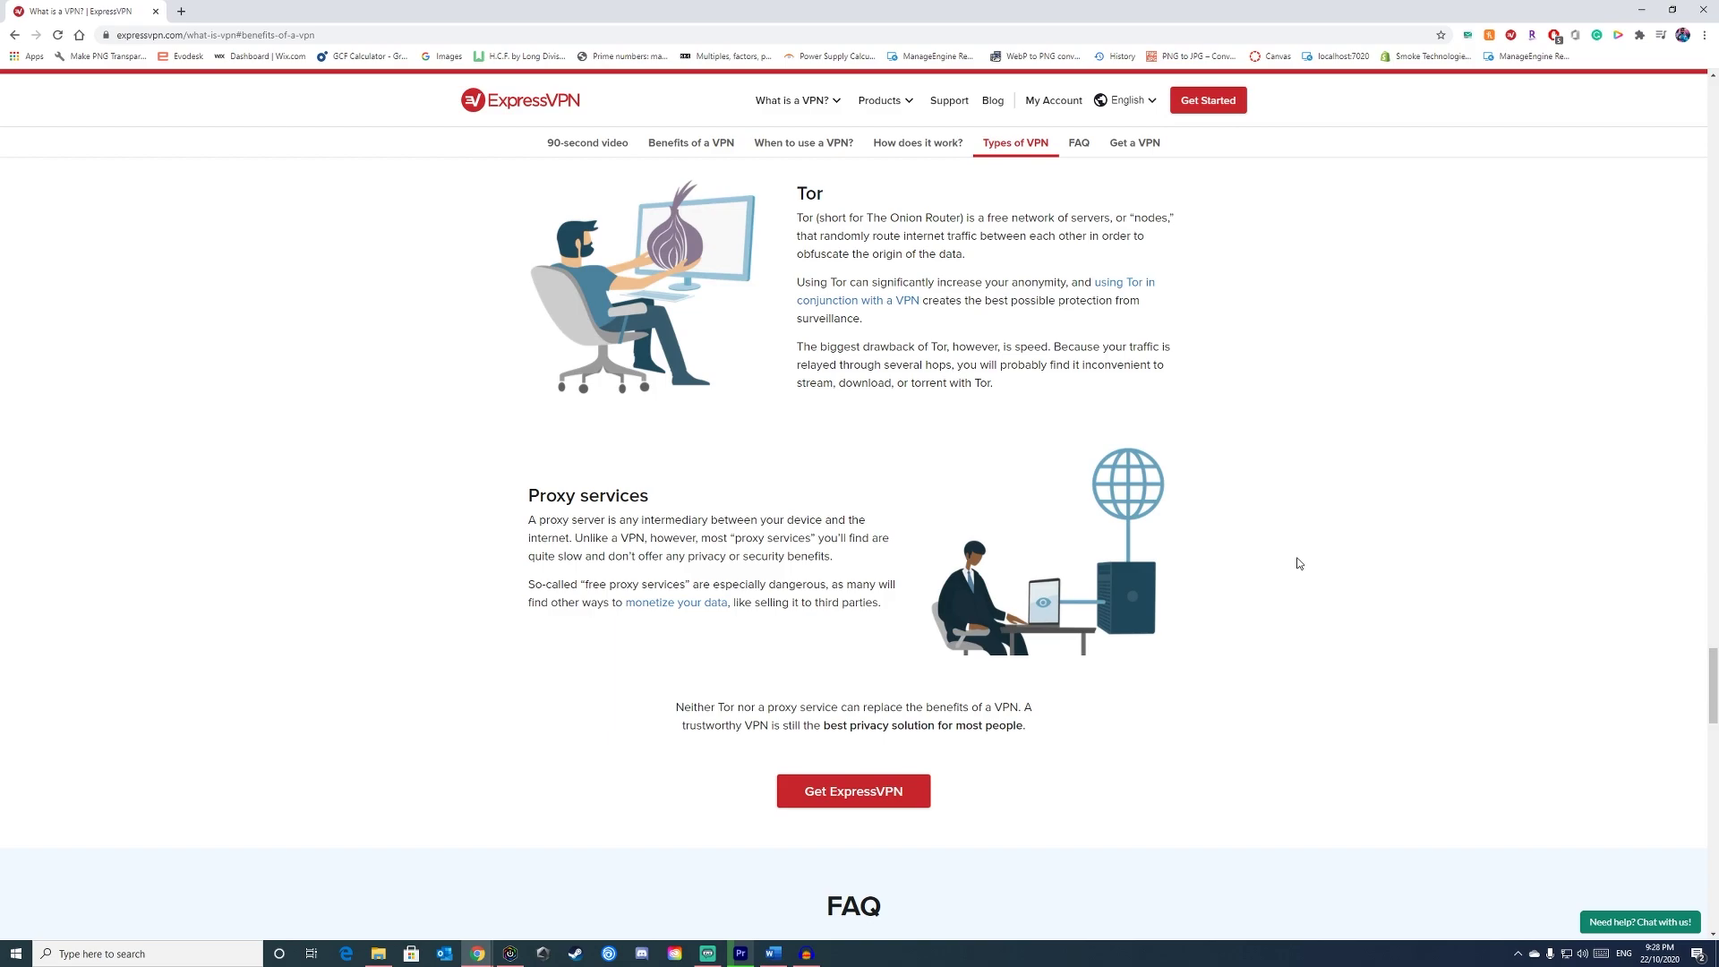
scroll(1299, 563, down, 1)
scroll(1299, 563, down, 1)
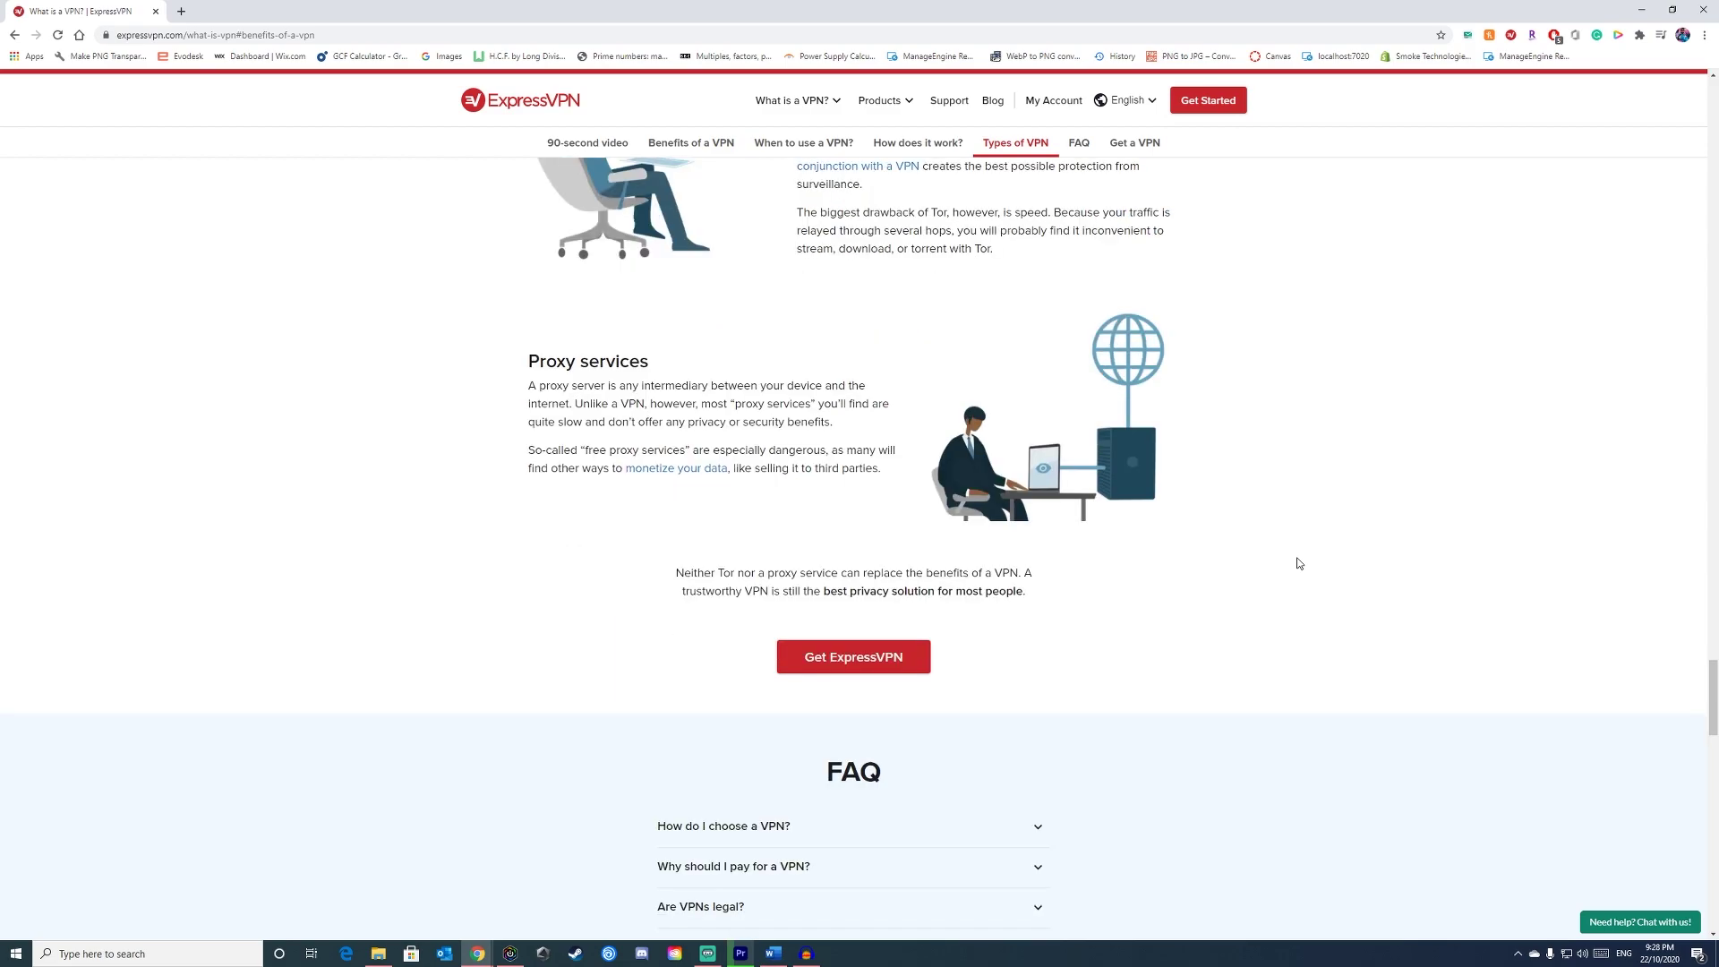
scroll(1299, 563, down, 1)
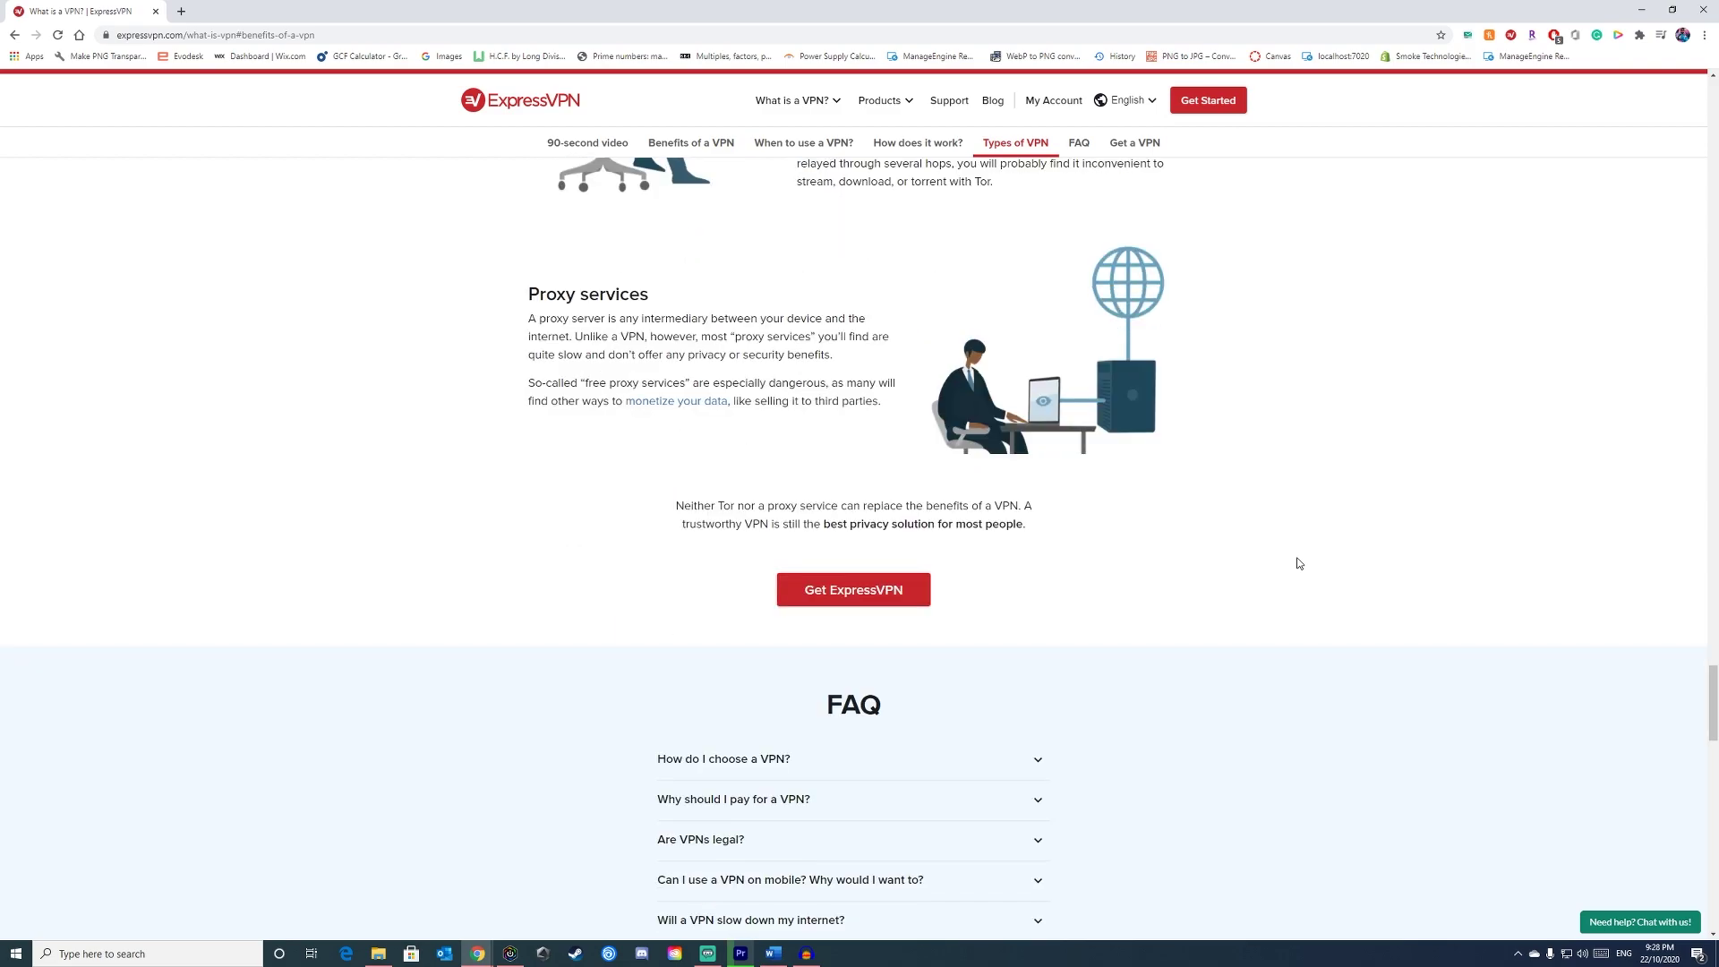
scroll(1299, 564, down, 1)
scroll(1299, 563, down, 1)
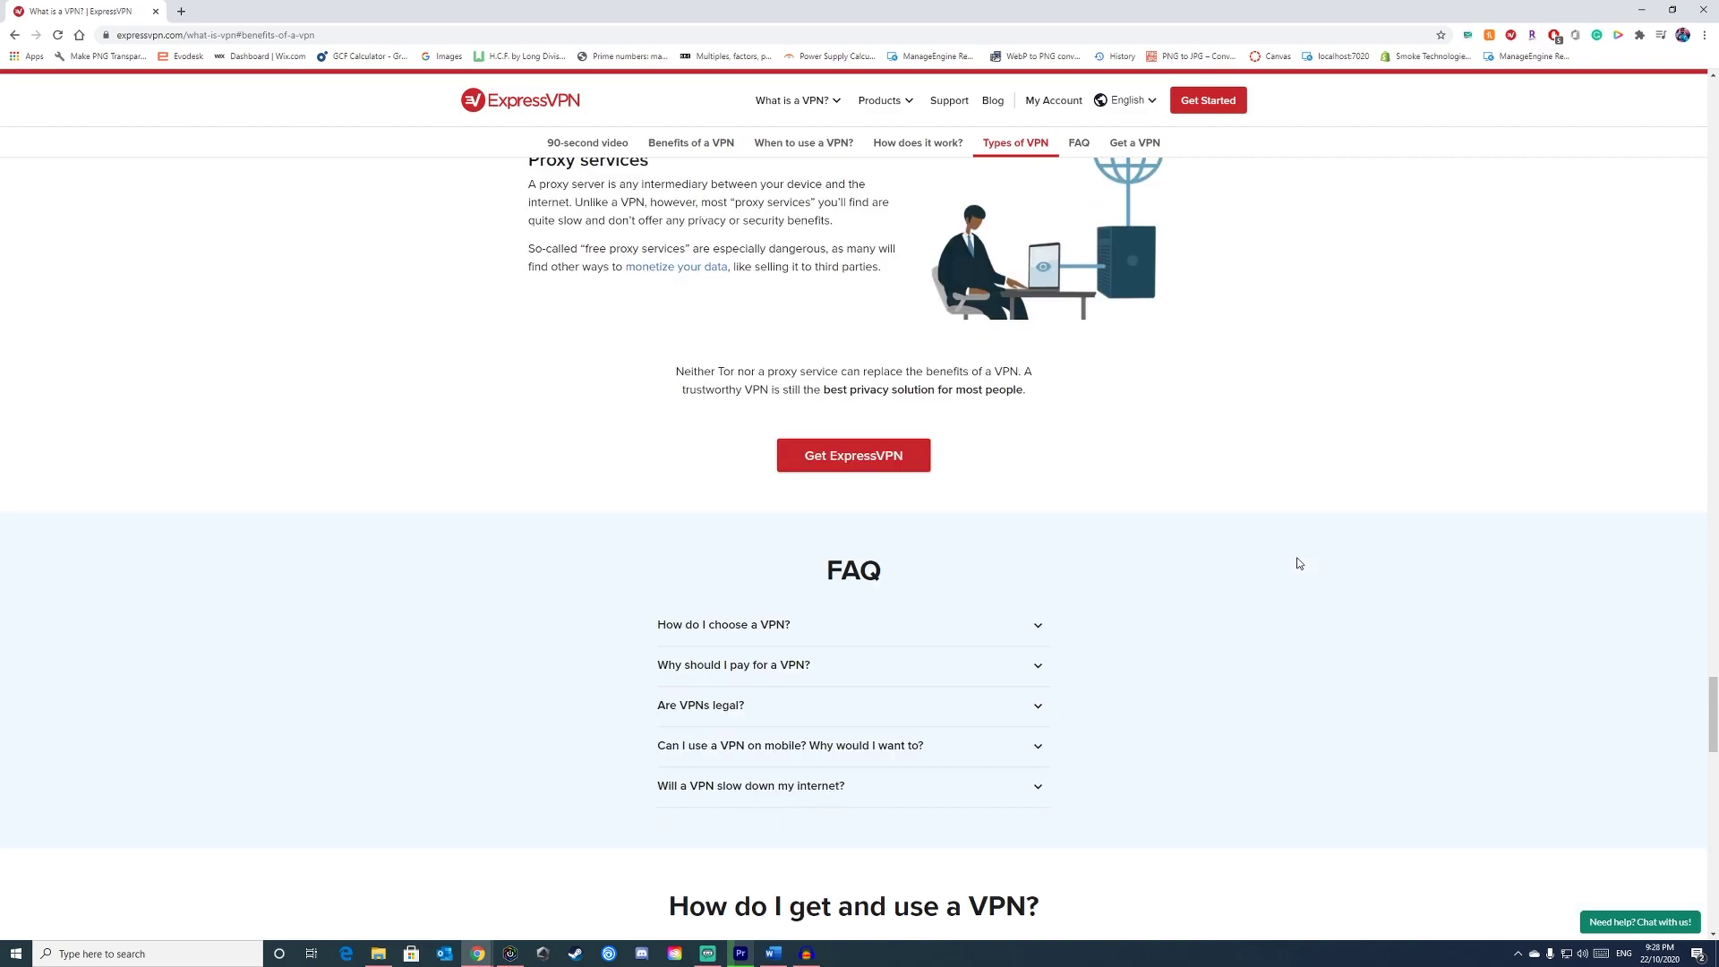
scroll(1299, 563, down, 1)
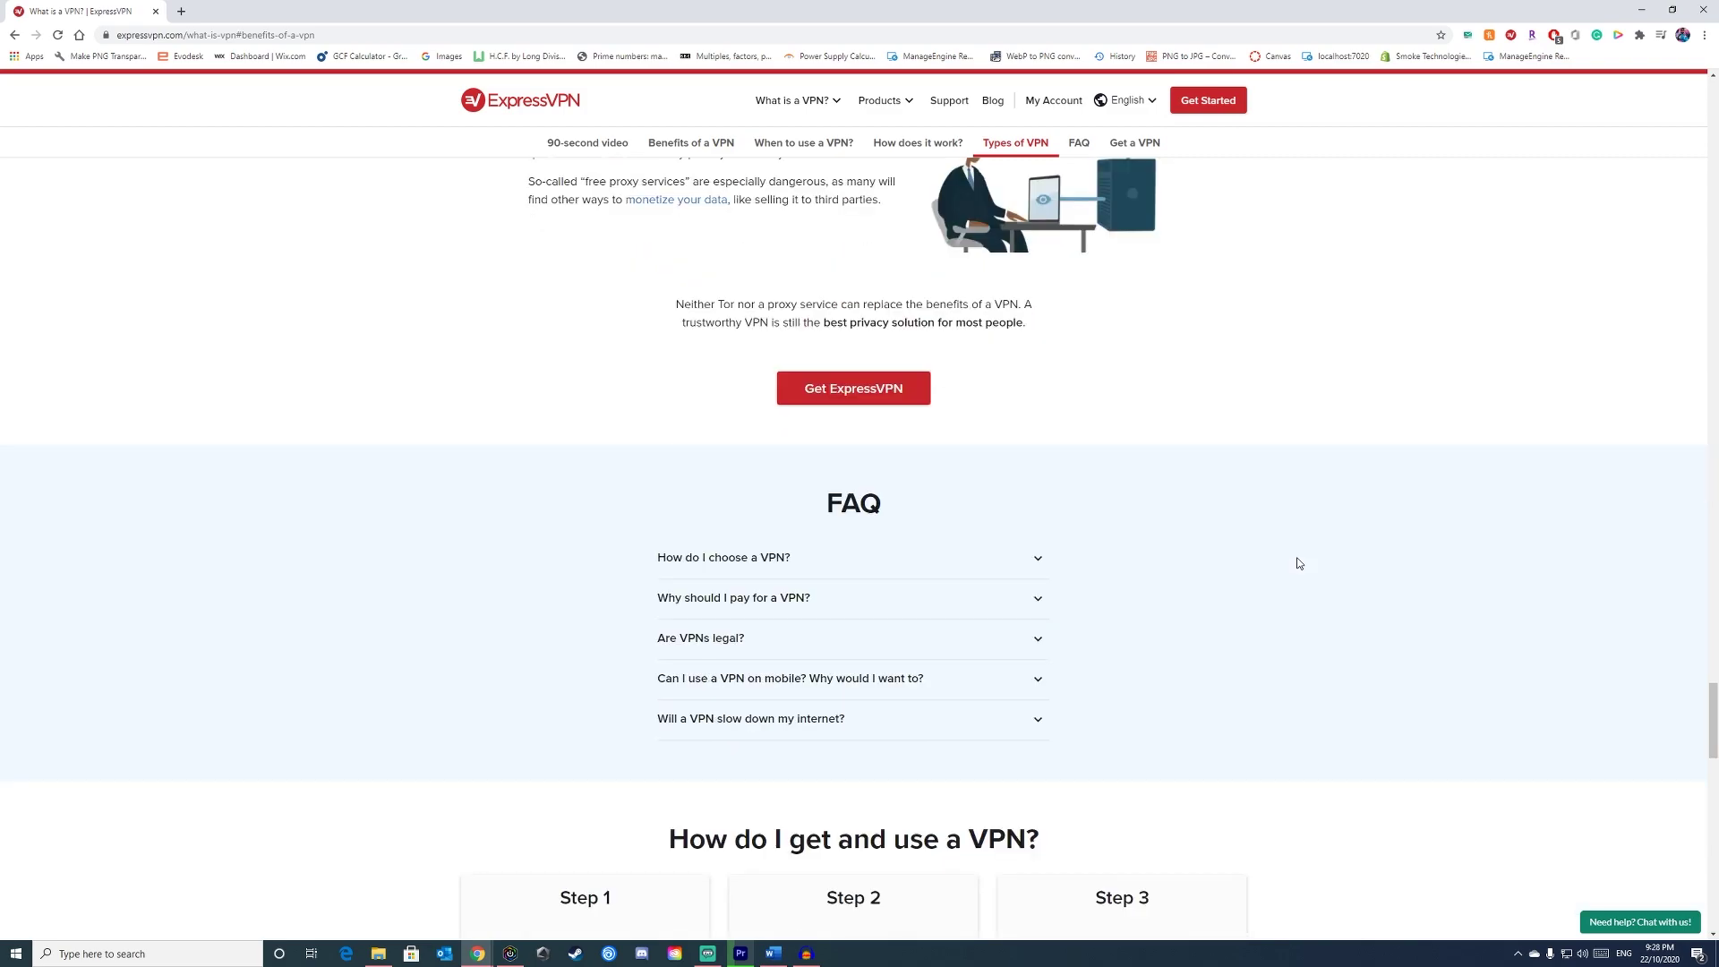
scroll(1299, 563, down, 1)
scroll(1299, 563, down, 1)
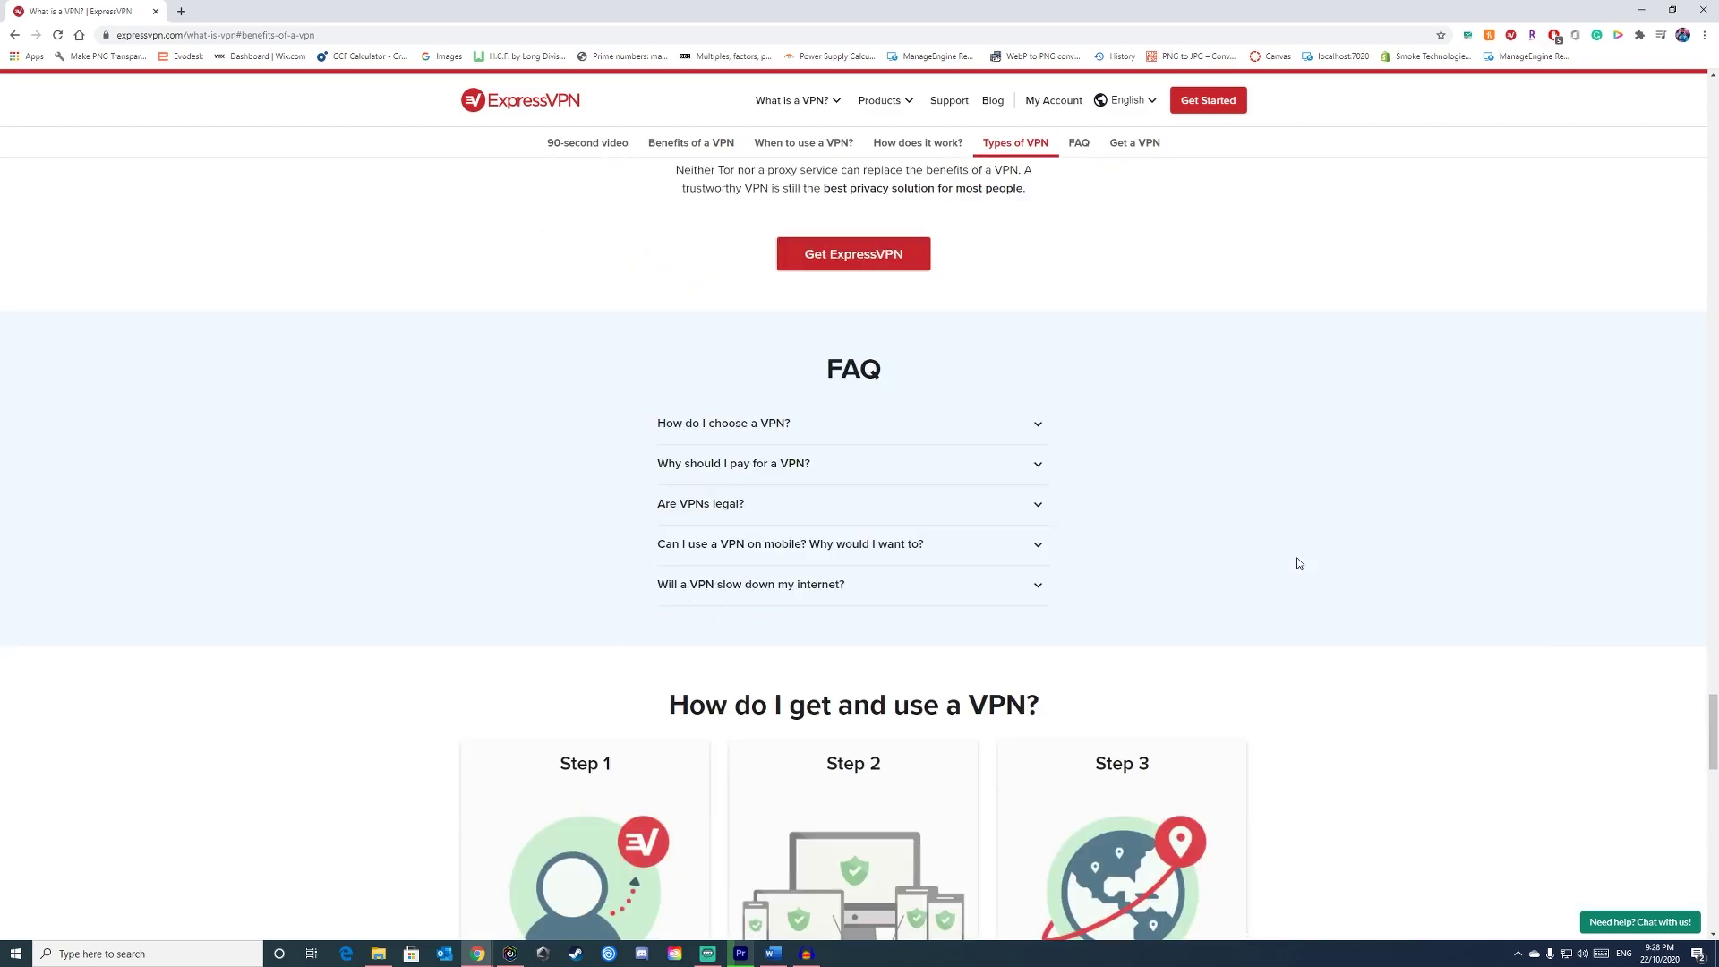
scroll(1299, 563, down, 1)
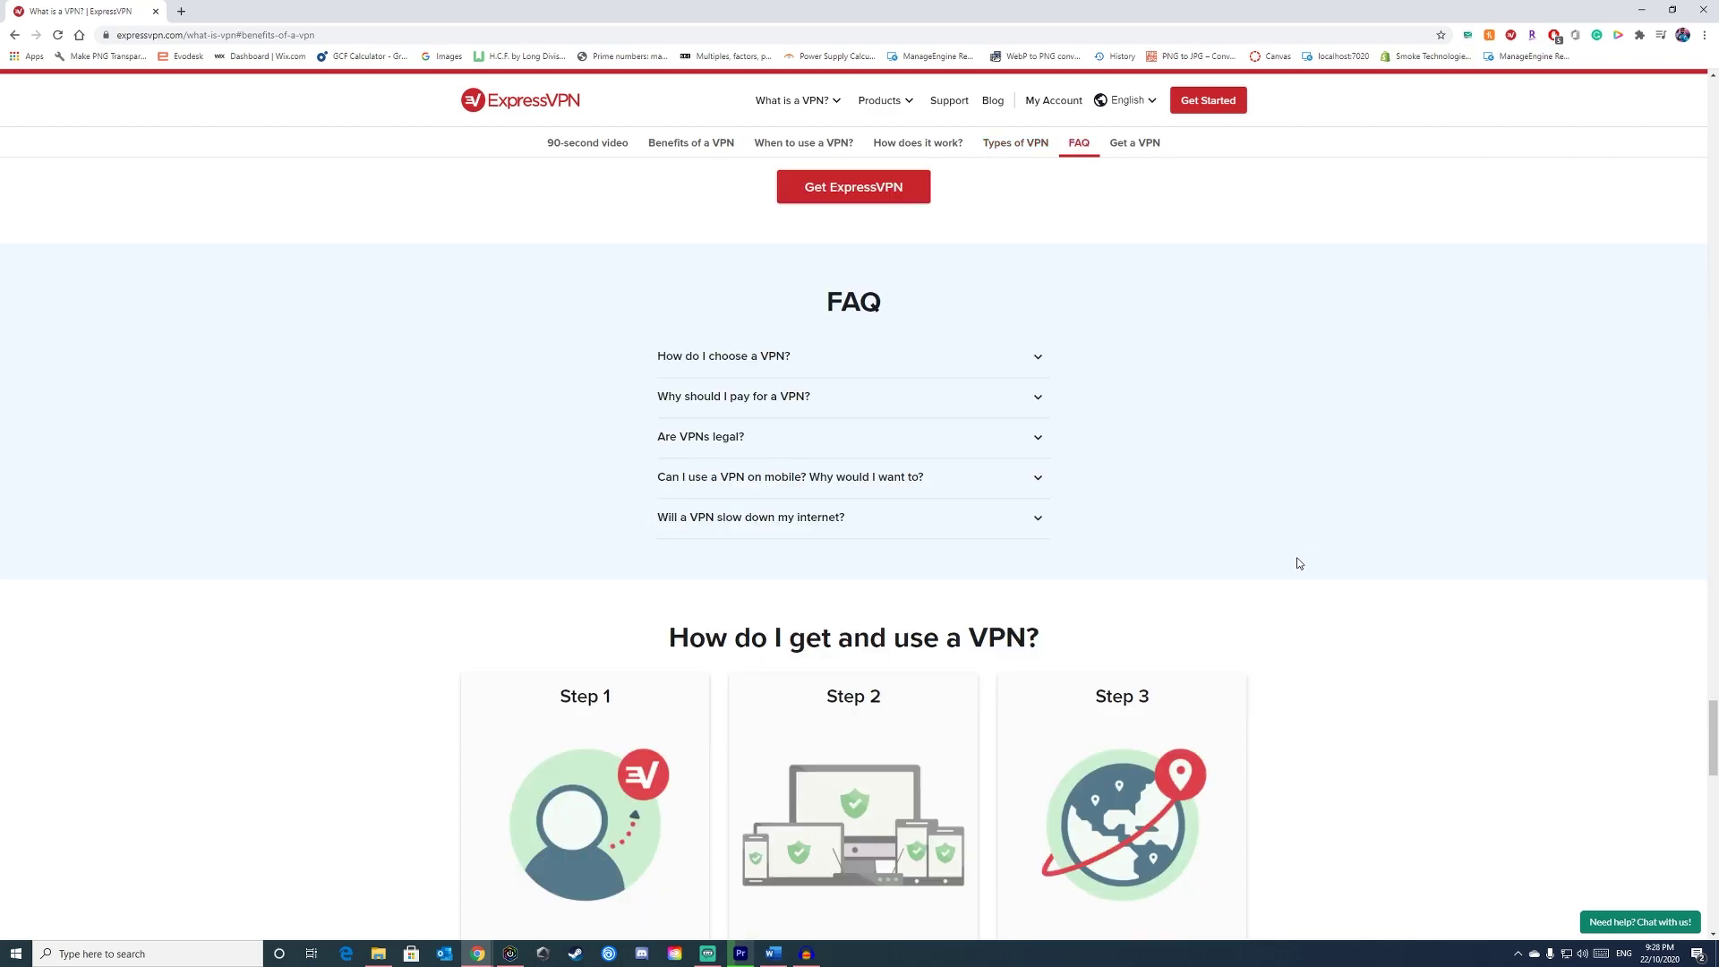
scroll(1298, 563, down, 1)
scroll(1298, 563, down, 1)
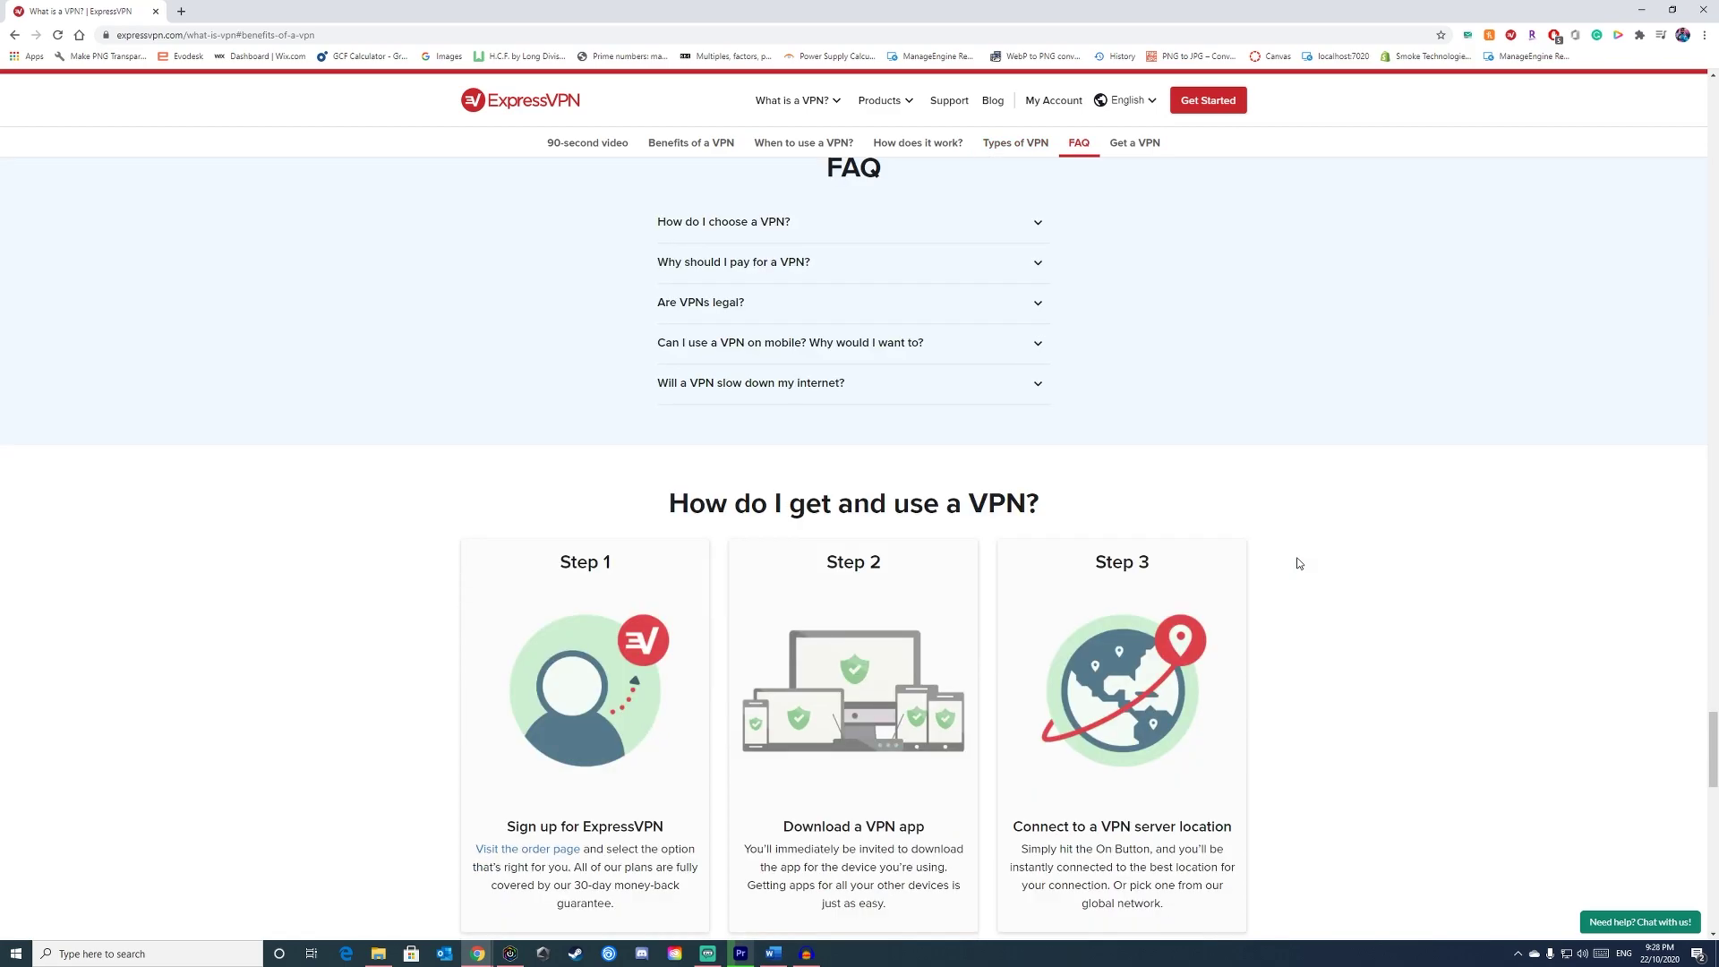
scroll(1298, 563, down, 1)
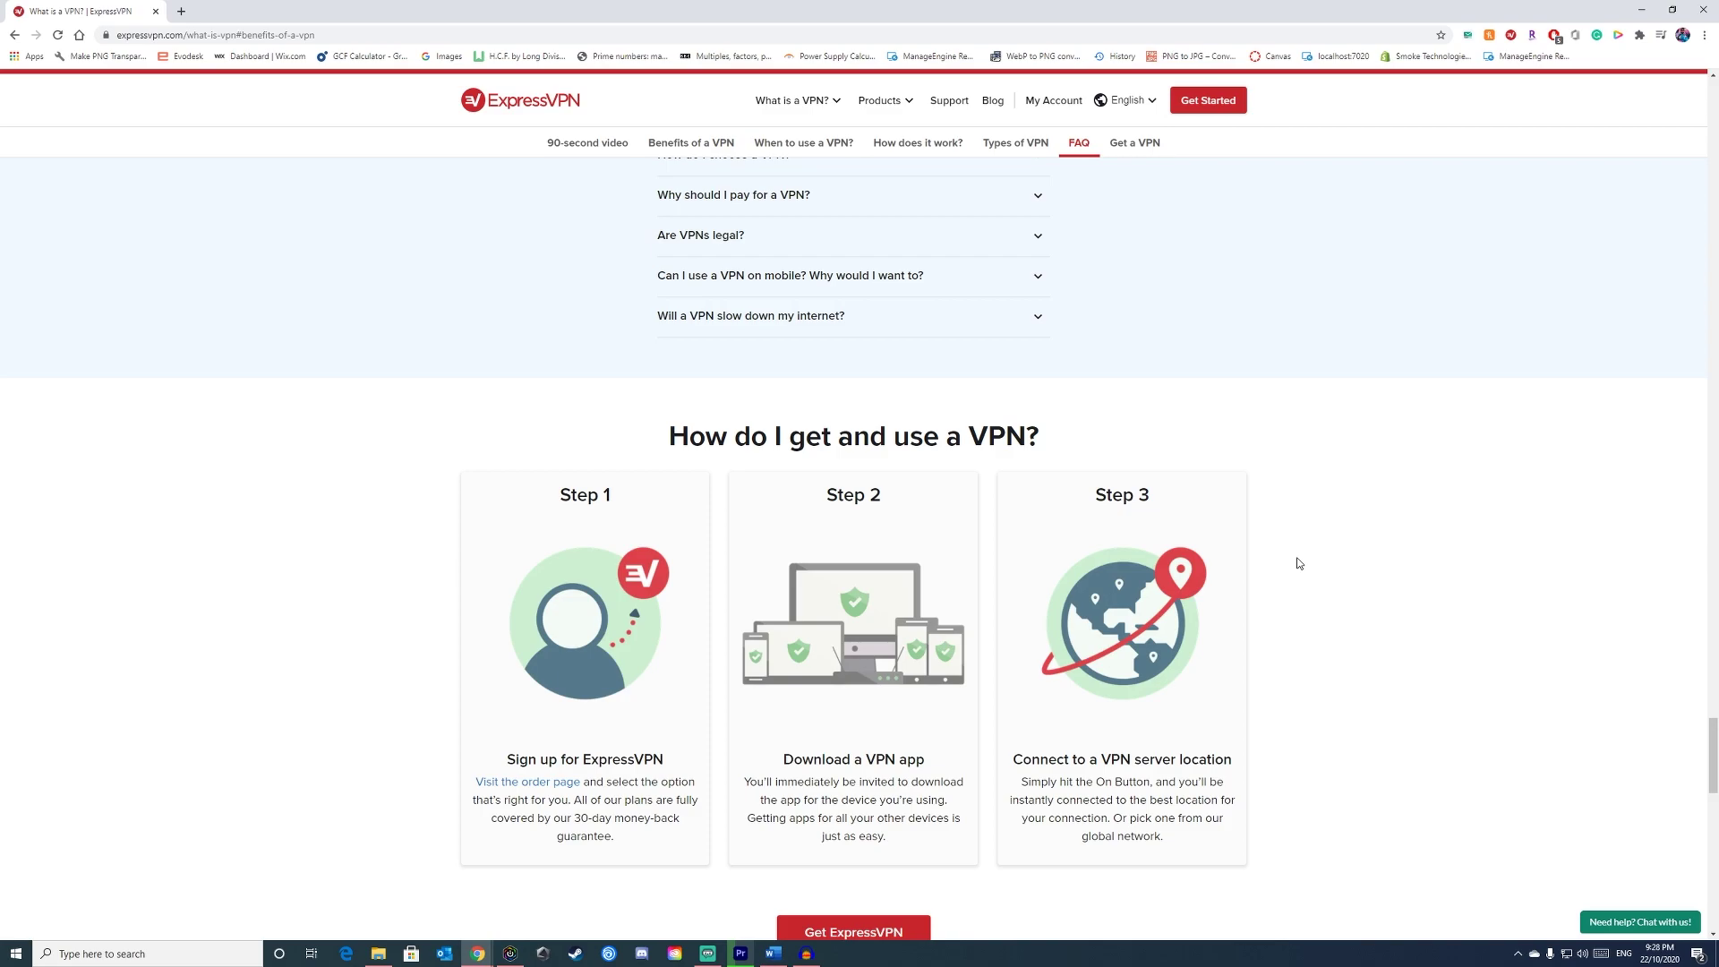
scroll(1298, 563, down, 1)
scroll(1297, 562, down, 1)
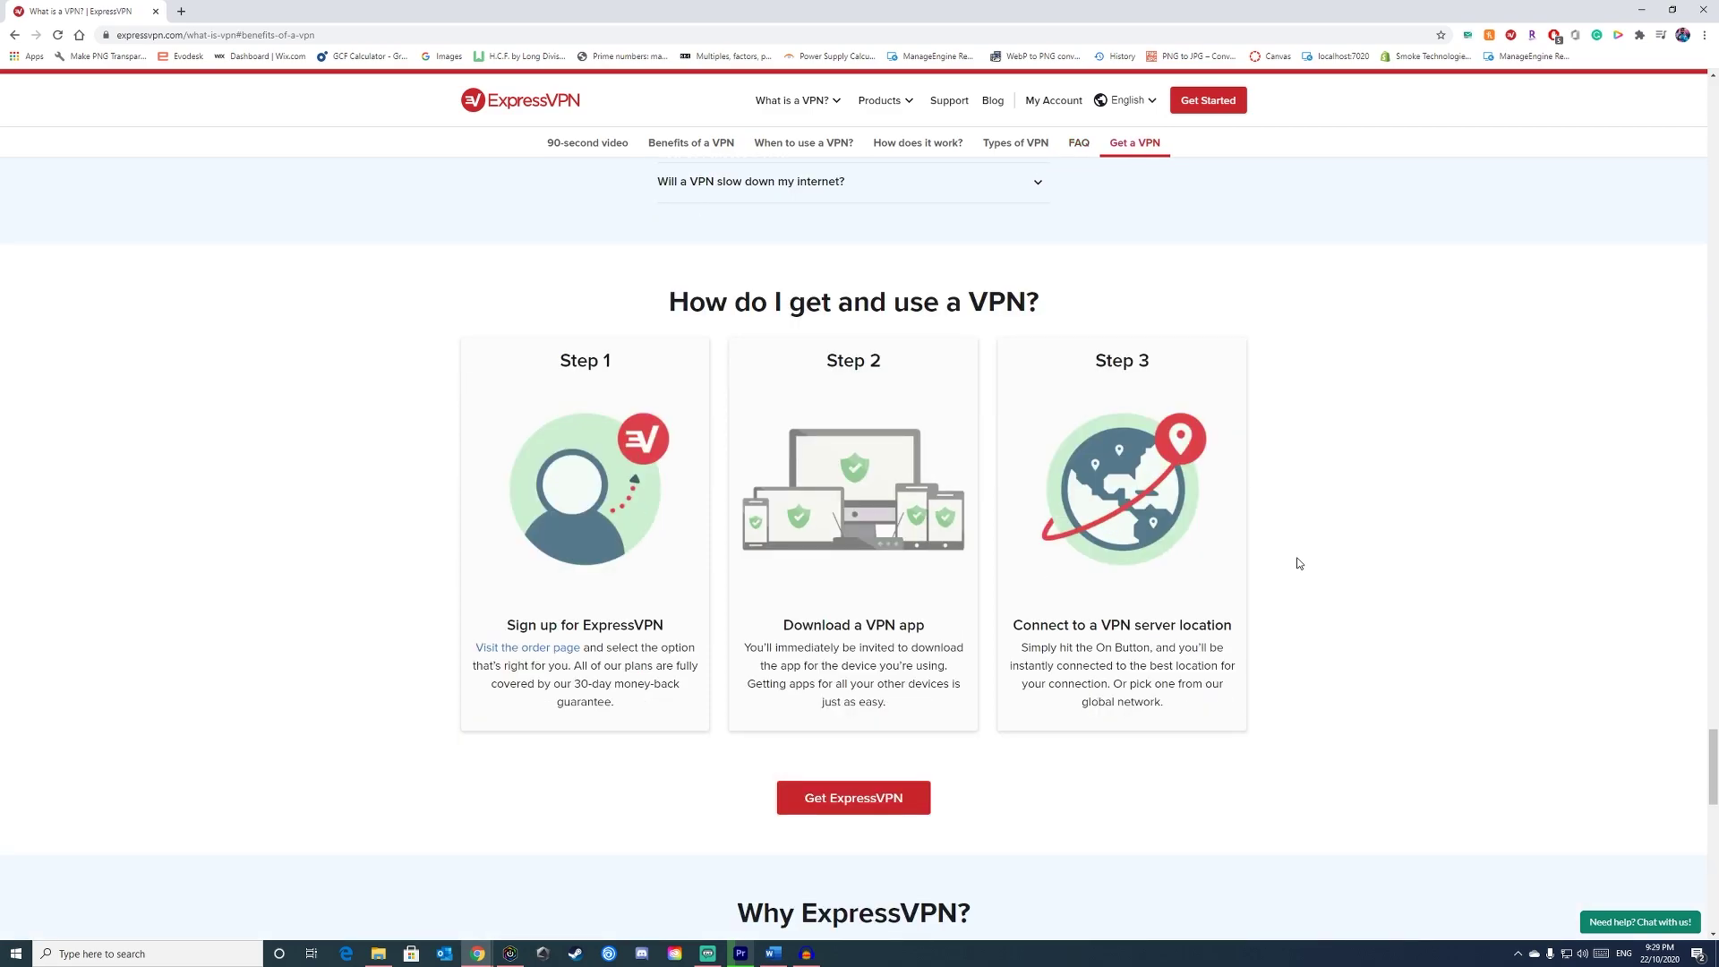
scroll(1297, 562, down, 1)
scroll(1299, 563, down, 1)
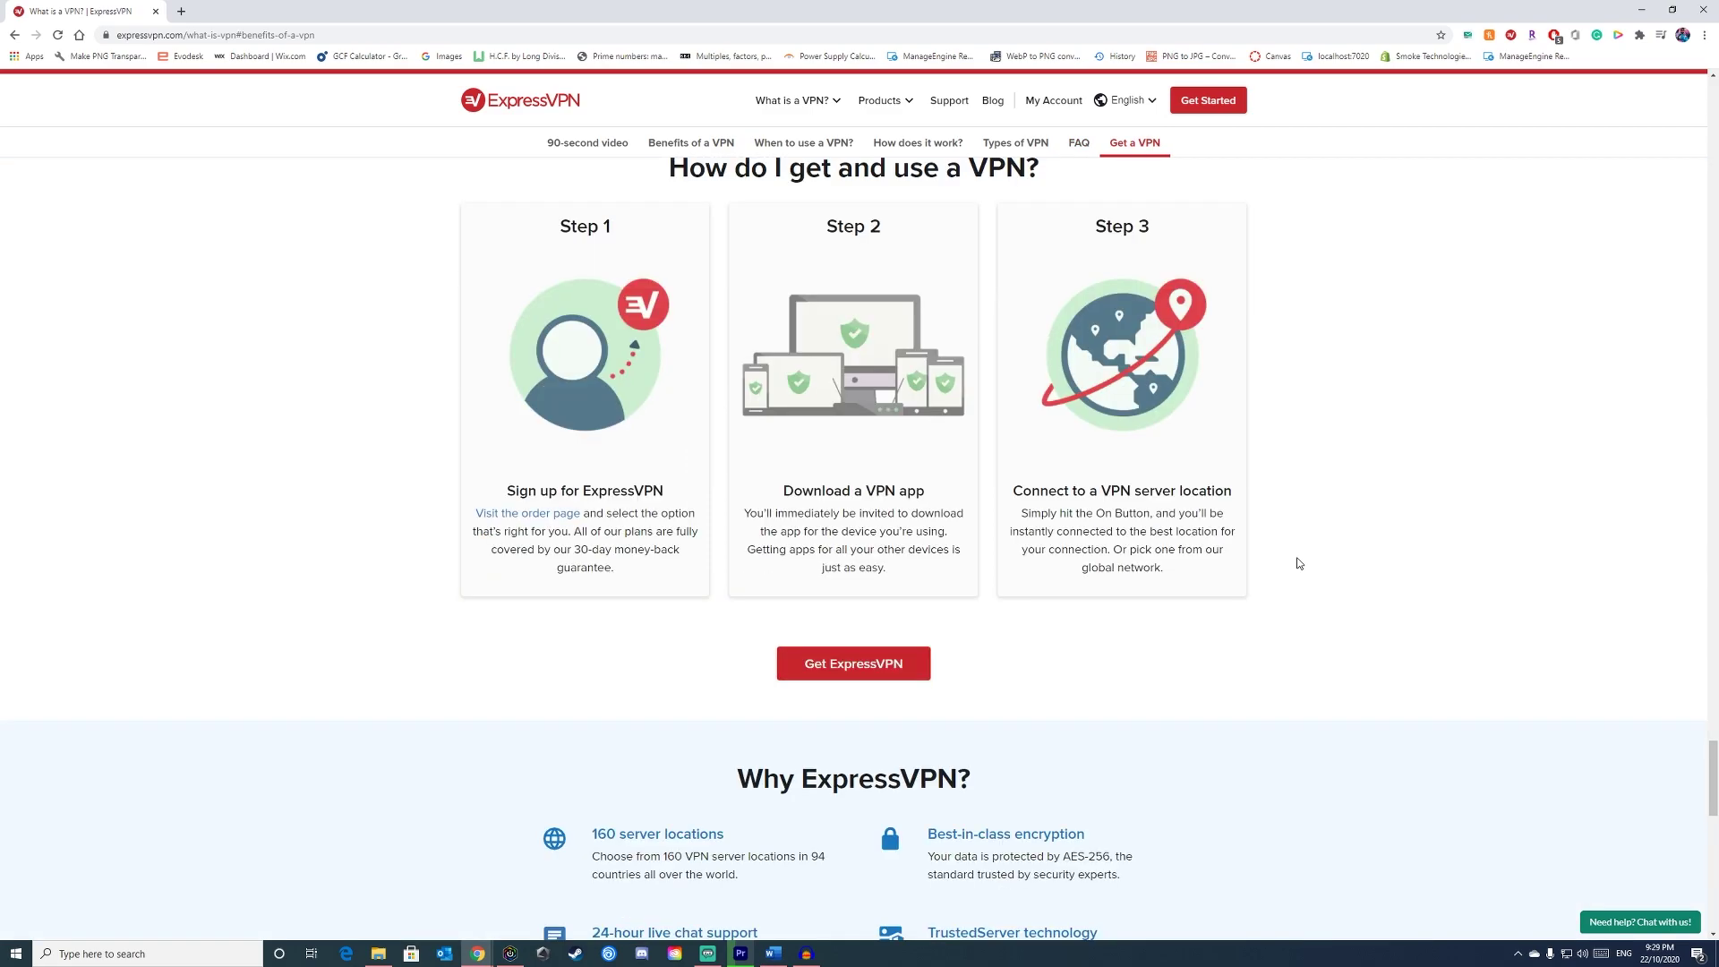
scroll(1298, 563, down, 1)
scroll(1299, 563, down, 1)
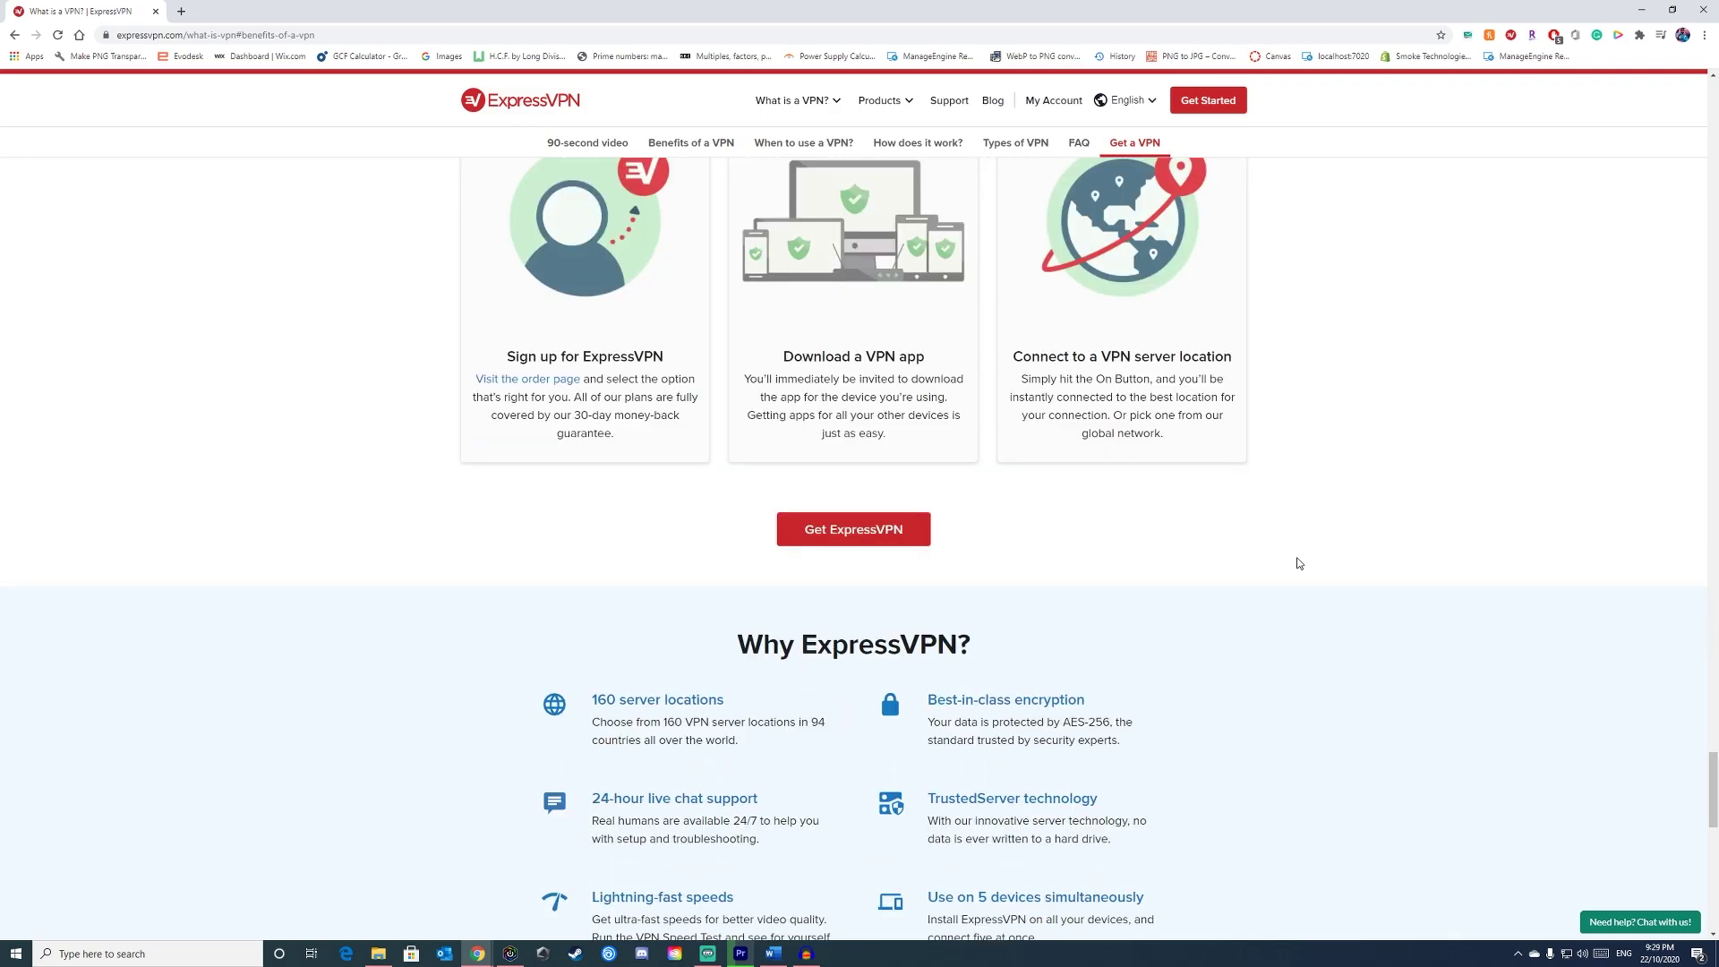
scroll(1298, 561, down, 1)
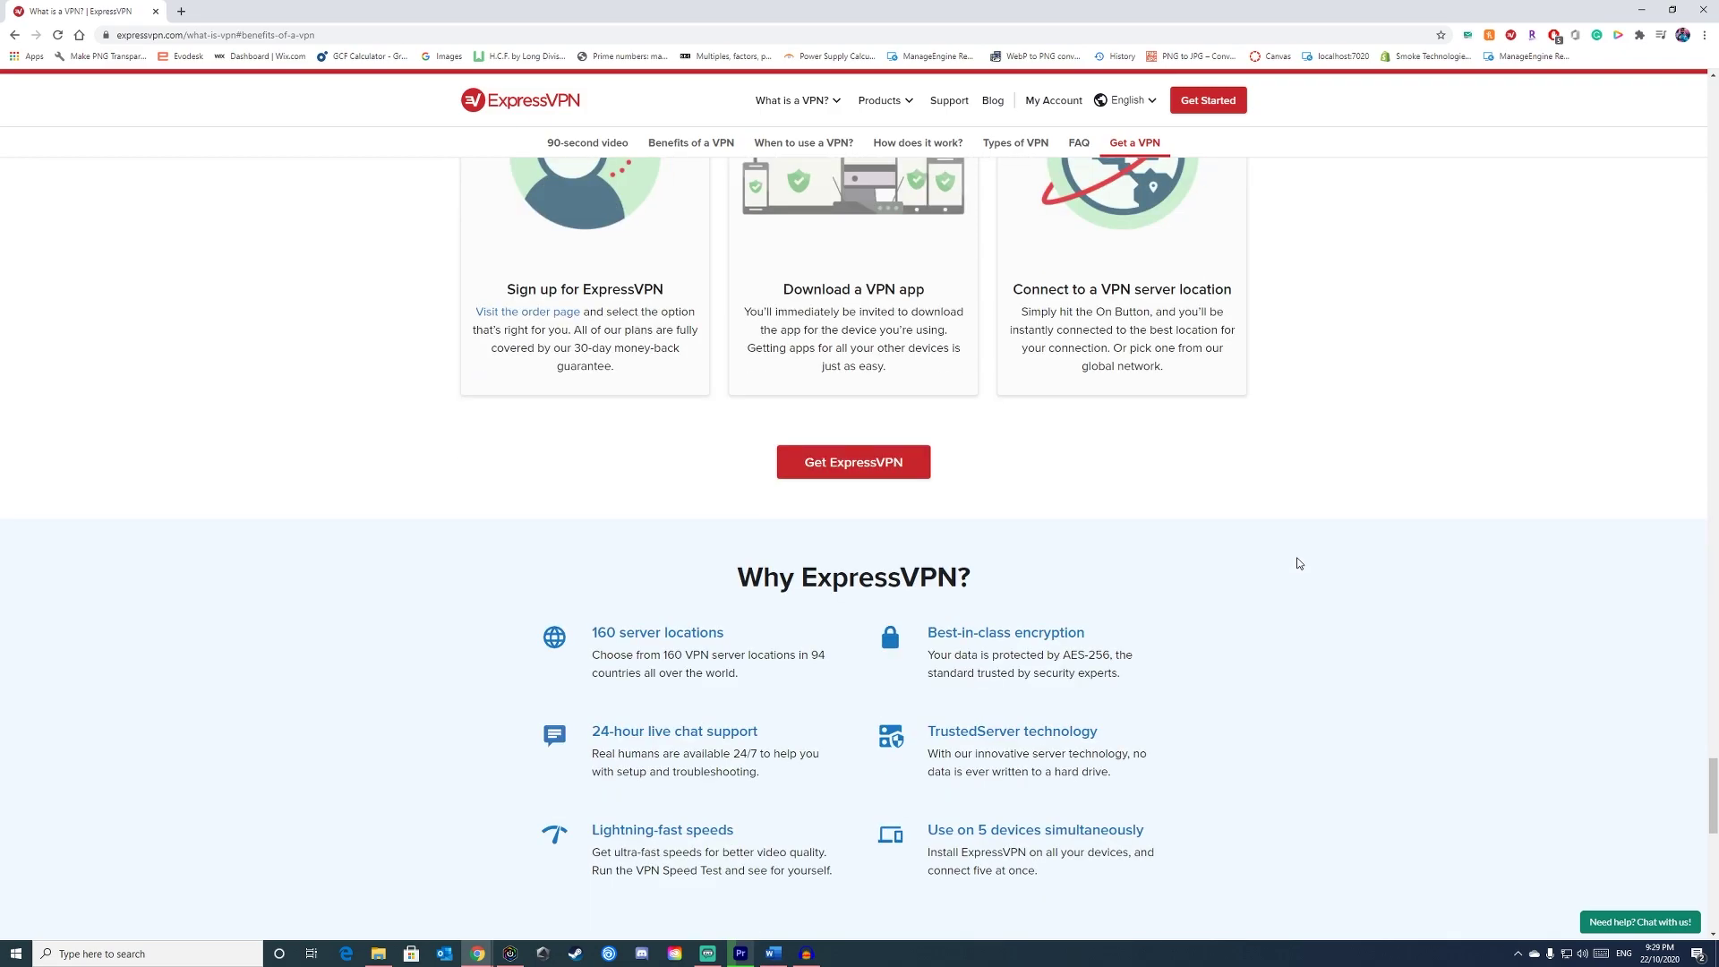
scroll(1298, 562, down, 1)
scroll(1299, 563, down, 1)
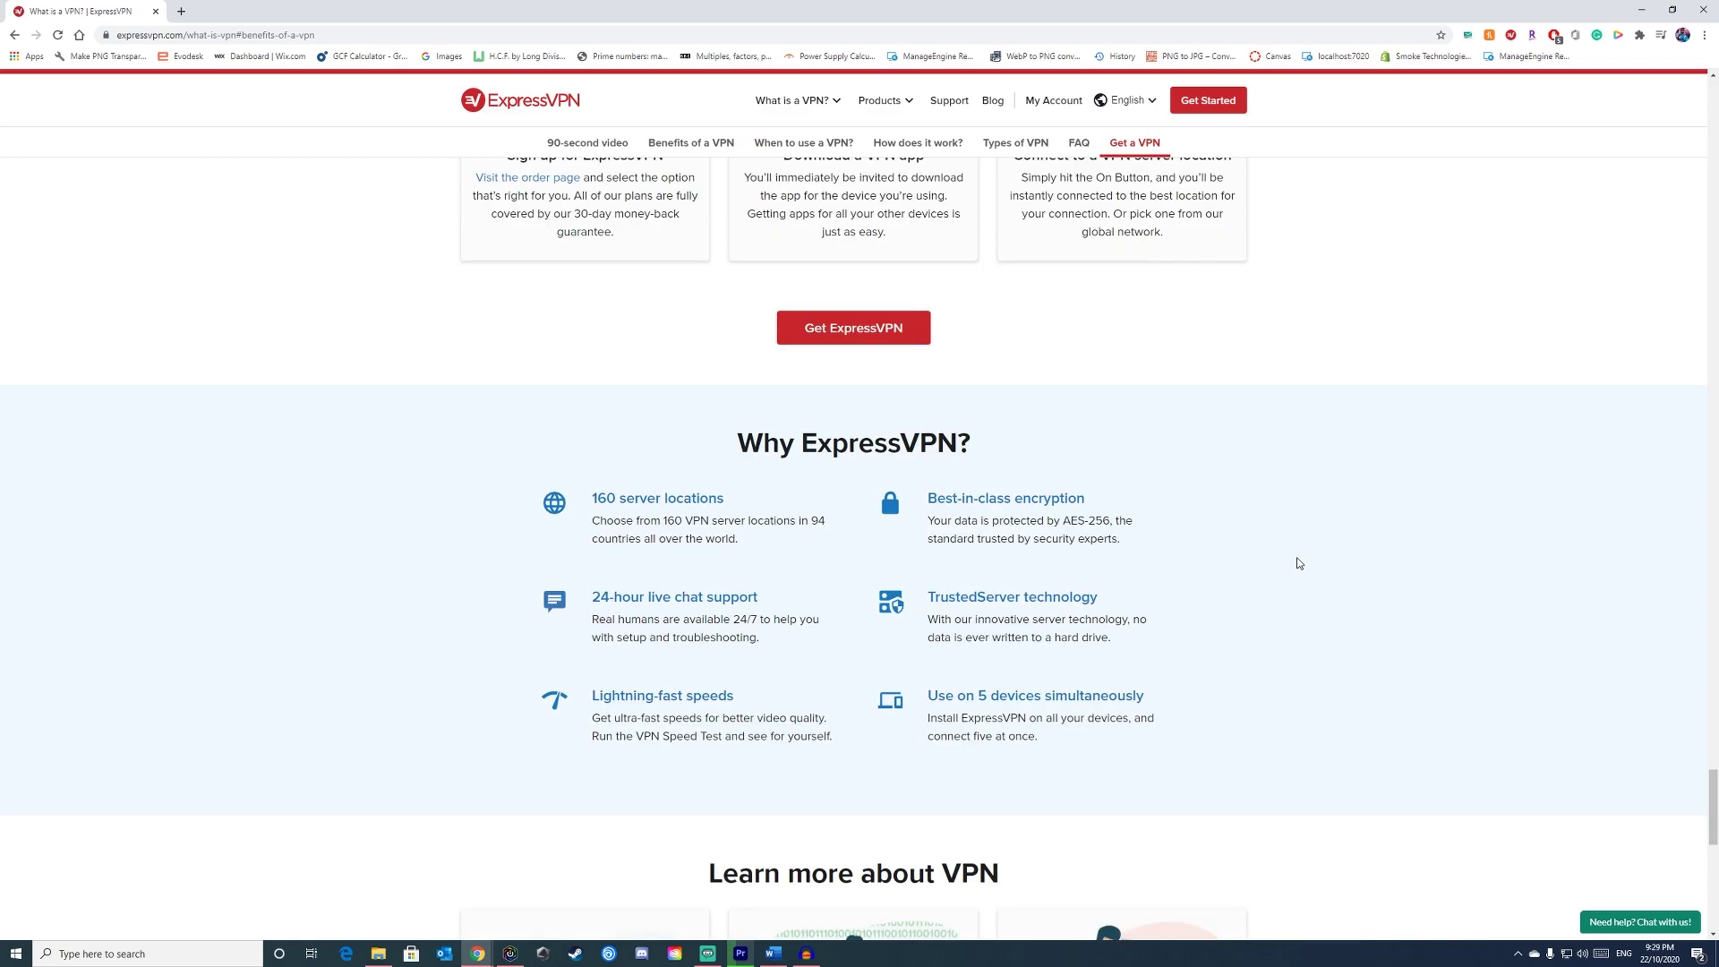
scroll(1298, 563, down, 1)
scroll(1298, 563, down, 1)
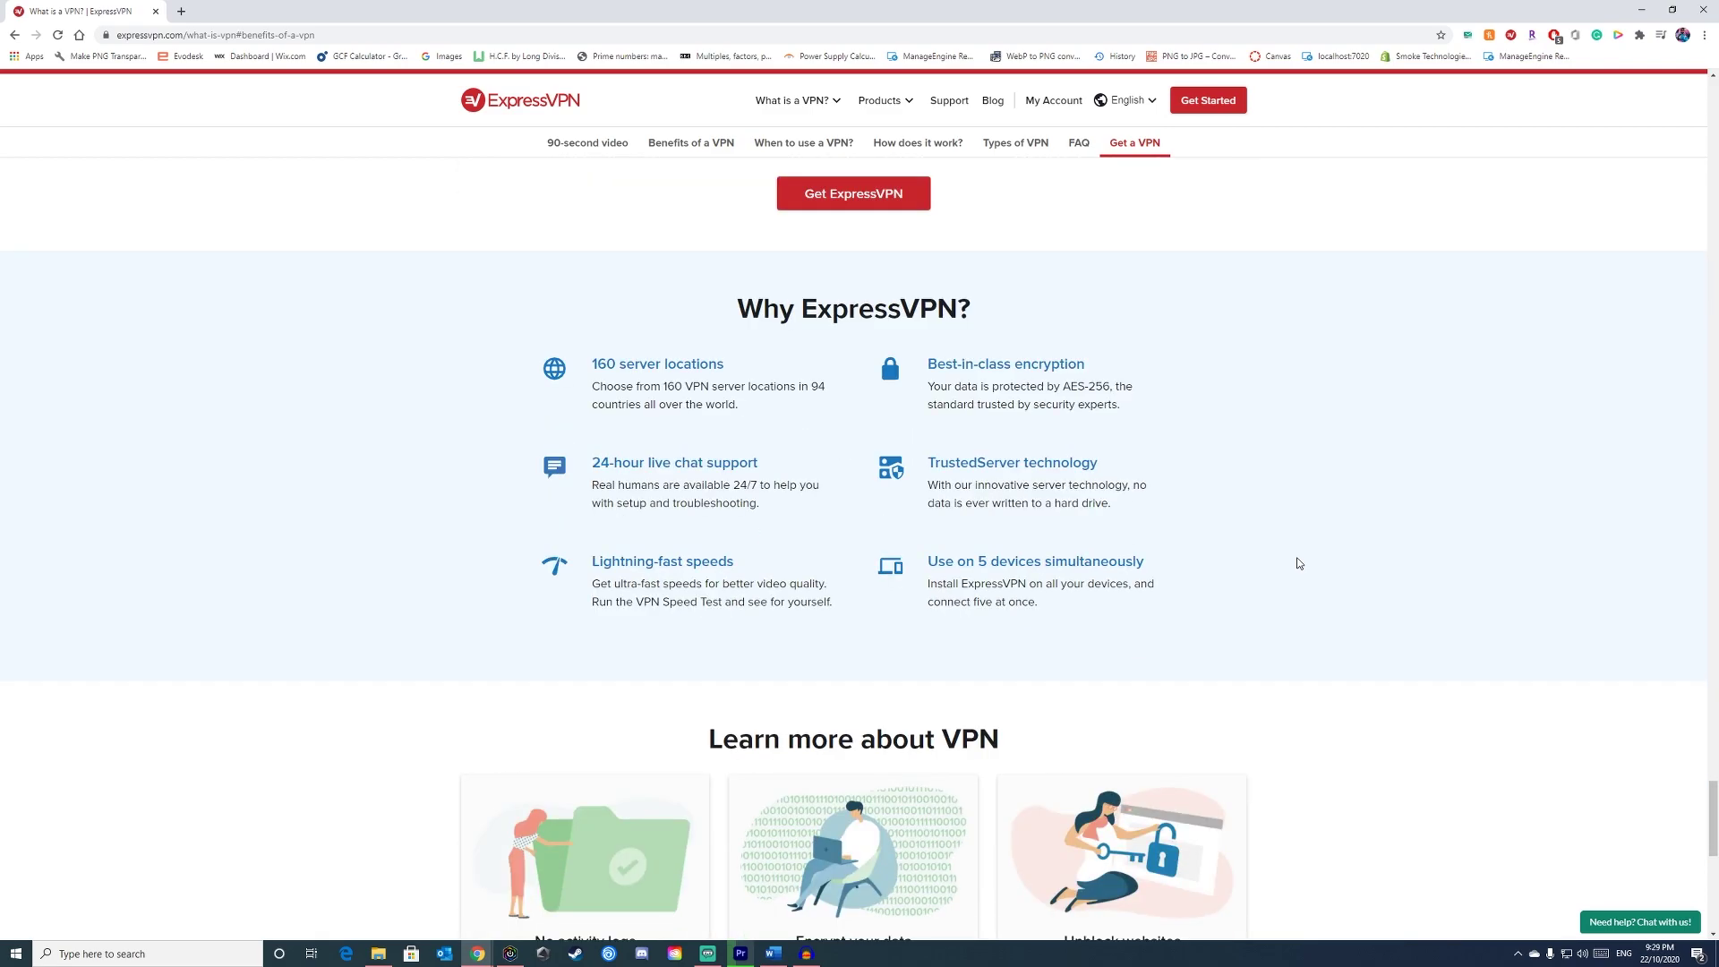
scroll(1298, 563, down, 1)
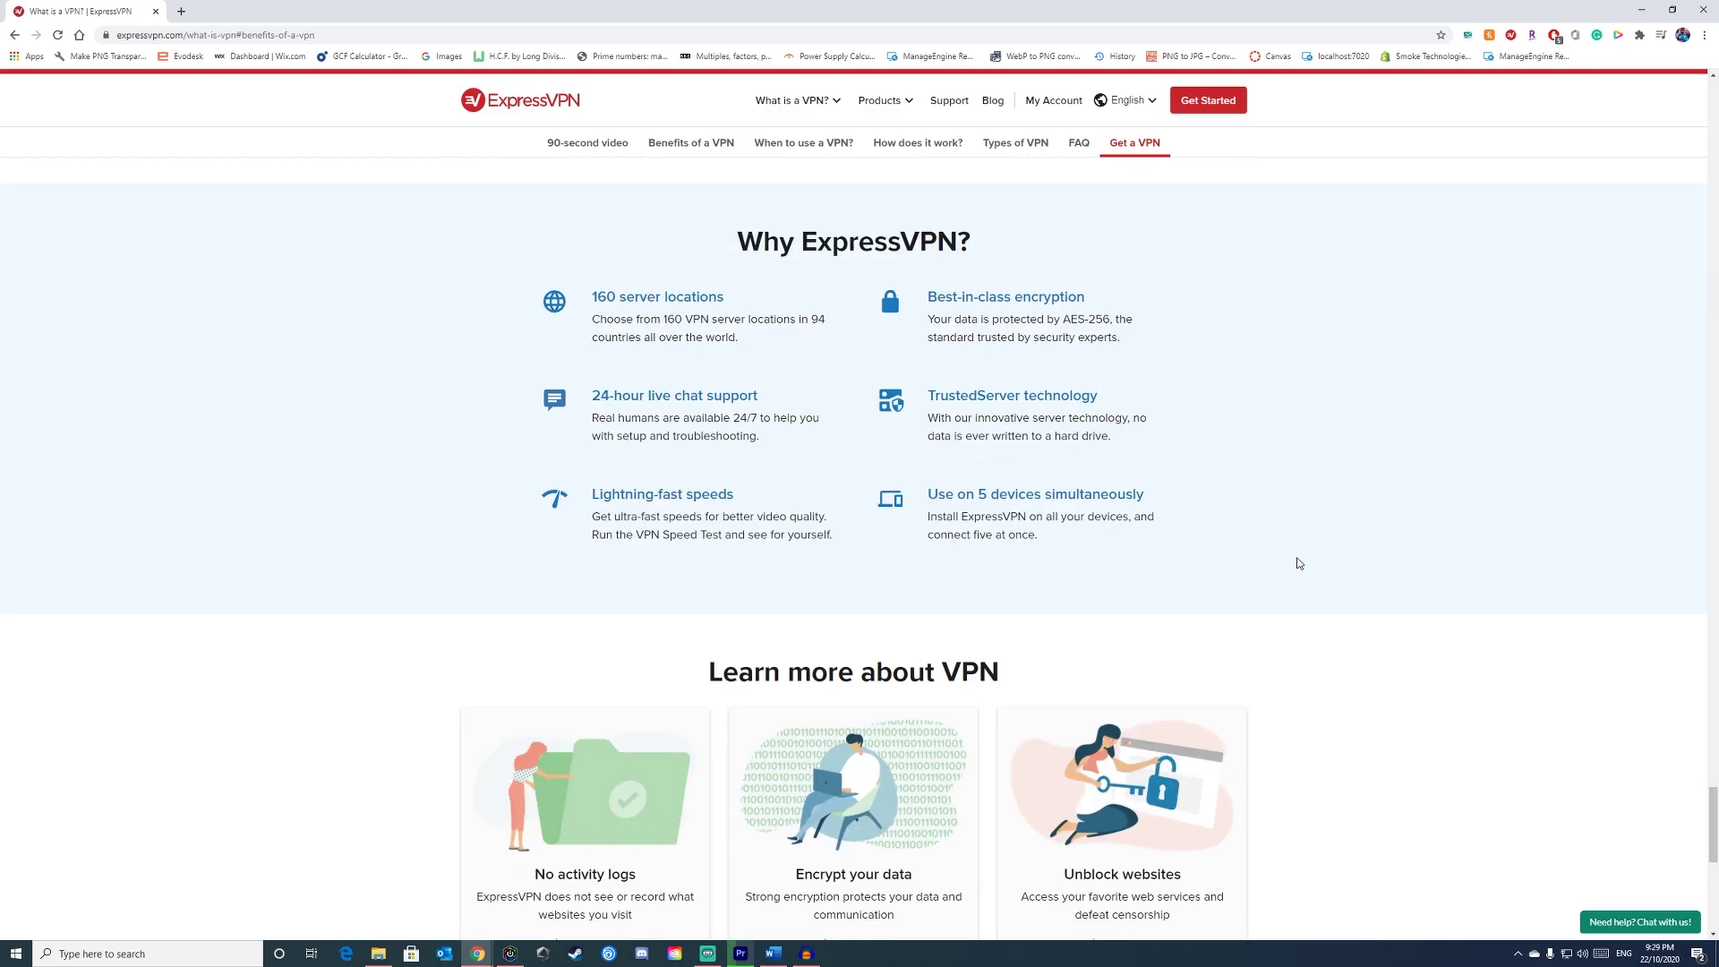
scroll(1298, 563, down, 1)
scroll(1298, 563, down, 1)
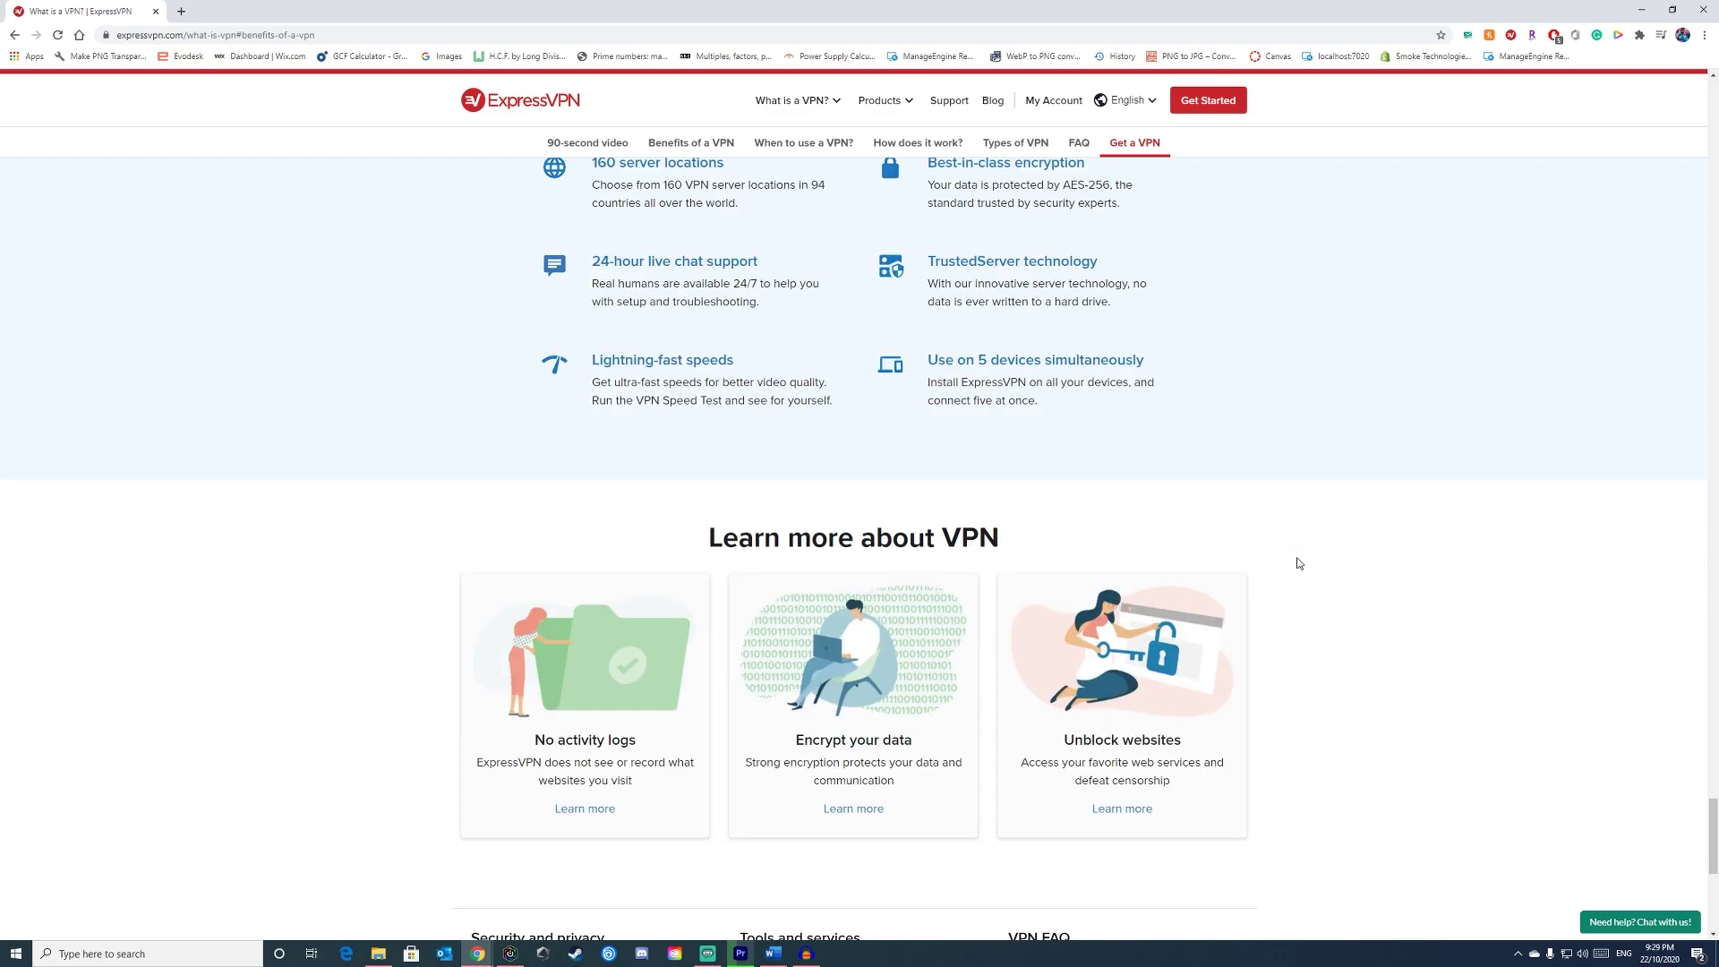
scroll(1297, 560, down, 1)
scroll(1298, 563, down, 1)
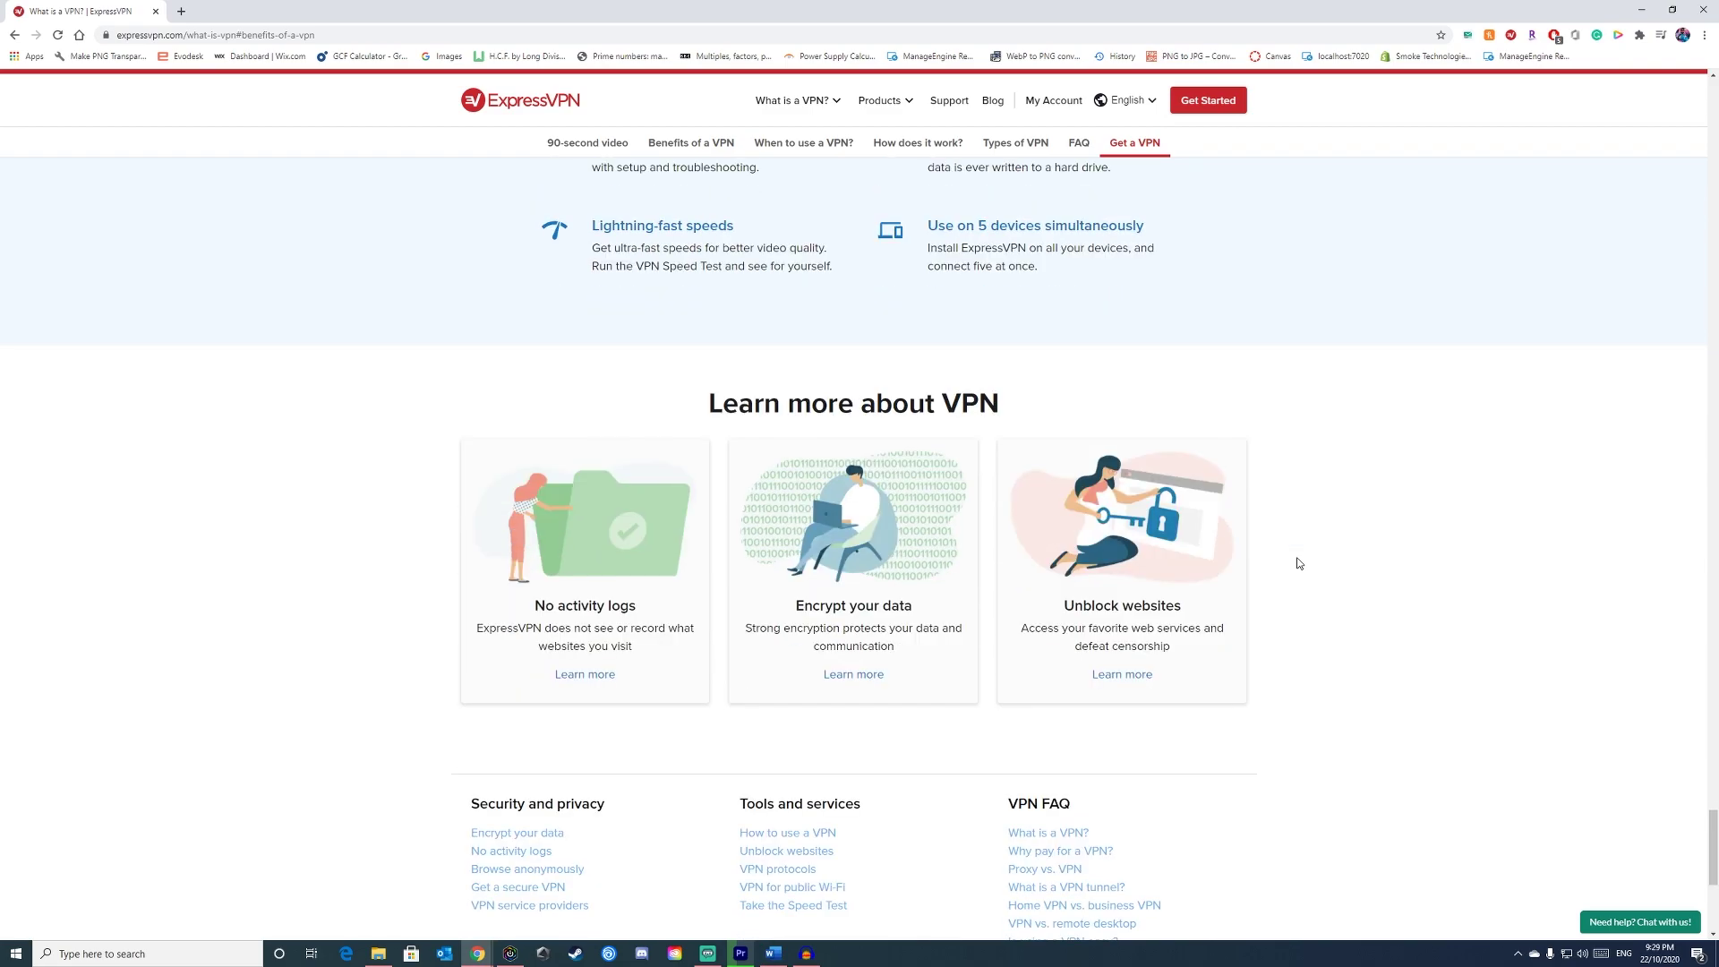
scroll(1298, 563, down, 2)
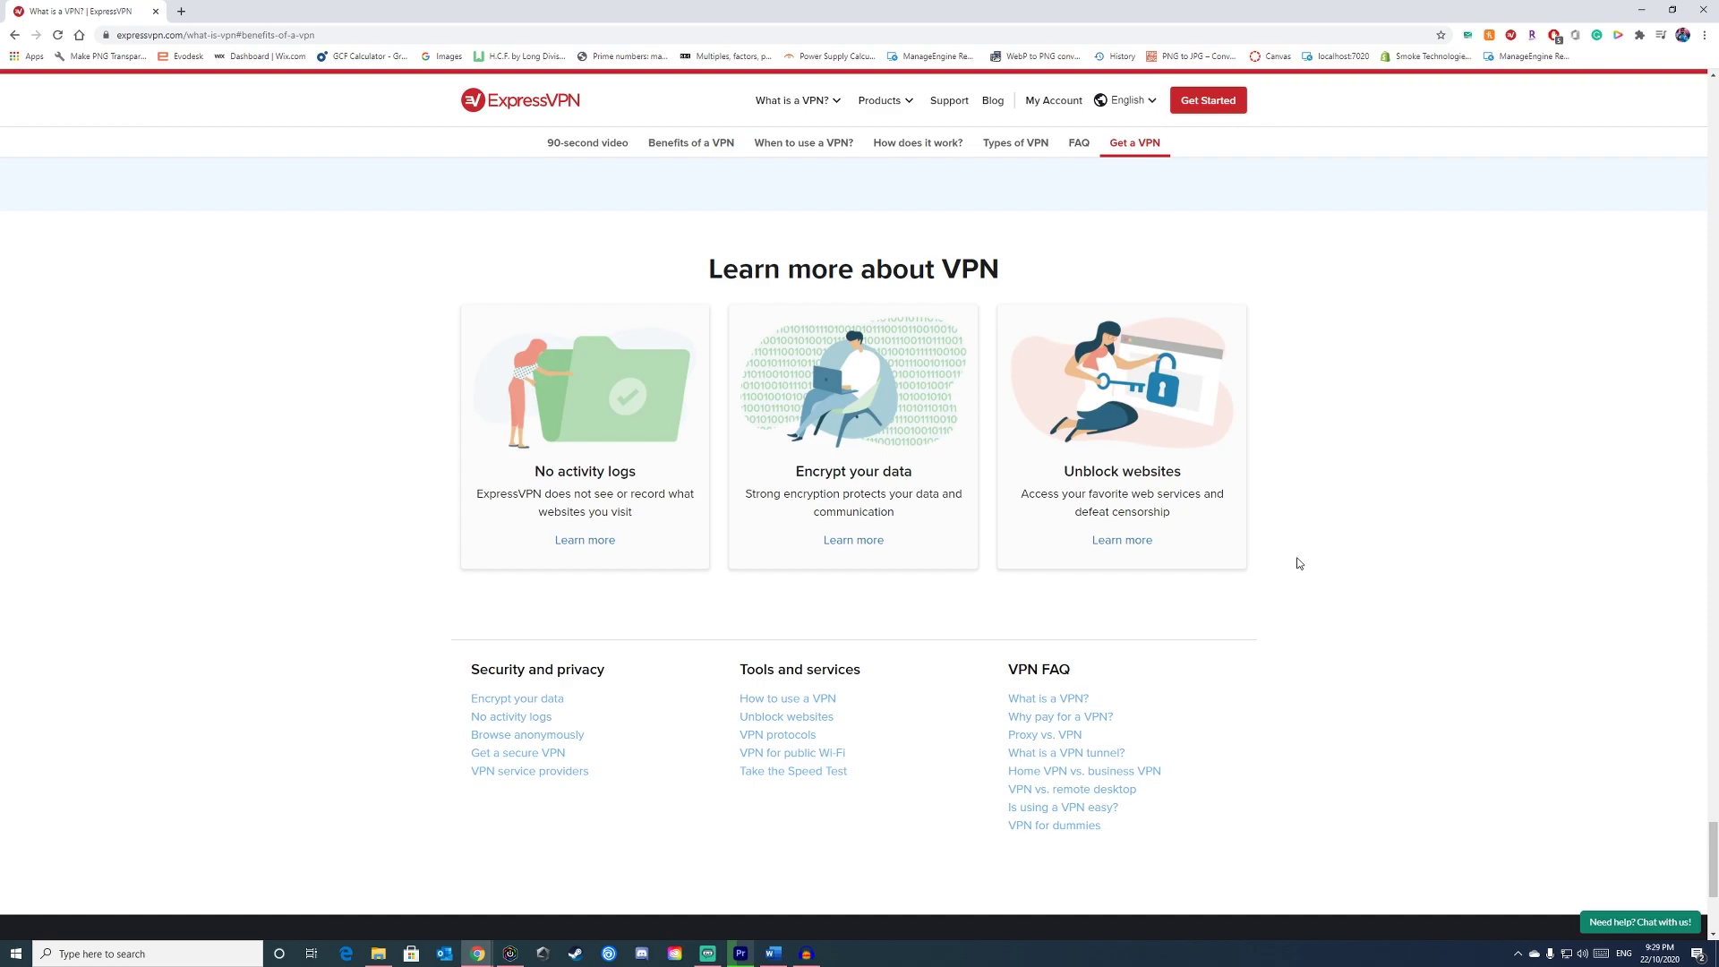
scroll(1298, 563, down, 1)
scroll(1297, 563, down, 1)
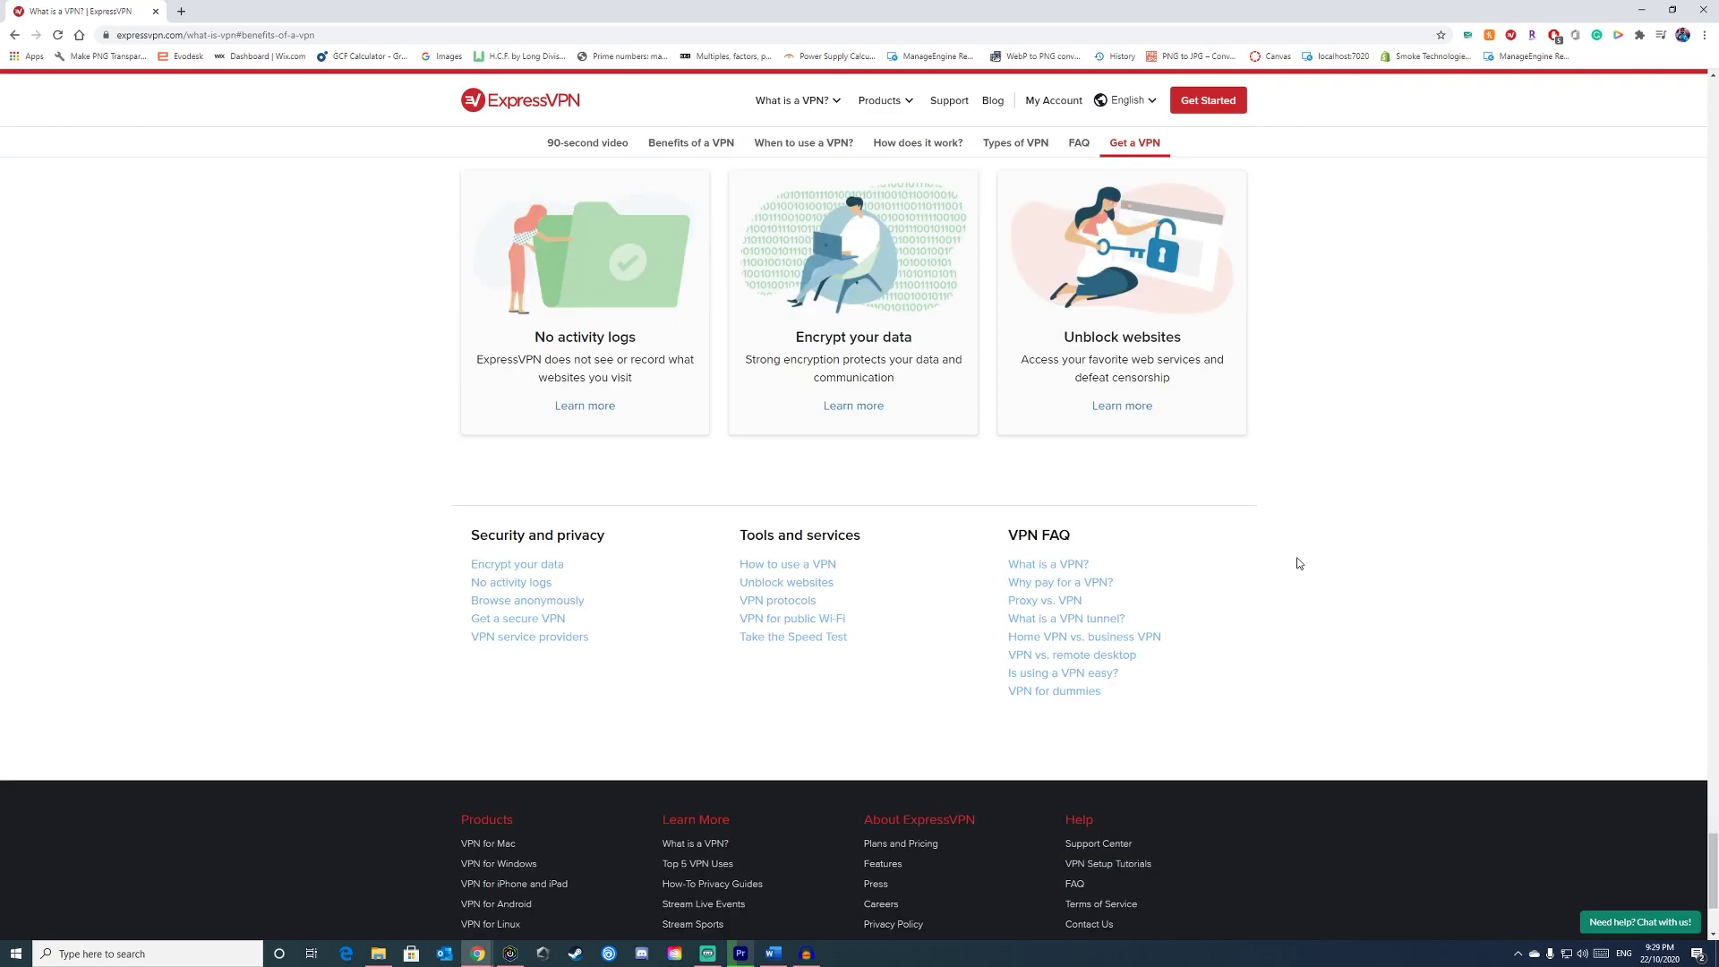
scroll(1298, 562, down, 1)
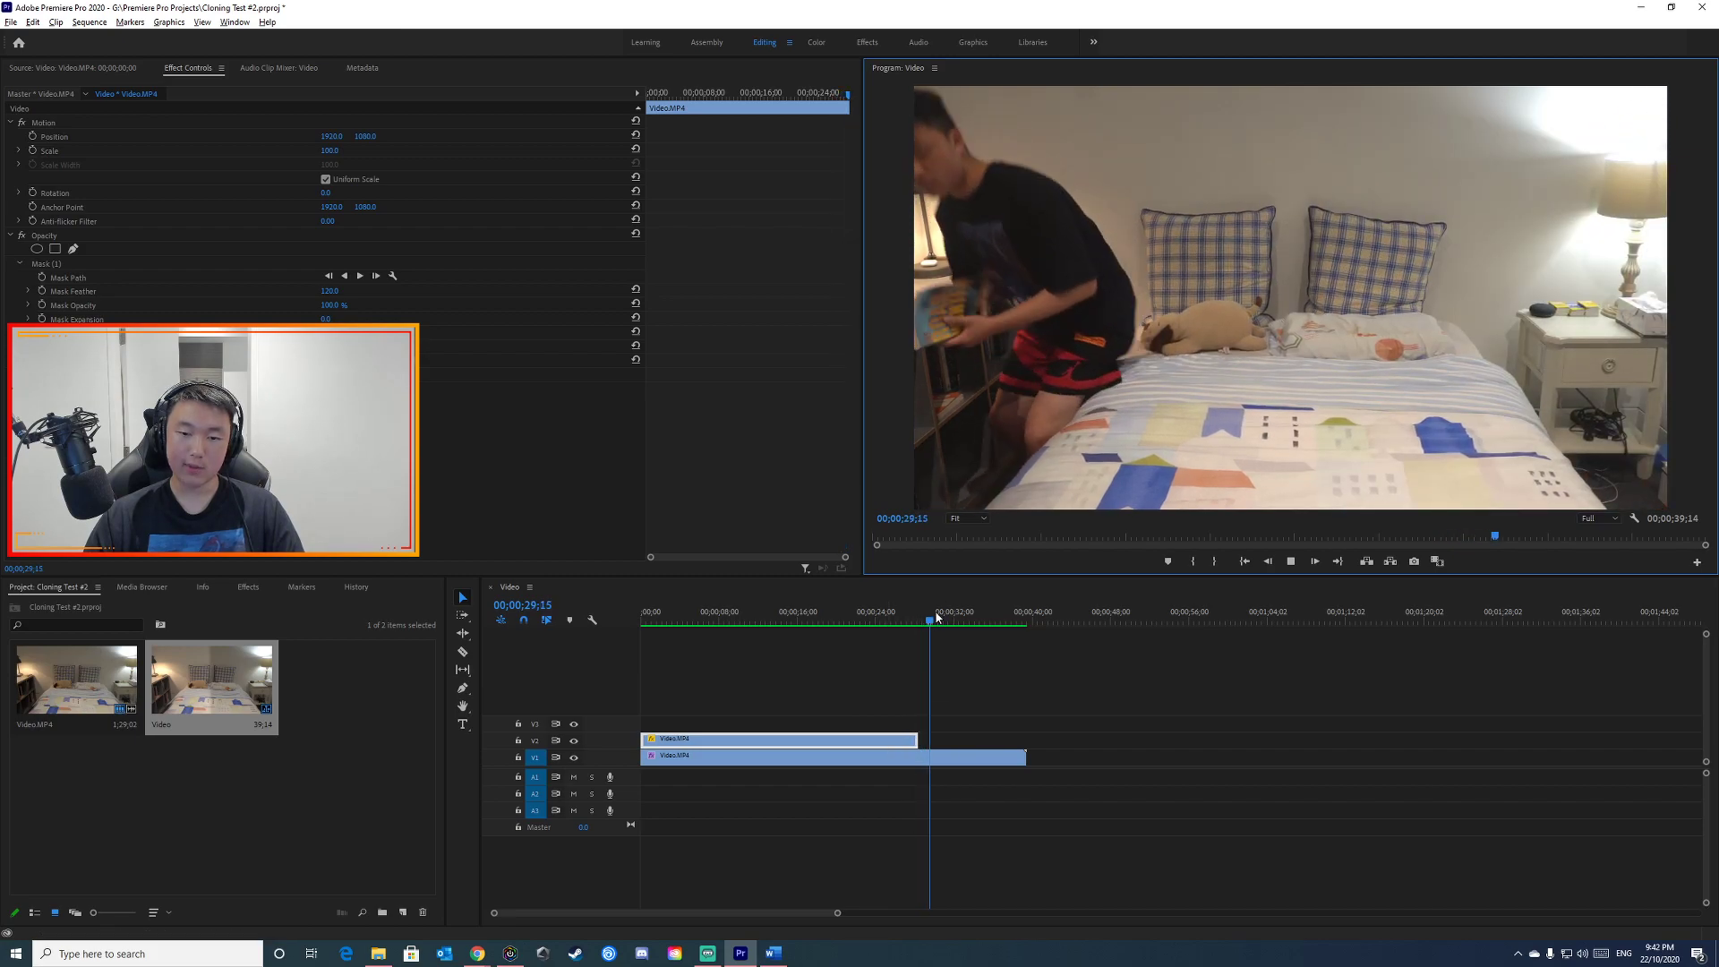
Step: Stop playback just before 00;00;28;00 and scrub the frames where the upper copy ends
click(914, 616)
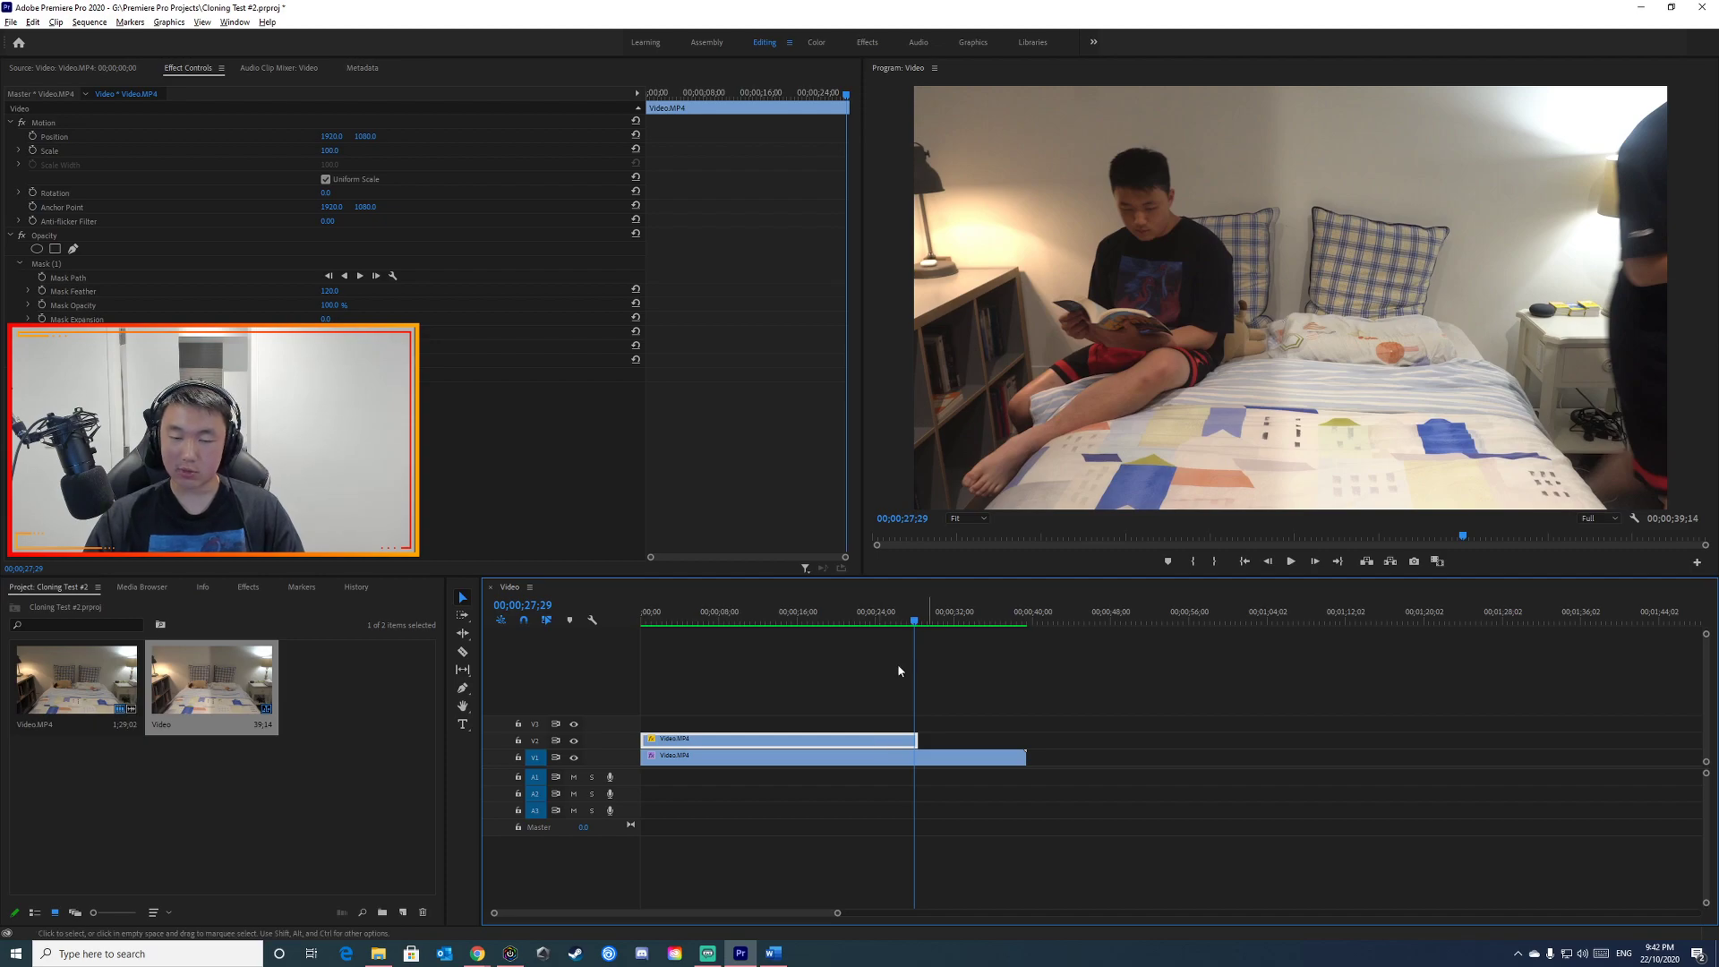
drag(915, 626, 917, 624)
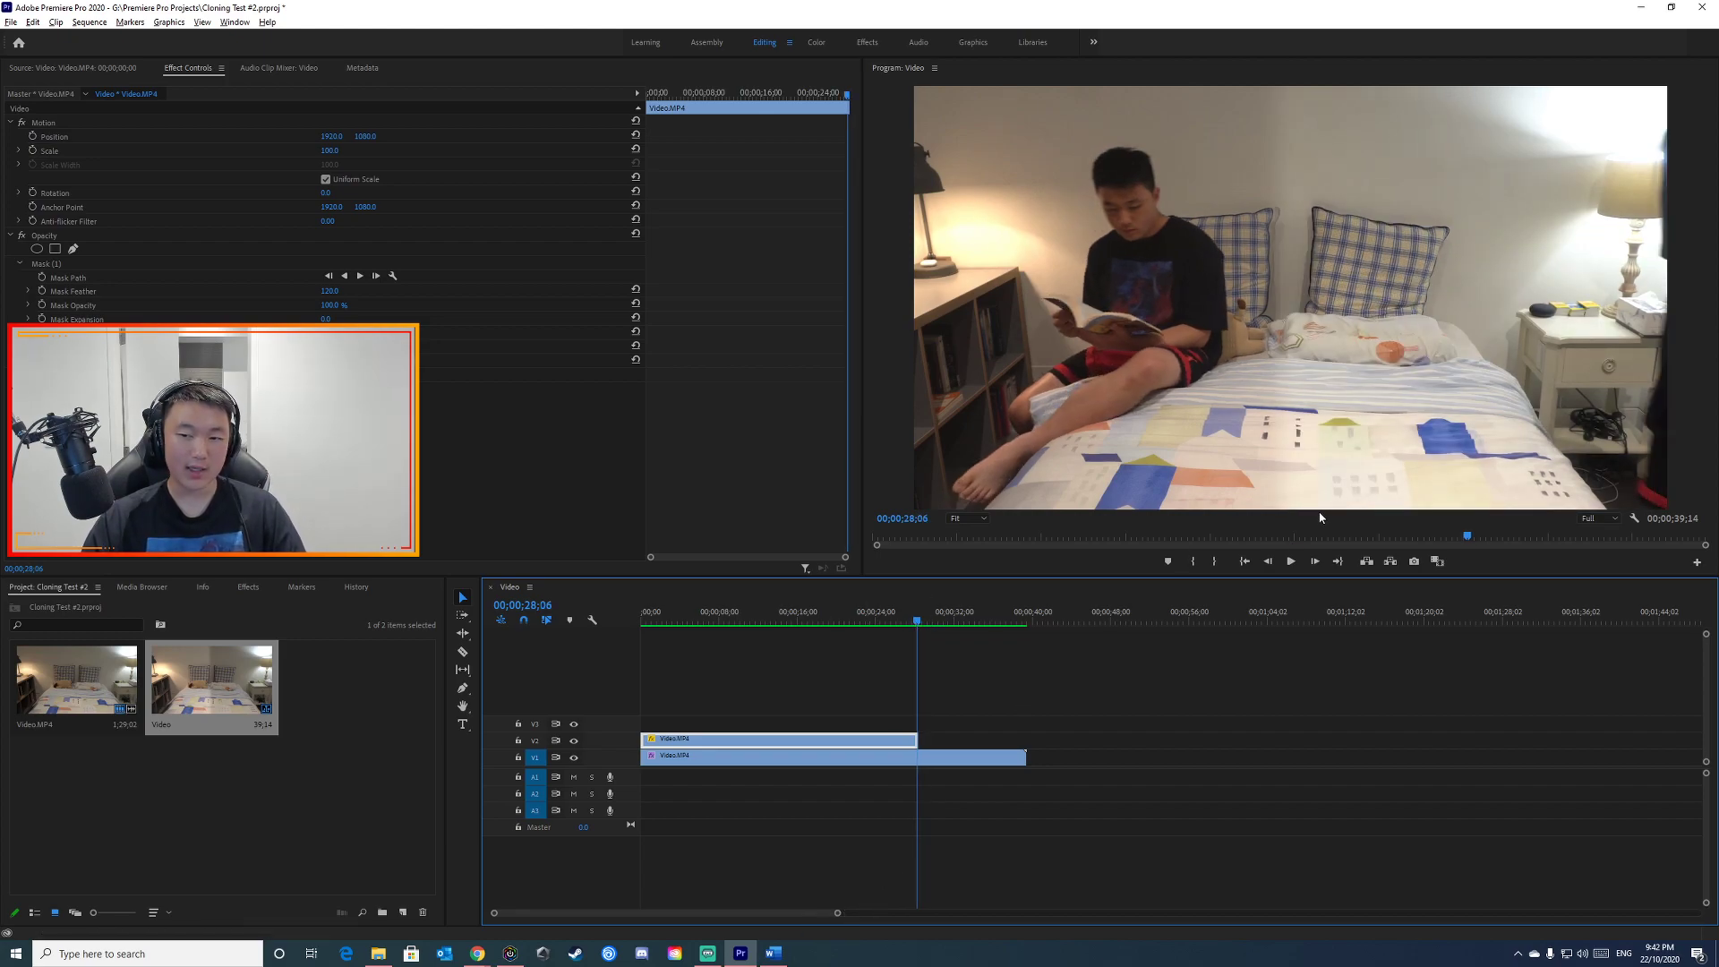
Step: Zoom the timeline in and park the playhead at 00;00;28;12
click(1289, 561)
key(space)
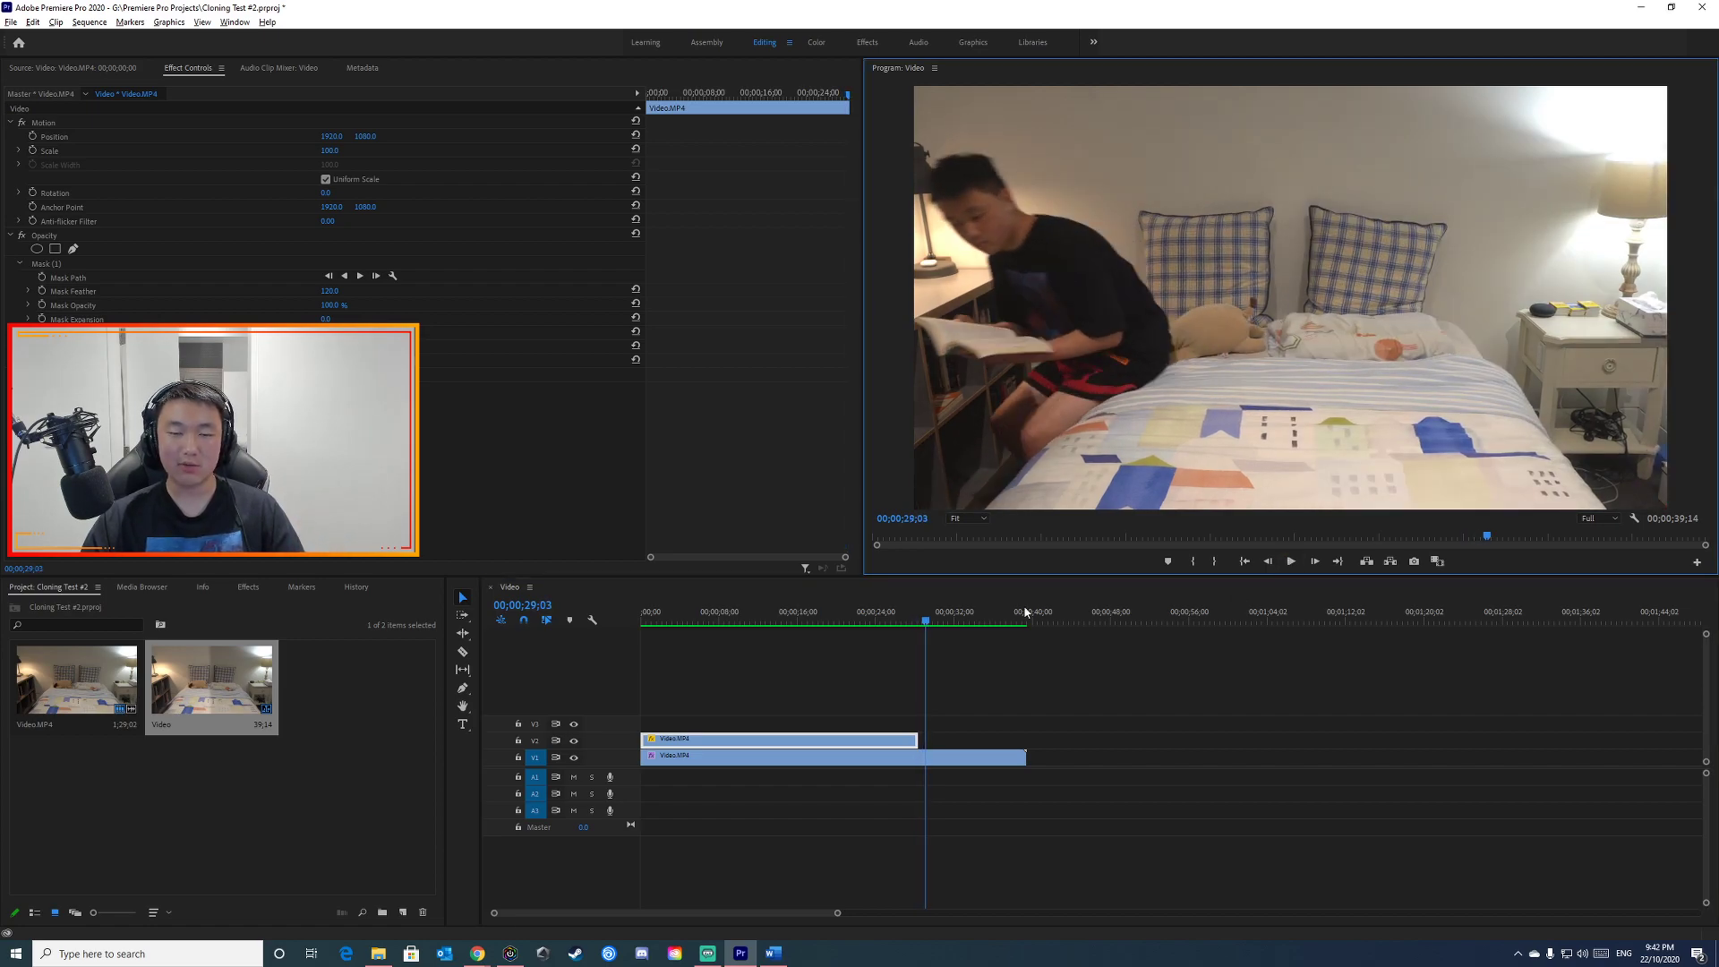
click(917, 621)
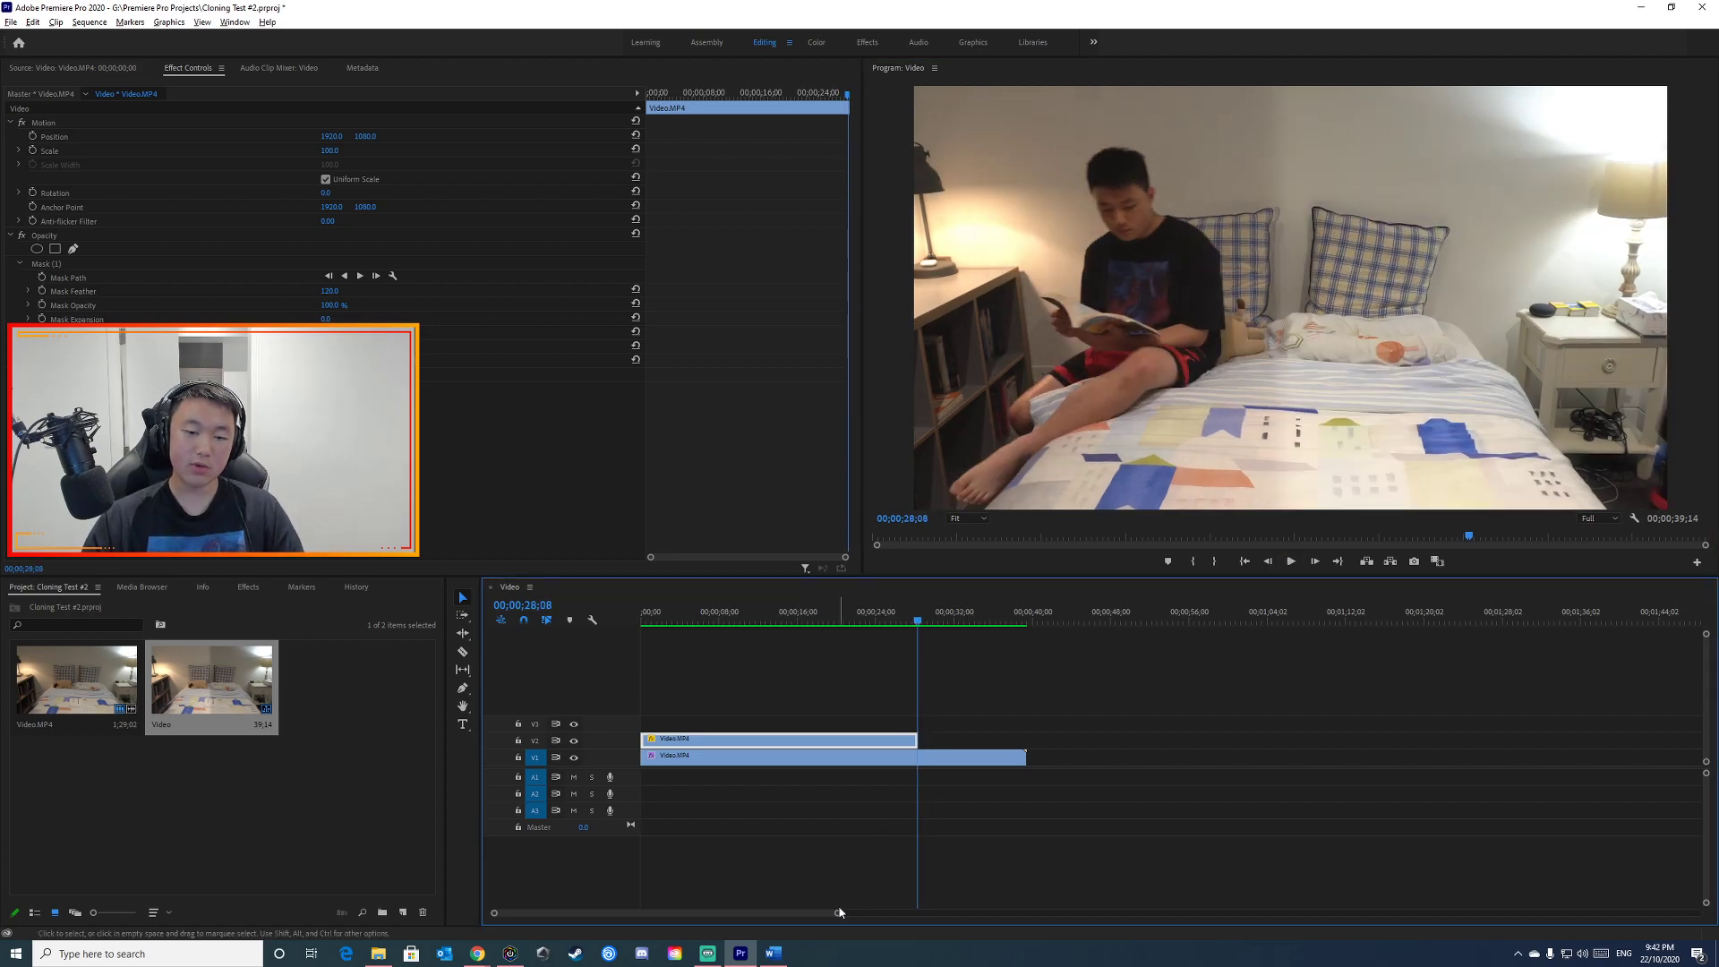
key(=)
key(=)
key(=)
key(=)
key(=)
key(=)
click(1195, 621)
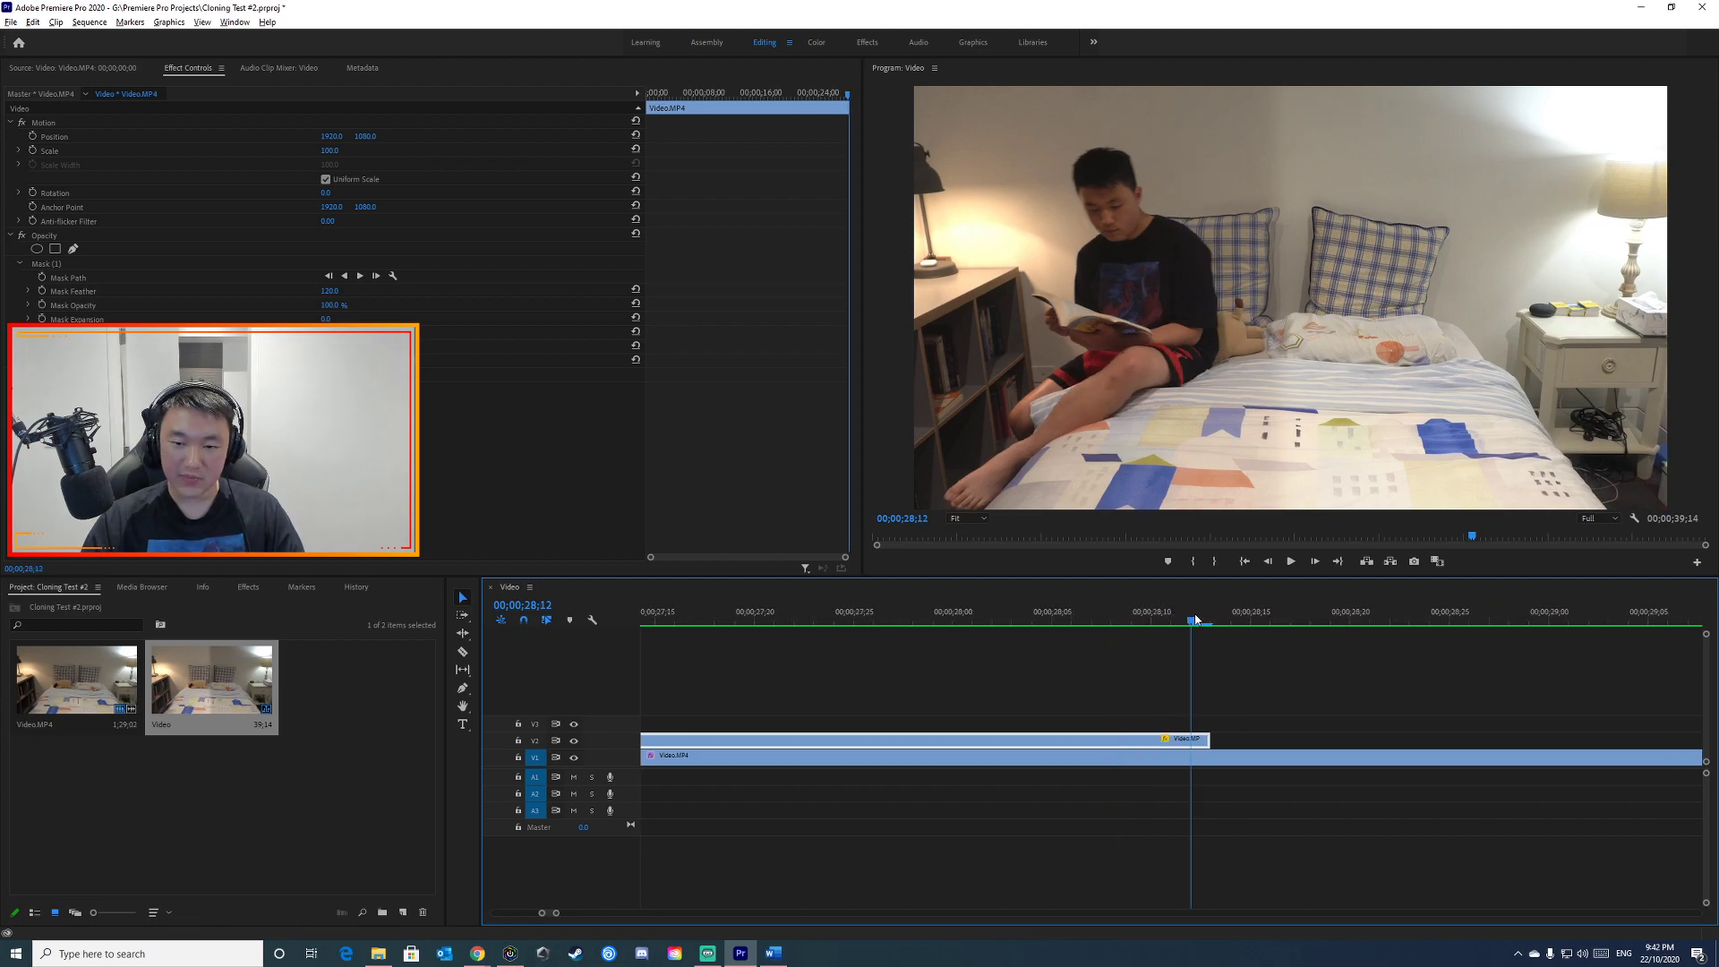
scroll(1041, 770, down, 2)
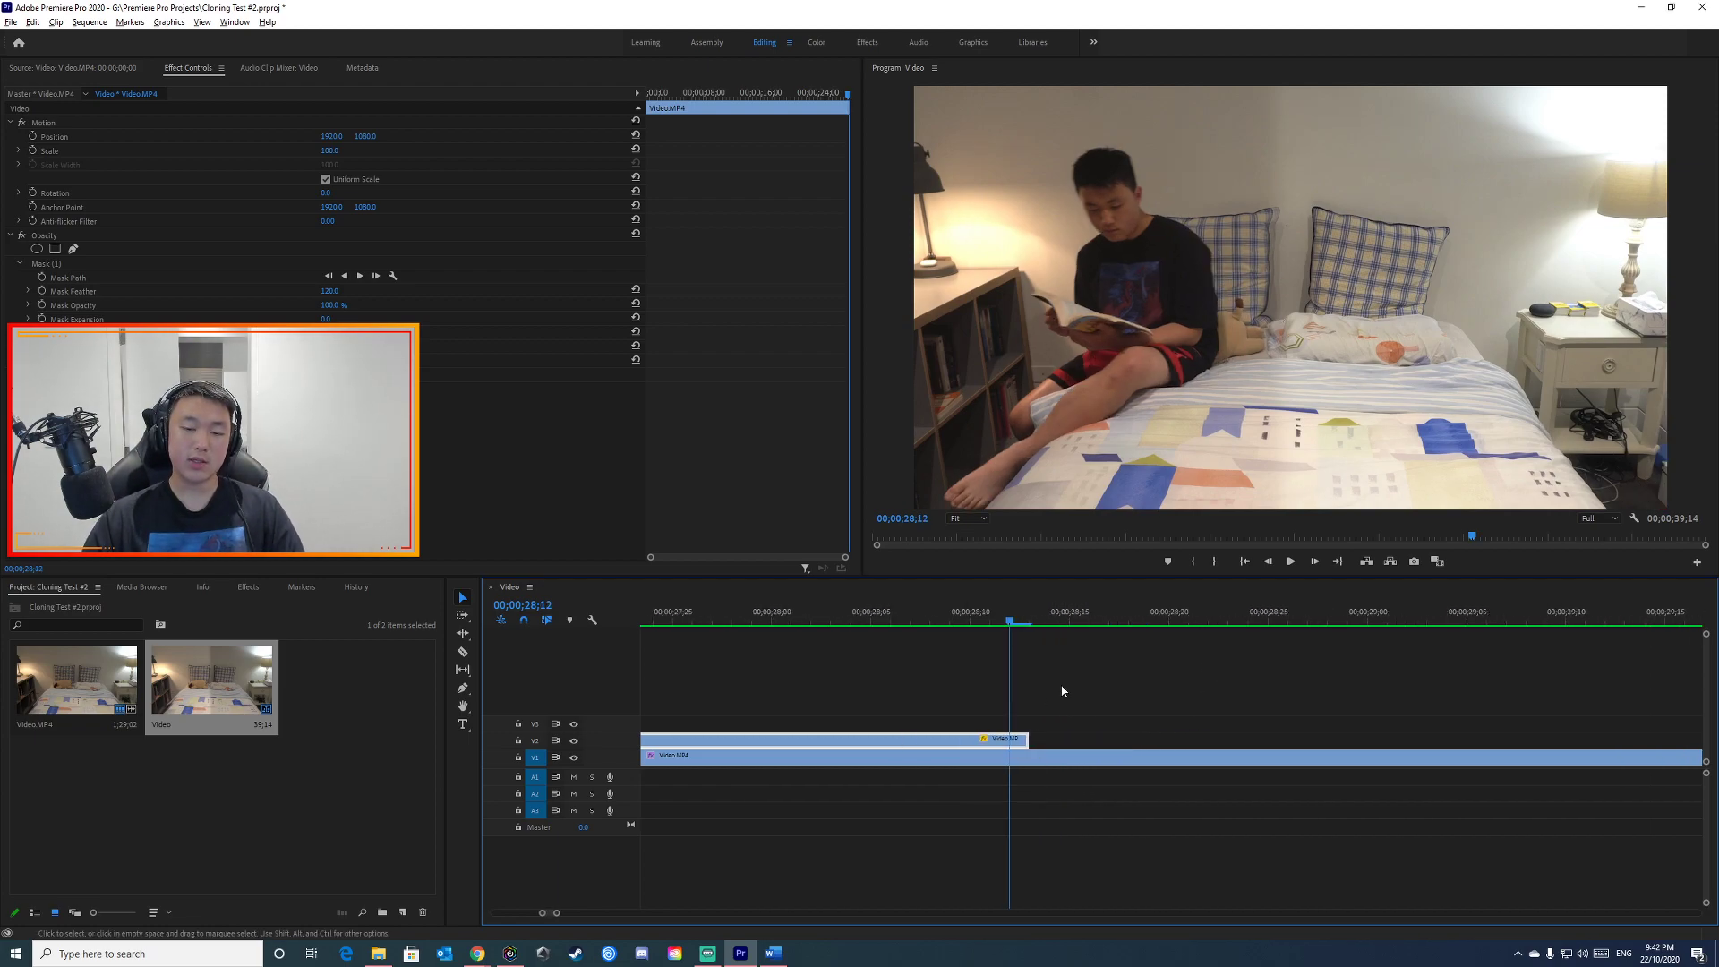
Step: Add a frame hold to the upper V2 clip at 00;00;28;12
right_click(942, 739)
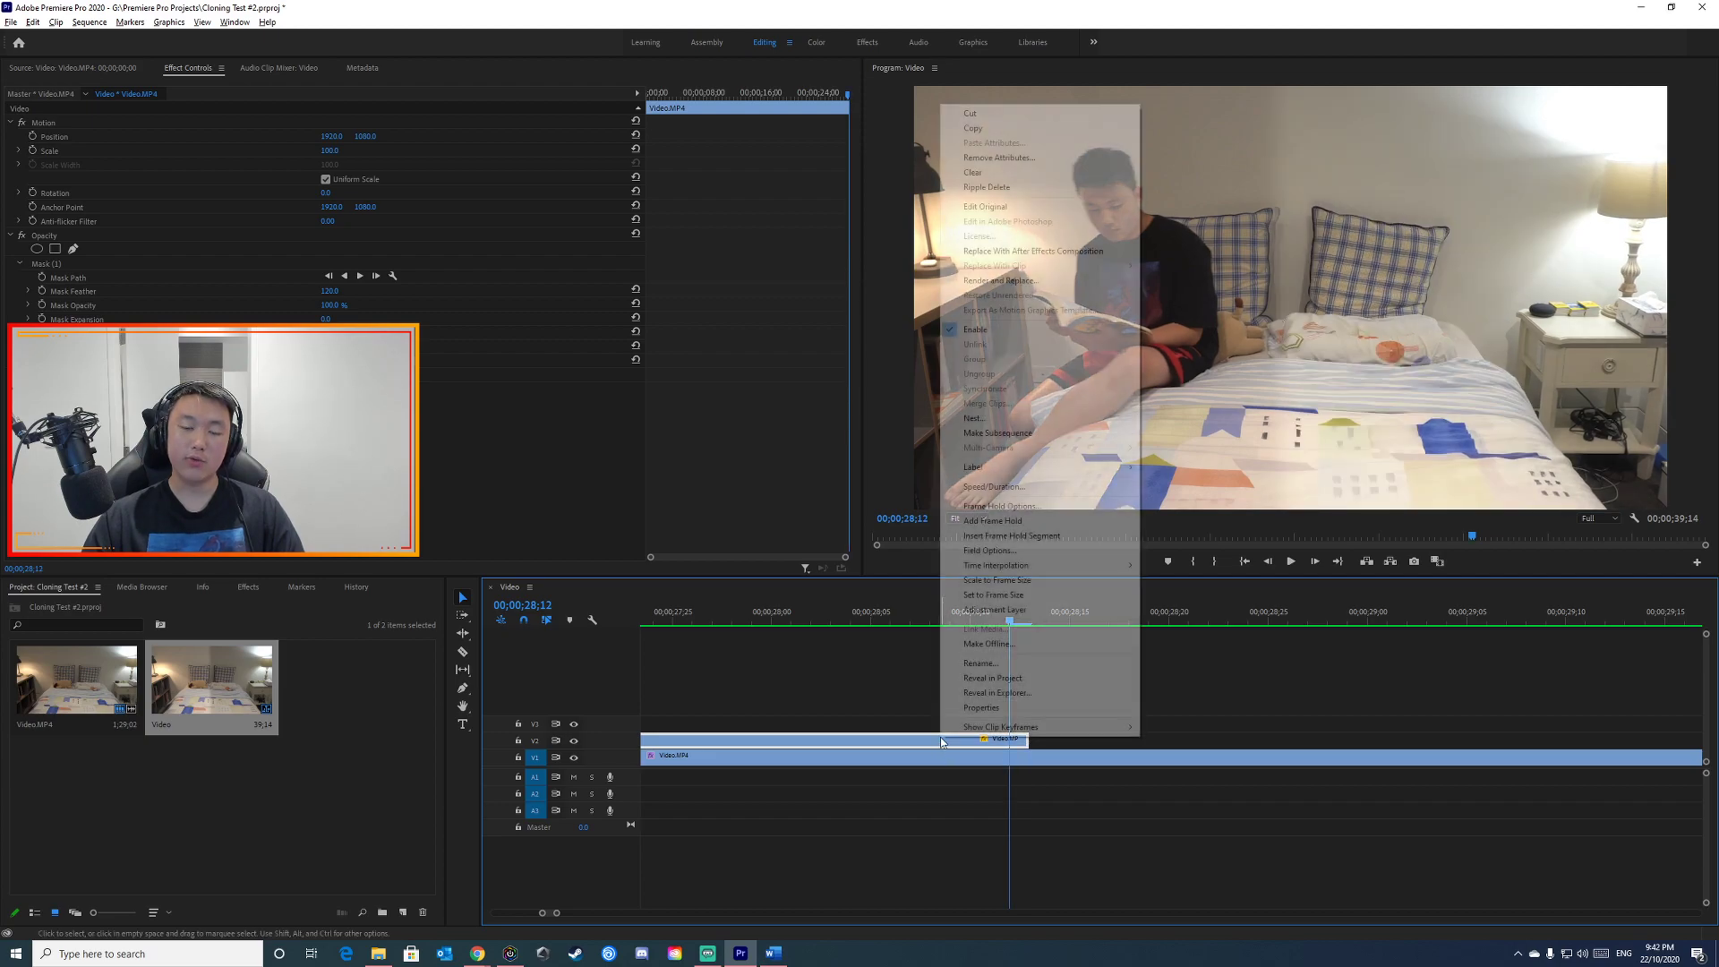
click(1023, 524)
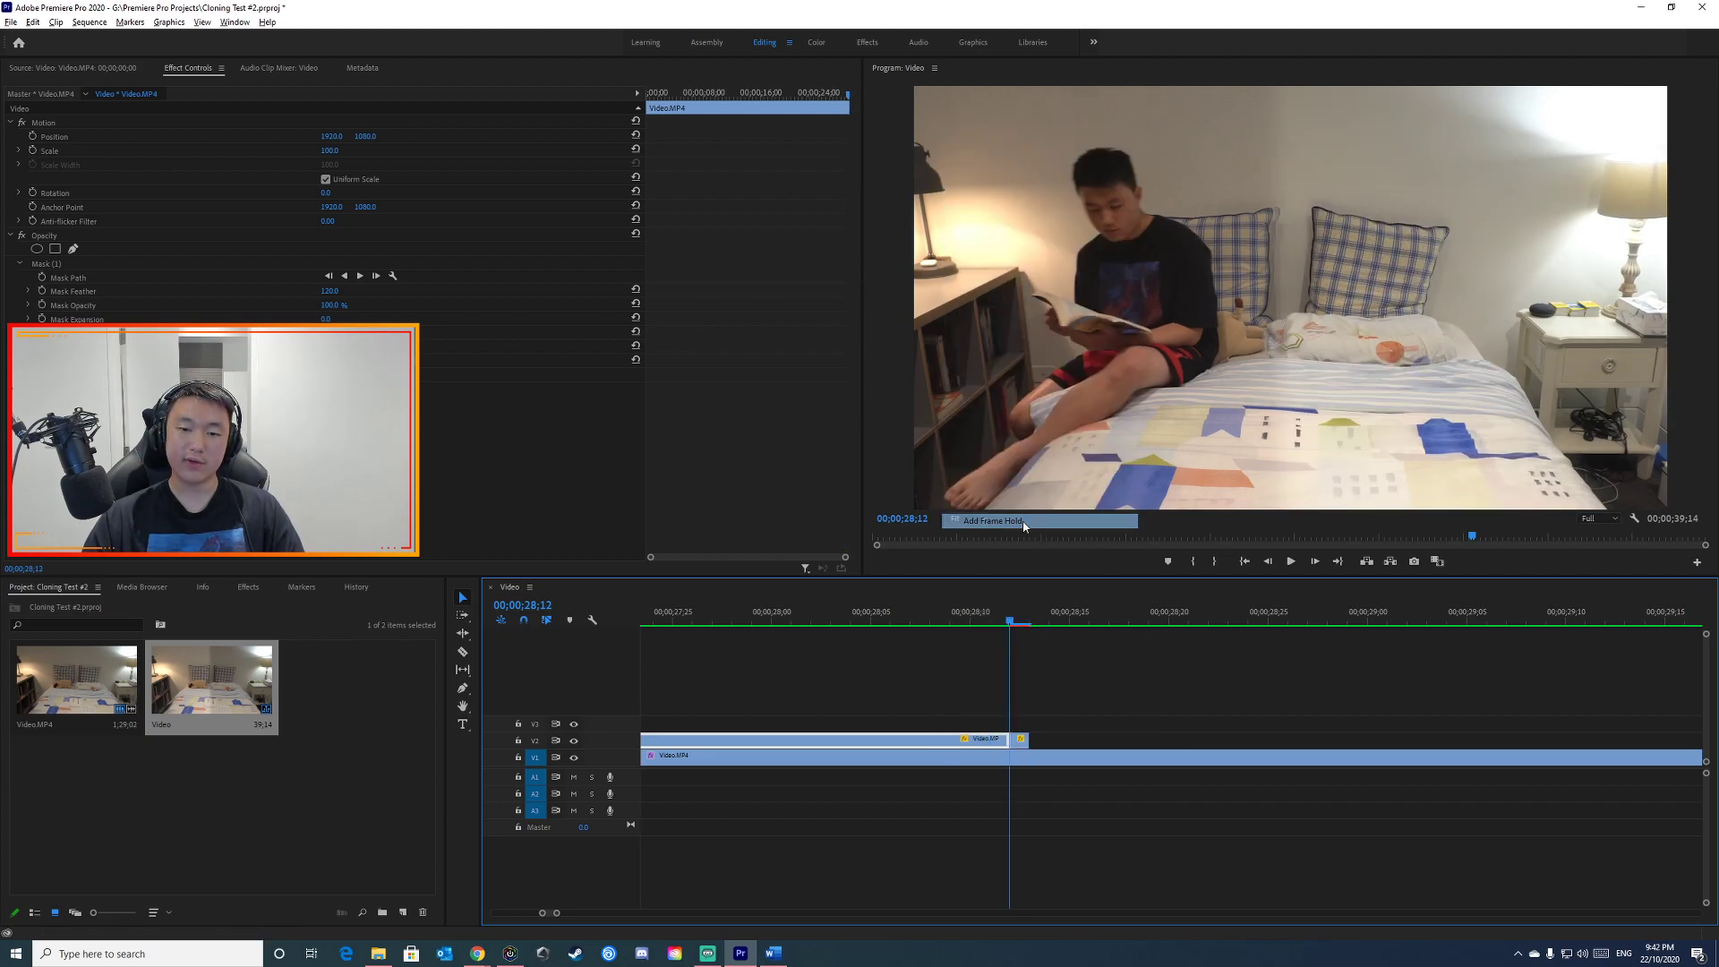
click(1005, 624)
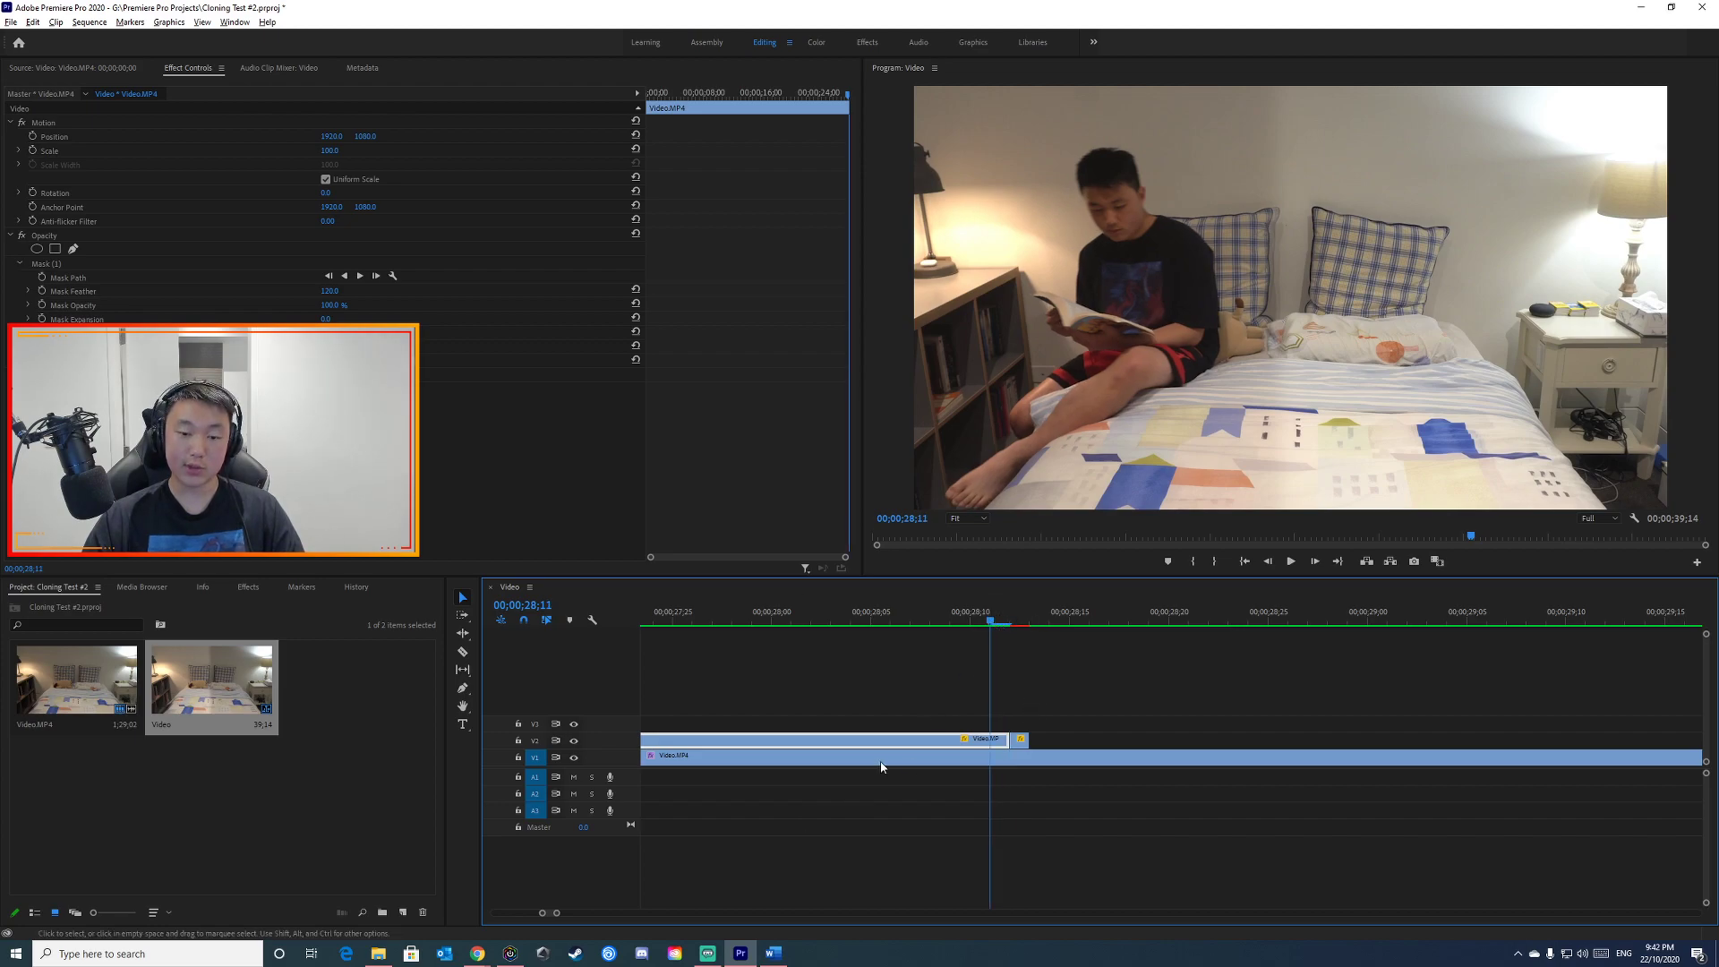
Step: Extend the held frame to the sequence end, then zoom out to show the whole sequence
scroll(555, 913, down, 4)
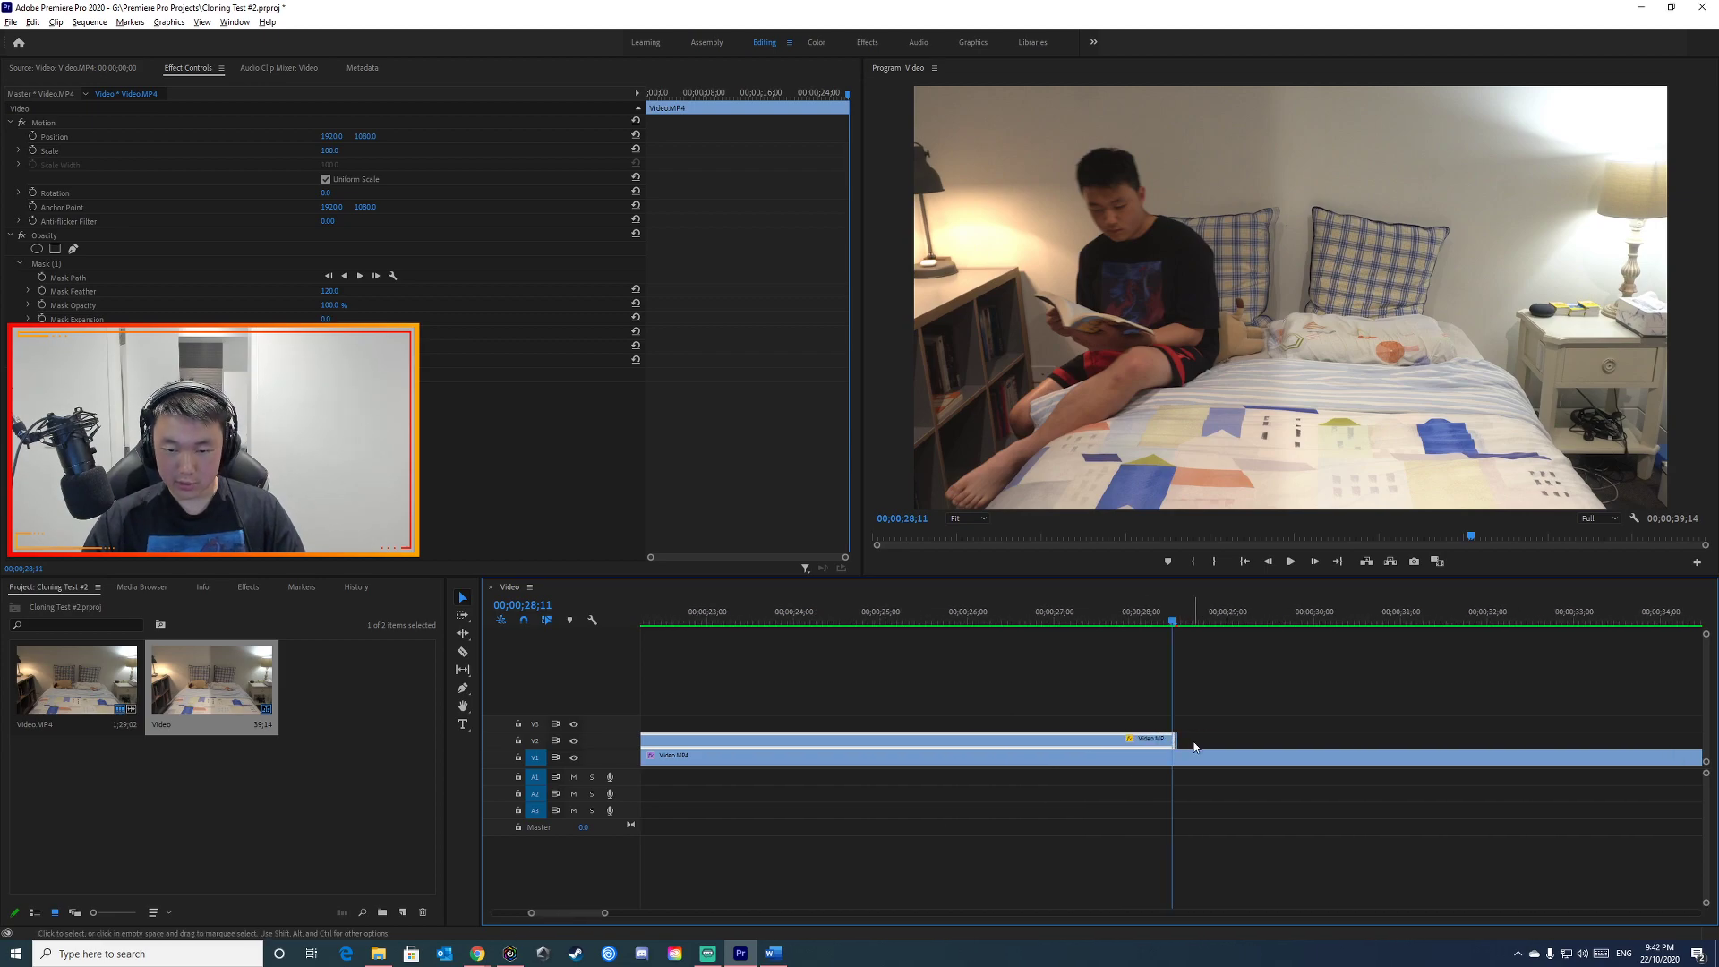
mouse_move(1175, 740)
mouse_down()
mouse_move(1308, 740)
mouse_move(1182, 752)
mouse_up()
drag(936, 739, 1614, 729)
scroll(1227, 836, up, 2)
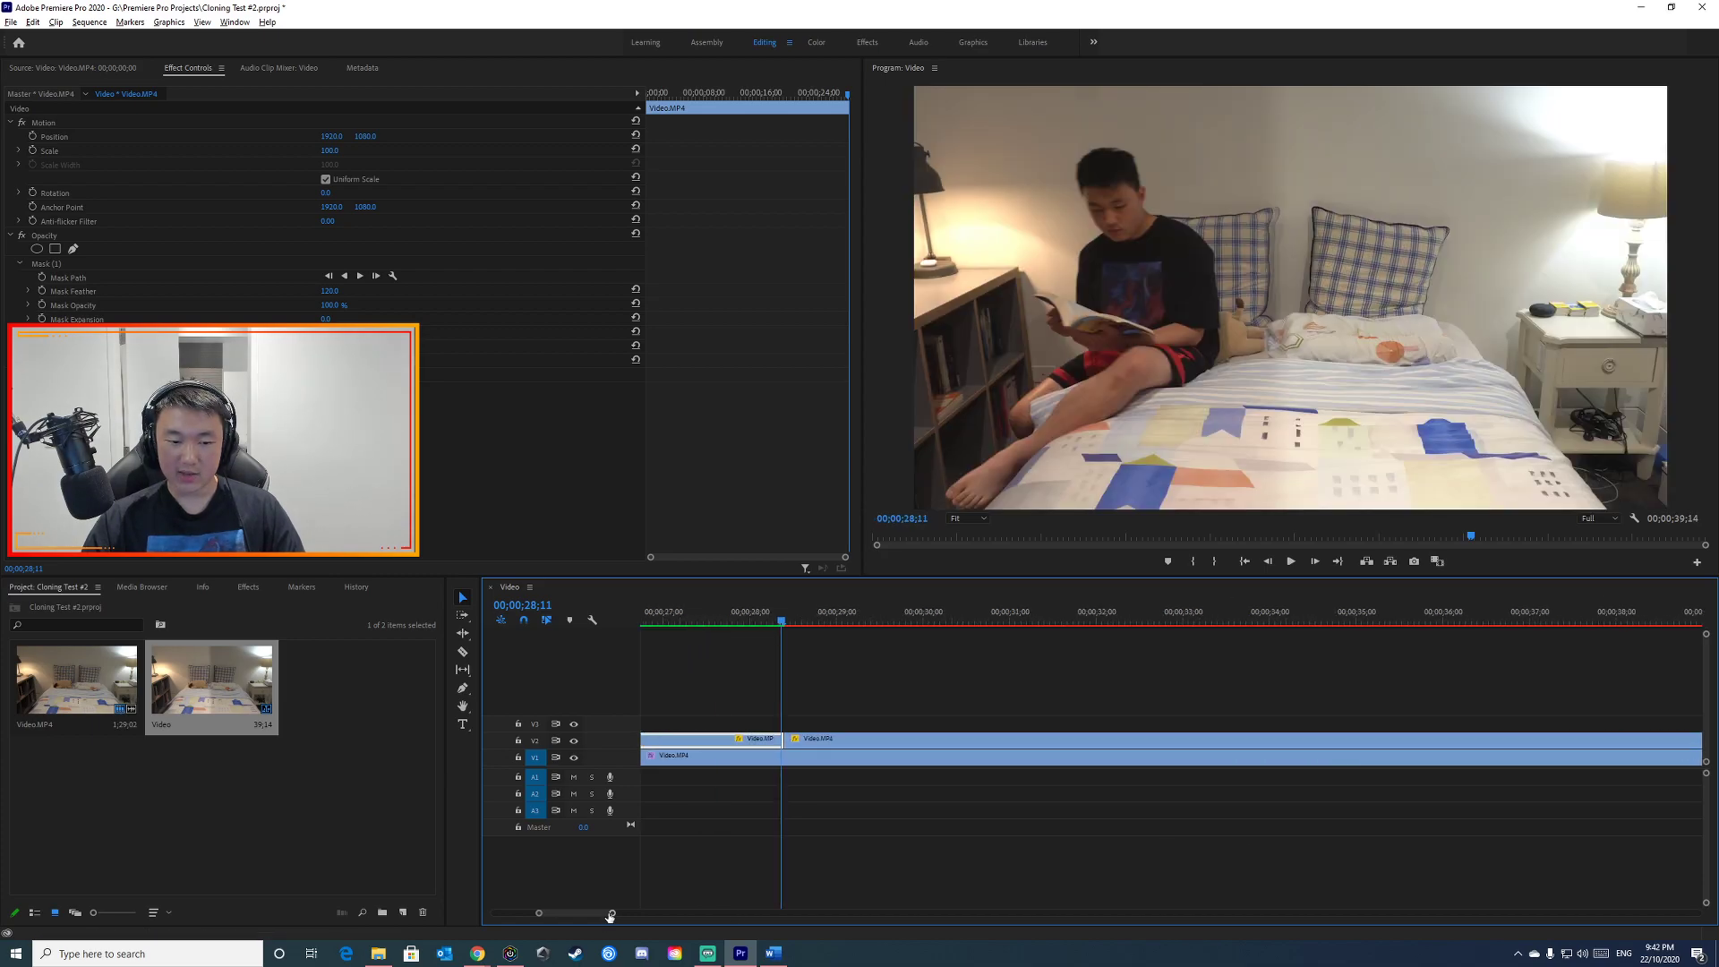
drag(610, 913, 747, 913)
click(1116, 696)
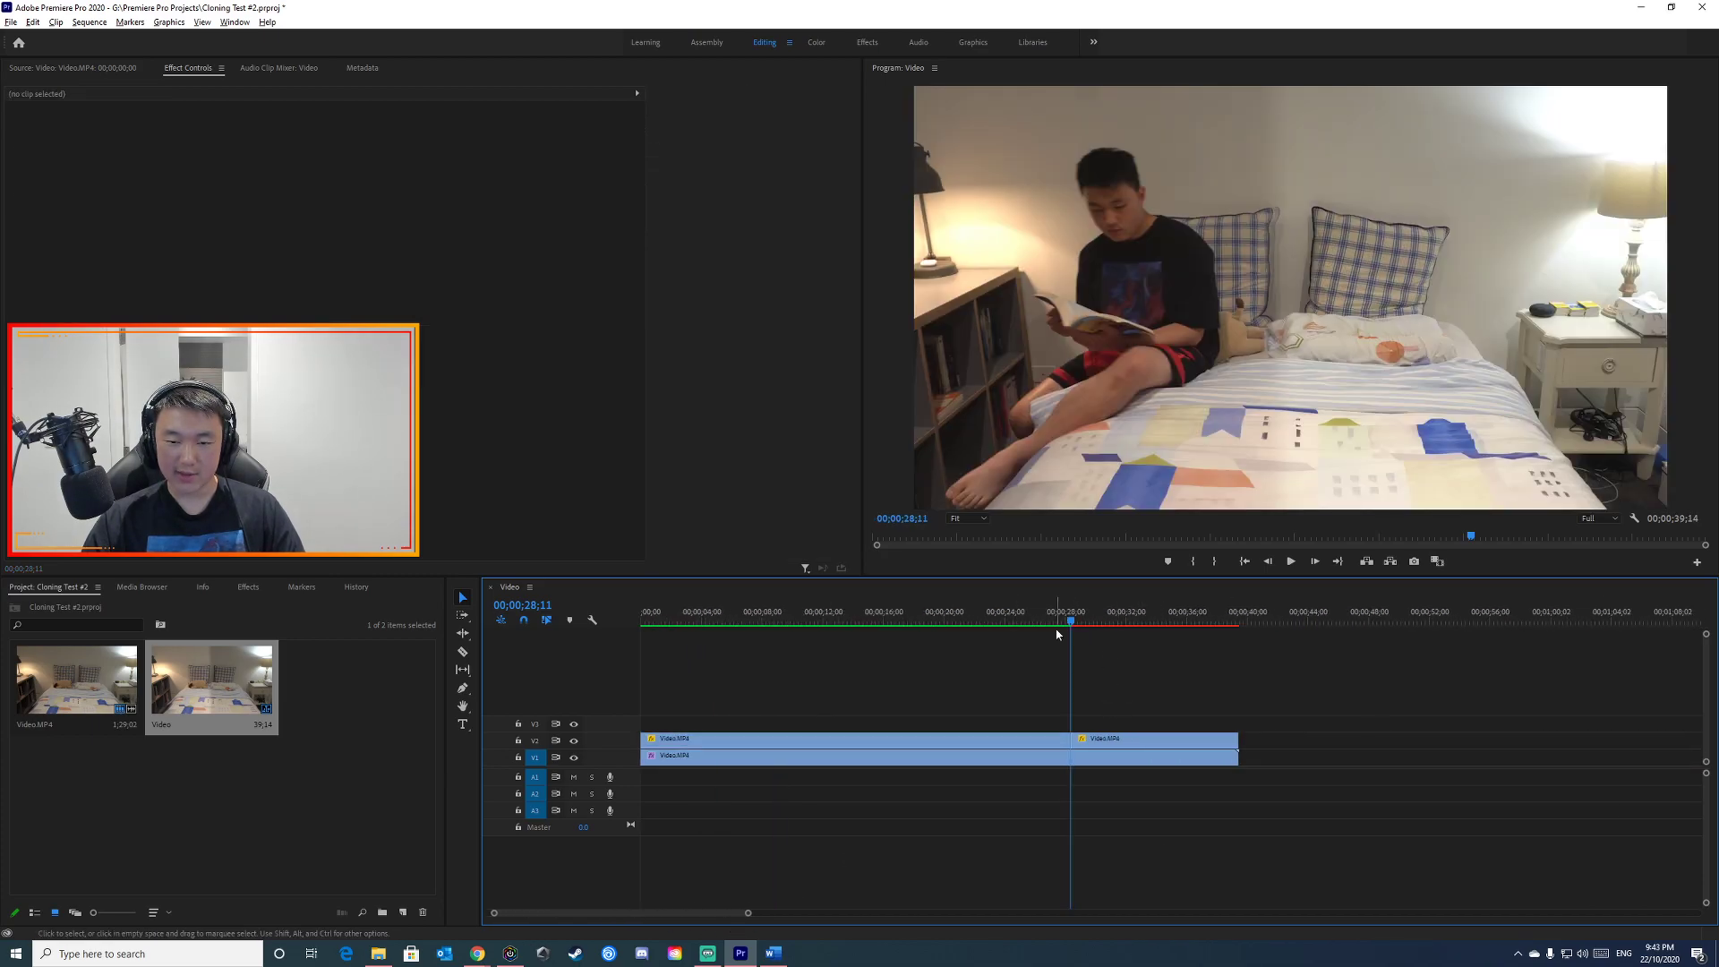
Step: Play the sequence from the start to check both copies, then save with Ctrl+S
key(Home)
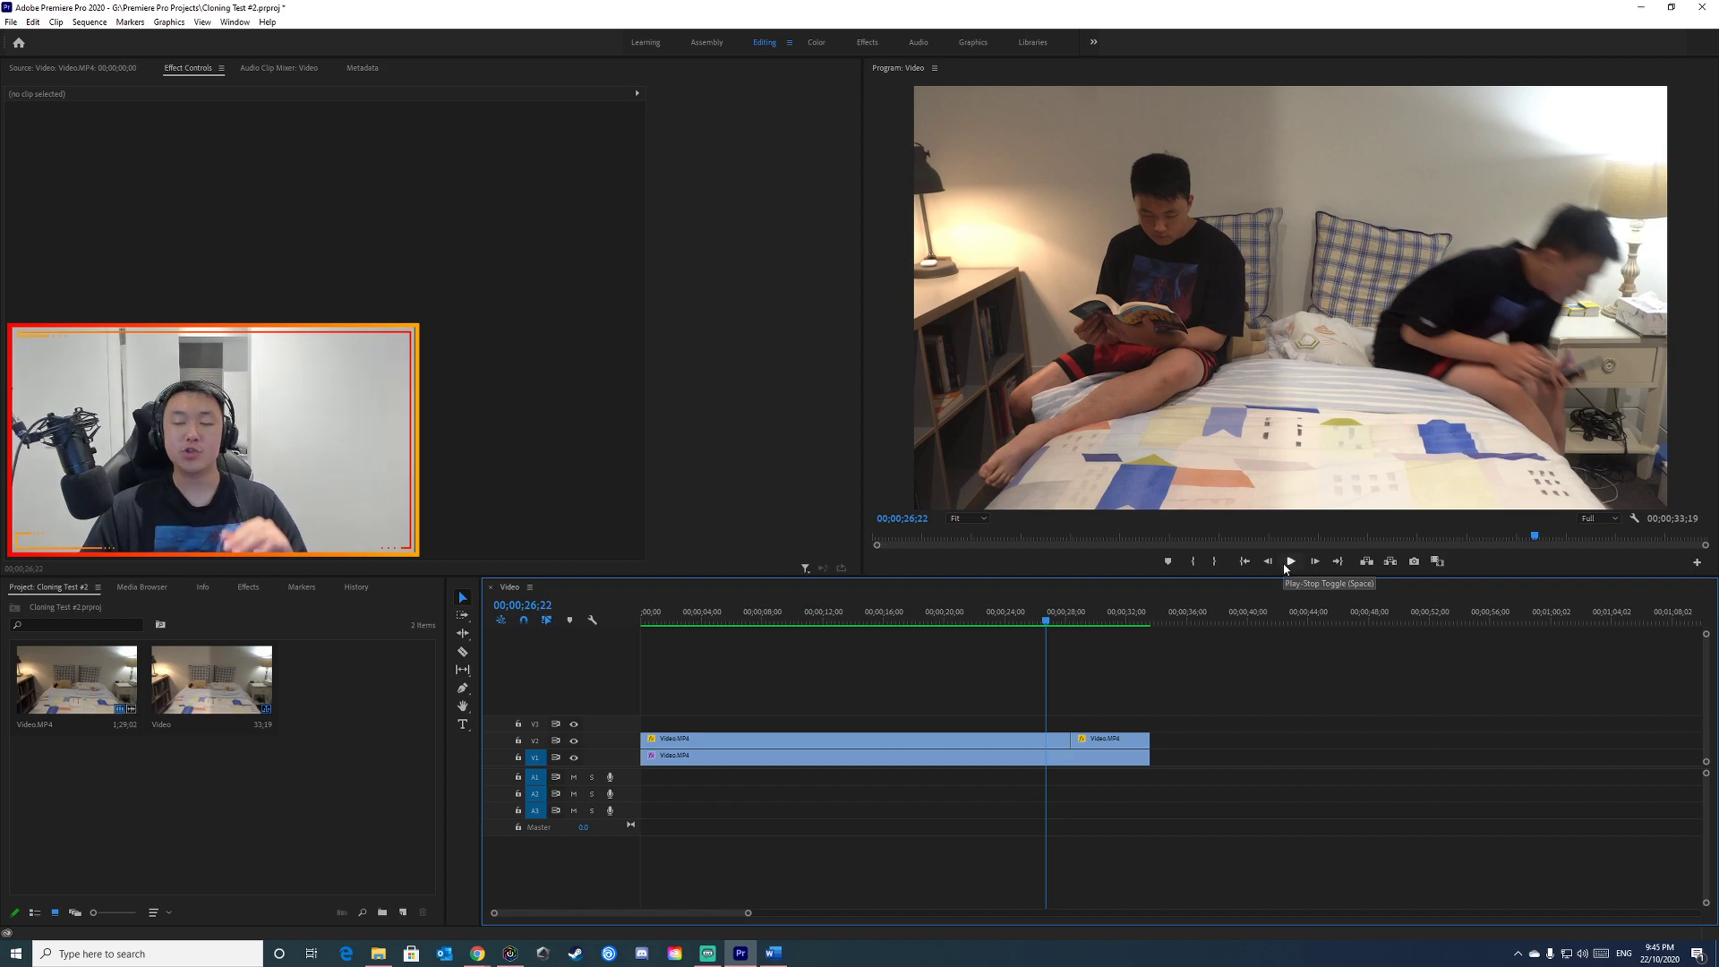
click(1285, 567)
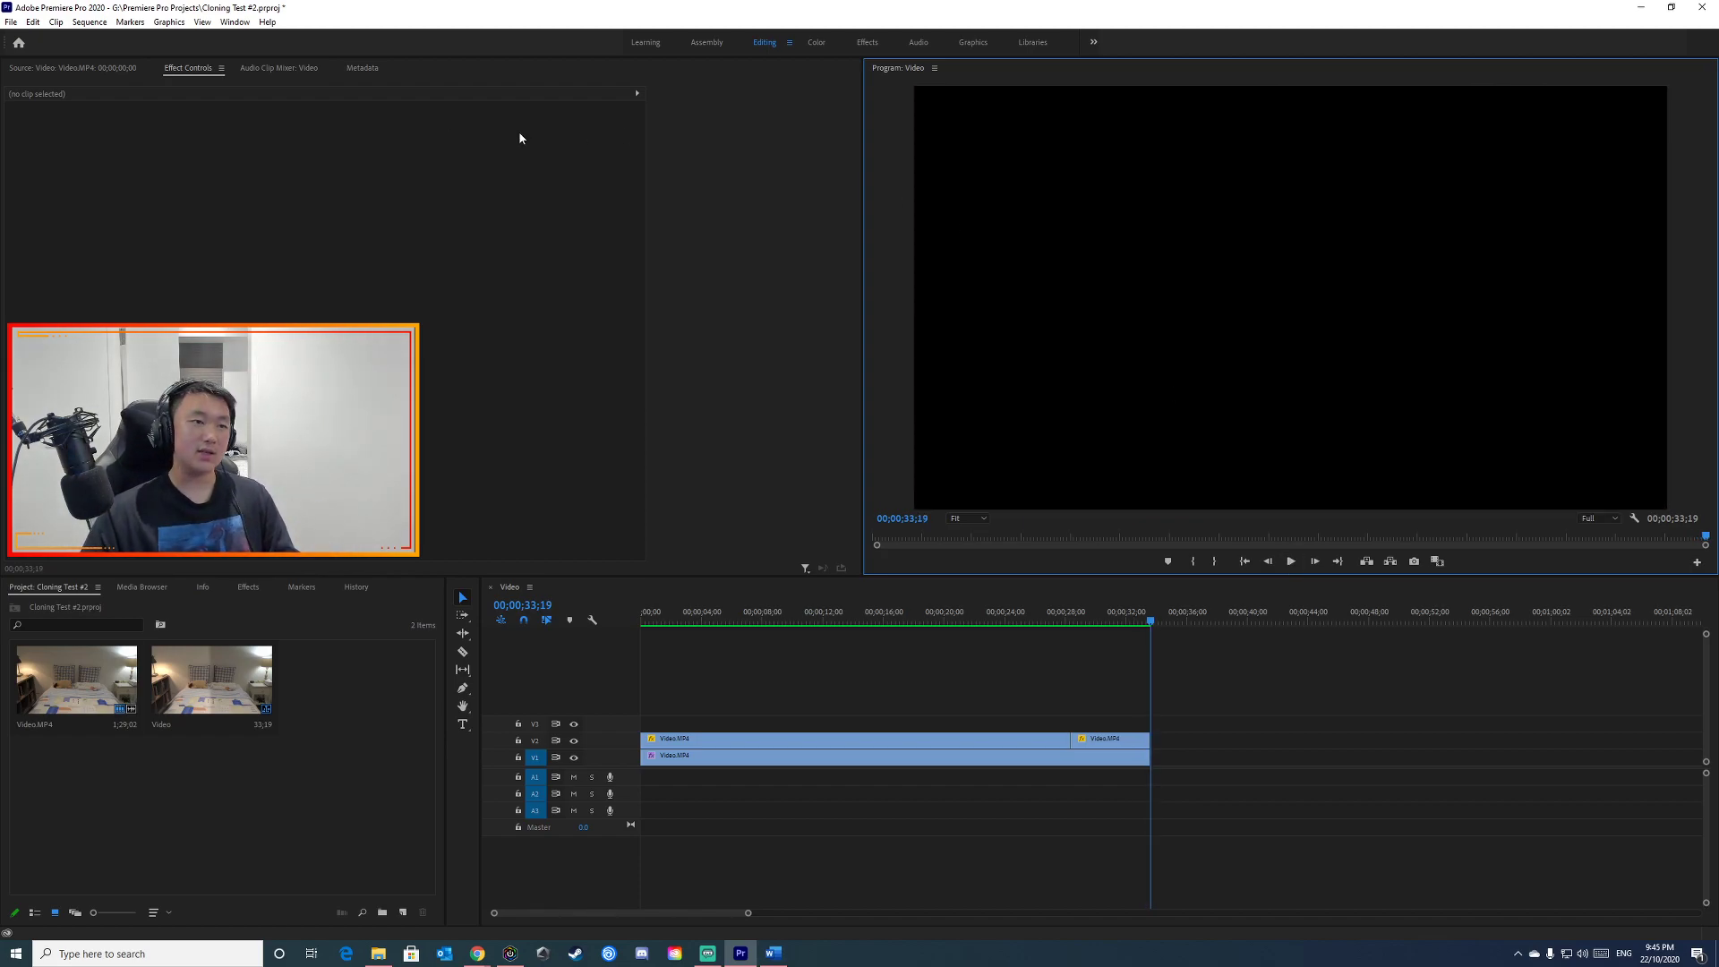
click(1034, 803)
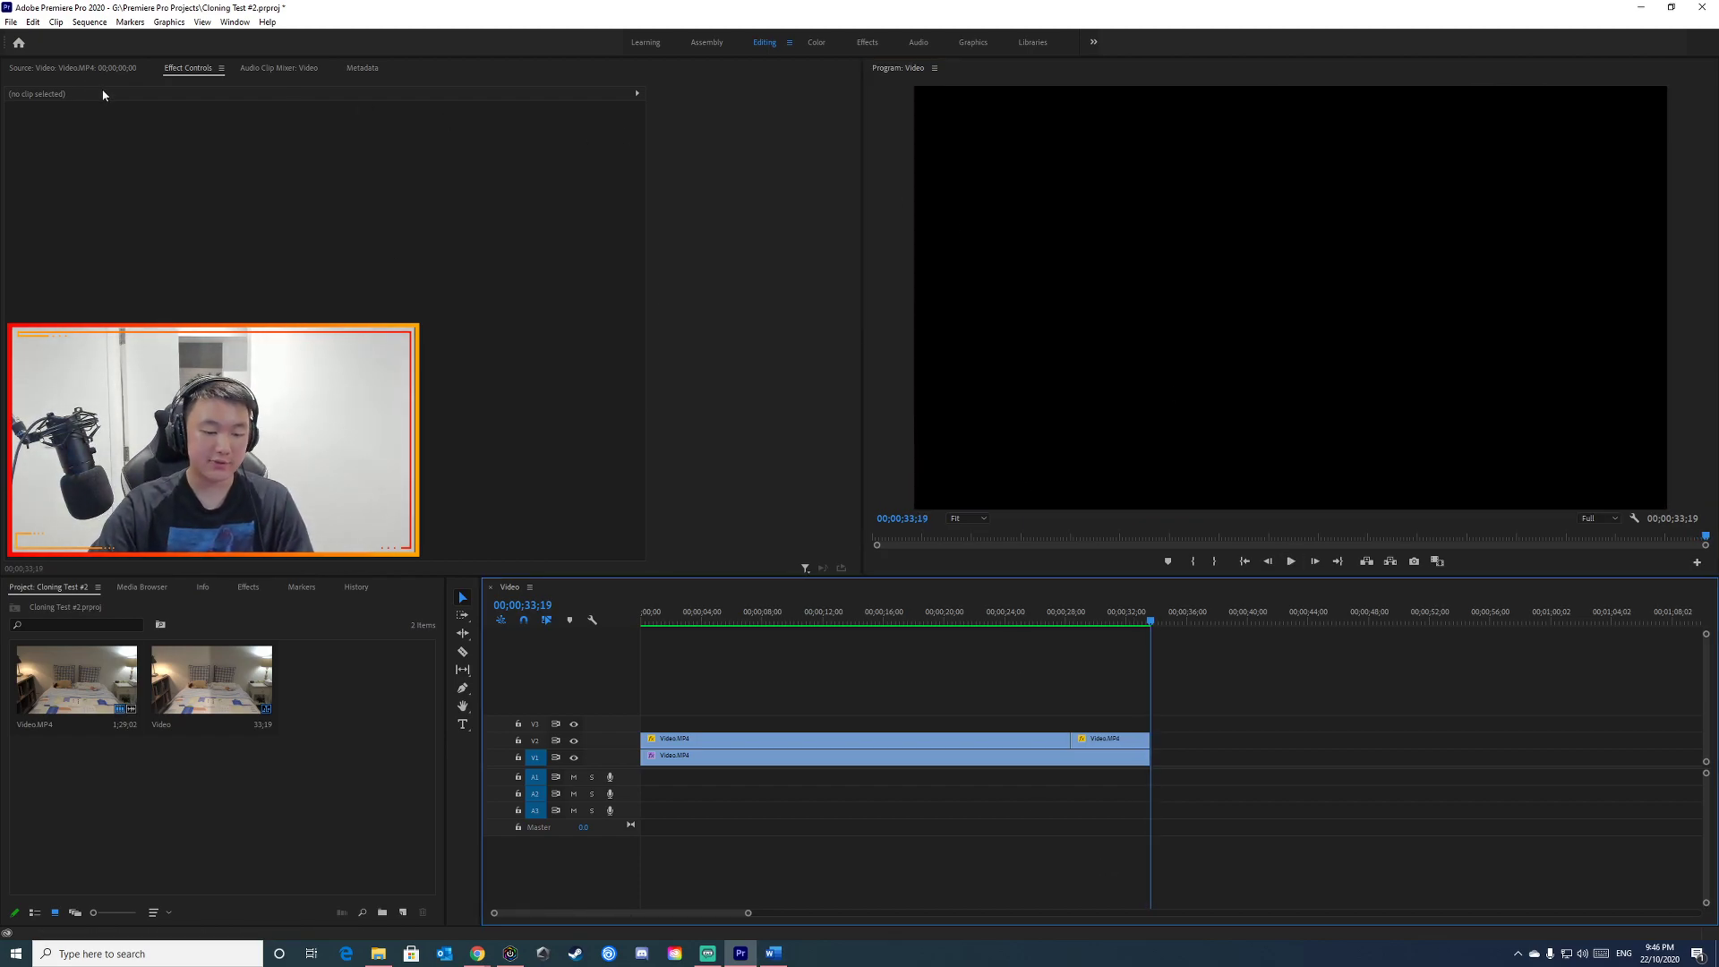
key(ctrl+s)
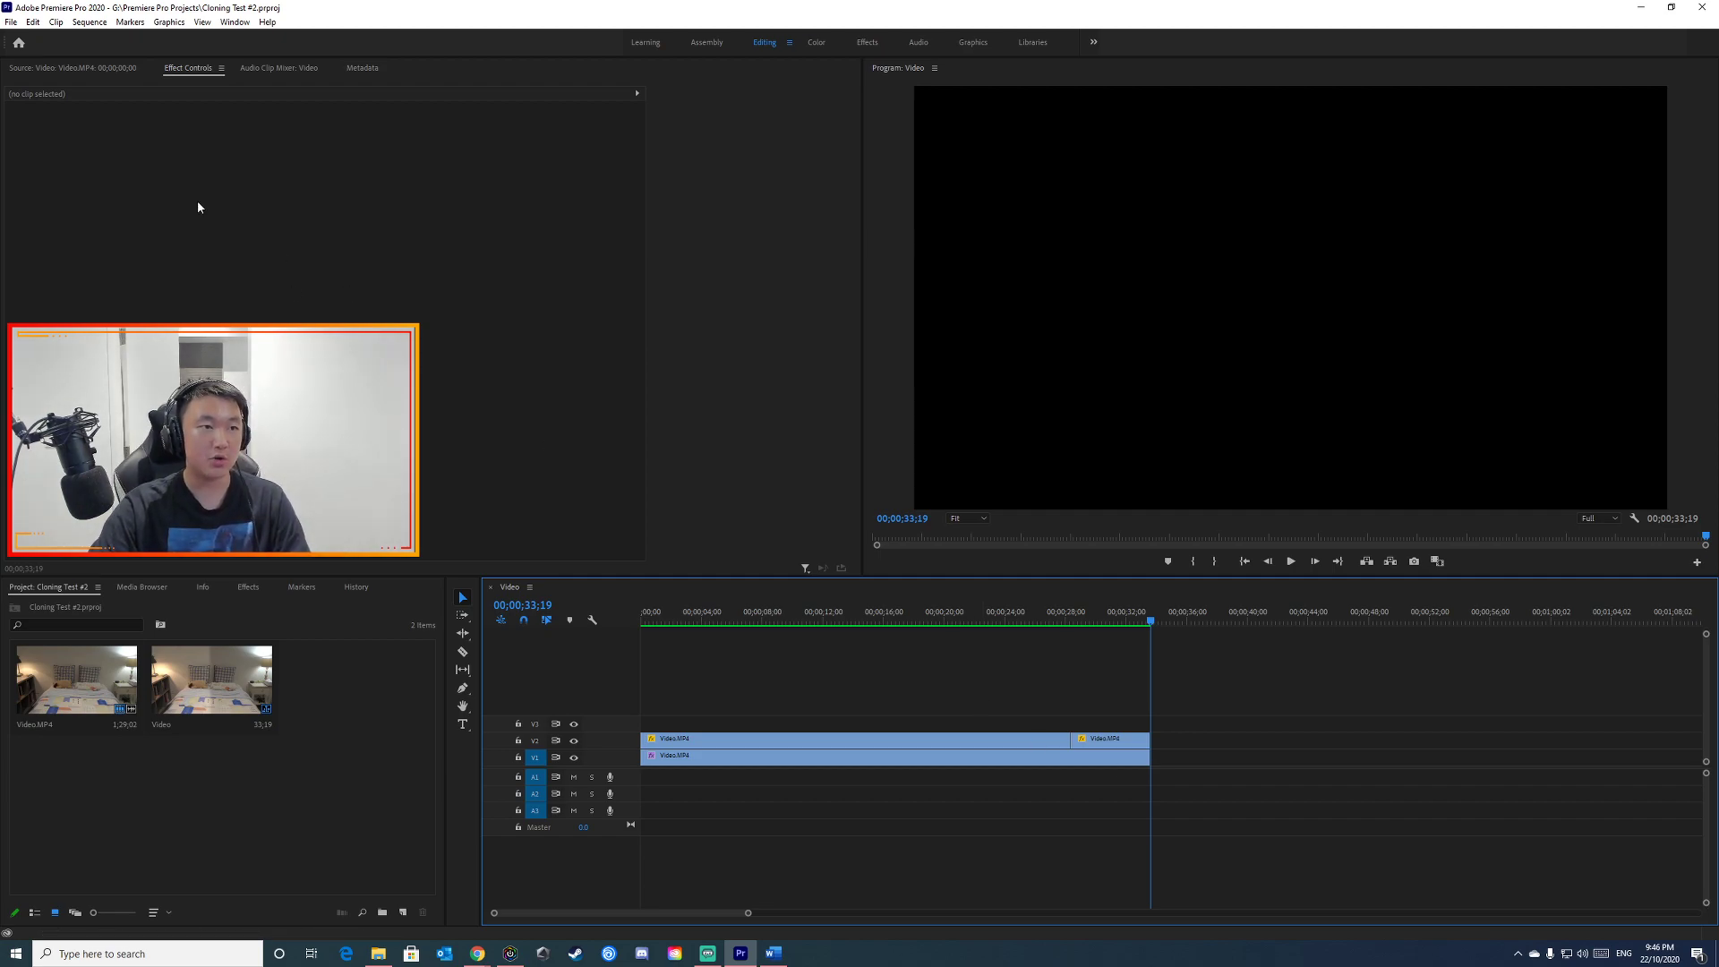
Step: Open File > Export > Media for the sequence, with H.264 at 3840x2160
click(11, 22)
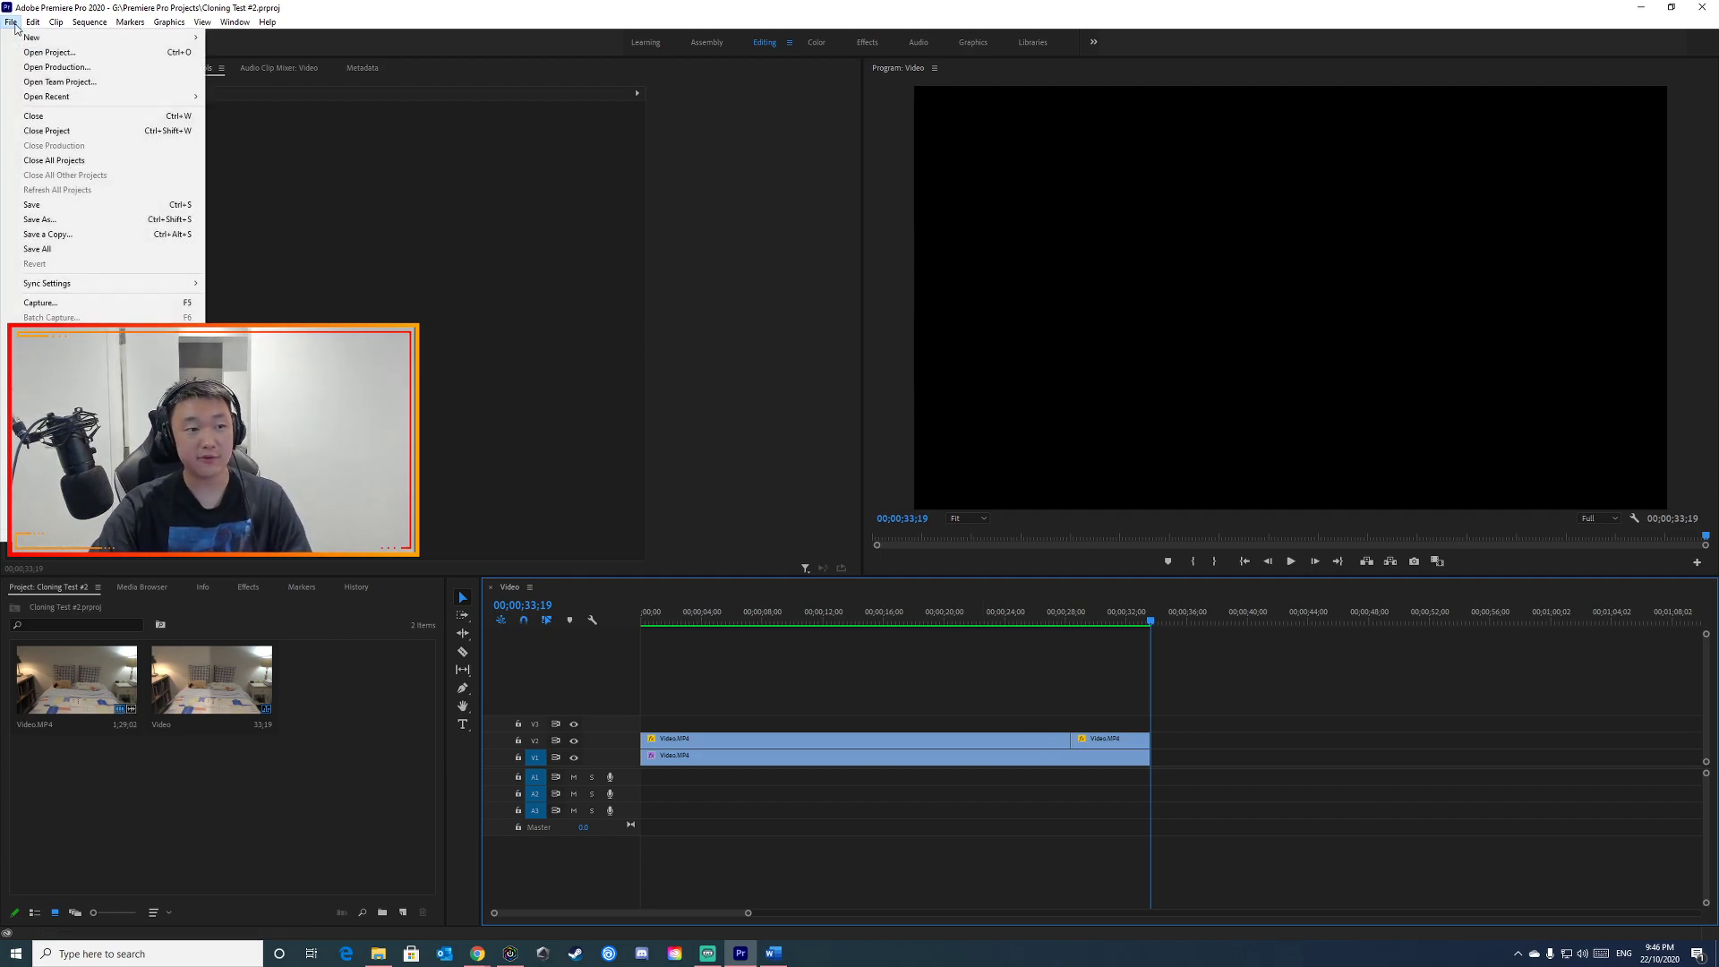
click(235, 566)
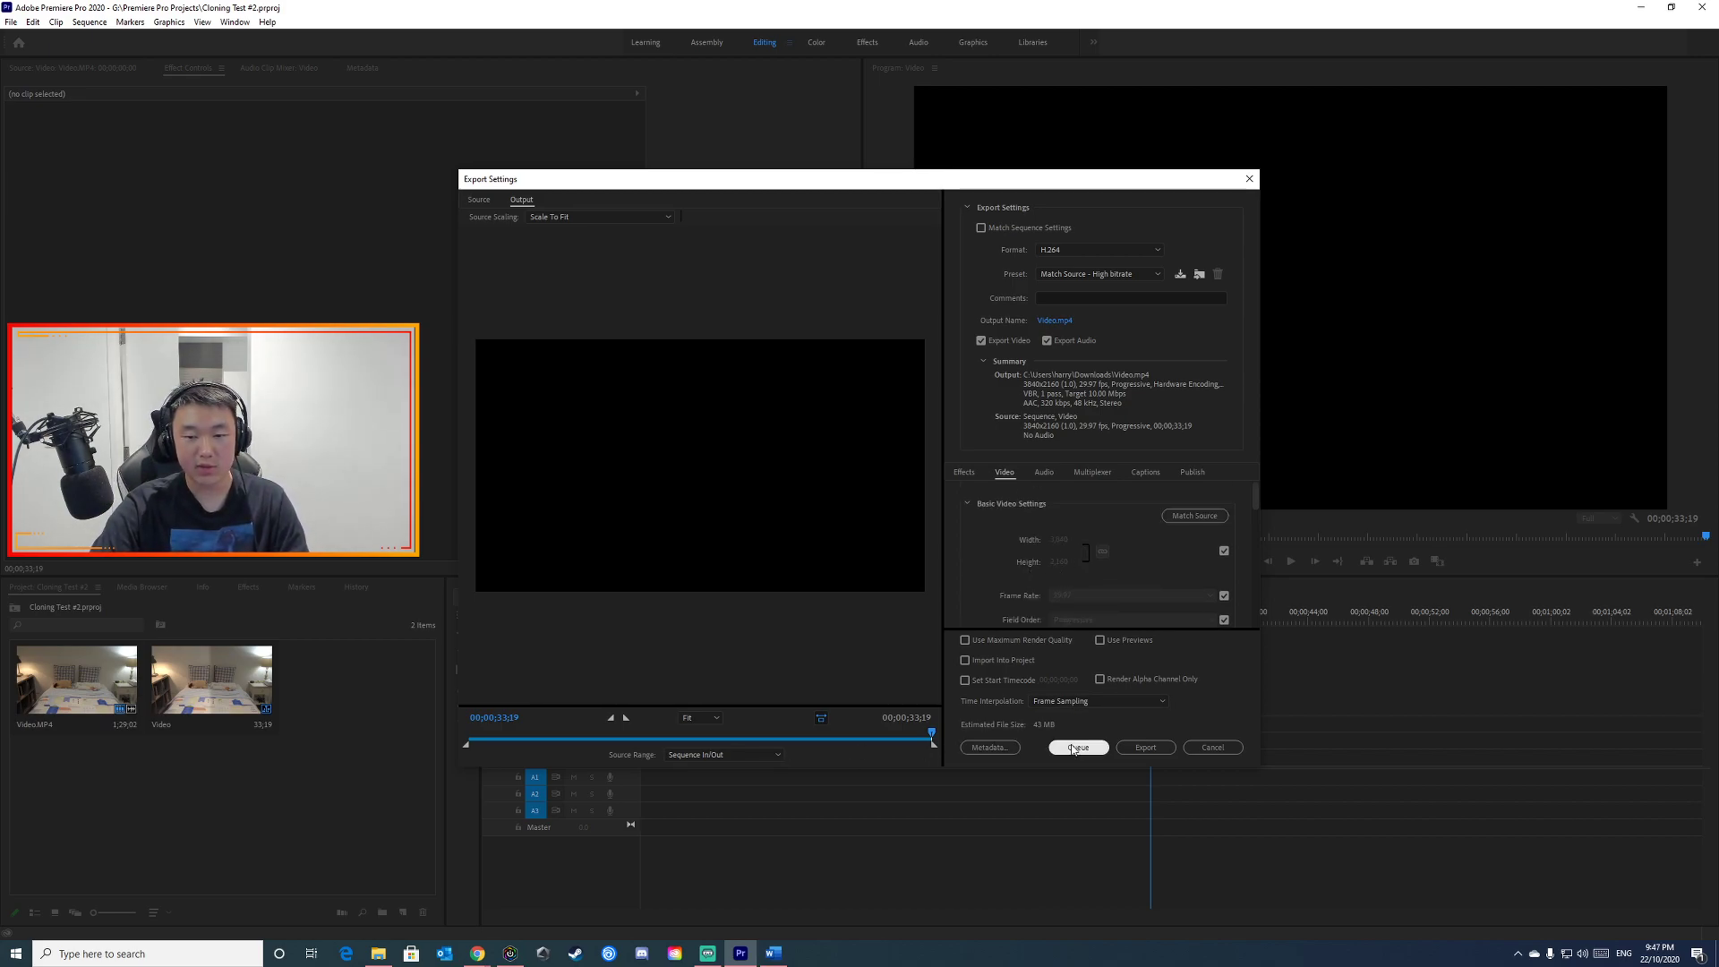
Step: Begin exporting the sequence to Video.mp4 as 4K H.264
click(1155, 748)
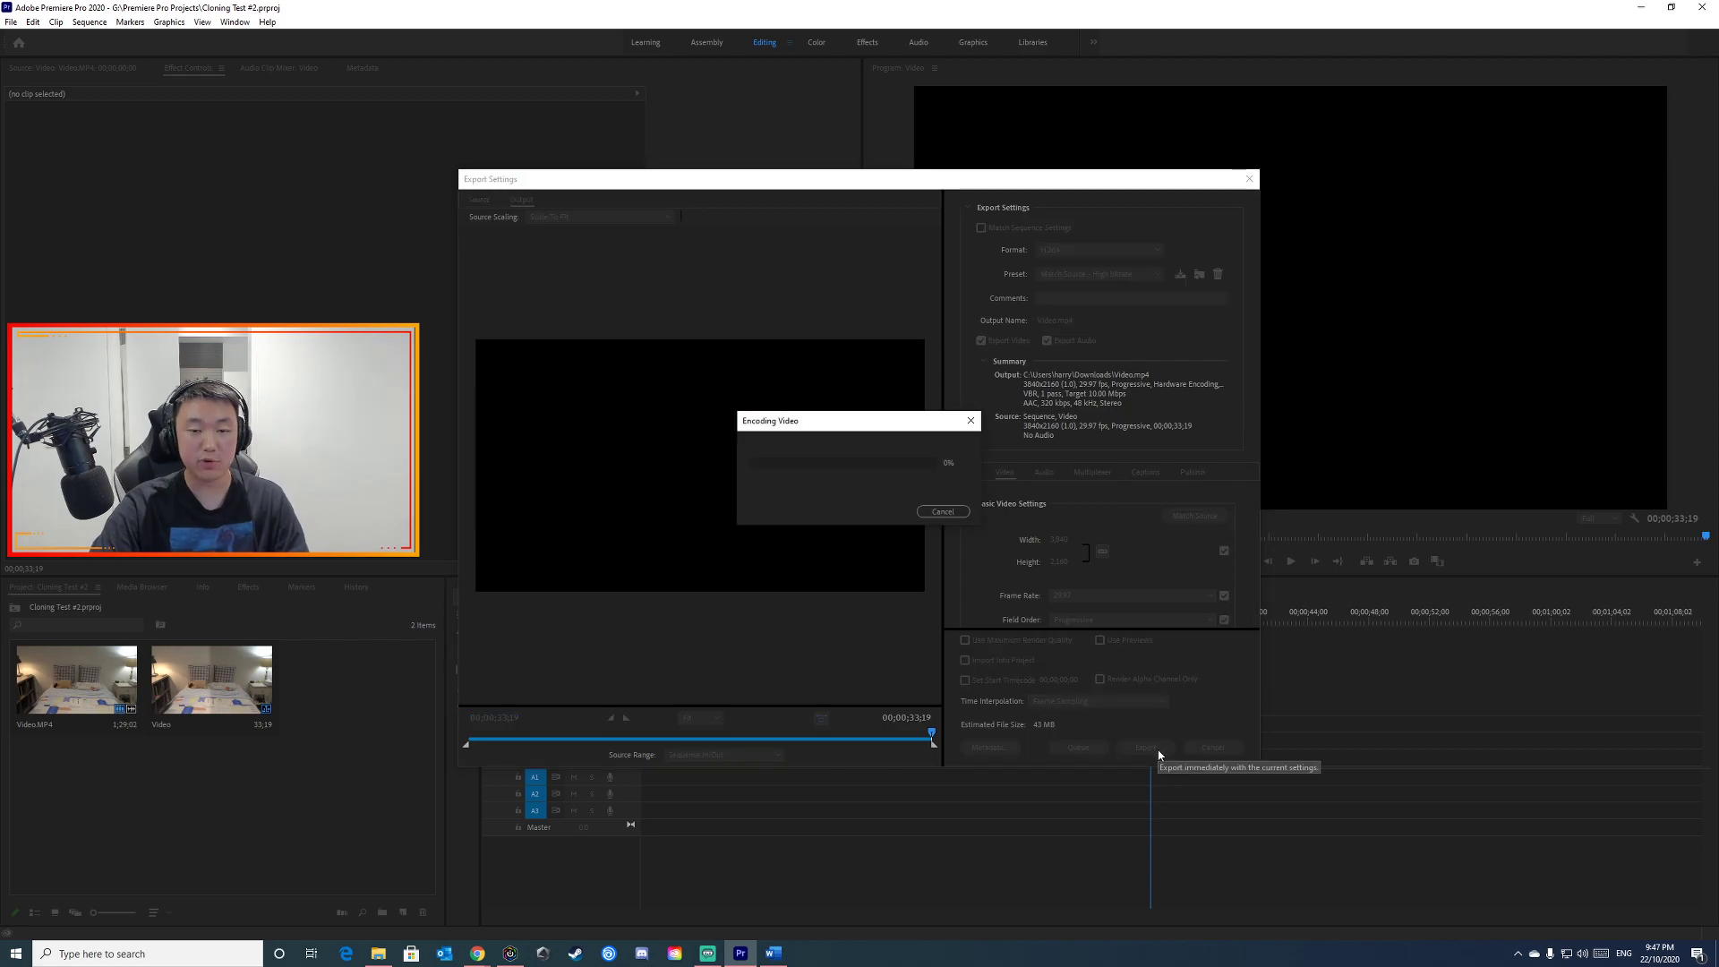